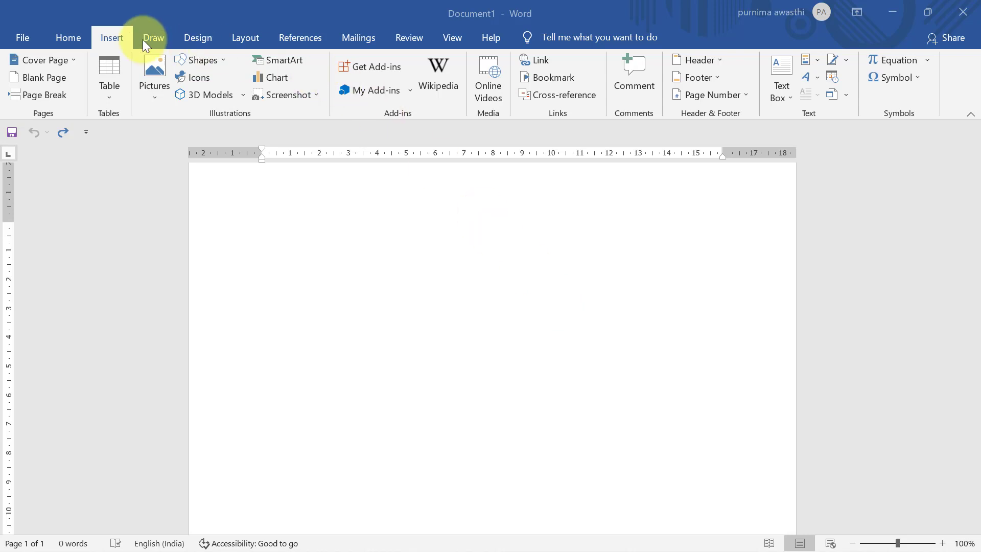
Step: Browse the File view's new-document templates and recent documents, then return to the blank document
{"action": "left_click", "coordinate": [21, 43]}
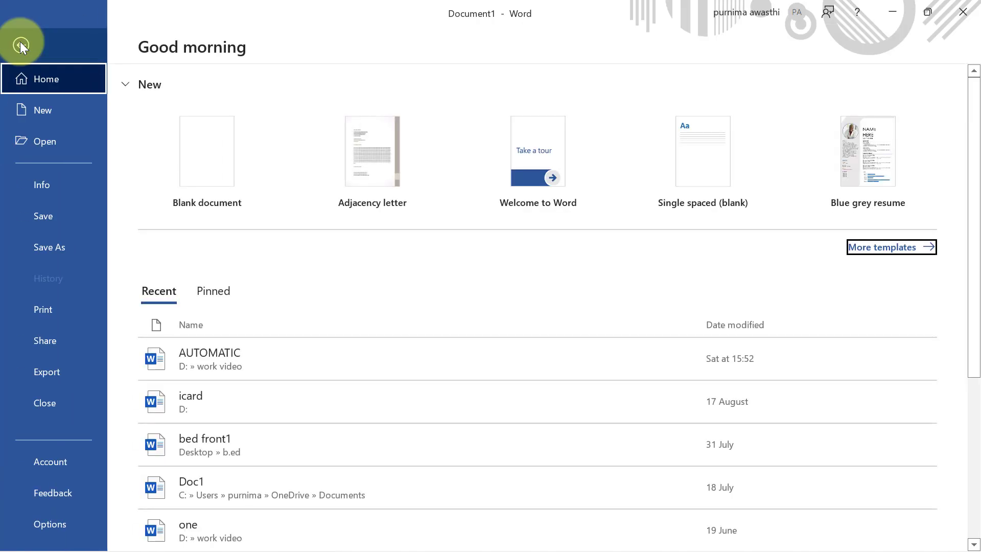
{"action": "left_click", "coordinate": [44, 110]}
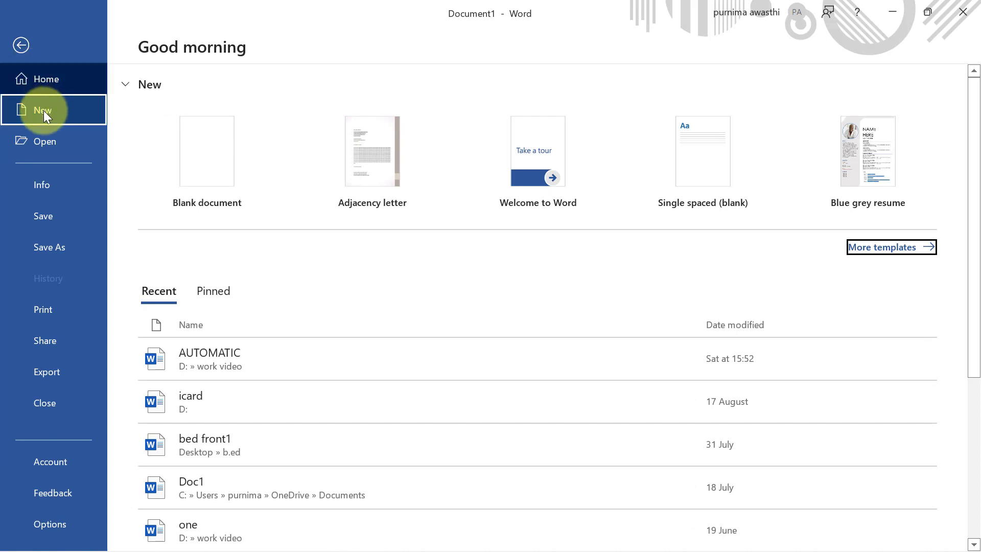
{"action": "left_click", "coordinate": [79, 139]}
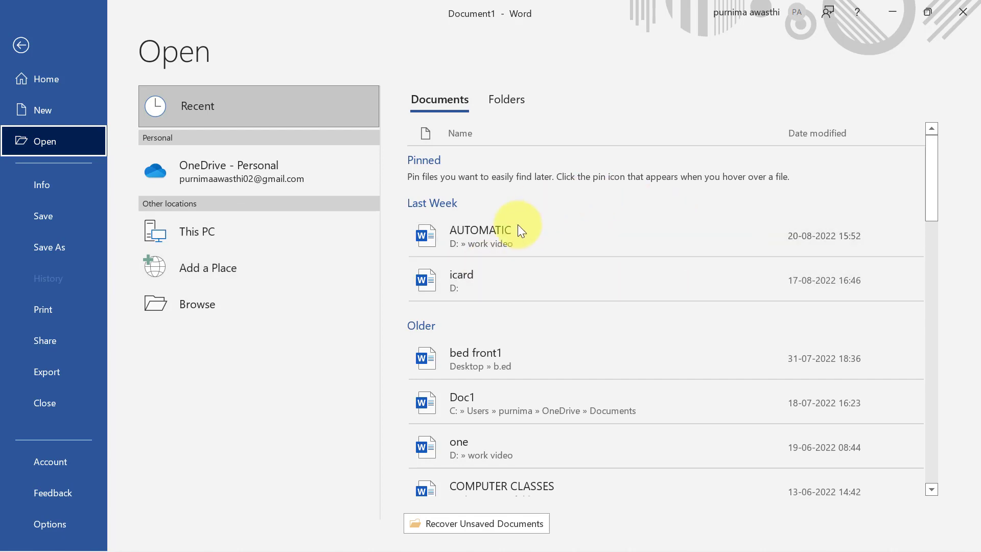
{"action": "left_click_drag", "start_coordinate": [933, 157], "coordinate": [927, 217]}
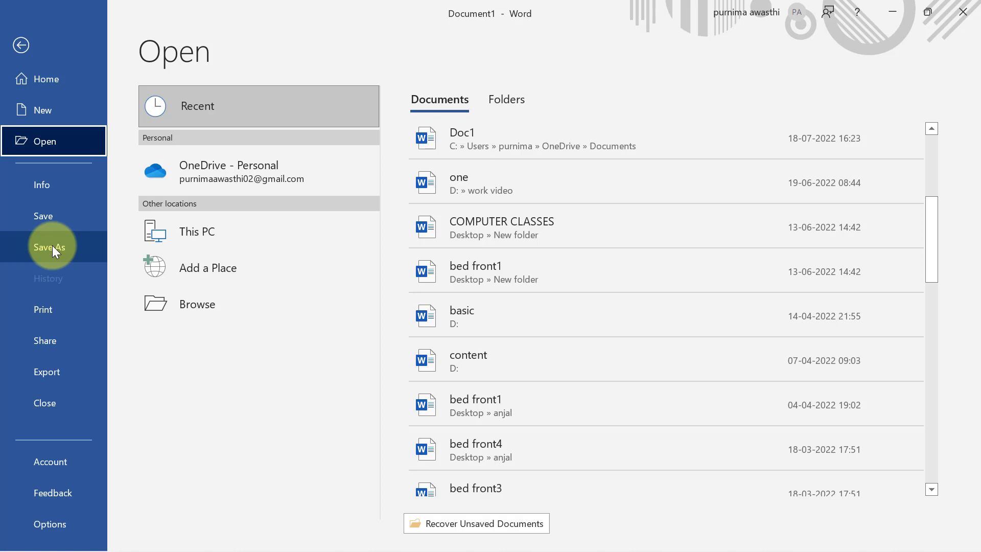
{"action": "left_click", "coordinate": [23, 46]}
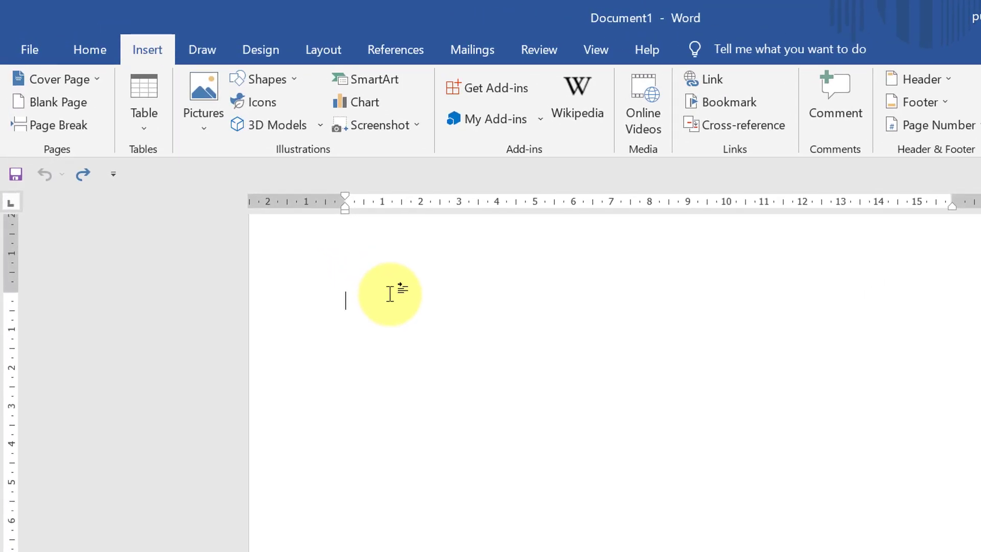
Step: Generate several sample paragraphs on the blank page with =rand()
{"action": "type", "text": "=rand()"}
{"action": "key", "text": "Return"}
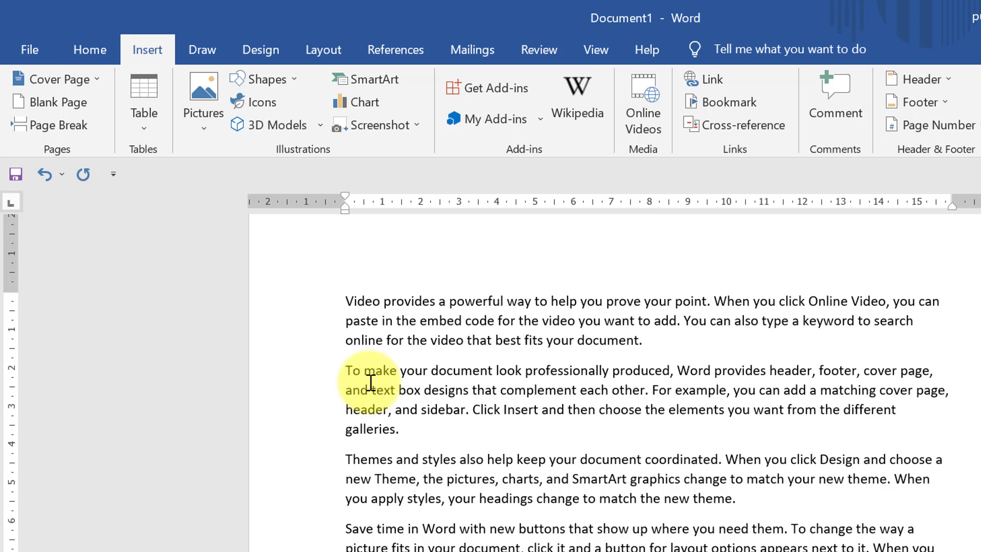
{"action": "left_click", "coordinate": [84, 81]}
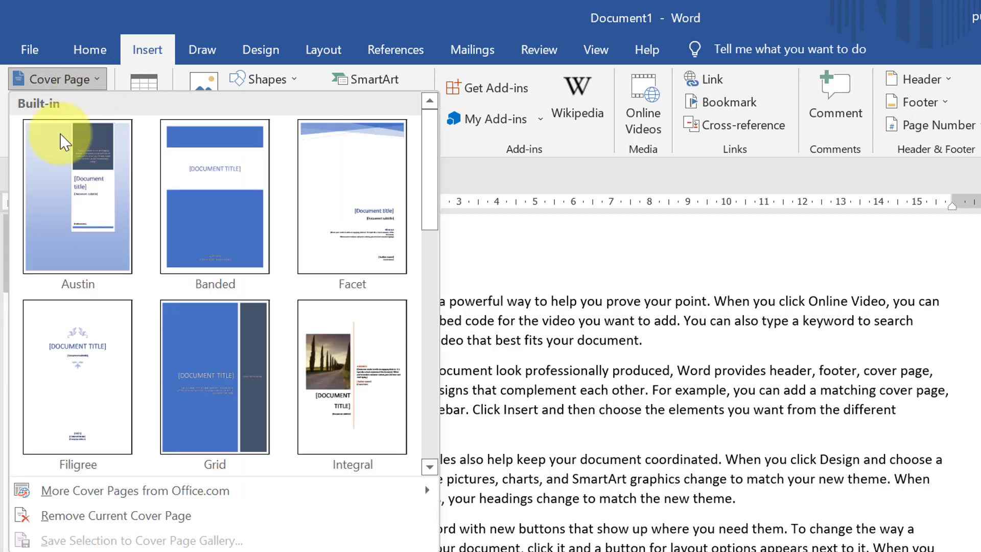
Step: Insert the last built-in cover page design, the one with the blue date arrow
{"action": "left_click_drag", "start_coordinate": [433, 204], "coordinate": [442, 405]}
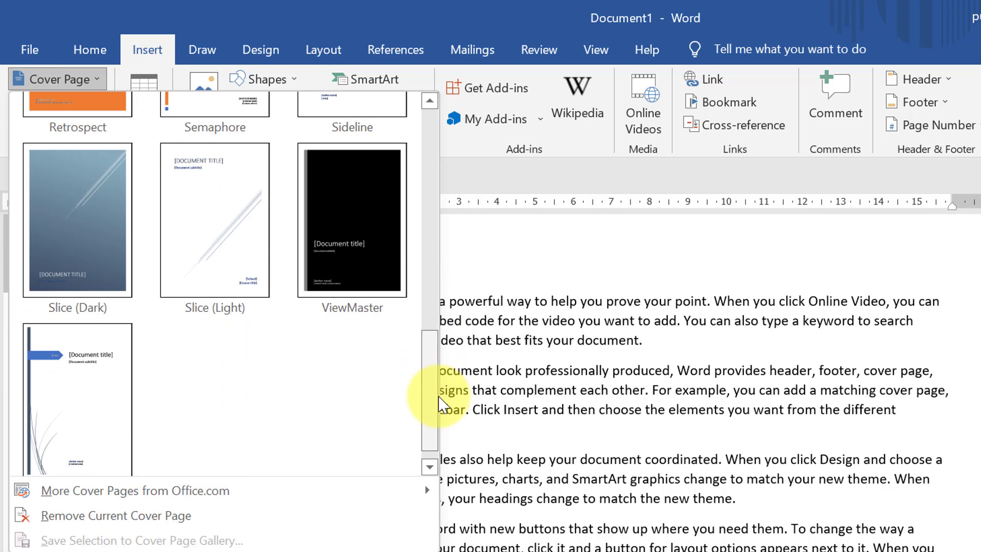
{"action": "left_click", "coordinate": [116, 390]}
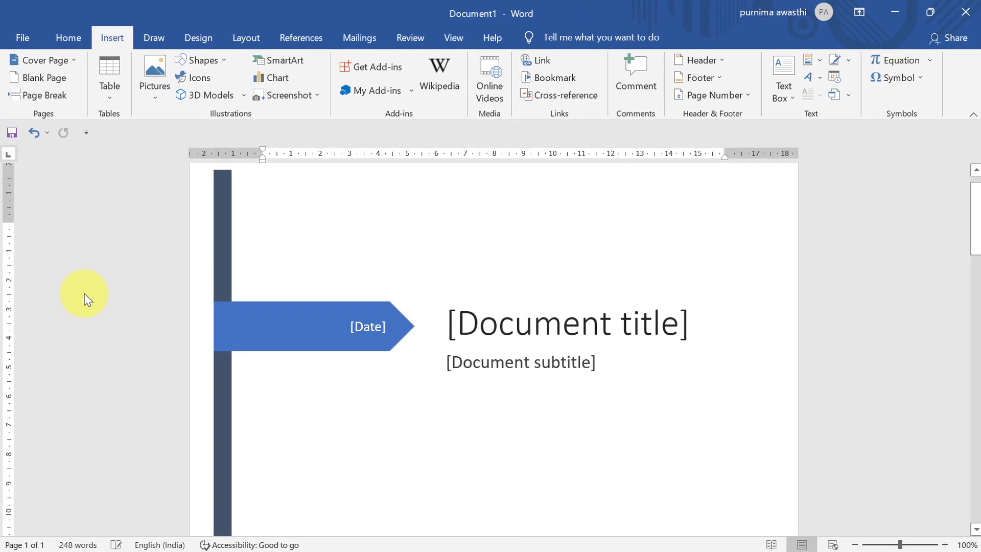
Step: Replace the cover page's document title placeholder with 'COmputer'
{"action": "left_click", "coordinate": [674, 323]}
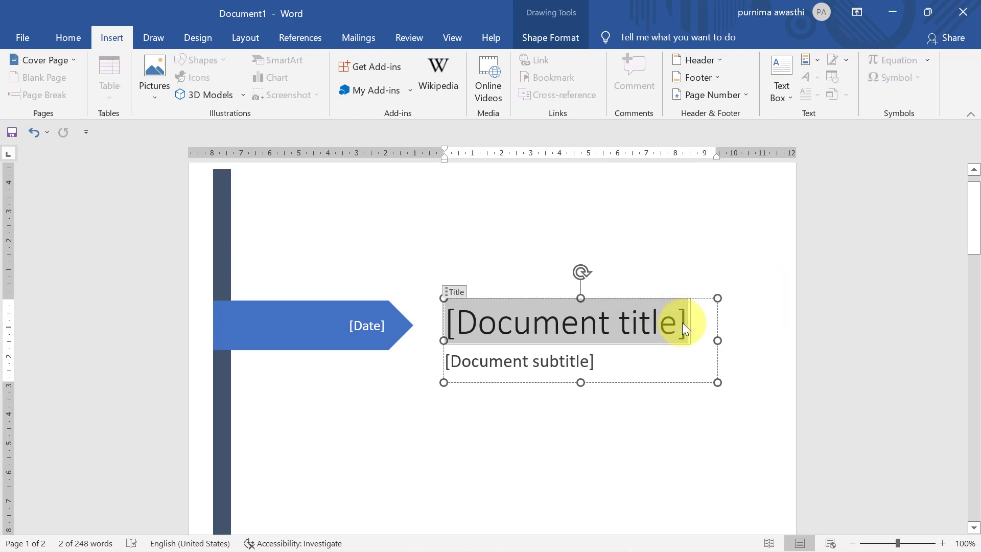
{"action": "key", "text": "Delete"}
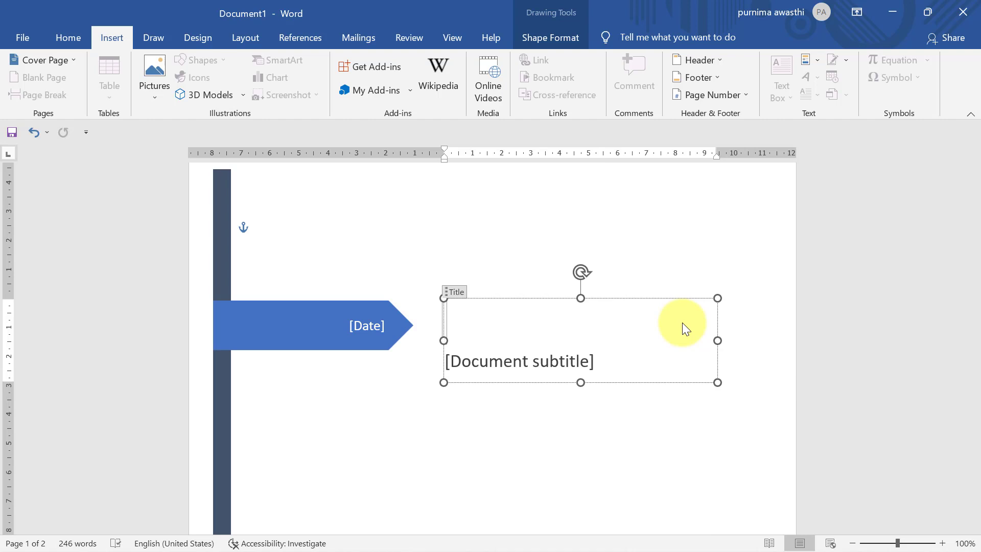
{"action": "type", "text": "COmputer"}
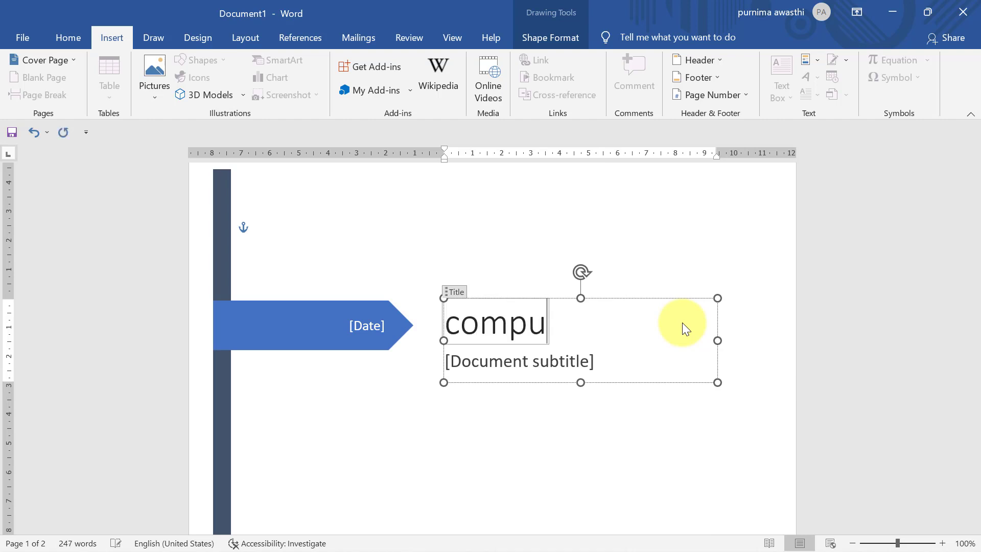
Step: Set the cover page date on the blue arrow to 27 August 2022
{"action": "left_click", "coordinate": [582, 367]}
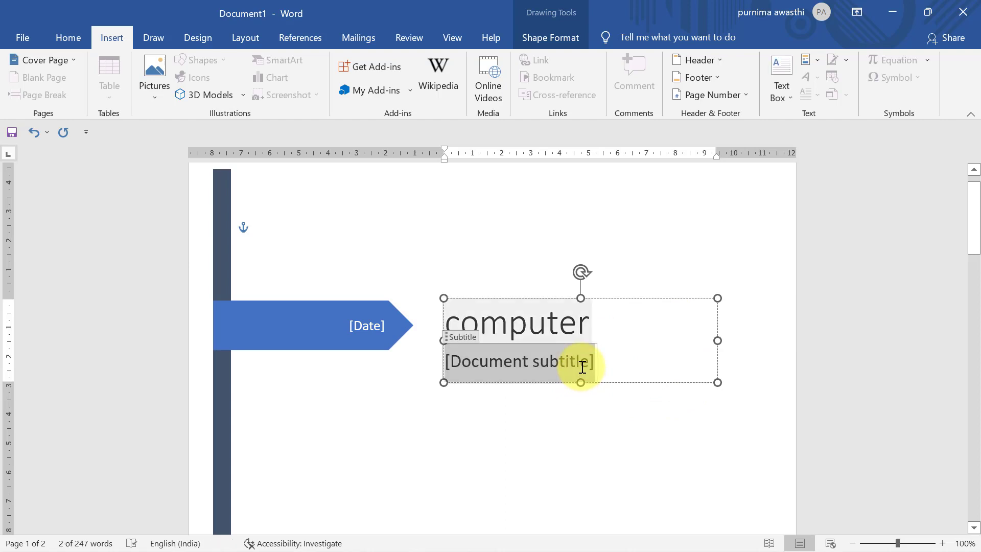
{"action": "left_click", "coordinate": [372, 331]}
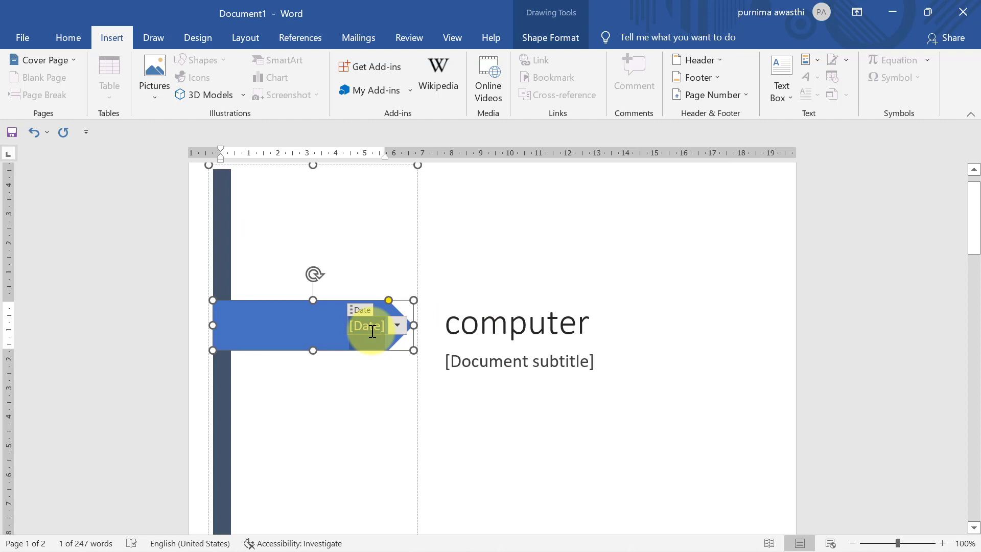
{"action": "left_click", "coordinate": [397, 327]}
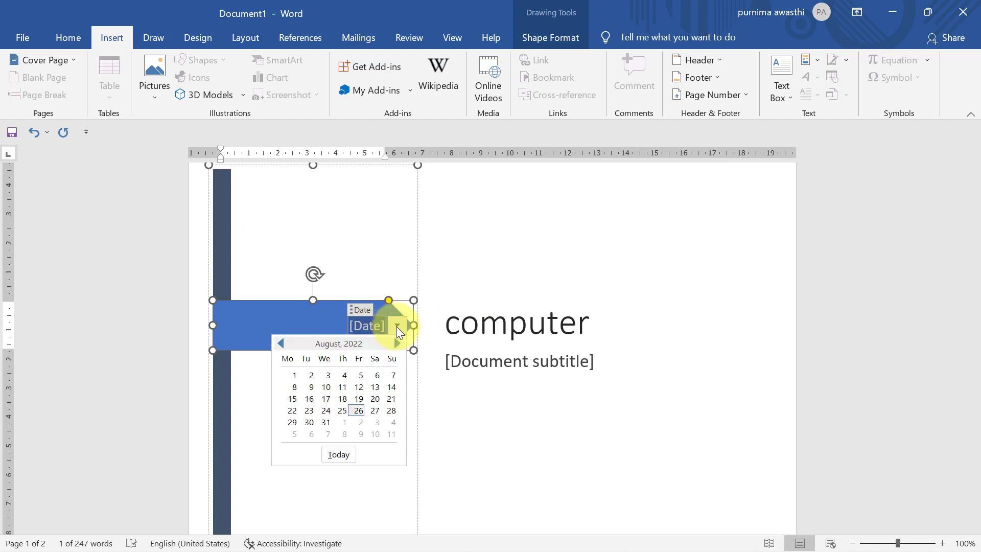
{"action": "left_click", "coordinate": [378, 411]}
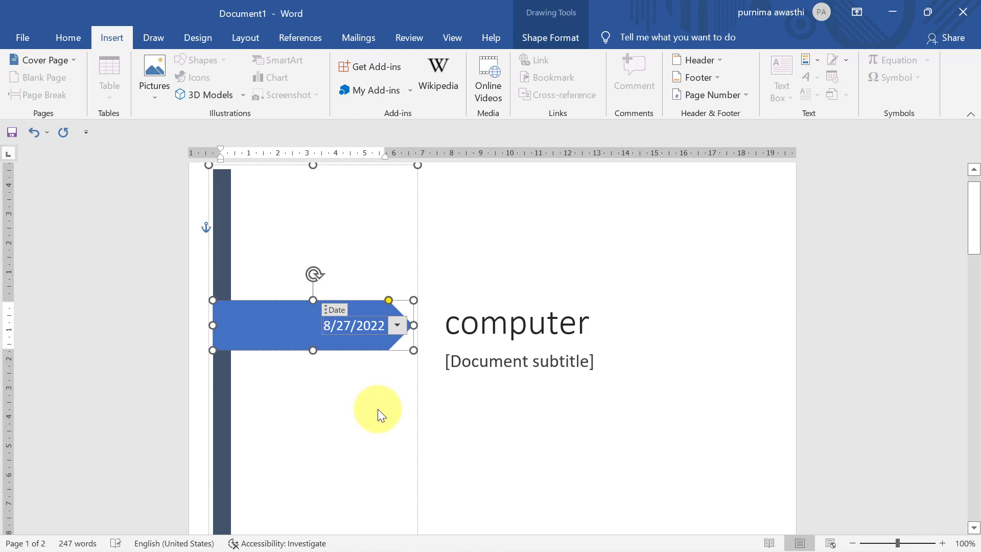
{"action": "left_click_drag", "start_coordinate": [974, 209], "coordinate": [973, 329]}
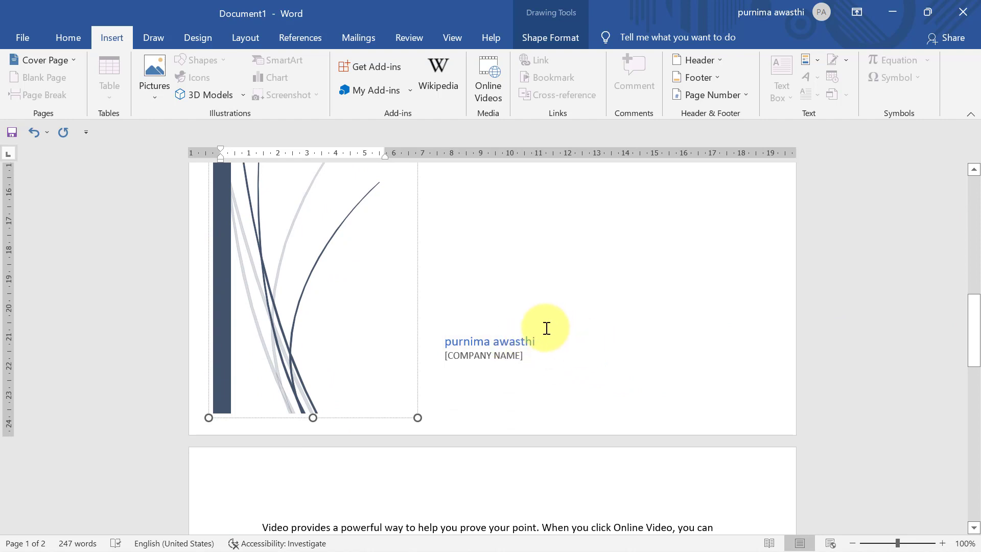
Step: Select the whole author and company text box at the bottom of the cover page and delete it
{"action": "left_click", "coordinate": [540, 344]}
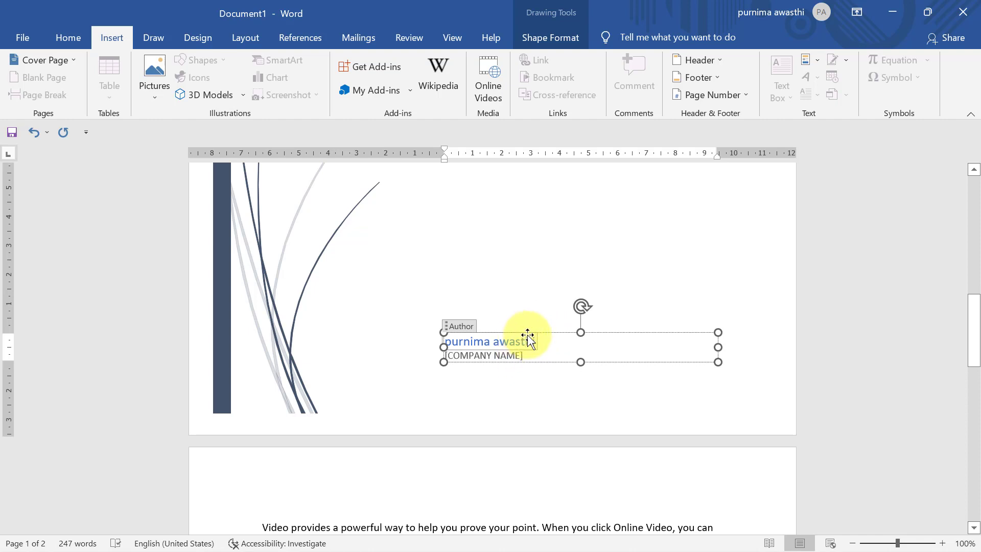
{"action": "left_click", "coordinate": [529, 338]}
{"action": "key", "text": "Delete"}
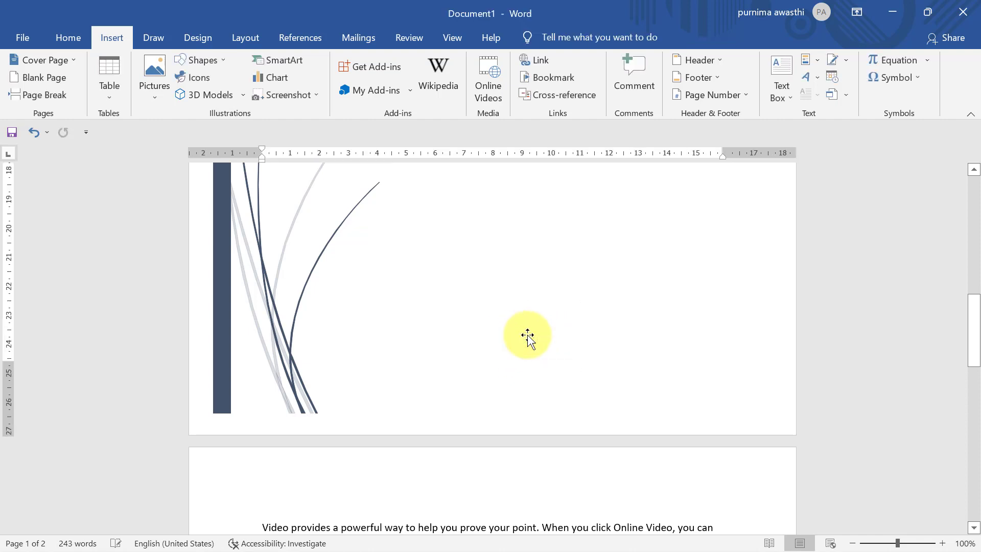
{"action": "left_click_drag", "start_coordinate": [972, 324], "coordinate": [972, 185]}
{"action": "left_click", "coordinate": [247, 274]}
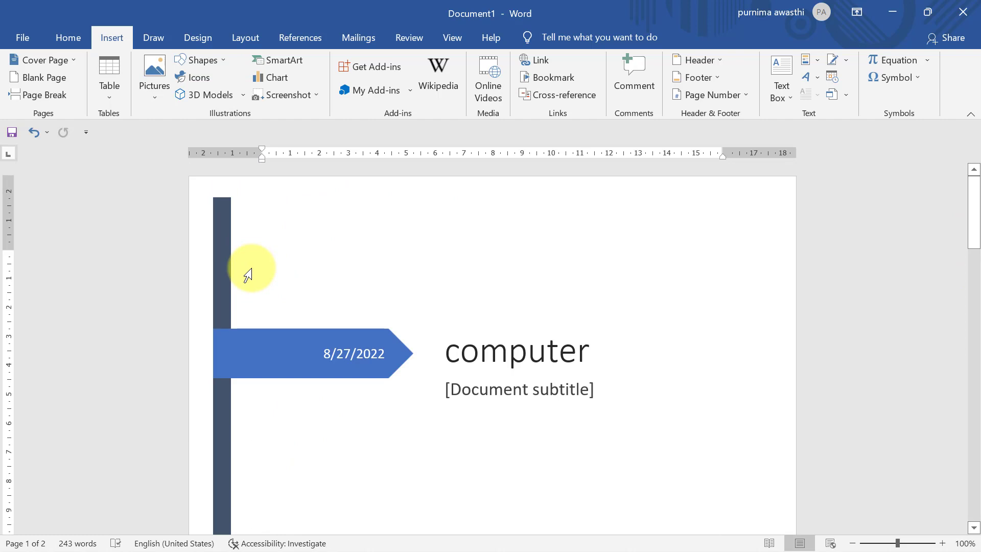
Step: Remove the current cover page using the Cover Page gallery's remove option
{"action": "left_click", "coordinate": [76, 60]}
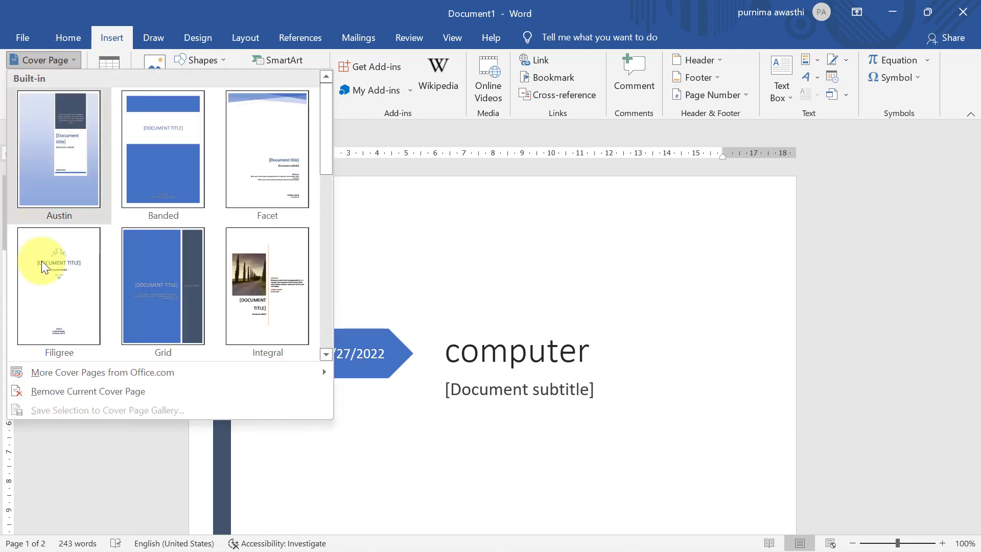
{"action": "left_click", "coordinate": [55, 391]}
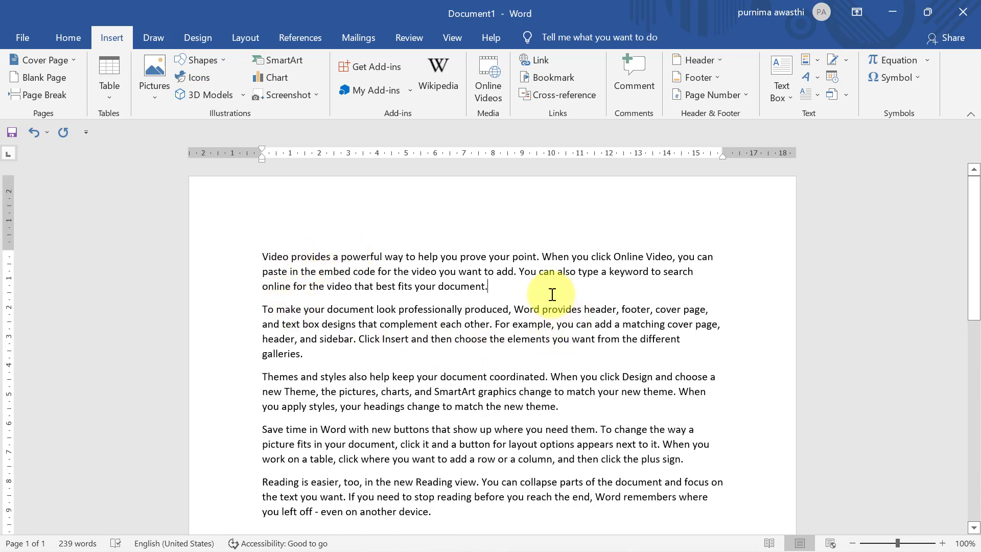
Step: Add a blank line after the 'Video provides' paragraph and insert a Blank Page there
{"action": "key", "text": "alt+shift"}
{"action": "key", "text": "Return"}
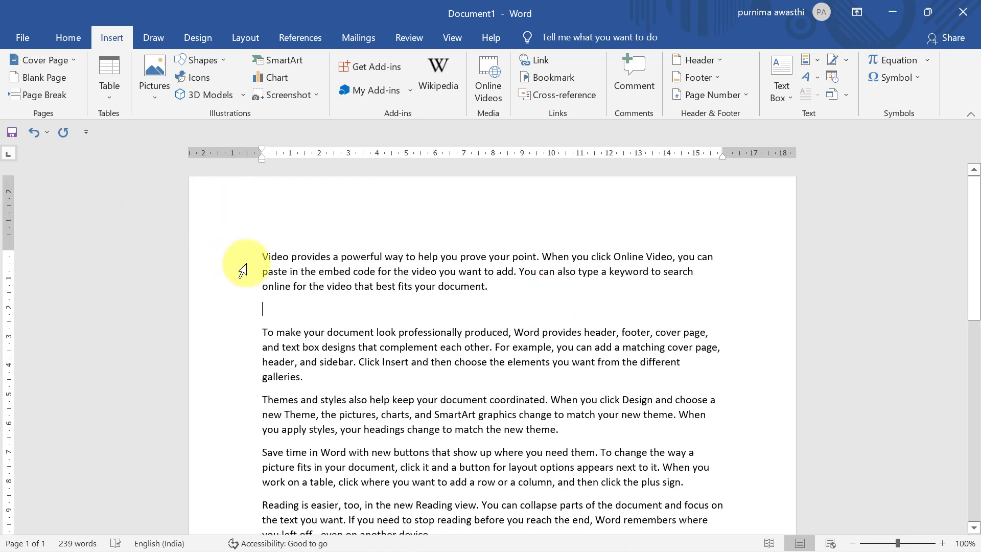
{"action": "left_click_drag", "start_coordinate": [258, 255], "coordinate": [302, 325]}
{"action": "left_click", "coordinate": [302, 326]}
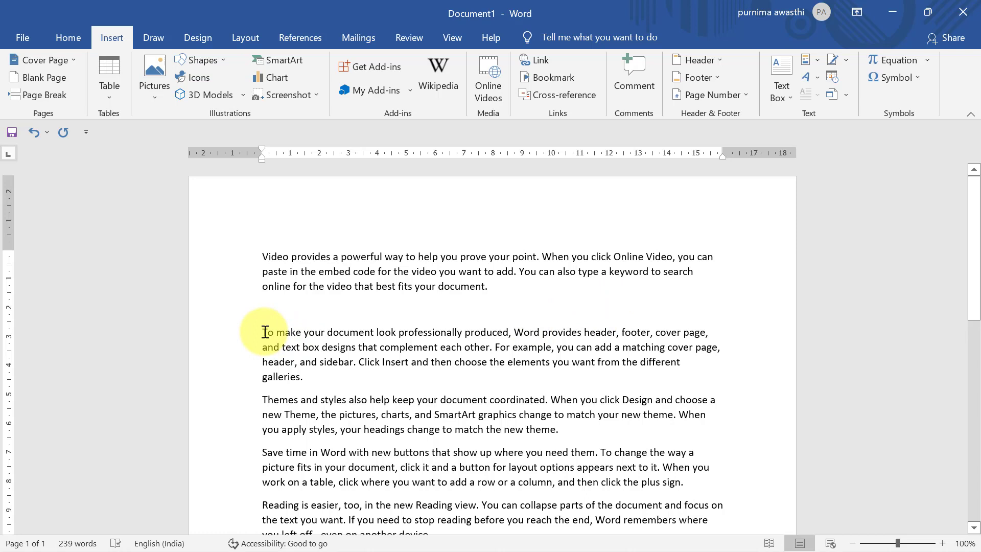
{"action": "mouse_move", "coordinate": [265, 332]}
{"action": "left_mouse_down"}
{"action": "mouse_move", "coordinate": [267, 354]}
{"action": "mouse_move", "coordinate": [324, 400]}
{"action": "mouse_move", "coordinate": [322, 361]}
{"action": "mouse_move", "coordinate": [273, 334]}
{"action": "mouse_move", "coordinate": [300, 328]}
{"action": "mouse_move", "coordinate": [263, 329]}
{"action": "left_mouse_up"}
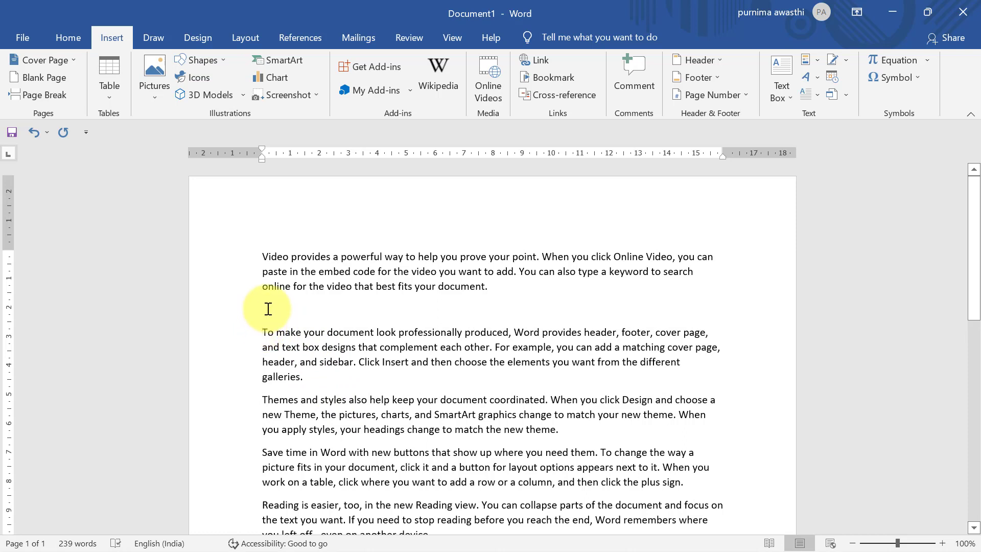
{"action": "left_click", "coordinate": [268, 308]}
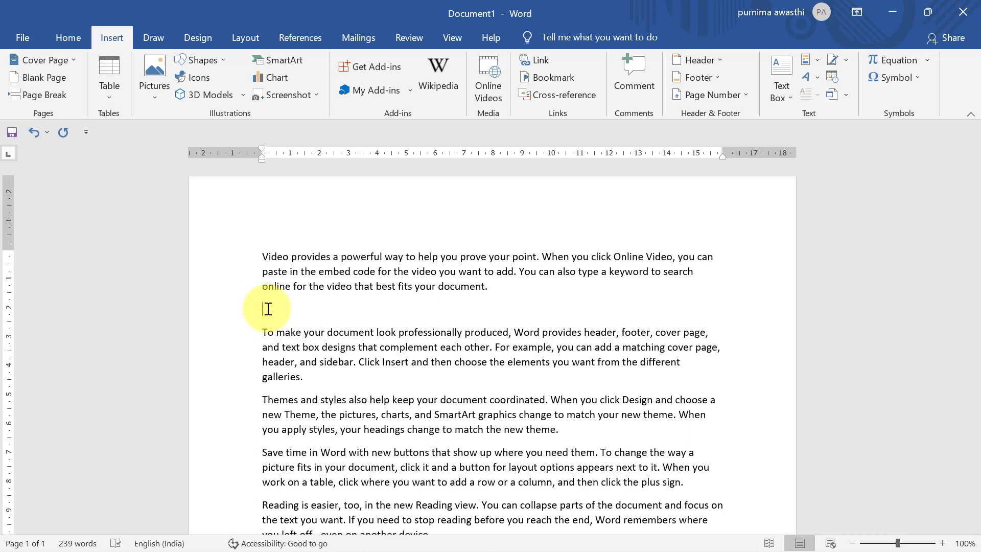
{"action": "left_click", "coordinate": [50, 78]}
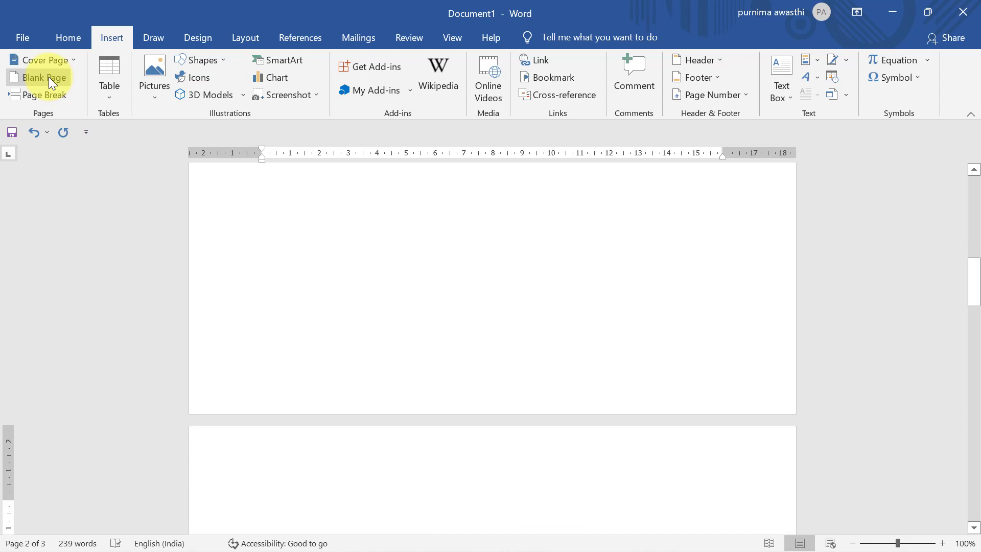
{"action": "left_click_drag", "start_coordinate": [973, 279], "coordinate": [975, 421]}
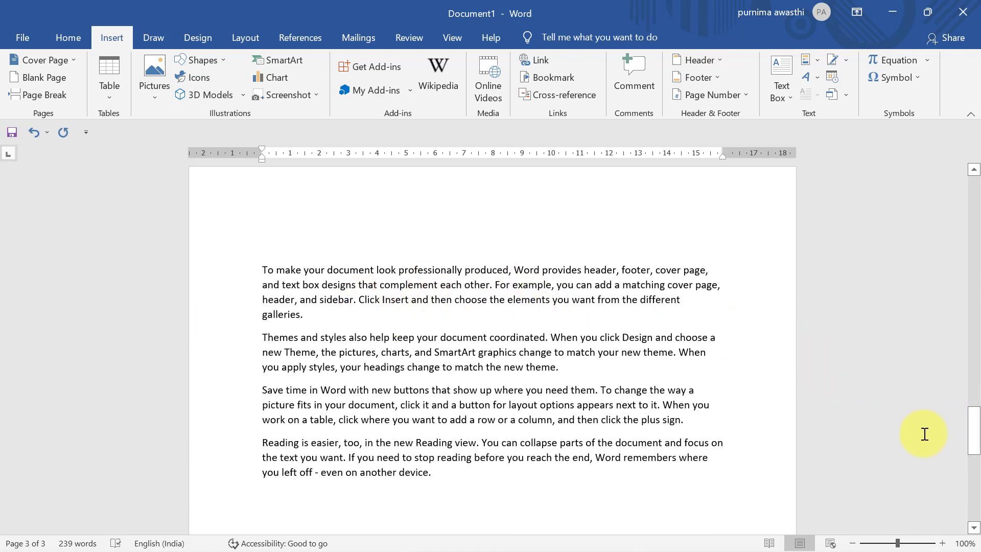
{"action": "left_click_drag", "start_coordinate": [974, 430], "coordinate": [973, 217]}
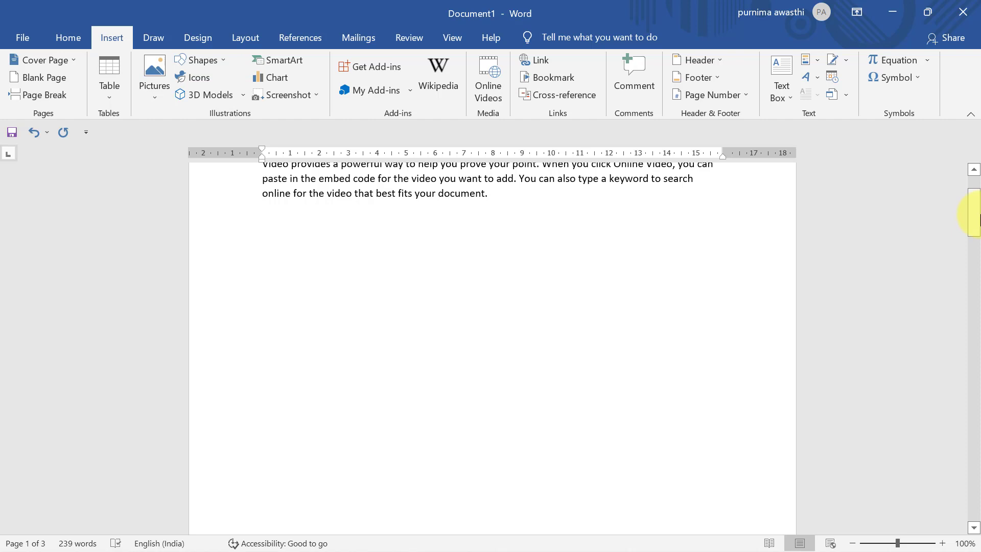
Step: Delete the inserted empty page with Backspace
{"action": "left_click_drag", "start_coordinate": [977, 217], "coordinate": [975, 294]}
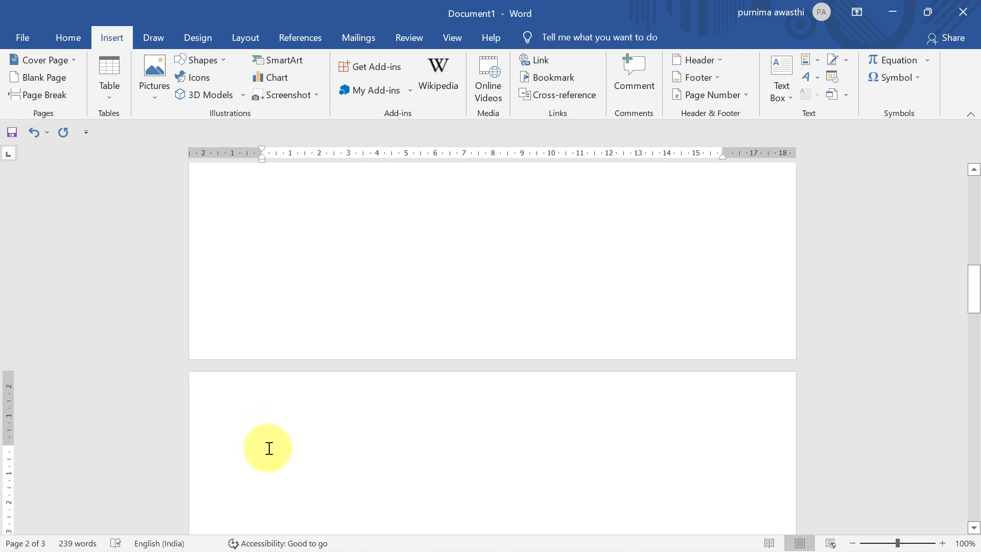
{"action": "left_click", "coordinate": [404, 480]}
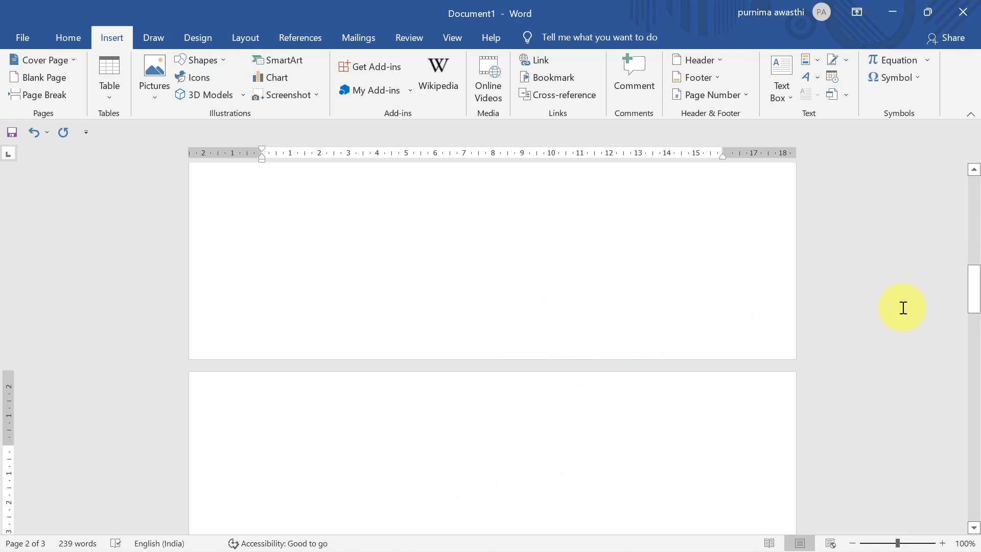
{"action": "mouse_move", "coordinate": [967, 295]}
{"action": "left_mouse_down"}
{"action": "mouse_move", "coordinate": [975, 429]}
{"action": "mouse_move", "coordinate": [972, 312]}
{"action": "left_mouse_up"}
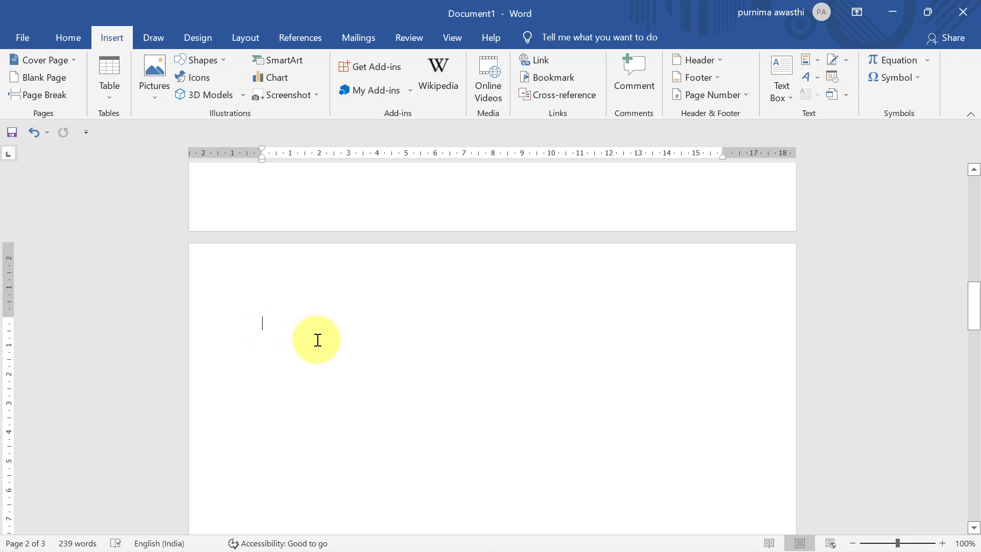
{"action": "key", "text": "BackSpace"}
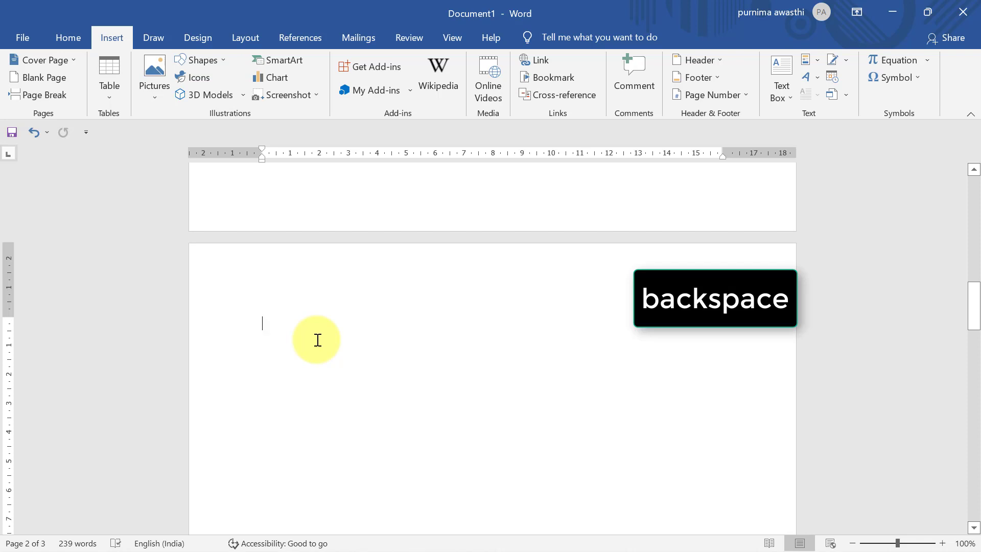
{"action": "key", "text": "BackSpace"}
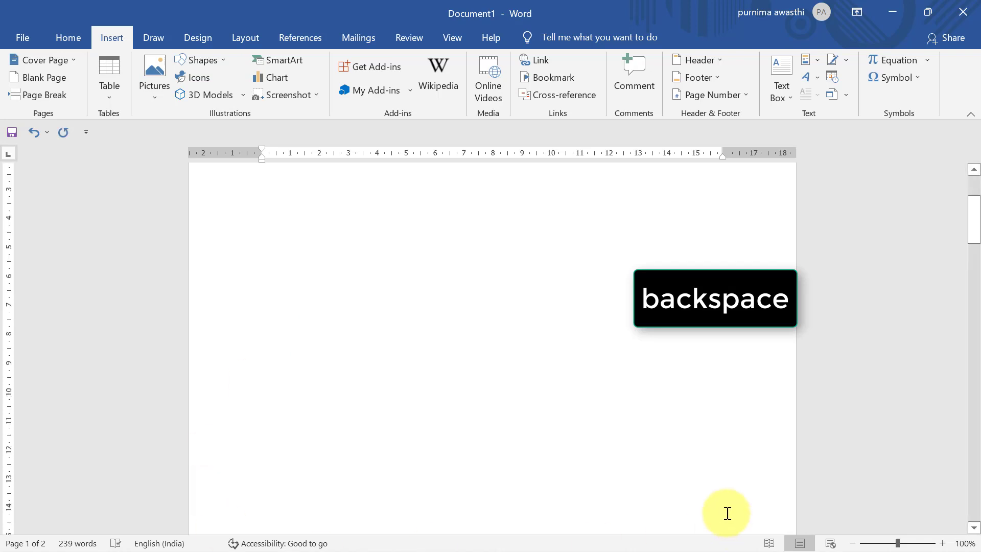
Step: Remove the leftover empty line above the 'To make your document' paragraph
{"action": "left_click_drag", "start_coordinate": [974, 225], "coordinate": [973, 385]}
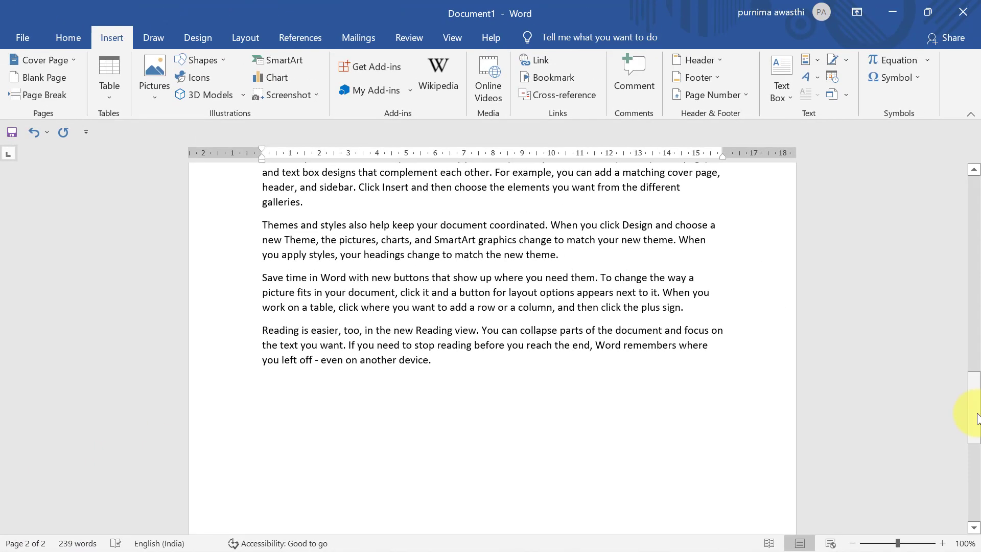
{"action": "left_click_drag", "start_coordinate": [977, 412], "coordinate": [977, 205]}
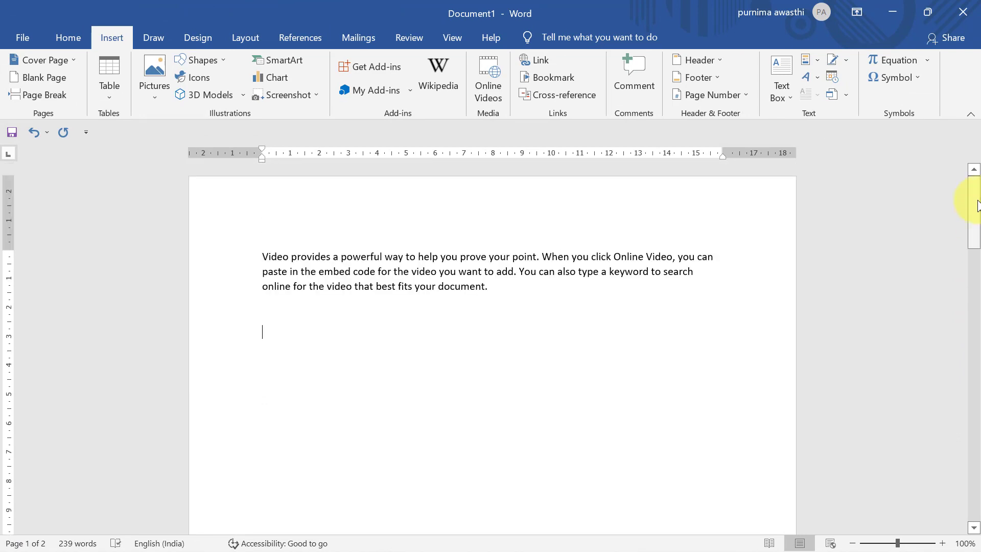
{"action": "left_click_drag", "start_coordinate": [973, 235], "coordinate": [977, 406]}
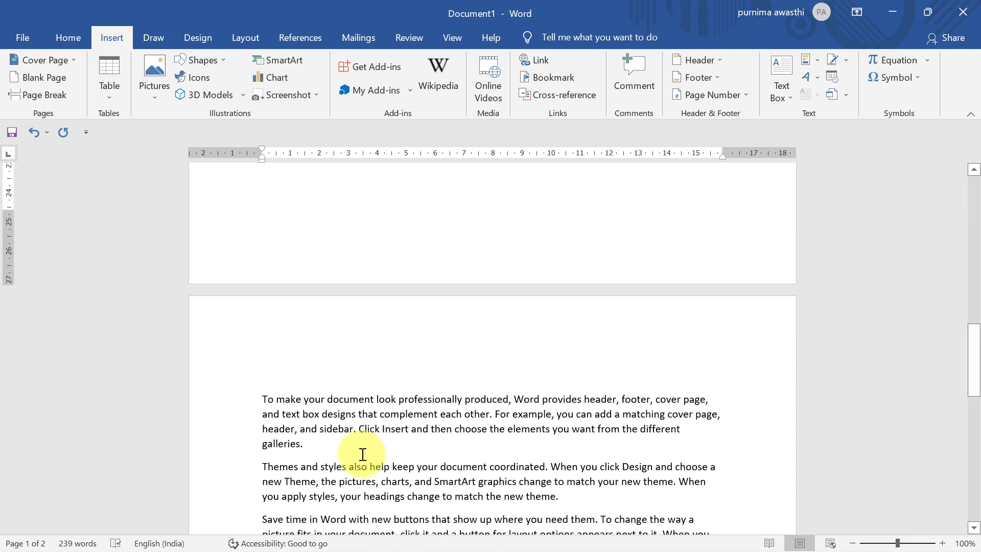
{"action": "left_click", "coordinate": [262, 395]}
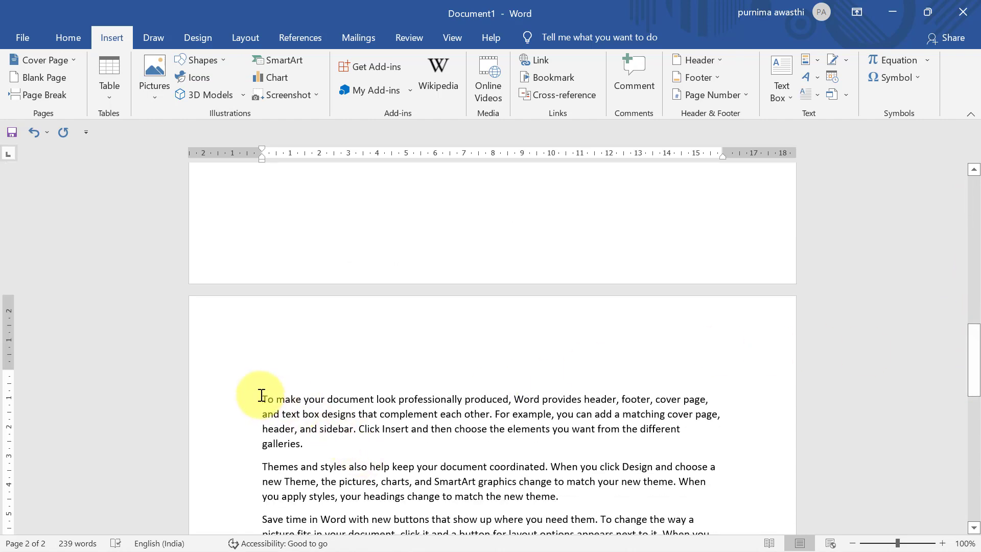
{"action": "key", "text": "BackSpace"}
{"action": "key", "text": "BackSpace"}
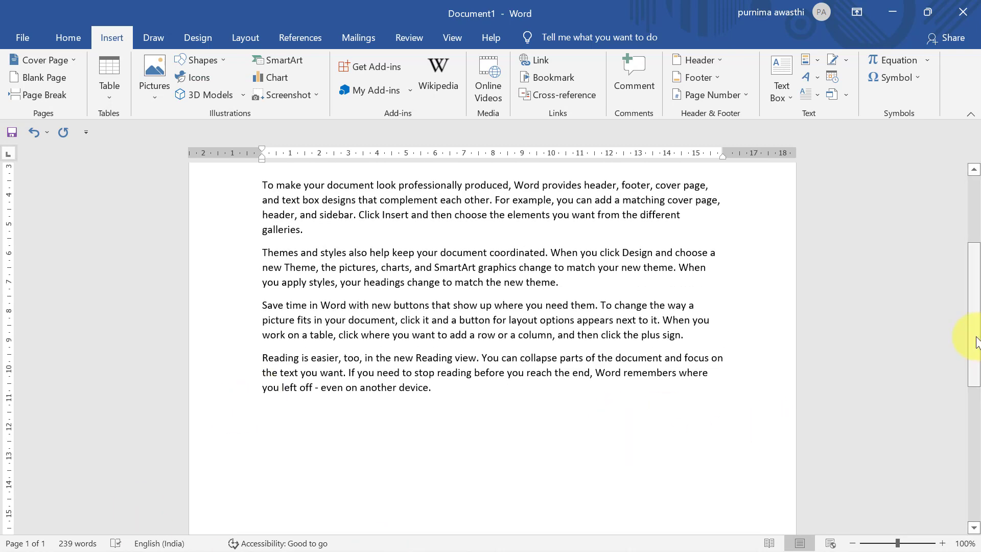
{"action": "left_click_drag", "start_coordinate": [976, 343], "coordinate": [977, 199]}
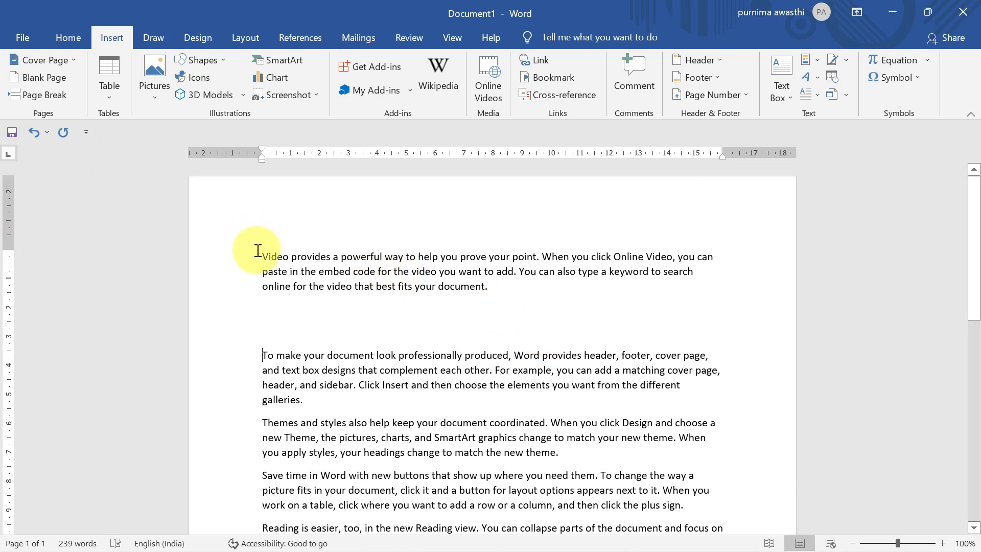
Step: Colour the opening 'Video provides' paragraph Red with the Home tab's Font Color
{"action": "left_click_drag", "start_coordinate": [258, 250], "coordinate": [512, 293]}
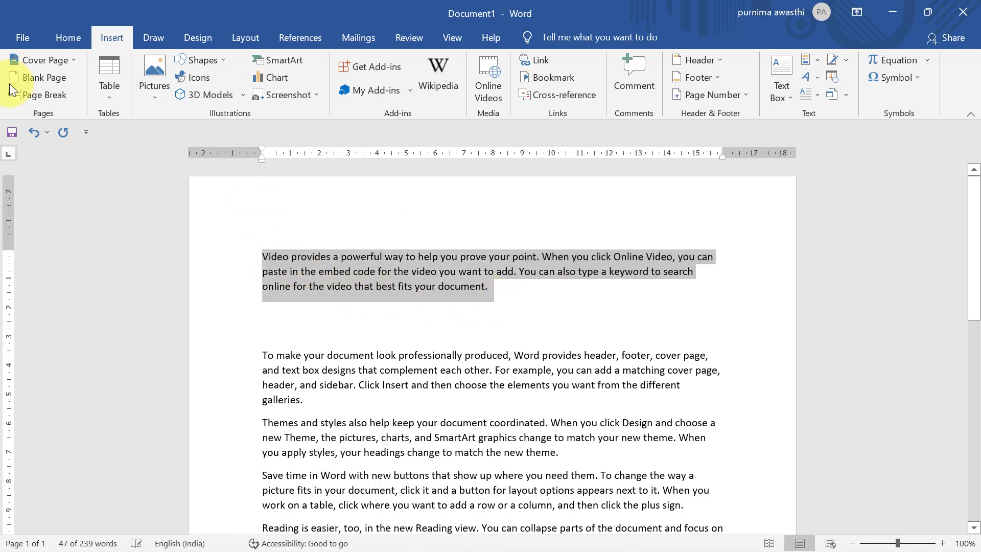
{"action": "left_click", "coordinate": [59, 36]}
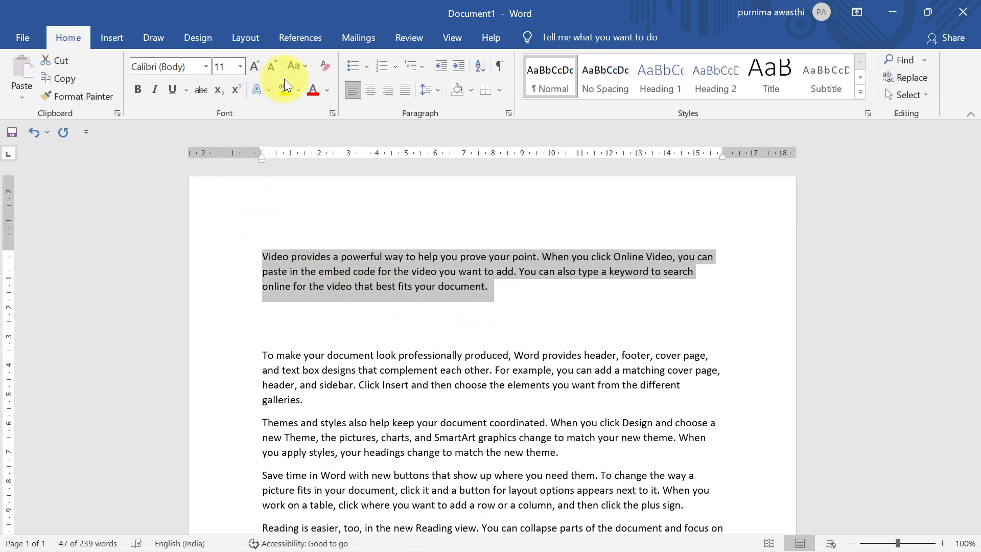
{"action": "left_click", "coordinate": [325, 90]}
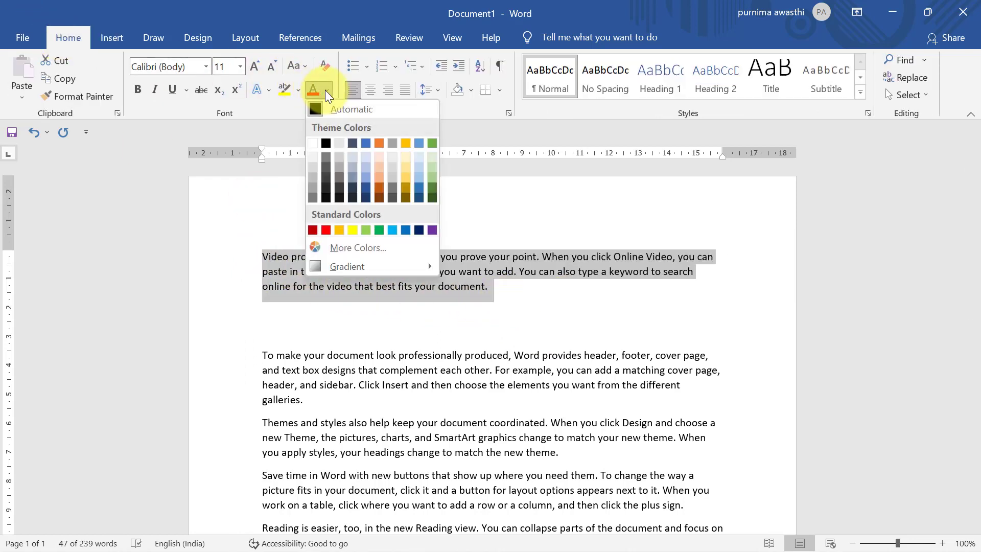
{"action": "left_click", "coordinate": [325, 229]}
{"action": "left_click", "coordinate": [561, 298]}
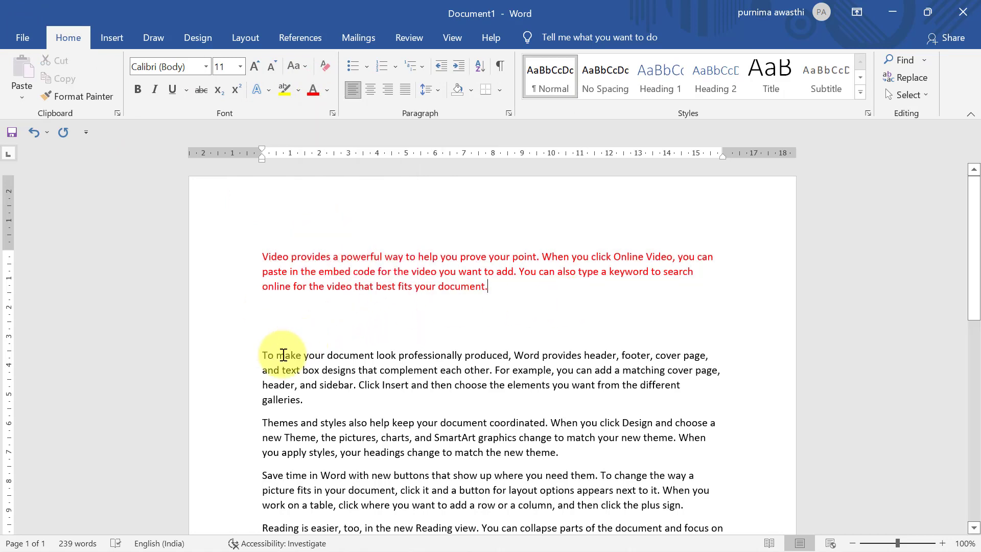
Step: Insert a Page Break on the blank line below the red paragraph, moving the rest to page 2
{"action": "mouse_move", "coordinate": [263, 355]}
{"action": "left_mouse_down"}
{"action": "mouse_move", "coordinate": [537, 483]}
{"action": "mouse_move", "coordinate": [498, 471]}
{"action": "mouse_move", "coordinate": [351, 373]}
{"action": "mouse_move", "coordinate": [295, 350]}
{"action": "mouse_move", "coordinate": [267, 357]}
{"action": "left_mouse_up"}
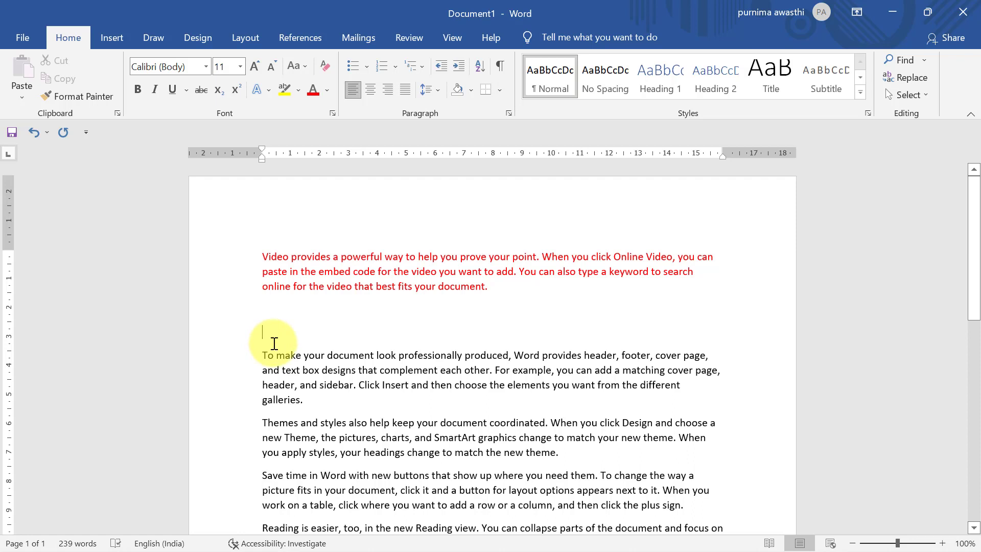
{"action": "left_click_drag", "start_coordinate": [260, 255], "coordinate": [521, 284]}
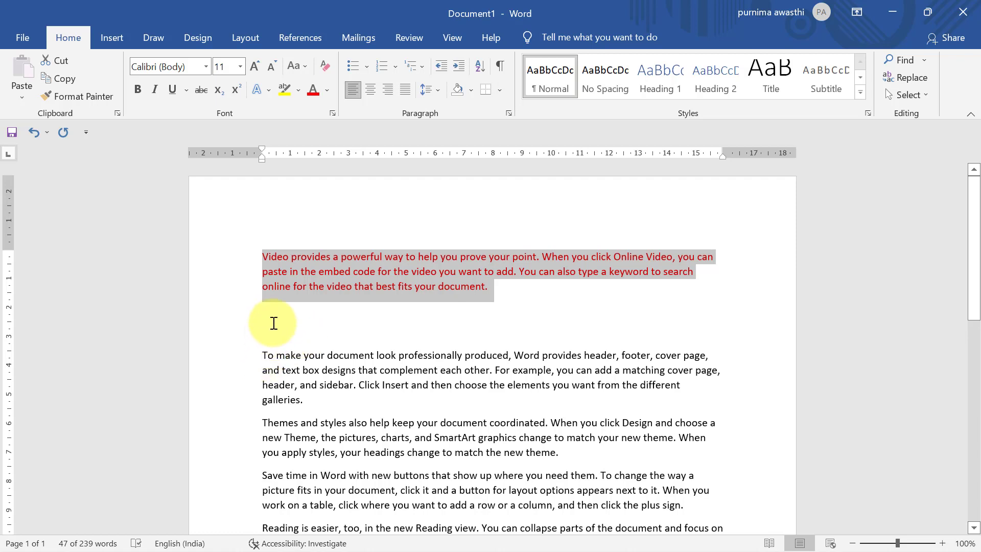
{"action": "left_click", "coordinate": [274, 321]}
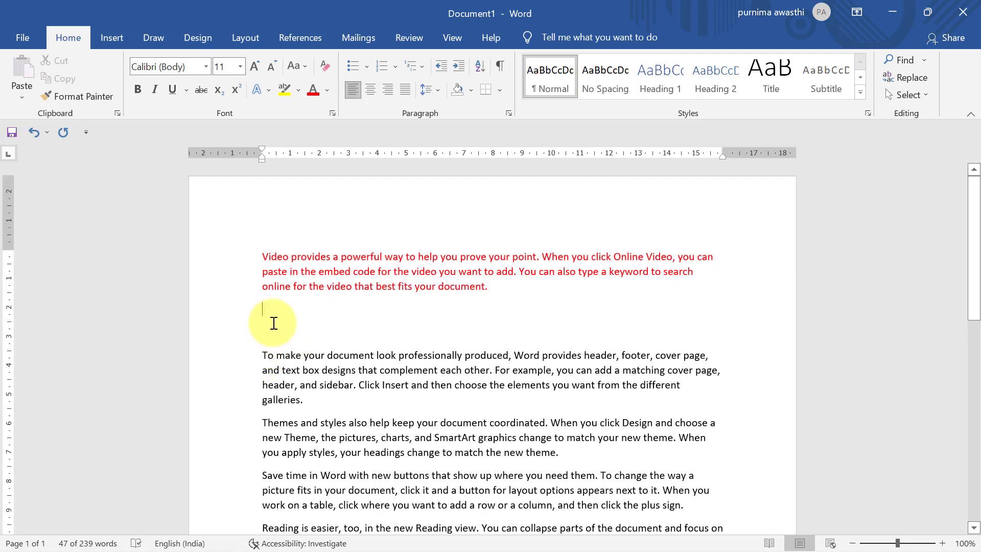
{"action": "left_click", "coordinate": [125, 36]}
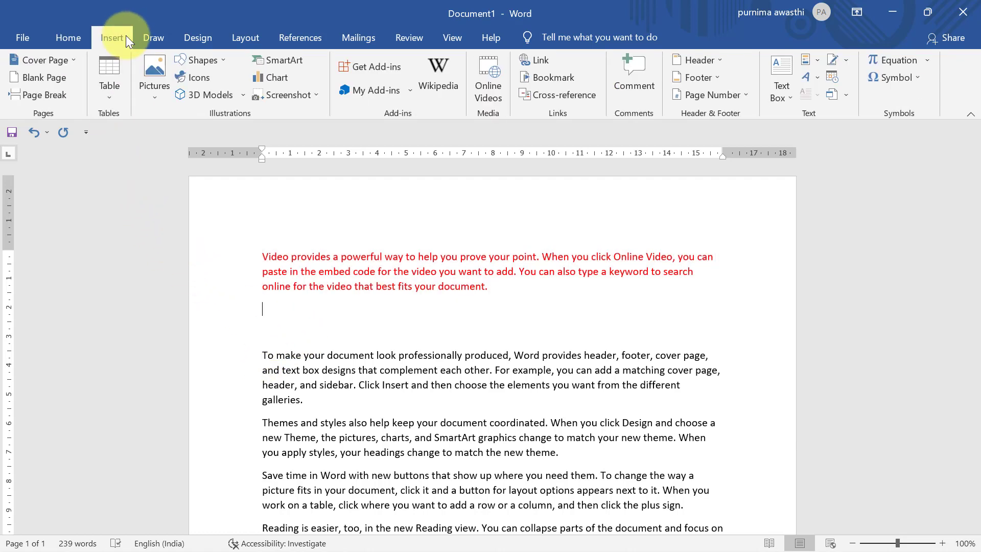
{"action": "left_click", "coordinate": [62, 93]}
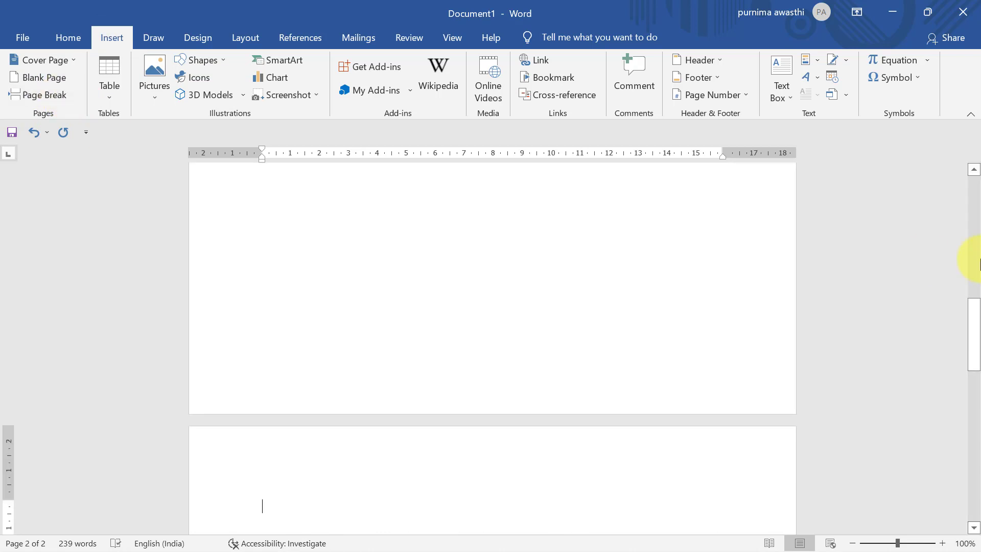
{"action": "left_click_drag", "start_coordinate": [975, 322], "coordinate": [976, 179]}
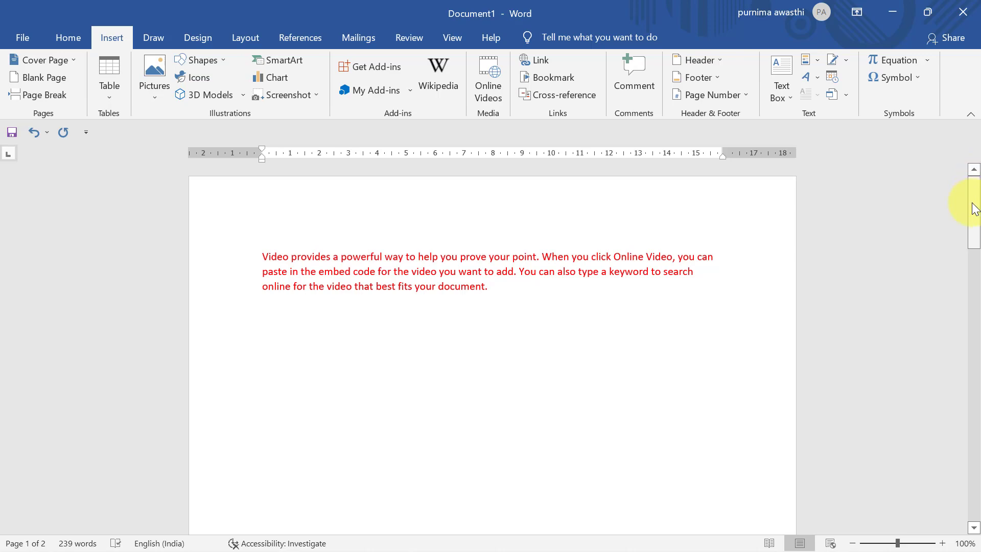
Step: Remove the page break, then select and delete the four black paragraphs below the red one
{"action": "left_click_drag", "start_coordinate": [973, 203], "coordinate": [975, 379]}
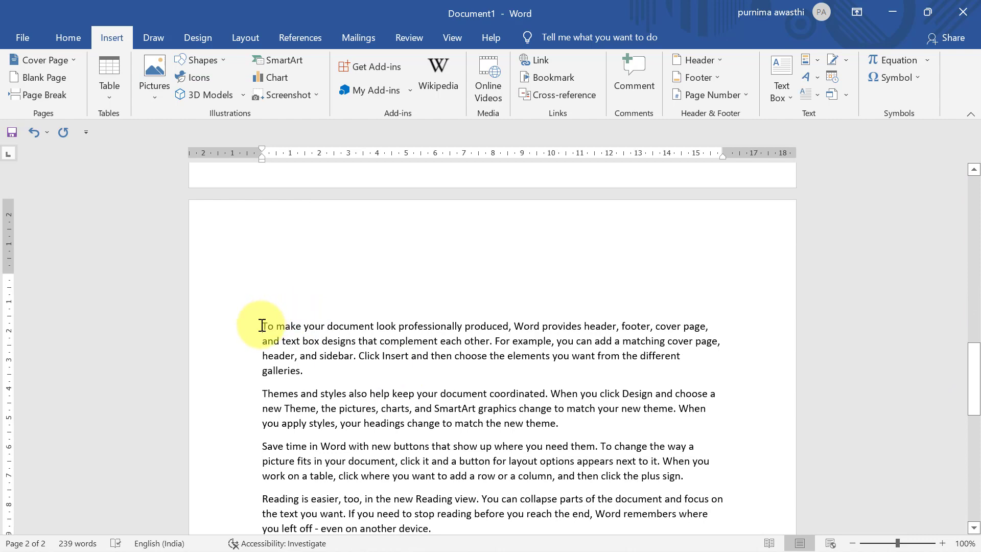
{"action": "key", "text": "BackSpace"}
{"action": "key", "text": "BackSpace"}
{"action": "key", "text": "BackSpace"}
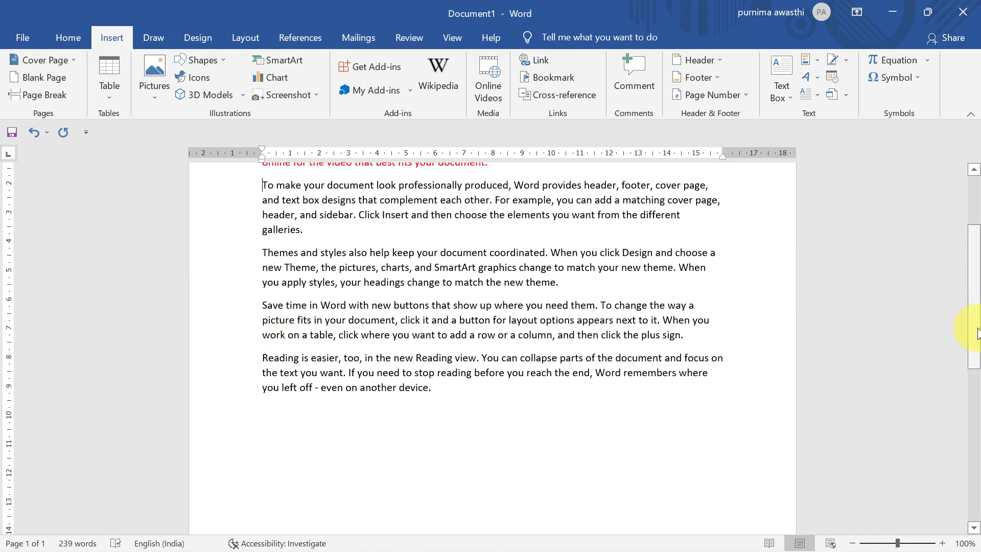
{"action": "left_click_drag", "start_coordinate": [976, 332], "coordinate": [976, 250]}
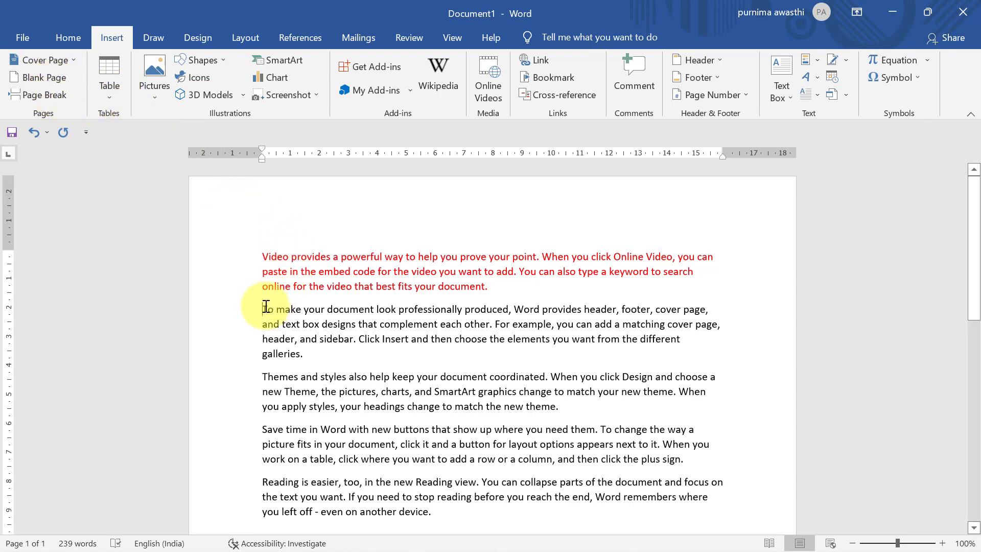
{"action": "key", "text": "shift+Down"}
{"action": "key", "text": "shift+Down"}
{"action": "key", "text": "shift+Down"}
{"action": "key", "text": "shift+Down"}
{"action": "key", "text": "shift+Down"}
{"action": "key", "text": "shift+Down"}
{"action": "key", "text": "shift+Down"}
{"action": "key", "text": "shift+Down"}
{"action": "key", "text": "shift+Down"}
{"action": "key", "text": "shift+Down"}
{"action": "key", "text": "shift+Down"}
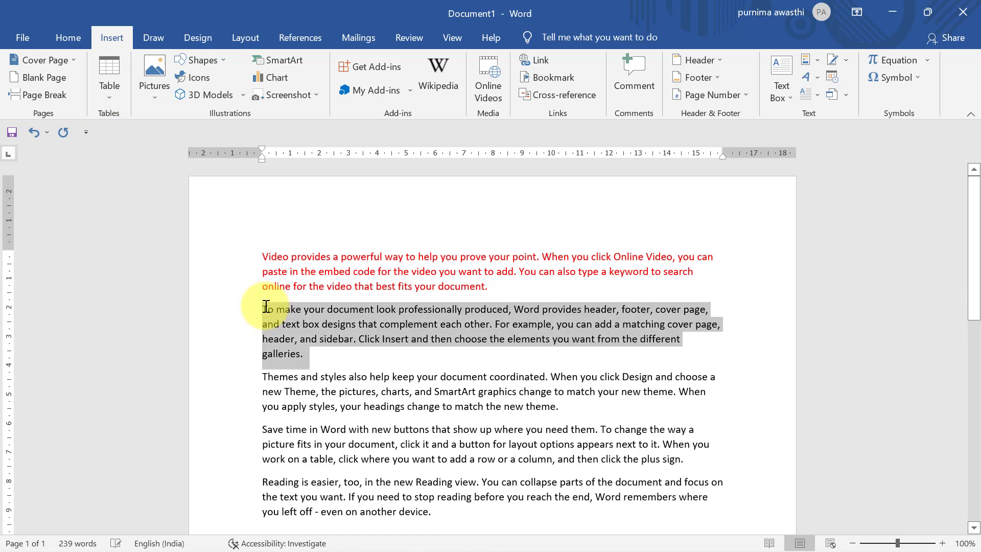
{"action": "key", "text": "shift+Down"}
{"action": "key", "text": "shift+Down"}
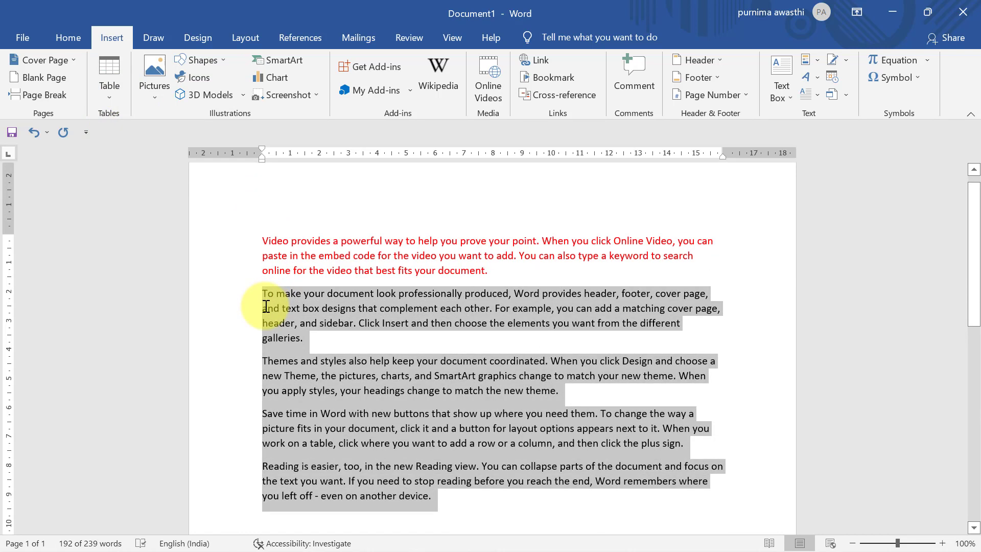
{"action": "key", "text": "Delete"}
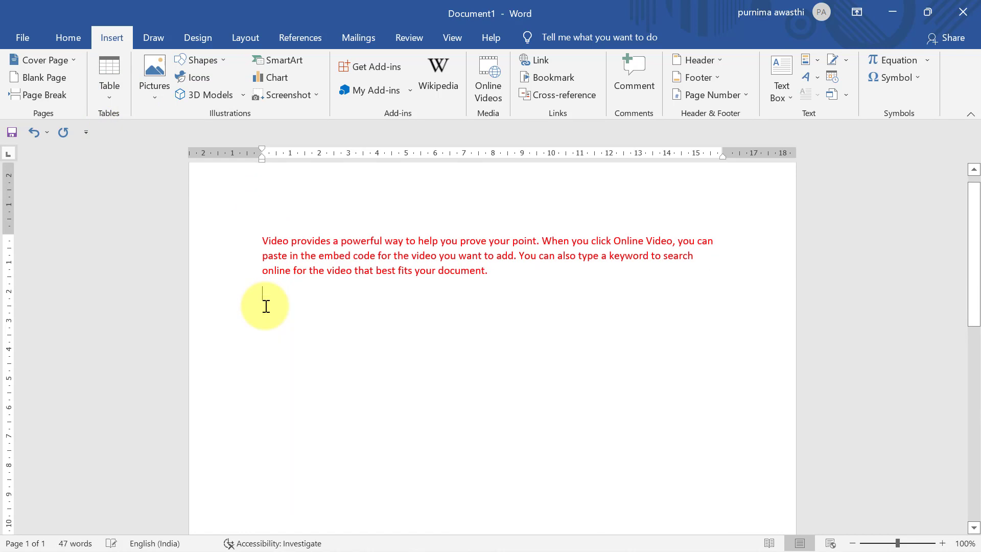
Step: Insert a 3-column, 2-row table from the grid and fill its first row with a, b and c
{"action": "left_click", "coordinate": [114, 74]}
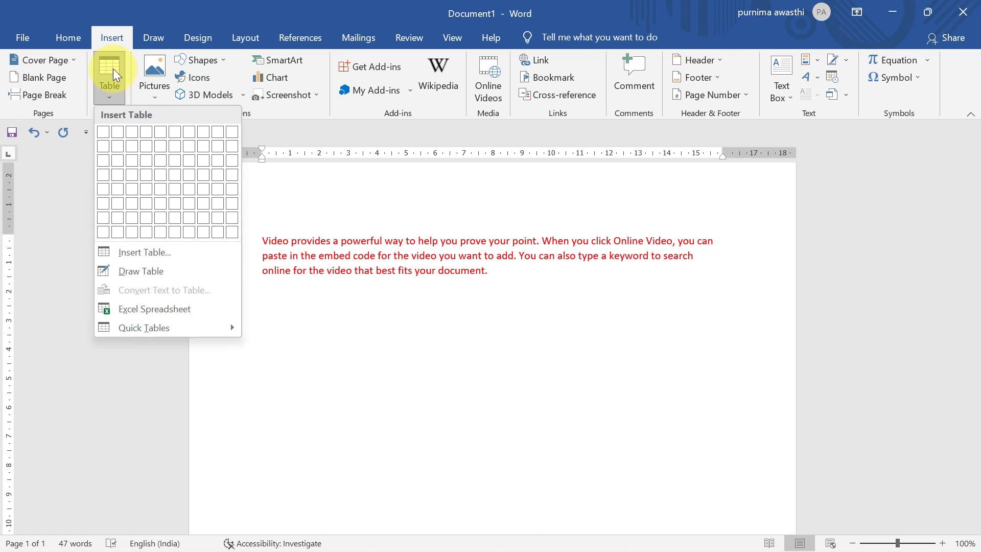
{"action": "left_click", "coordinate": [133, 145]}
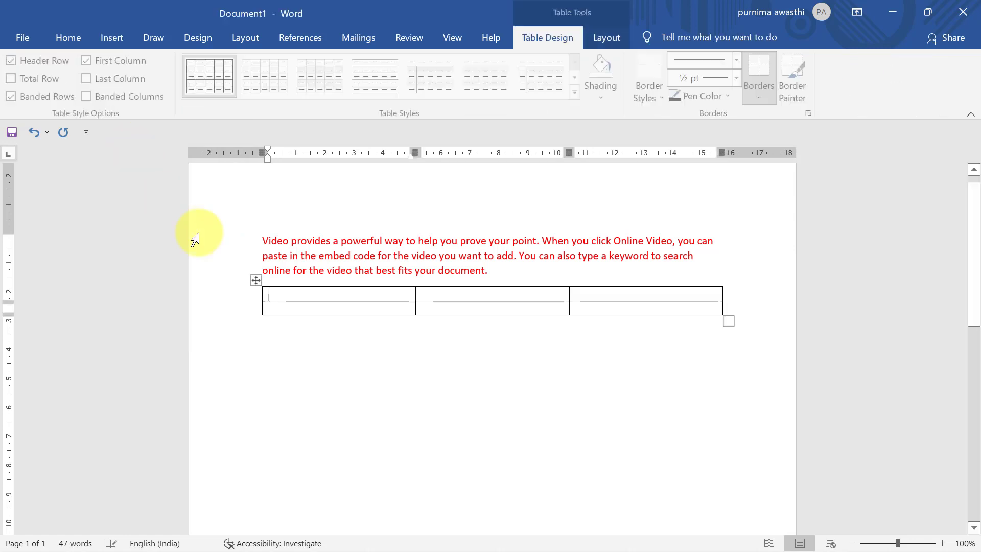
{"action": "type", "text": "a"}
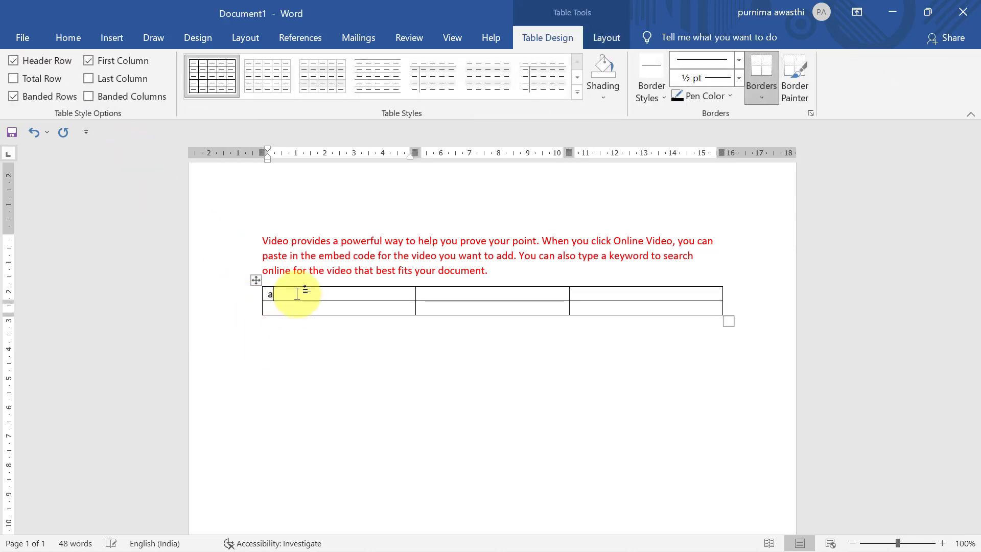
{"action": "left_click", "coordinate": [462, 297]}
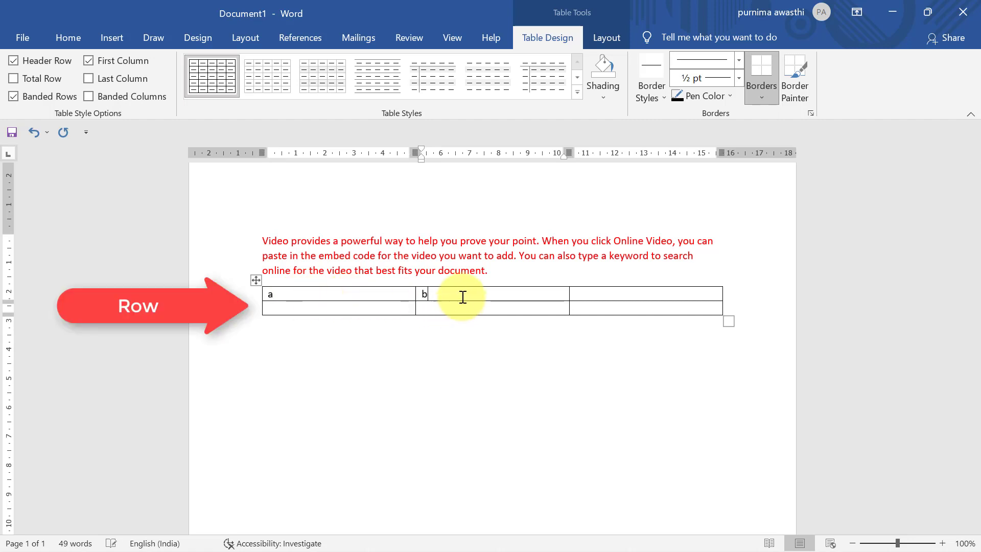
{"action": "left_click", "coordinate": [612, 296]}
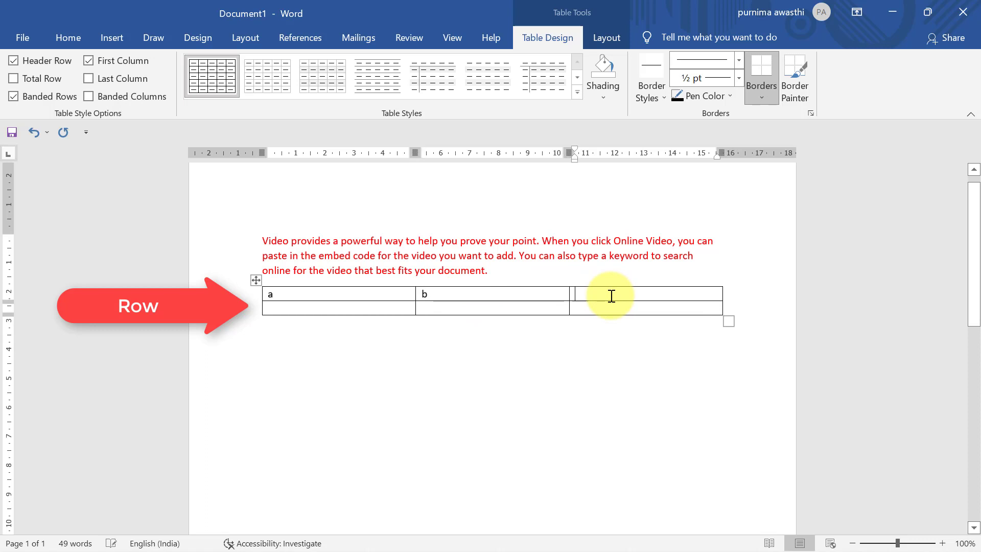
{"action": "type", "text": "c"}
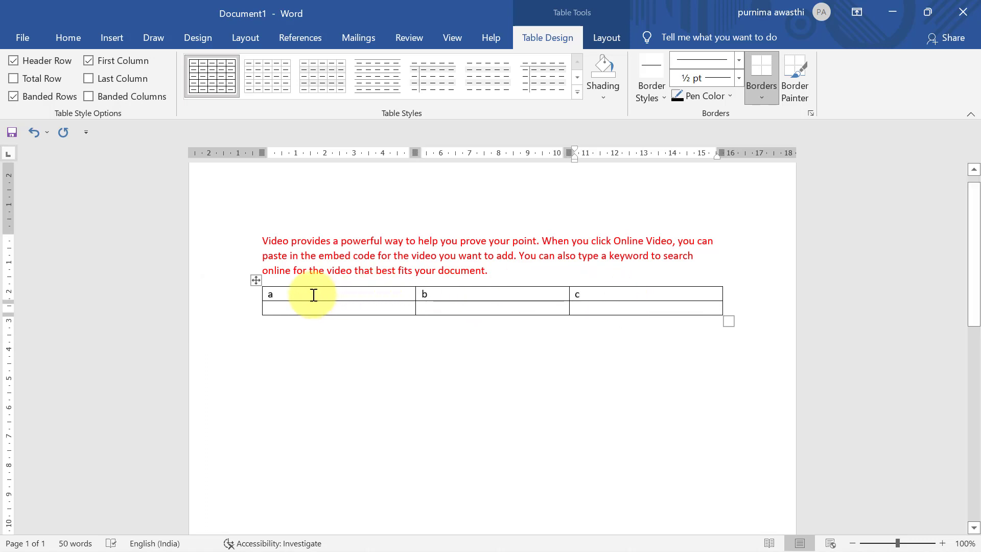
Step: Select the whole a, b, c table and apply a blue Grid Table style with a dark blue header row
{"action": "left_click", "coordinate": [248, 297]}
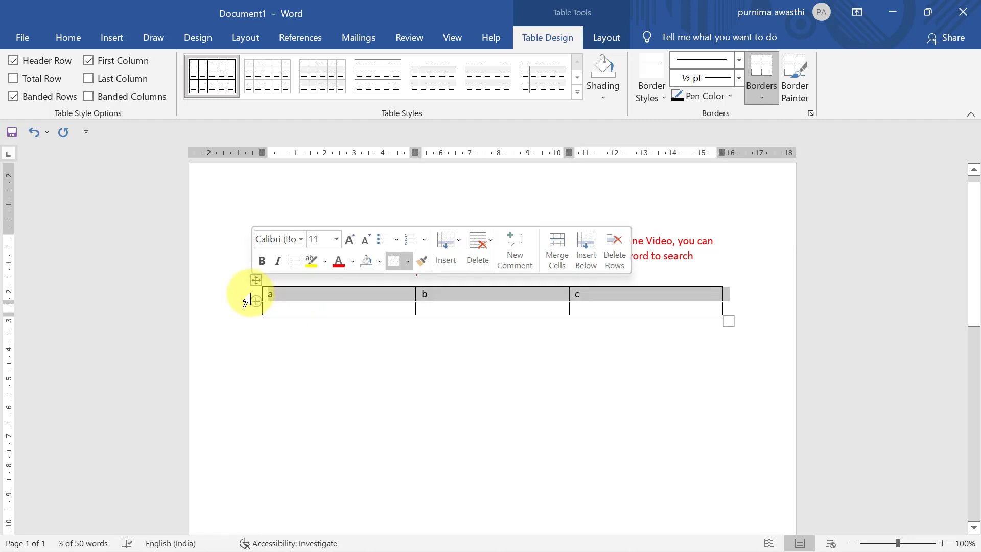
{"action": "left_click", "coordinate": [246, 318]}
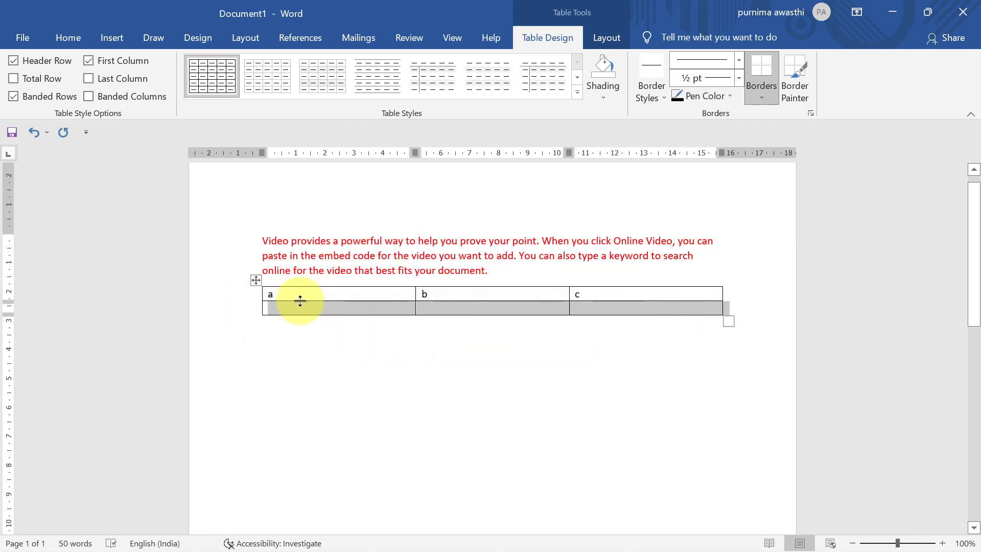
{"action": "left_click", "coordinate": [317, 277]}
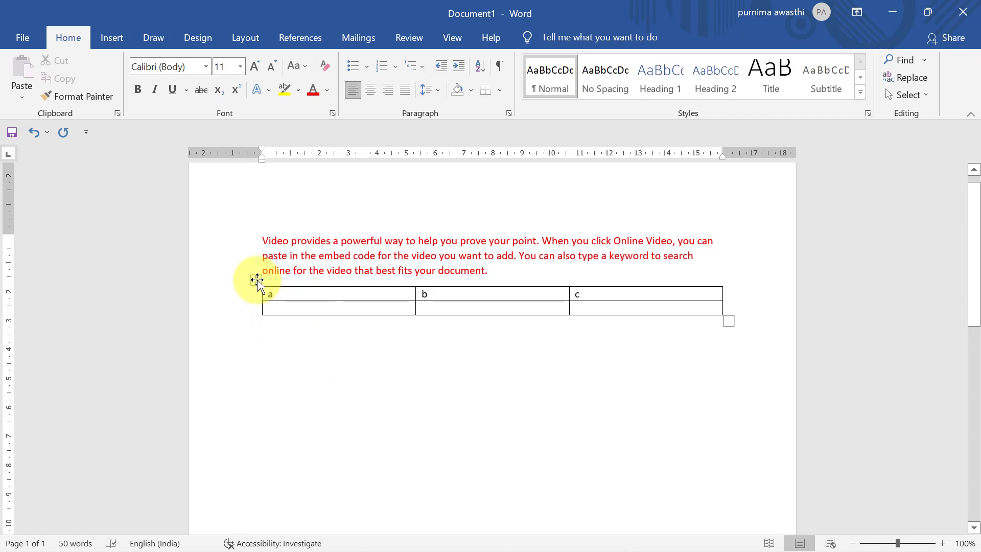
{"action": "left_click", "coordinate": [257, 280]}
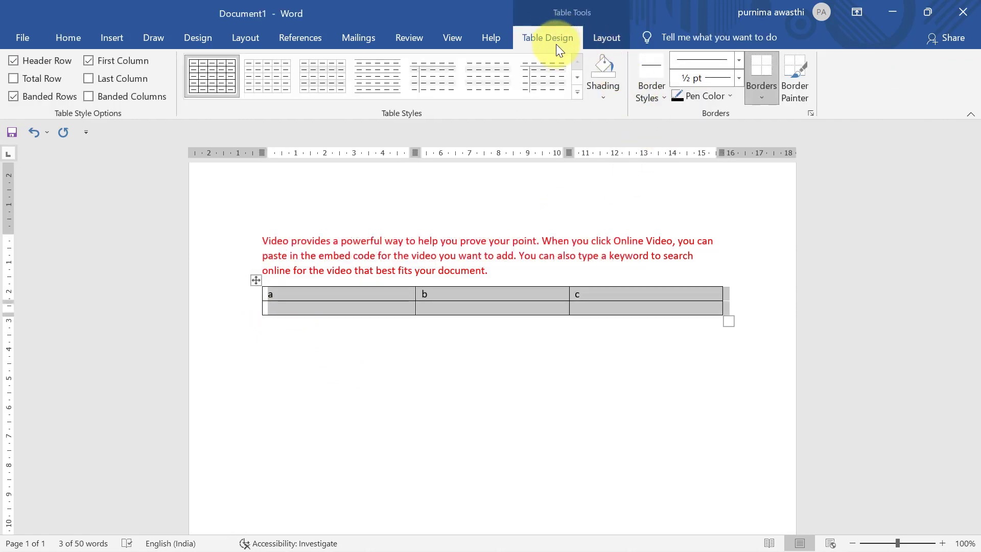
{"action": "left_click", "coordinate": [576, 92]}
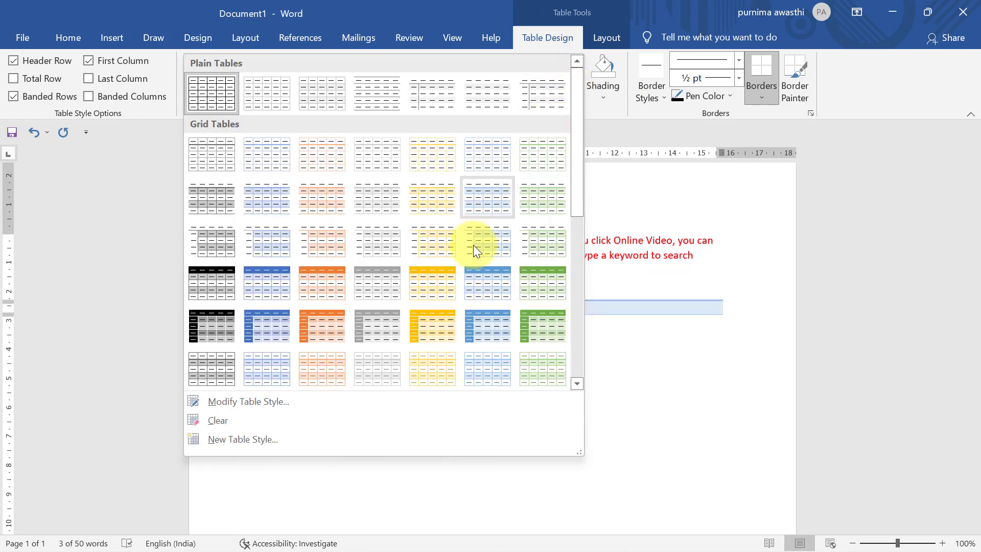
{"action": "left_click", "coordinate": [505, 271]}
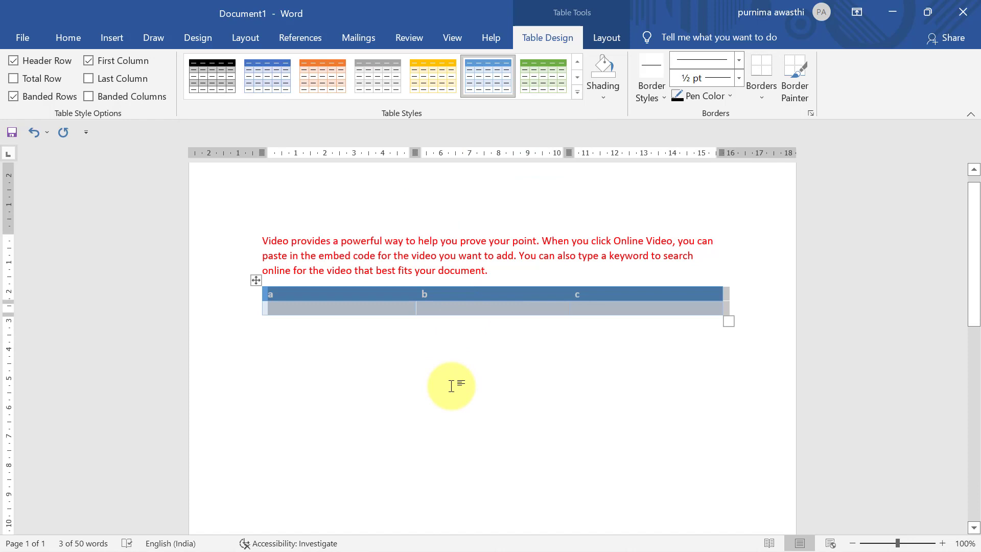
{"action": "left_click", "coordinate": [451, 386]}
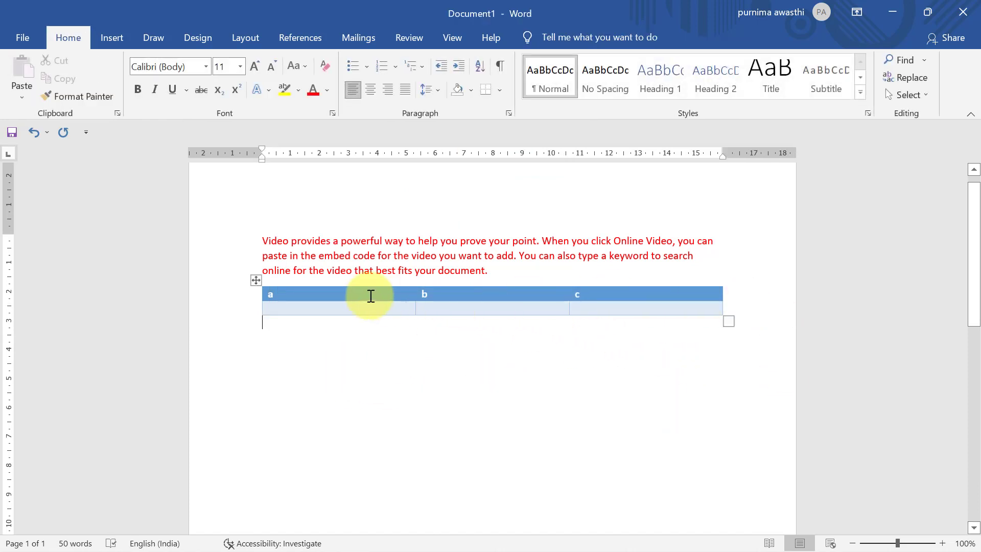
{"action": "left_click", "coordinate": [254, 281]}
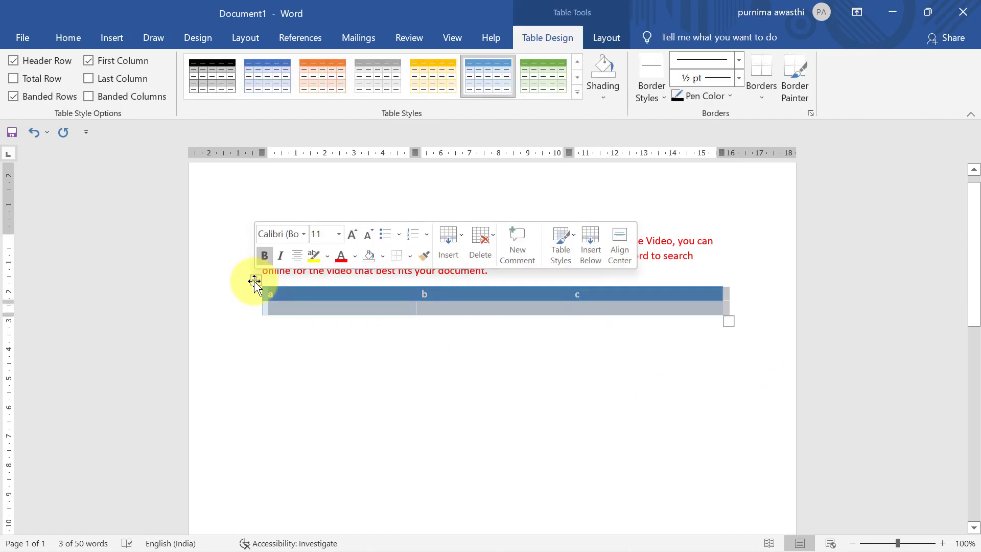
Step: Delete the a, b, c table and insert a 3-column, 4-row table through the Insert Table dialog
{"action": "key", "text": "BackSpace"}
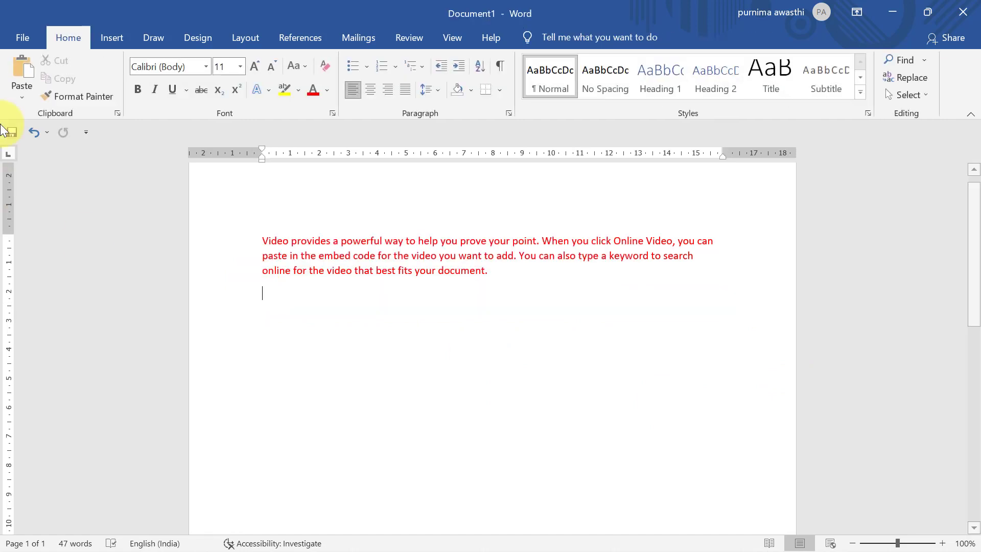
{"action": "left_click", "coordinate": [120, 36]}
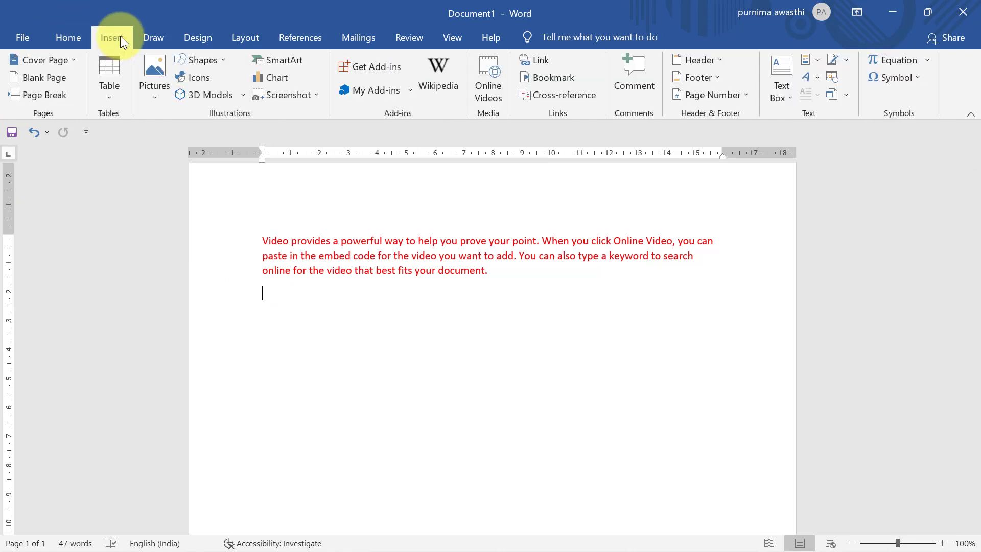
{"action": "left_click", "coordinate": [107, 102]}
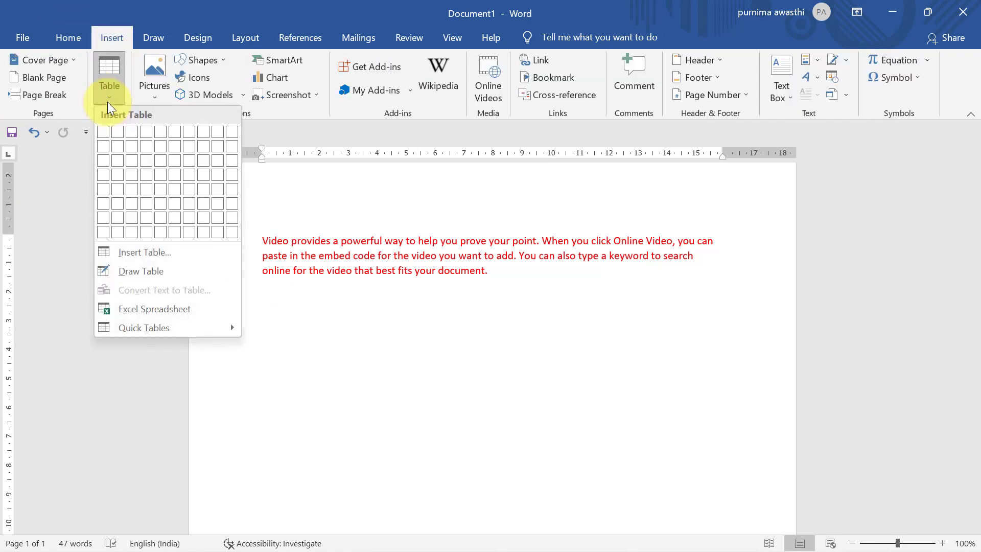
{"action": "left_click", "coordinate": [152, 250]}
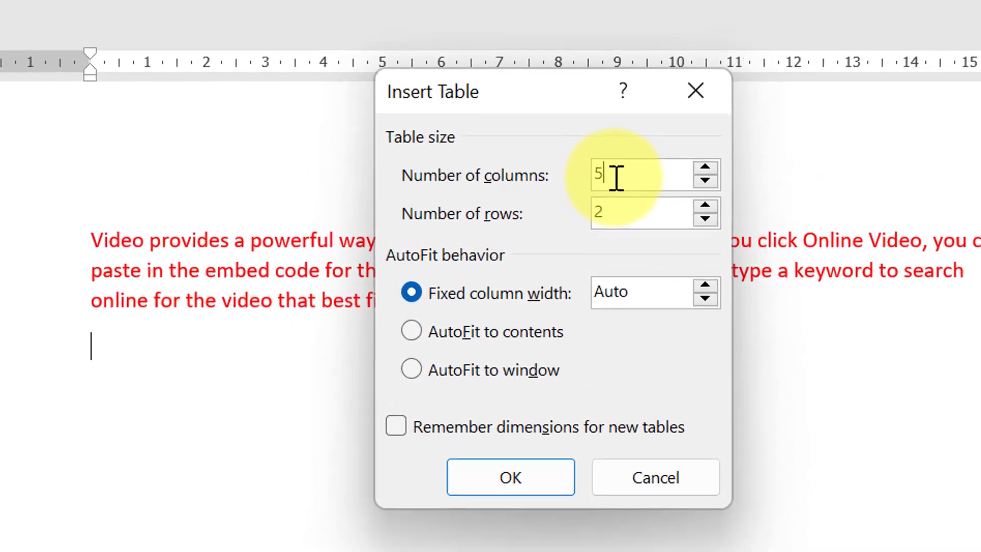
{"action": "key", "text": "BackSpace"}
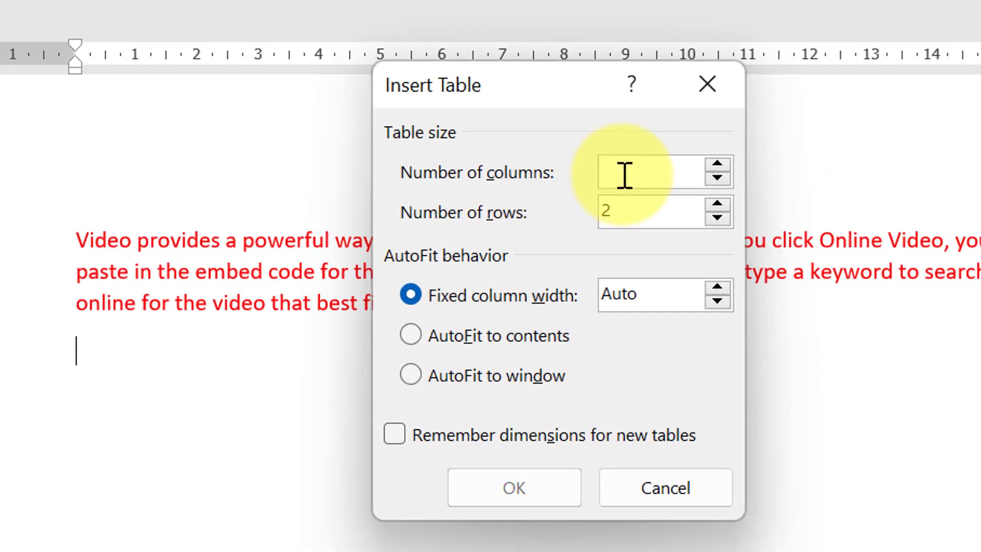
{"action": "type", "text": "3"}
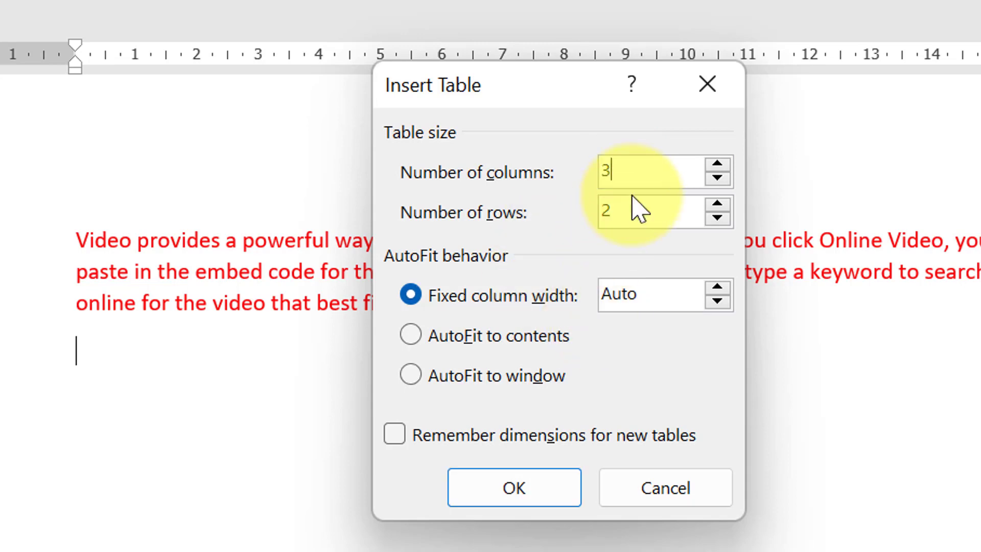
{"action": "left_click", "coordinate": [636, 225]}
{"action": "key", "text": "BackSpace"}
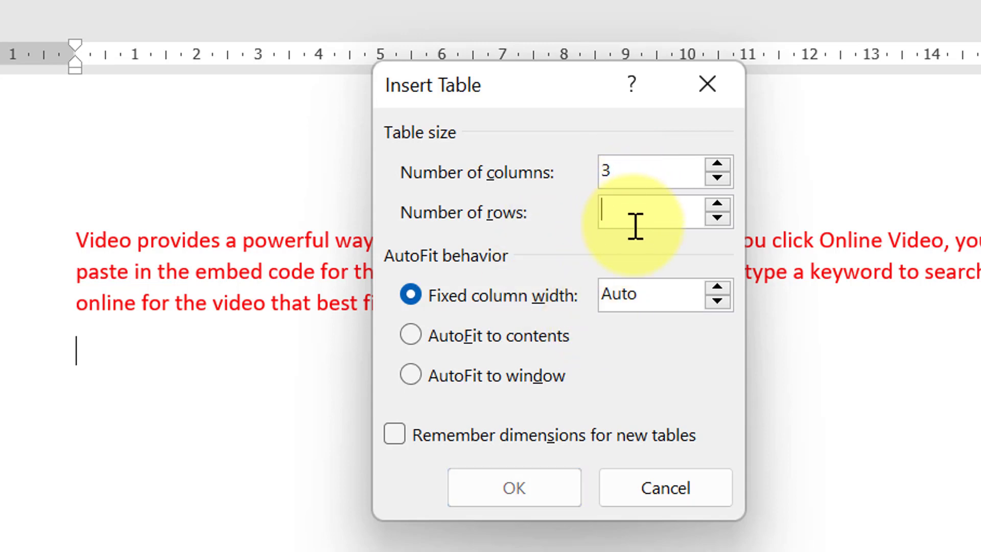
{"action": "type", "text": "4"}
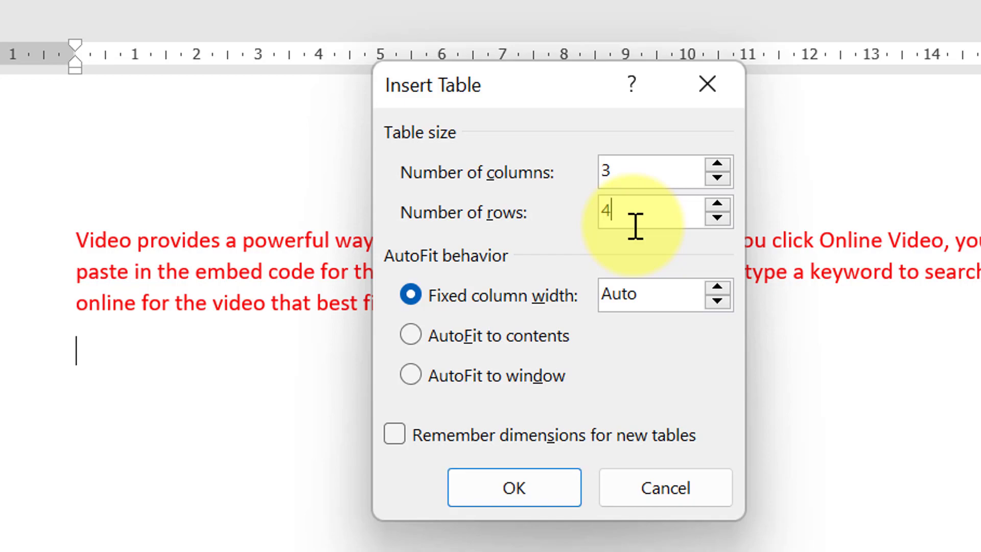
{"action": "left_click", "coordinate": [554, 508]}
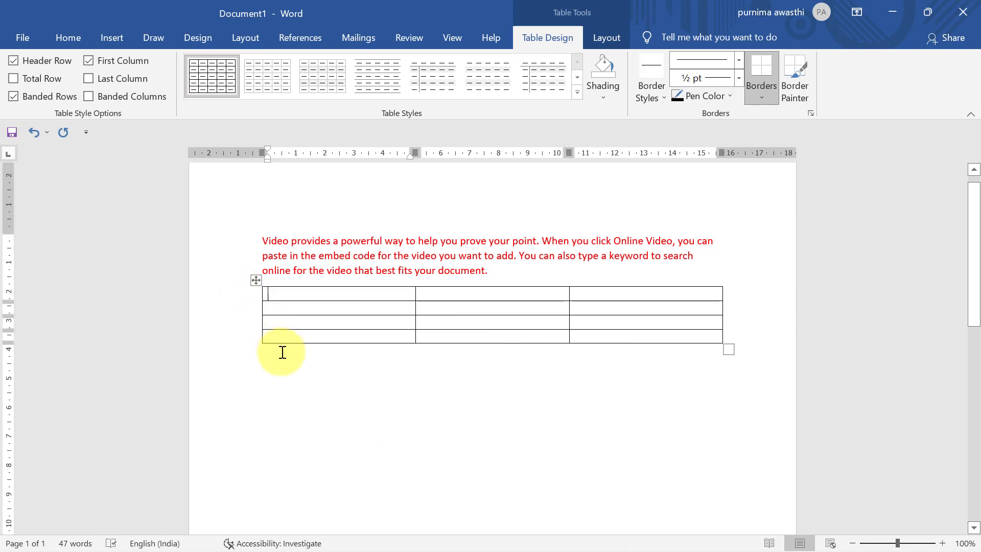
Step: Apply a green Grid Table style to the 3×4 table
{"action": "left_click", "coordinate": [256, 281]}
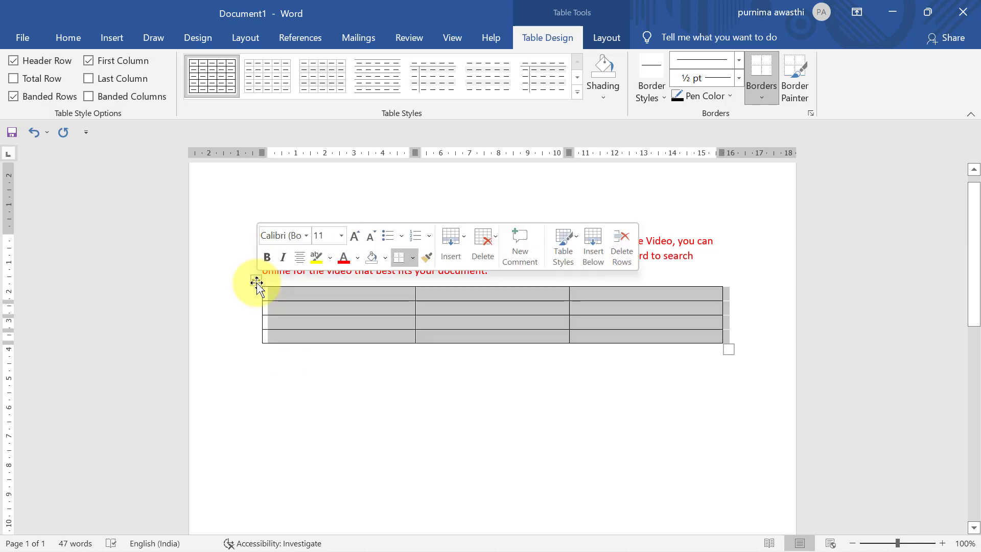
{"action": "left_click", "coordinate": [581, 96]}
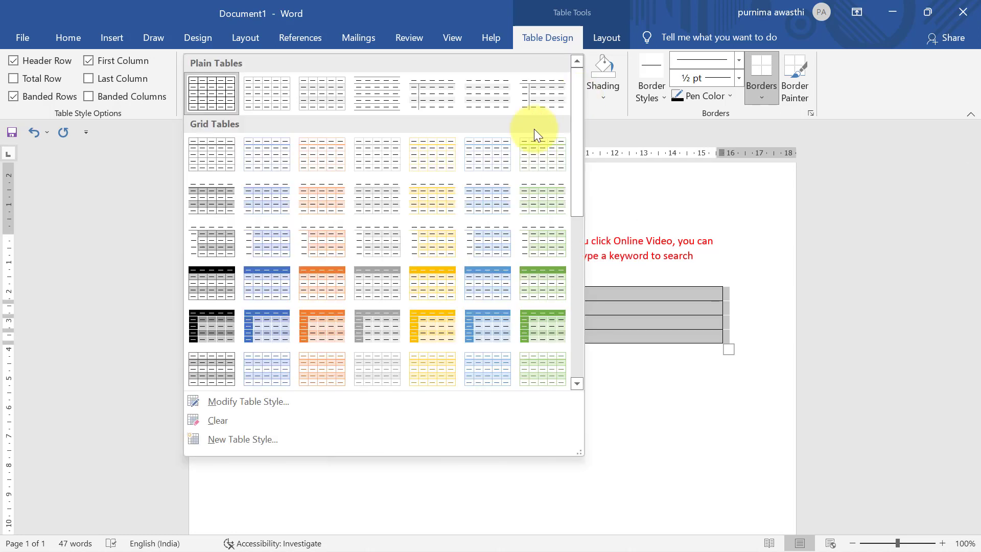
{"action": "left_click", "coordinate": [564, 335]}
{"action": "left_click", "coordinate": [459, 396]}
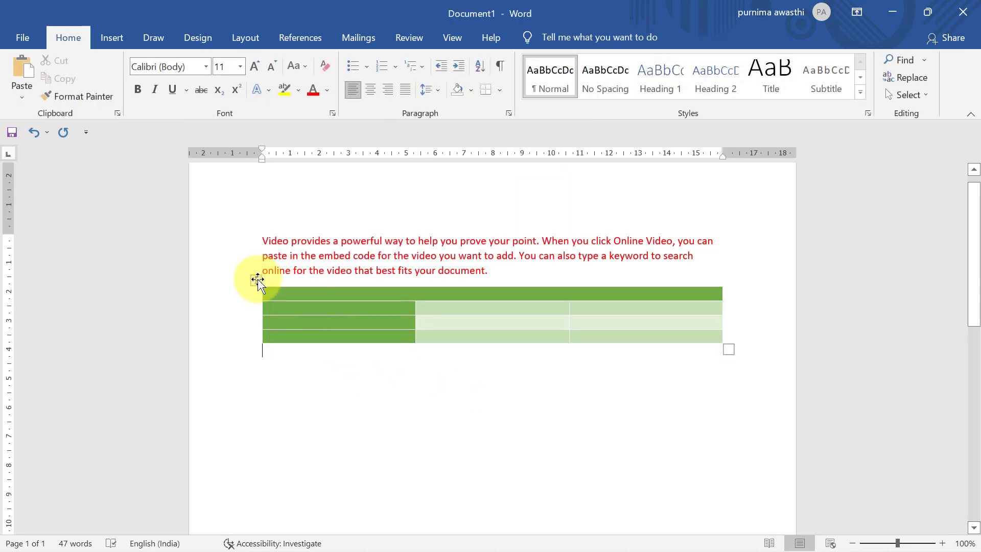
Step: Select the whole 3×4 table and delete it, leaving only the red paragraph
{"action": "left_click", "coordinate": [257, 278]}
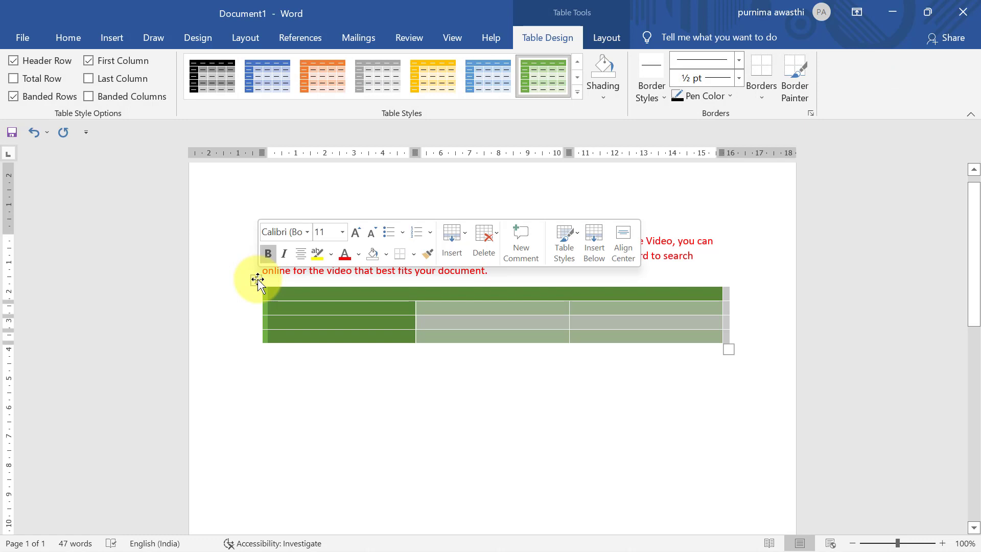
{"action": "key", "text": "BackSpace"}
{"action": "left_click", "coordinate": [112, 38]}
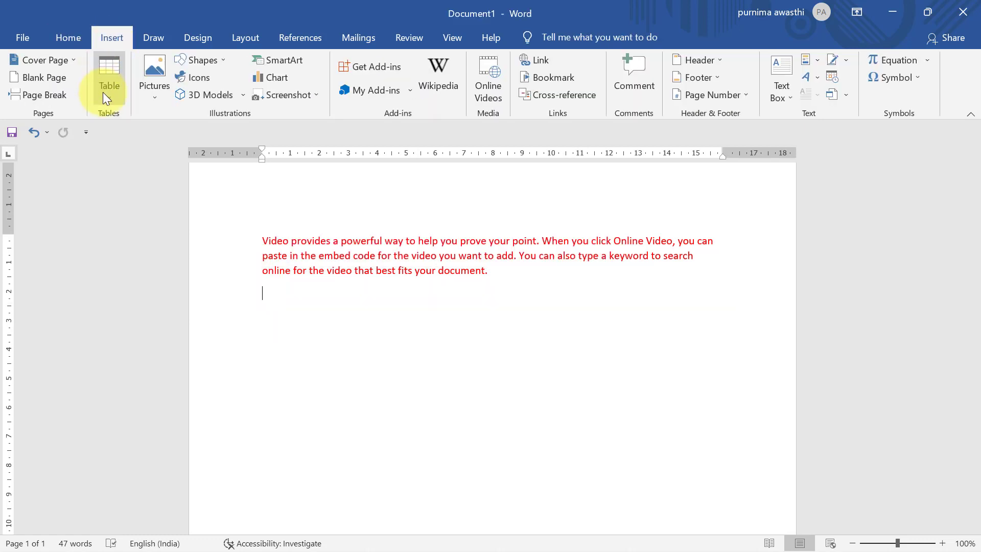
Step: Hand-draw a table box below the paragraph, then split it with vertical and horizontal dividers
{"action": "left_click", "coordinate": [102, 94]}
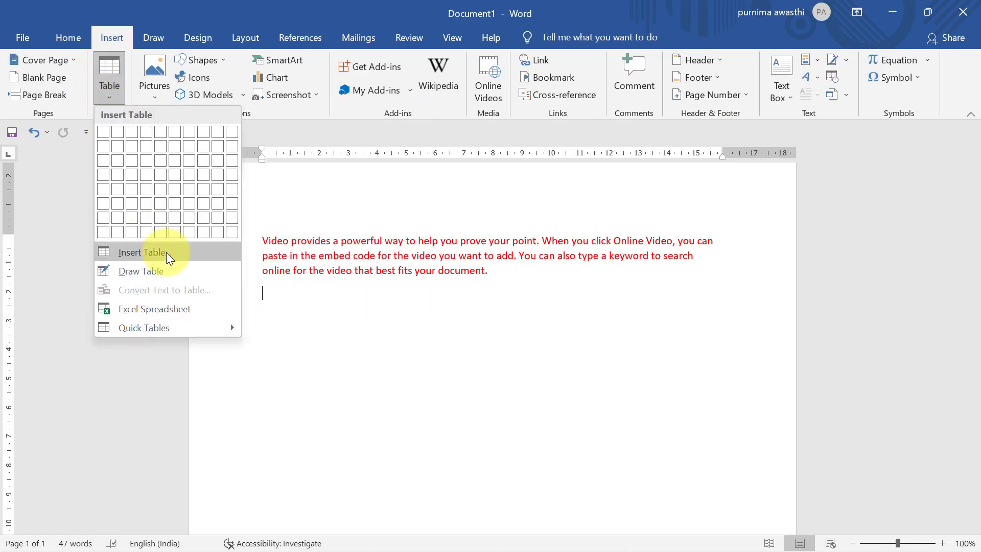
{"action": "left_click", "coordinate": [140, 269]}
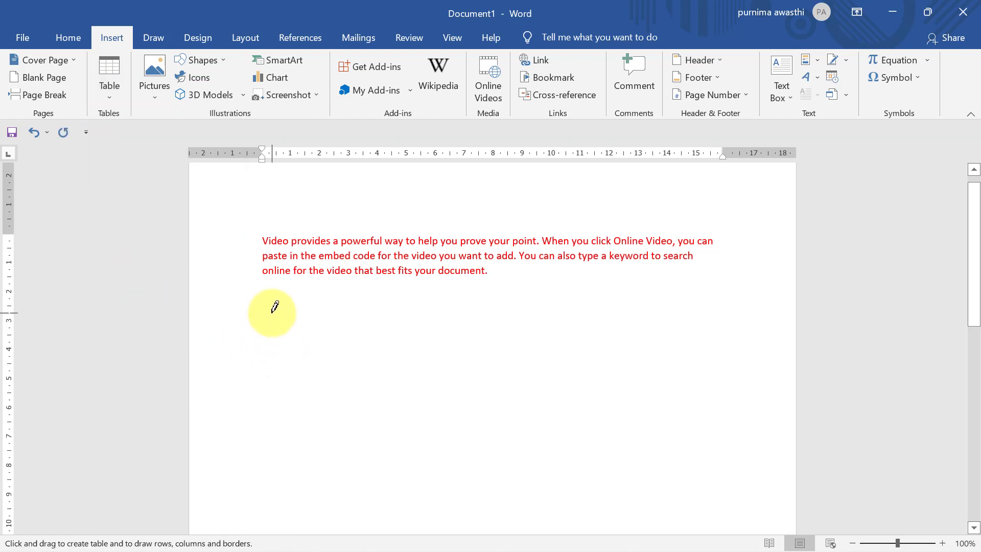
{"action": "left_click_drag", "start_coordinate": [273, 313], "coordinate": [537, 387]}
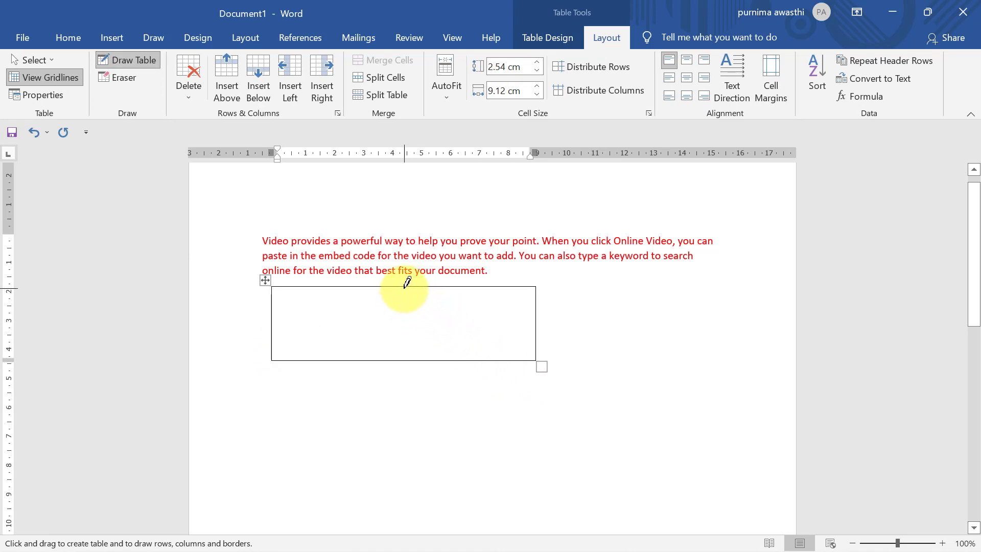
{"action": "left_click_drag", "start_coordinate": [407, 284], "coordinate": [405, 358]}
{"action": "left_click_drag", "start_coordinate": [408, 321], "coordinate": [509, 320]}
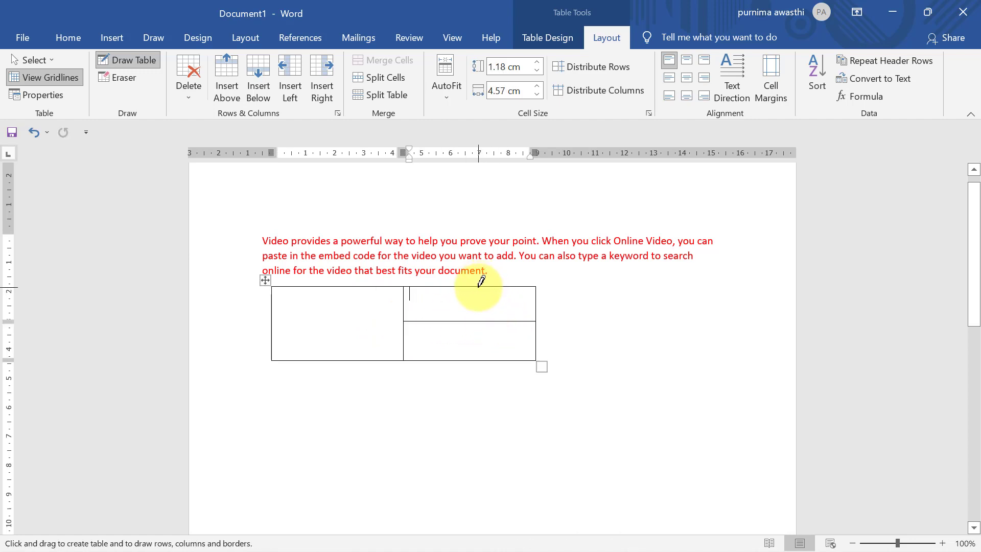
{"action": "left_click_drag", "start_coordinate": [479, 285], "coordinate": [479, 360]}
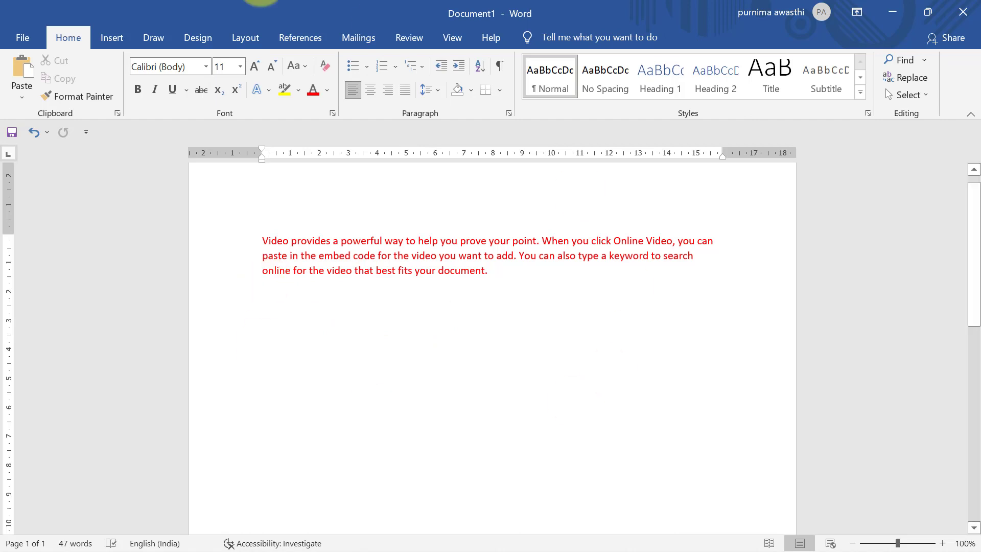
{"action": "left_click", "coordinate": [123, 36]}
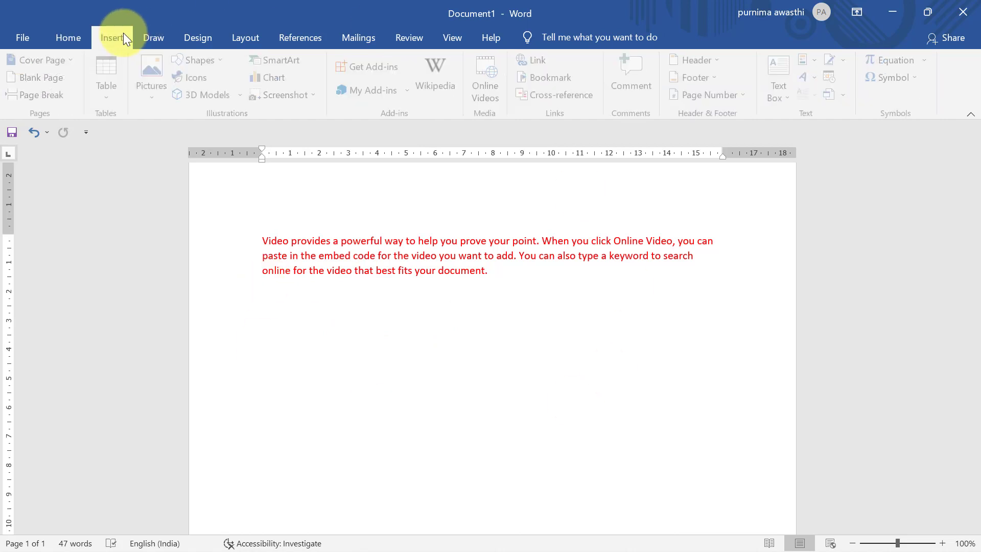
Step: Insert the flag picture from DATA (D:) > temp images below the red paragraph
{"action": "left_click", "coordinate": [157, 99]}
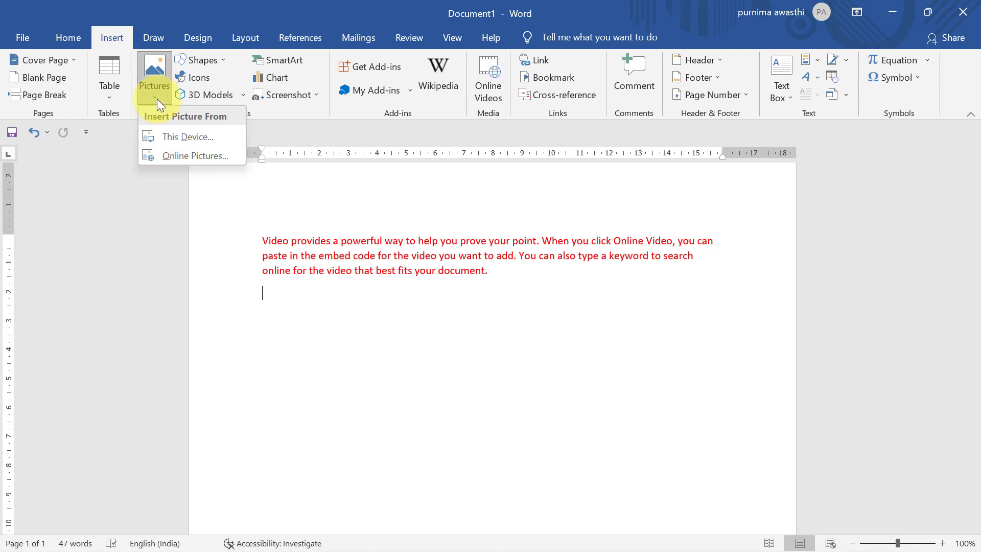
{"action": "left_click", "coordinate": [169, 136]}
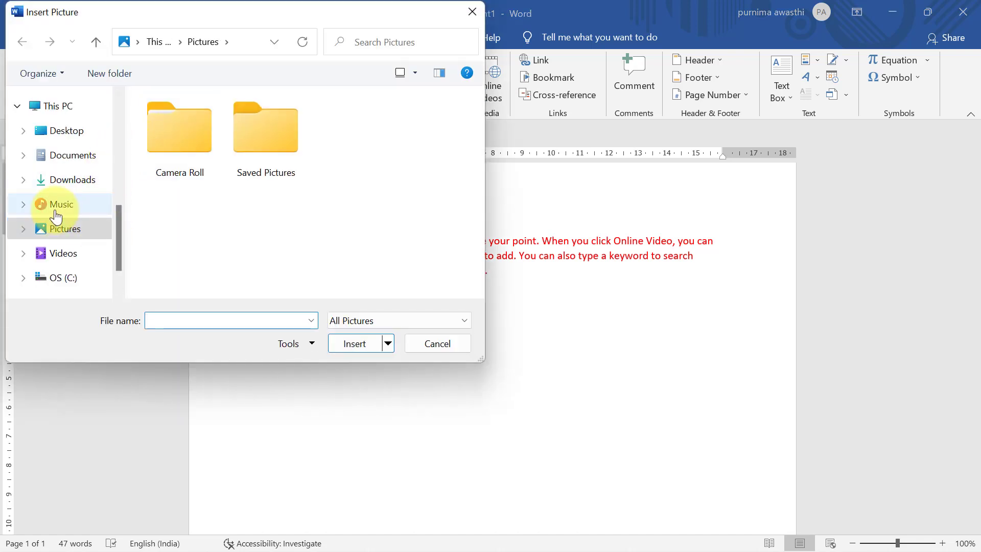
{"action": "left_click", "coordinate": [64, 295]}
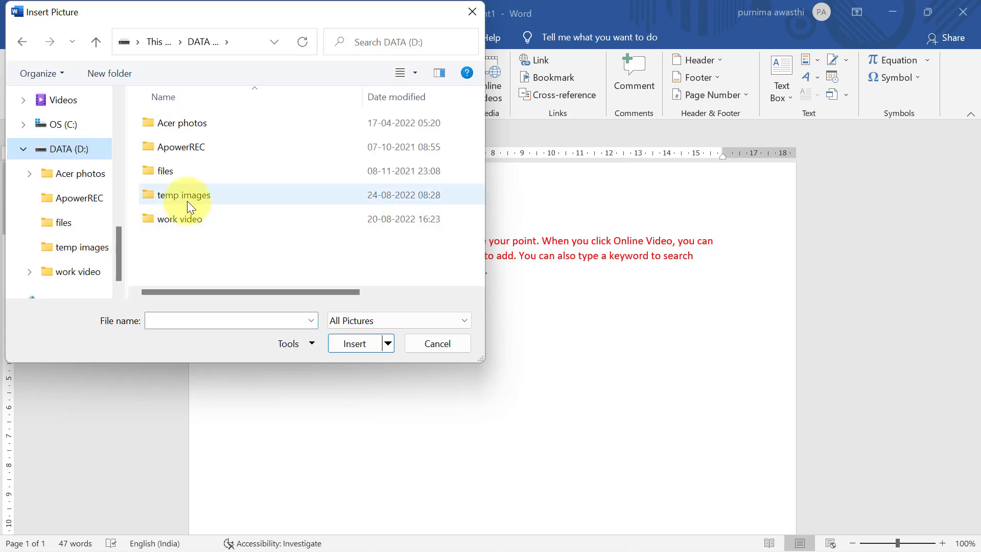
{"action": "double_click", "coordinate": [186, 195]}
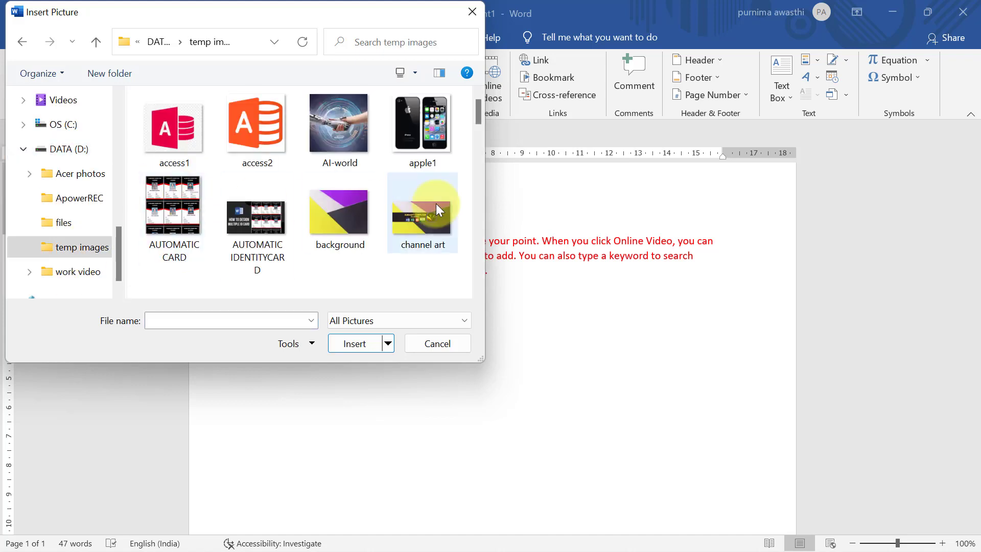
{"action": "left_click", "coordinate": [478, 127]}
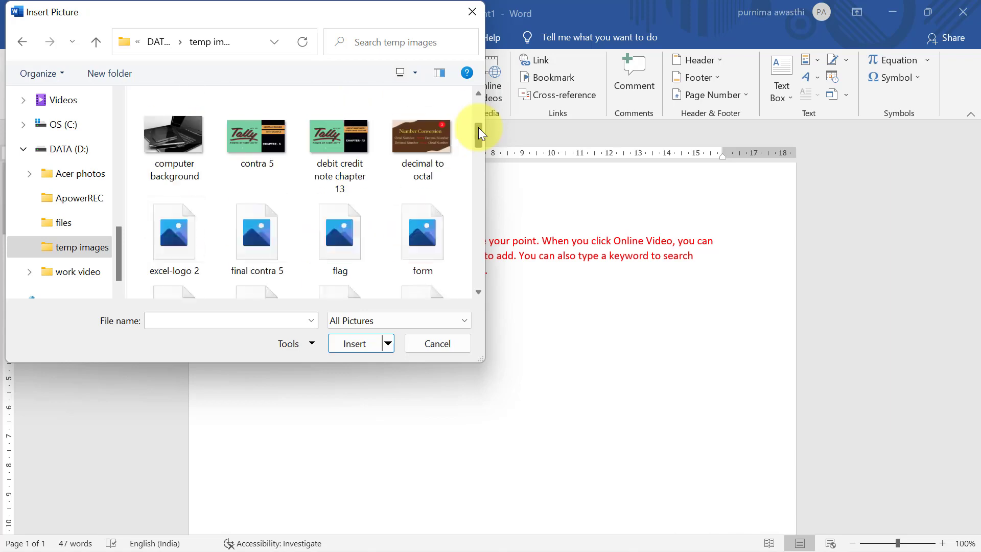
{"action": "left_click", "coordinate": [319, 244]}
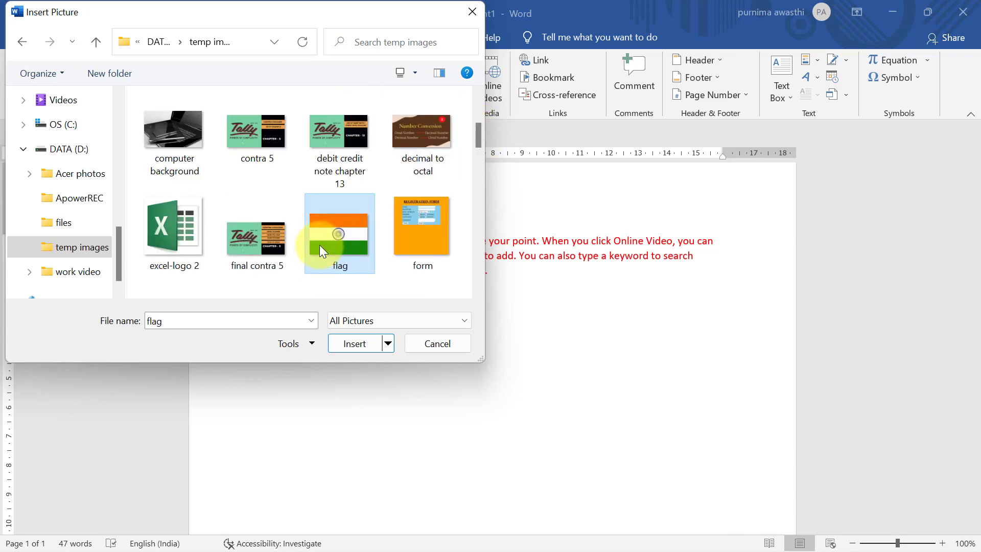
{"action": "left_click", "coordinate": [351, 341]}
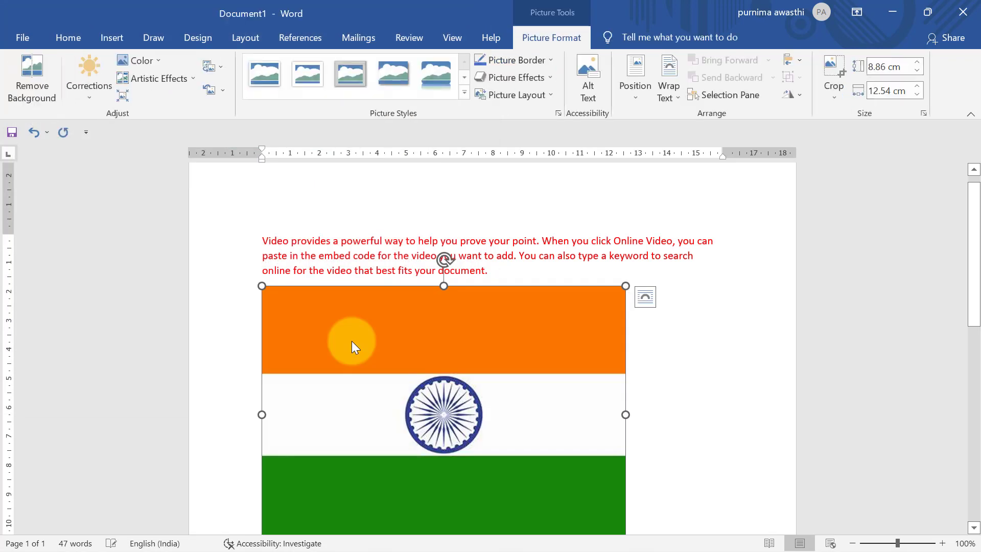
Step: Shrink the flag to 5.3 × 7.5 cm, adjust its rotation, and expand the Picture Styles gallery
{"action": "left_click_drag", "start_coordinate": [625, 286], "coordinate": [397, 389]}
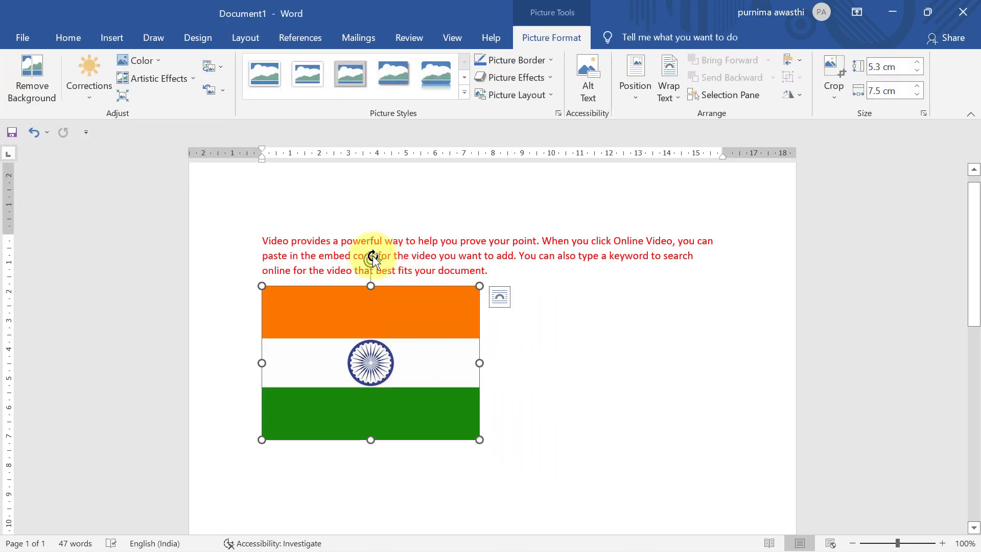
{"action": "mouse_move", "coordinate": [371, 258]}
{"action": "left_mouse_down"}
{"action": "mouse_move", "coordinate": [396, 269]}
{"action": "mouse_move", "coordinate": [414, 304]}
{"action": "mouse_move", "coordinate": [383, 273]}
{"action": "mouse_move", "coordinate": [331, 283]}
{"action": "mouse_move", "coordinate": [385, 278]}
{"action": "mouse_move", "coordinate": [372, 271]}
{"action": "left_mouse_up"}
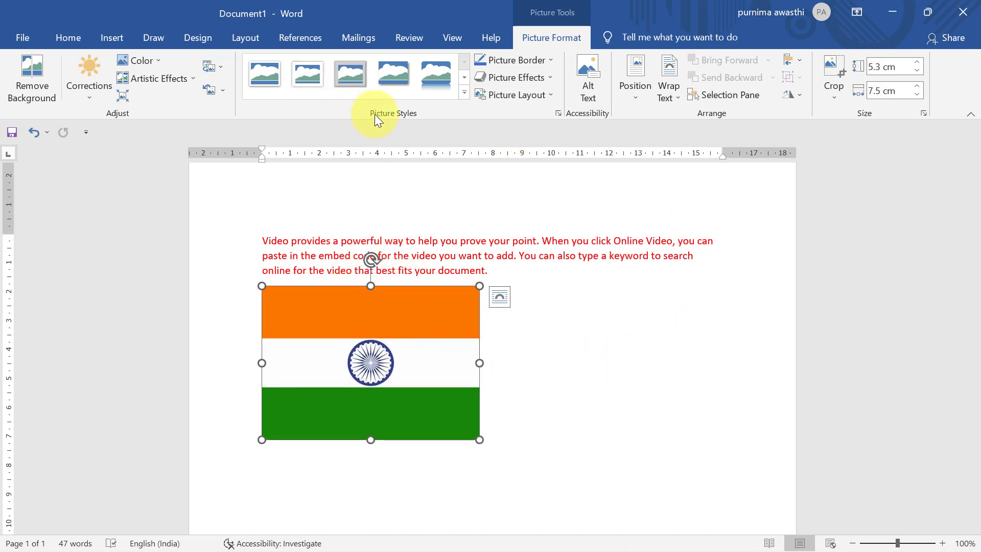
{"action": "left_click", "coordinate": [464, 93]}
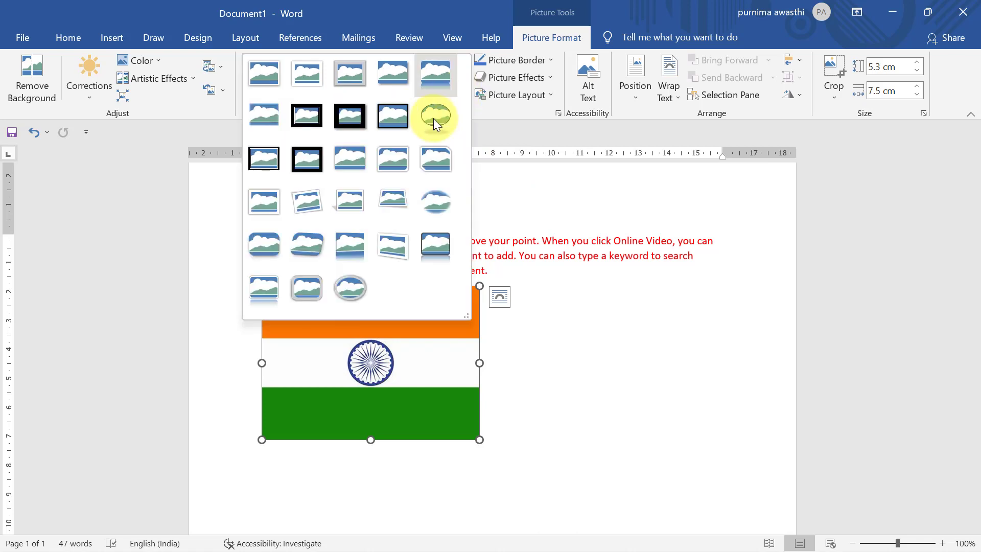
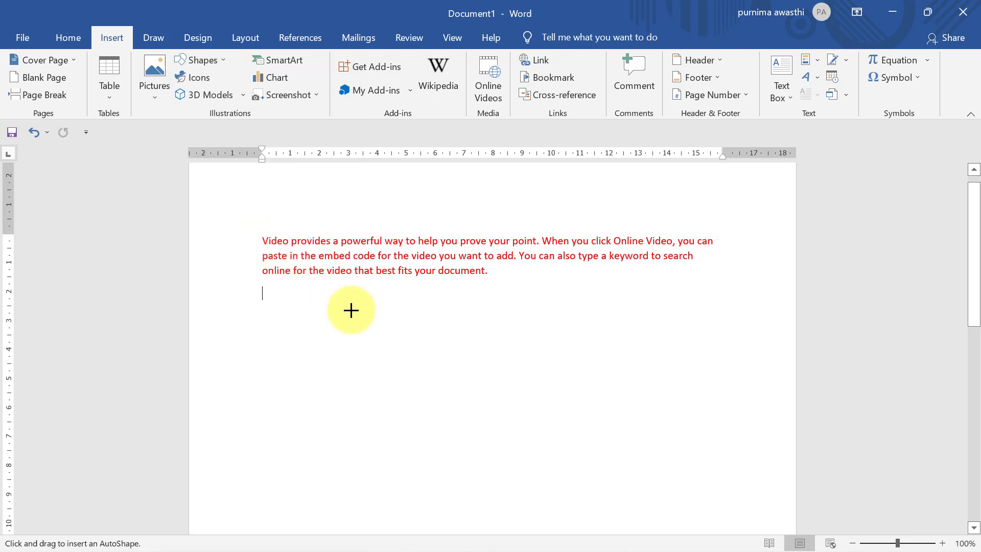
Step: Draw a smiley face below the paragraph, rotate and resize it, fill it light orange, then delete it
{"action": "left_click_drag", "start_coordinate": [351, 309], "coordinate": [516, 459]}
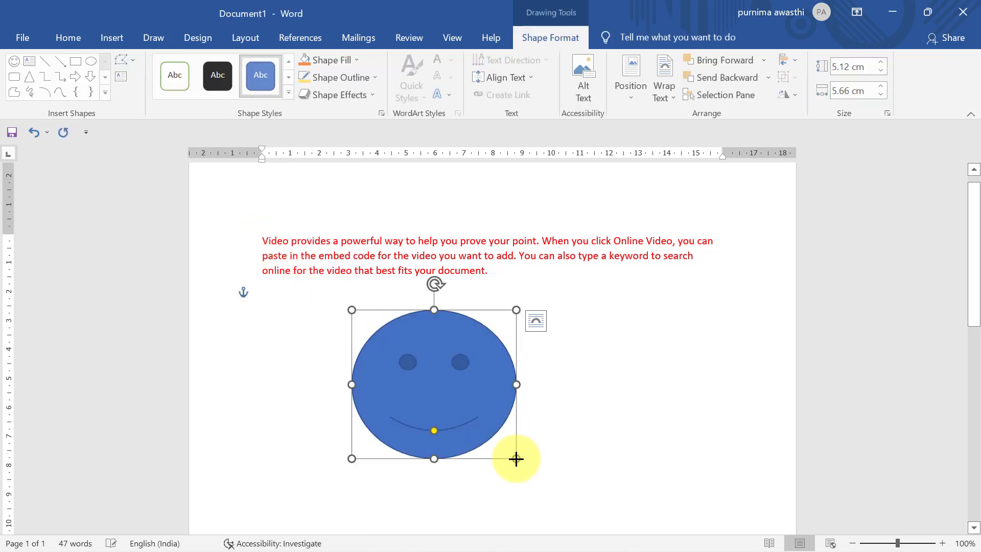
{"action": "mouse_move", "coordinate": [436, 288]}
{"action": "left_mouse_down"}
{"action": "mouse_move", "coordinate": [462, 302]}
{"action": "mouse_move", "coordinate": [437, 286]}
{"action": "left_mouse_up"}
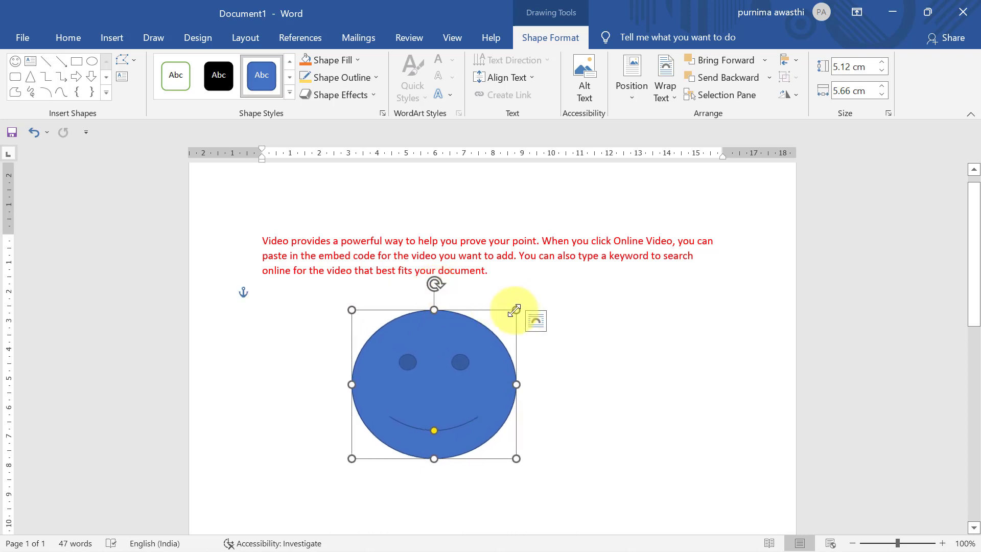
{"action": "left_click_drag", "start_coordinate": [516, 309], "coordinate": [531, 291]}
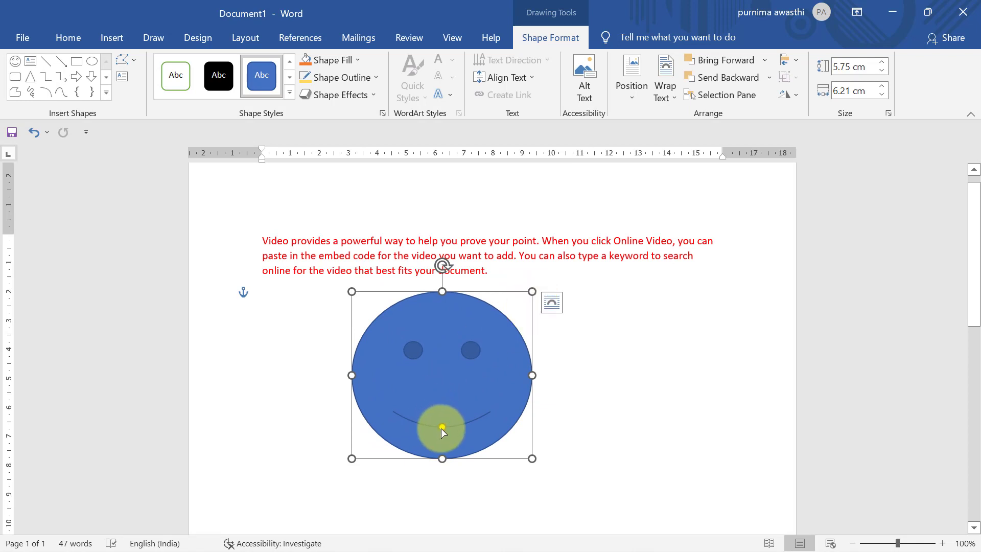
{"action": "mouse_move", "coordinate": [442, 427]}
{"action": "left_mouse_down"}
{"action": "mouse_move", "coordinate": [443, 401]}
{"action": "mouse_move", "coordinate": [445, 432]}
{"action": "left_mouse_up"}
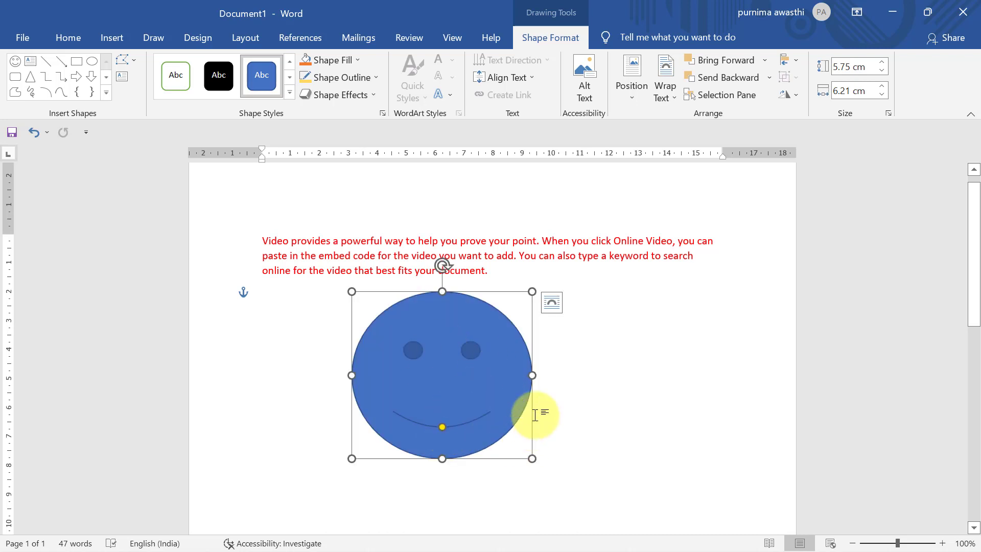
{"action": "left_click", "coordinate": [360, 62]}
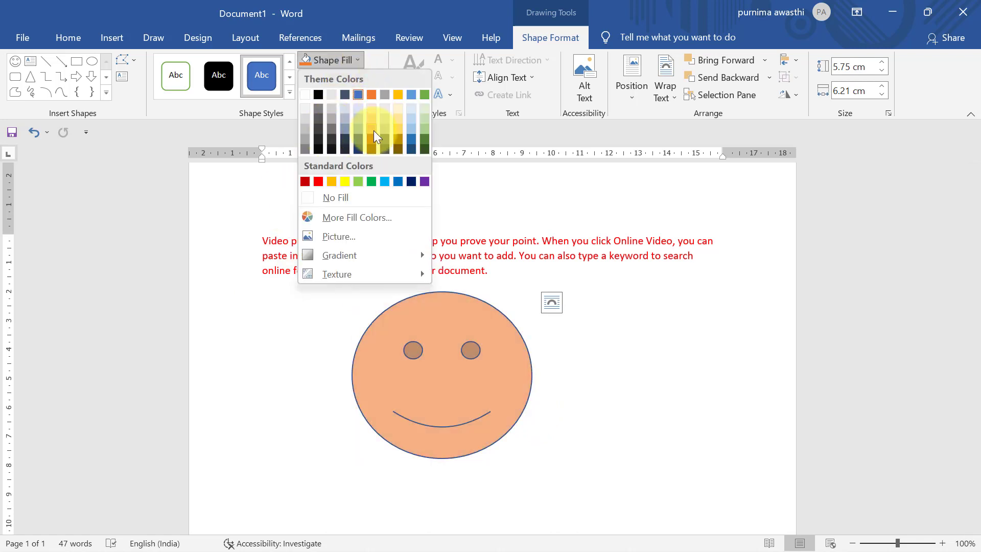
{"action": "left_click", "coordinate": [372, 125]}
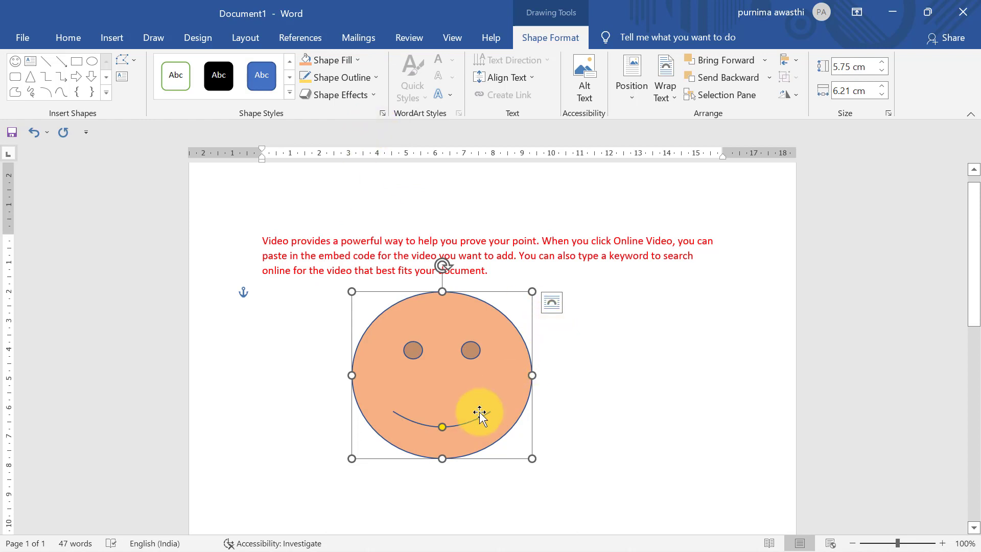
{"action": "key", "text": "Delete"}
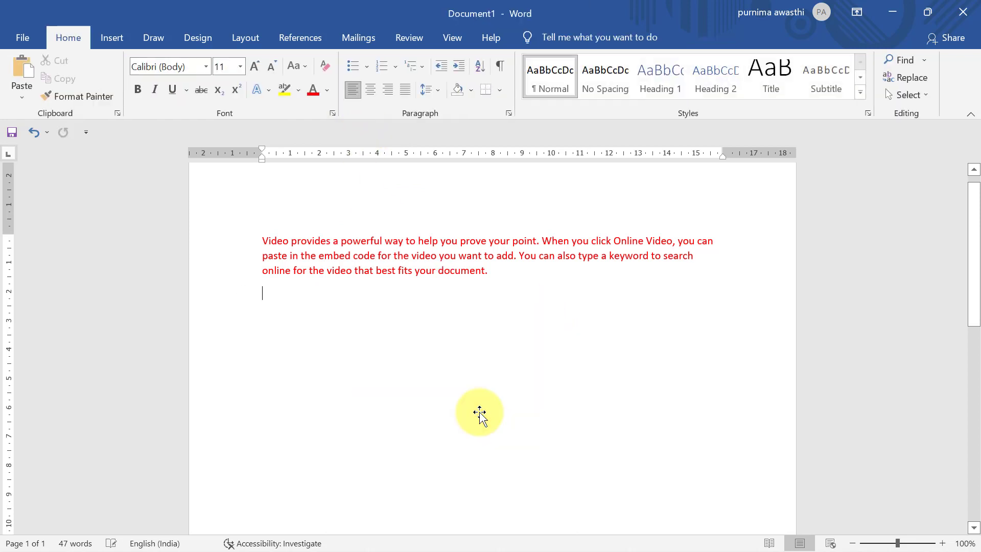
Step: Insert the painter's palette icon from the Icons library below the red paragraph
{"action": "left_click", "coordinate": [105, 38]}
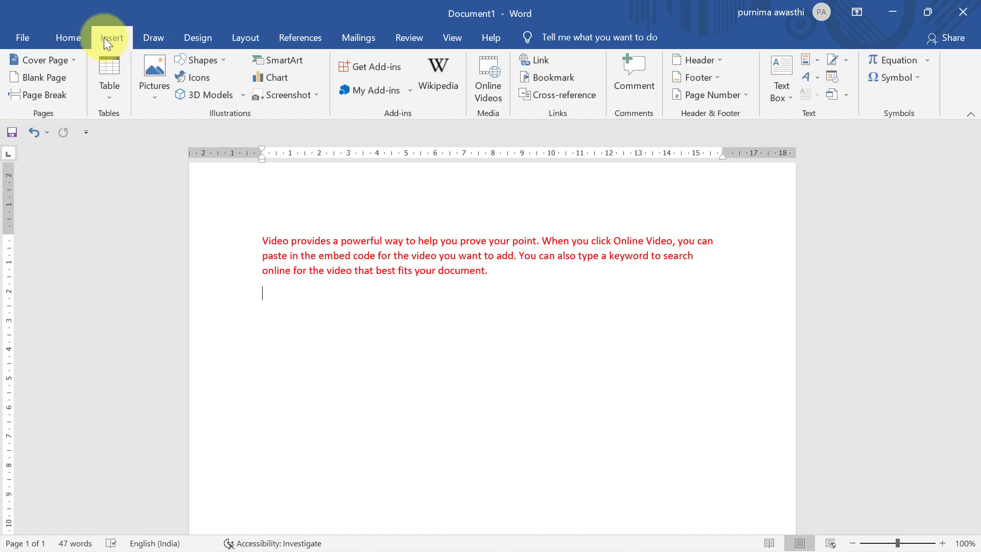
{"action": "left_click", "coordinate": [198, 79]}
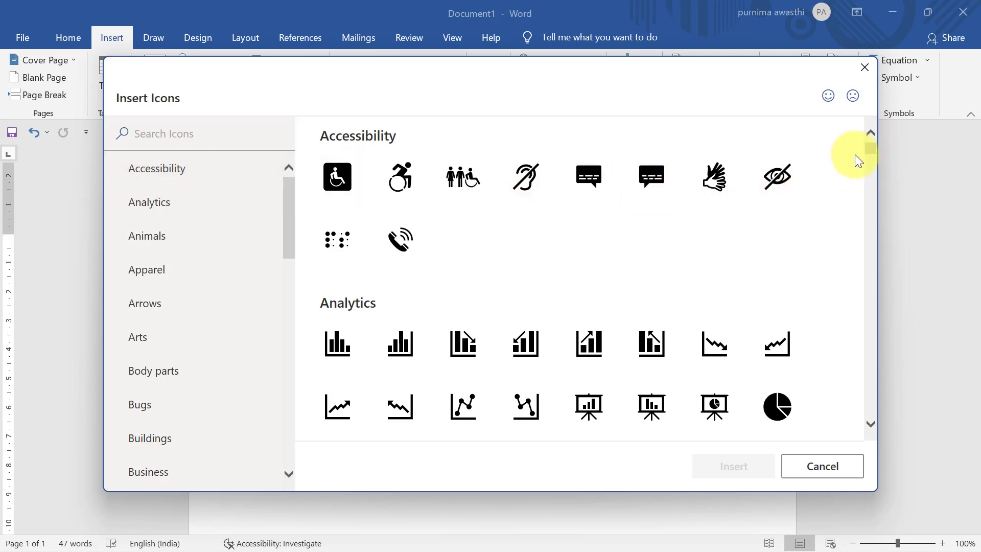
{"action": "left_click_drag", "start_coordinate": [871, 149], "coordinate": [871, 161]}
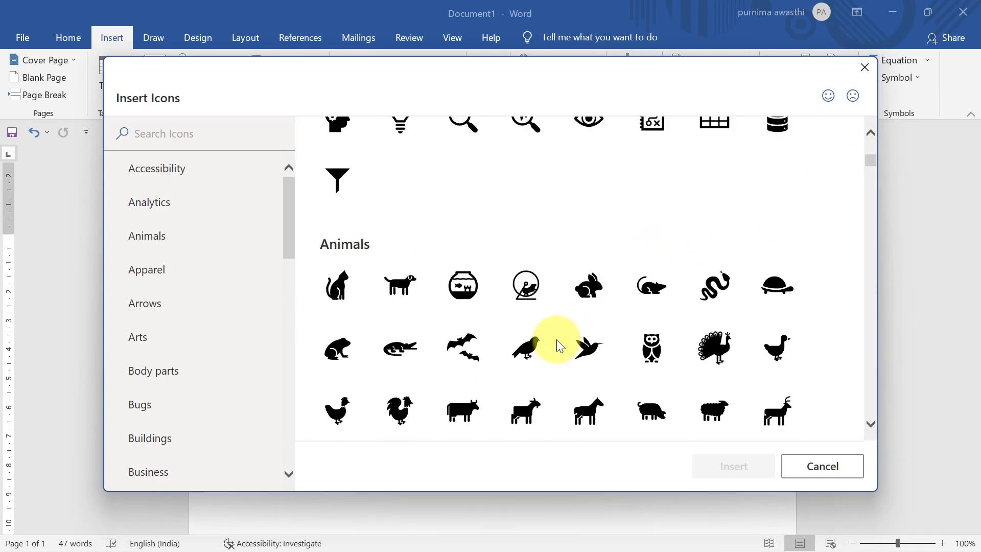
{"action": "left_click", "coordinate": [156, 304]}
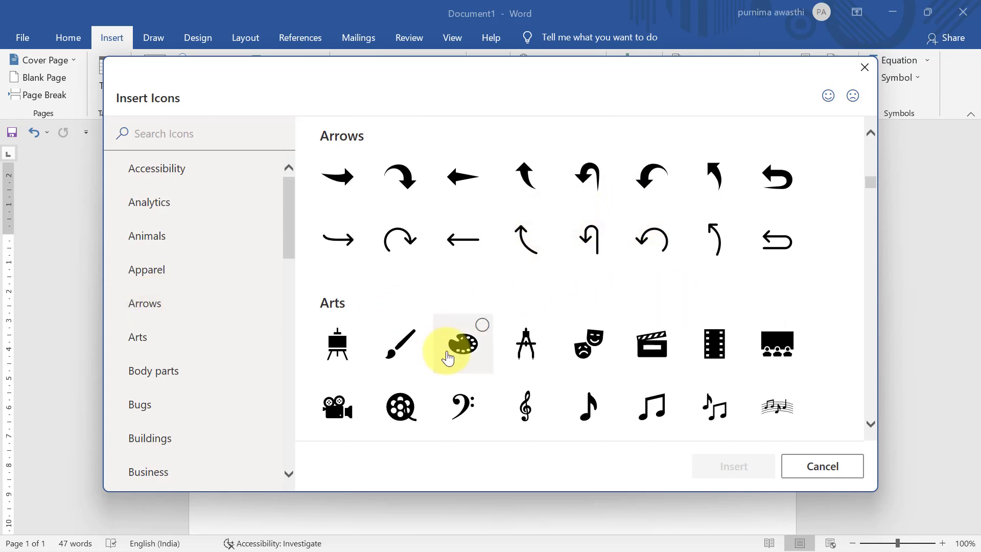
{"action": "left_click", "coordinate": [461, 349]}
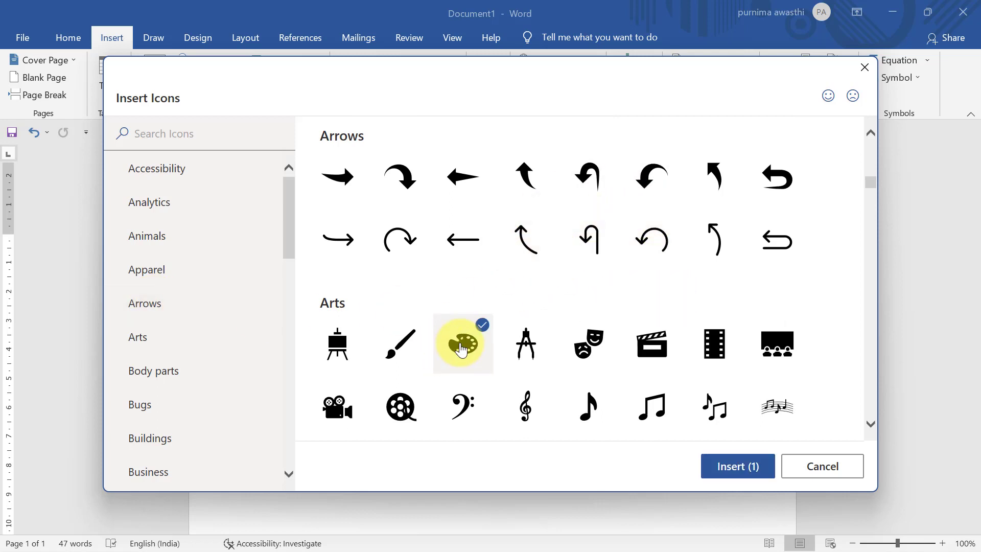
{"action": "left_click", "coordinate": [760, 469]}
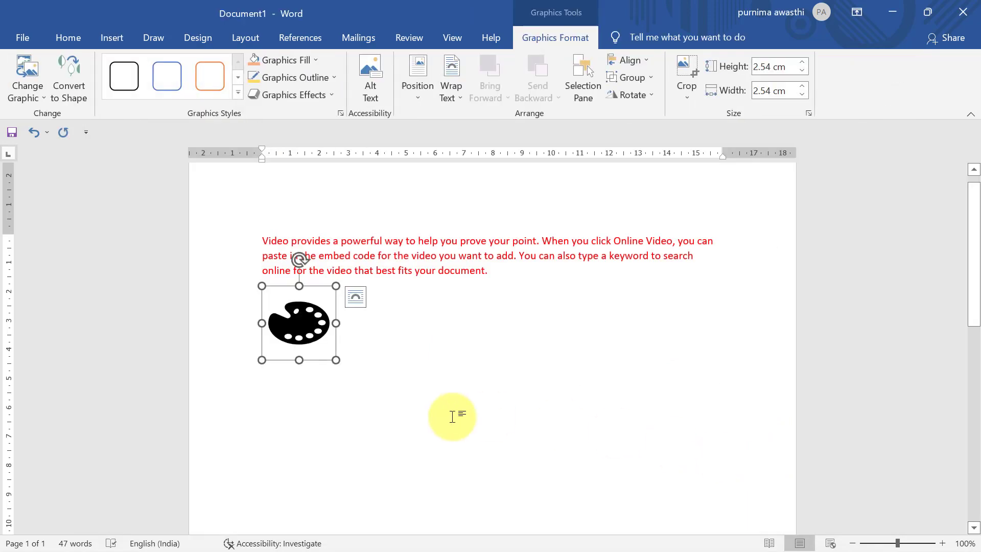
Step: Enlarge the palette icon to 7.48 cm, fill it dark blue, outline it red, then delete it
{"action": "left_click_drag", "start_coordinate": [336, 360], "coordinate": [479, 503]}
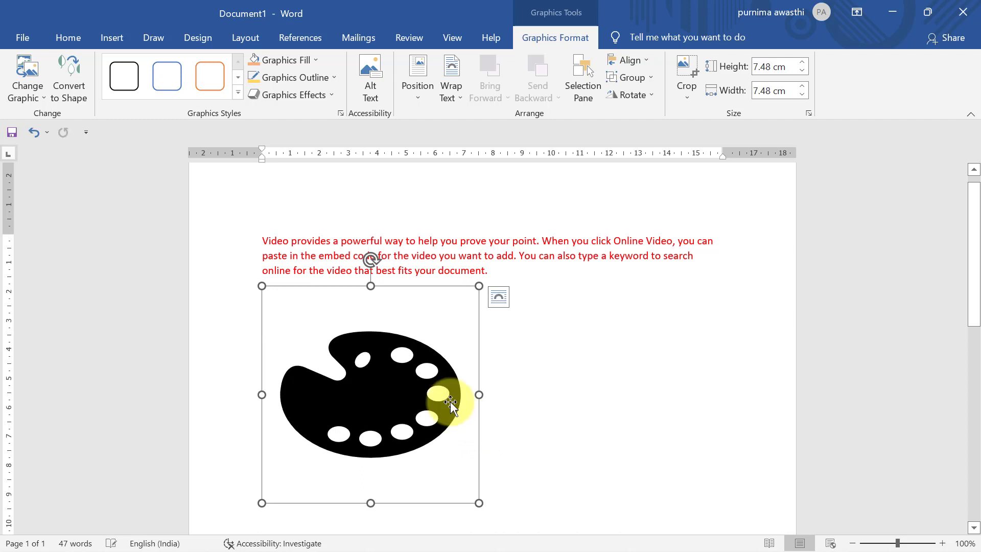
{"action": "left_click", "coordinate": [284, 56]}
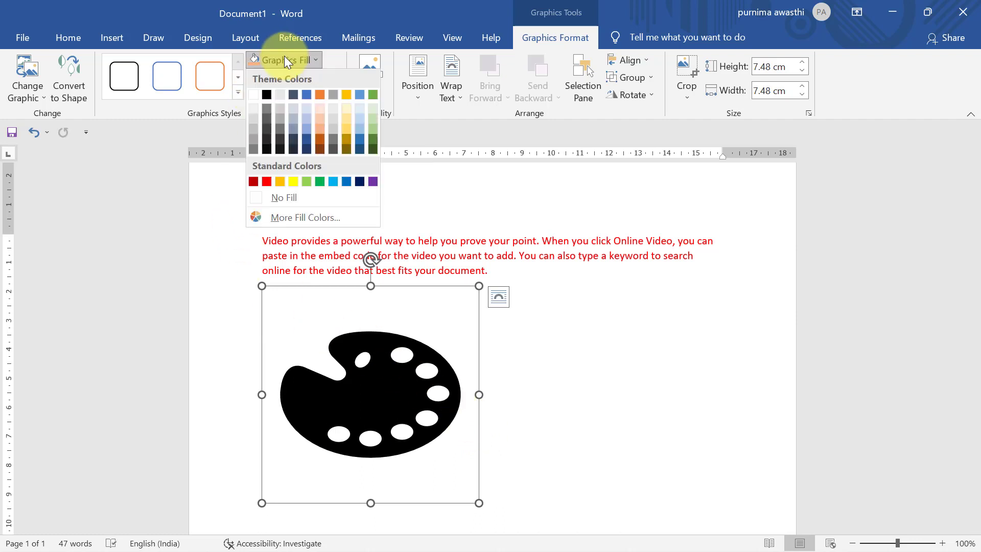
{"action": "left_click", "coordinate": [307, 143]}
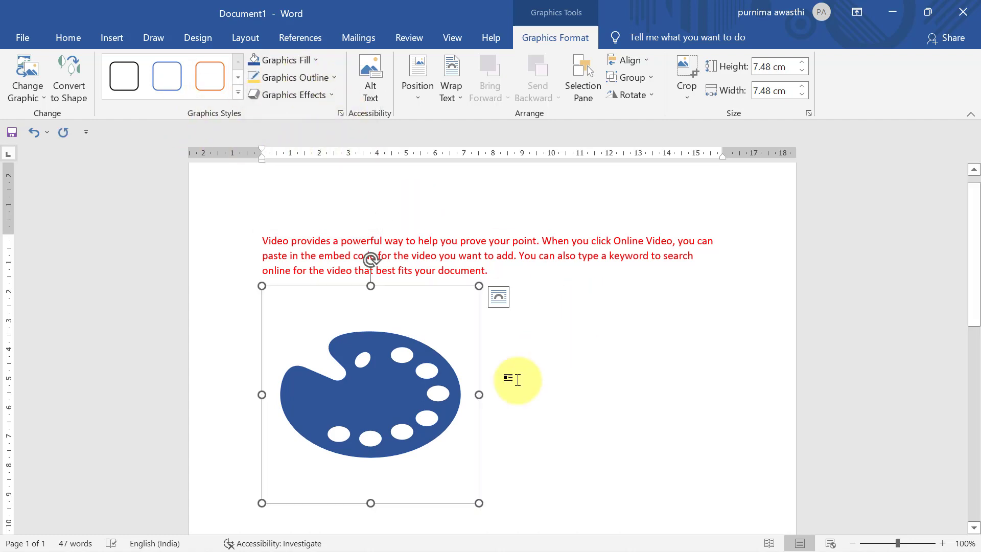
{"action": "left_click", "coordinate": [283, 77]}
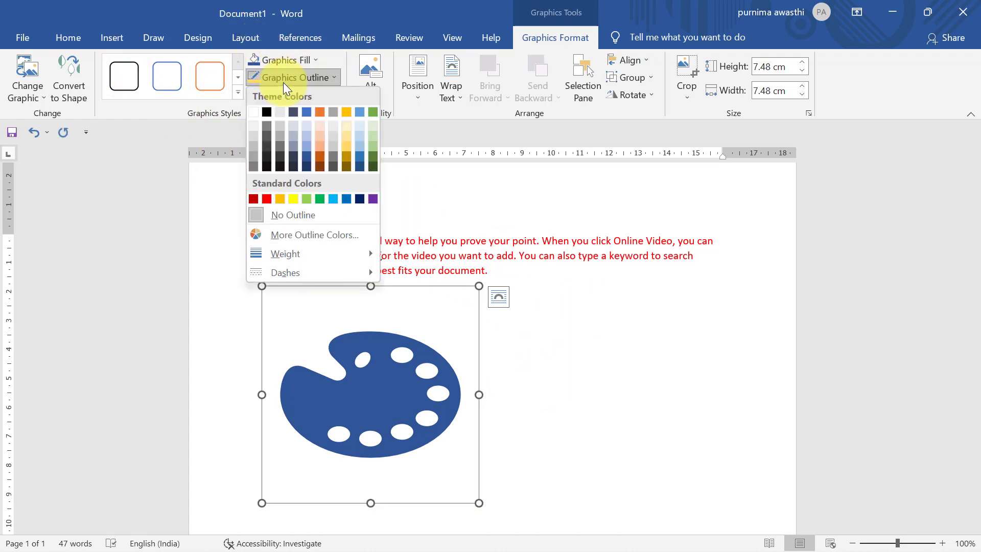
{"action": "left_click", "coordinate": [266, 199]}
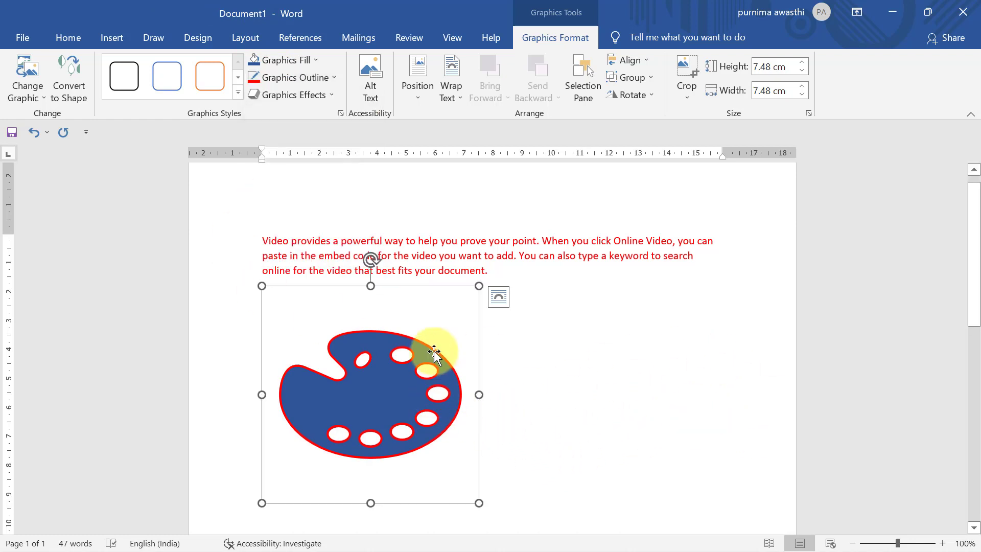
{"action": "key", "text": "Delete"}
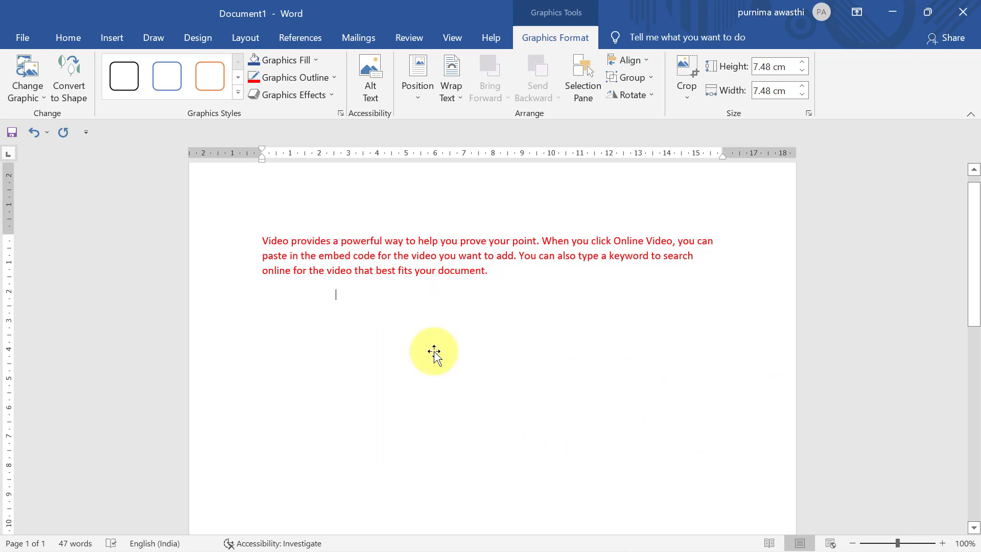
Step: Insert the potted plant model from the 3D Models Plan a Space category
{"action": "left_click", "coordinate": [119, 33]}
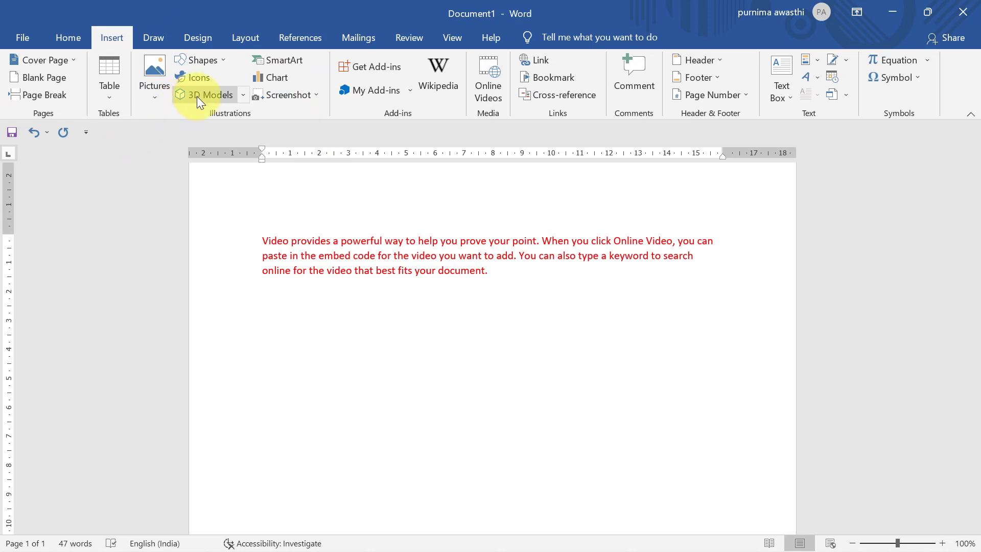
{"action": "left_click", "coordinate": [223, 97]}
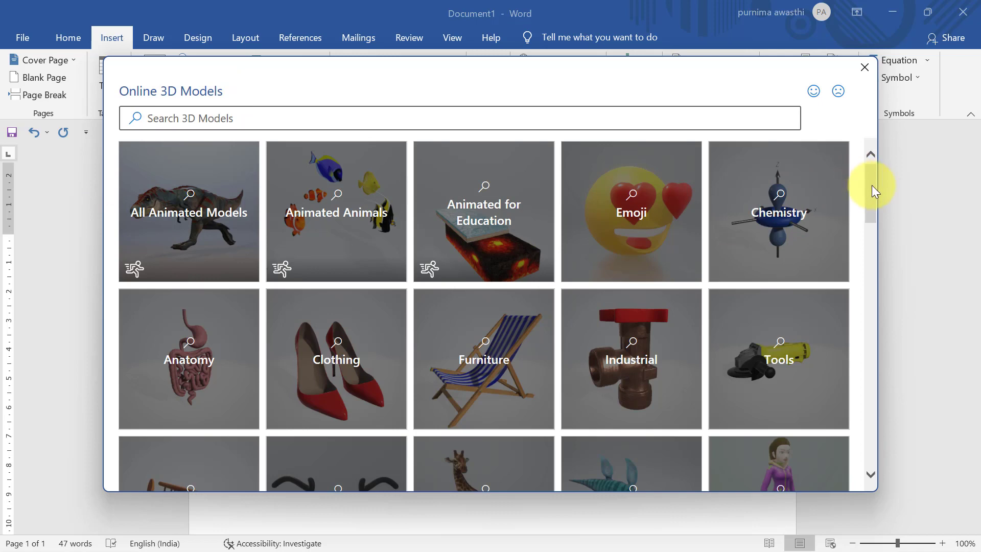
{"action": "left_click_drag", "start_coordinate": [871, 185], "coordinate": [896, 367]}
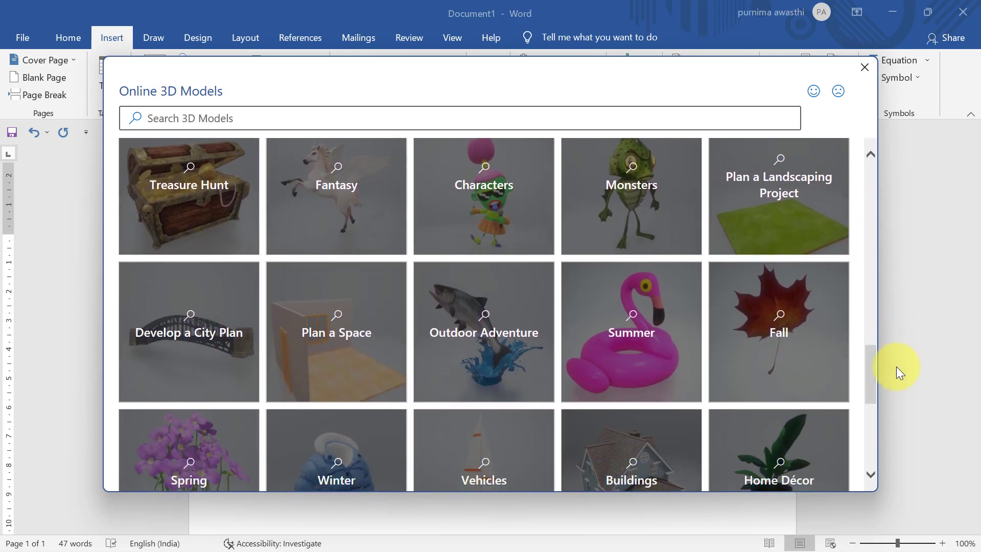
{"action": "left_click", "coordinate": [337, 348]}
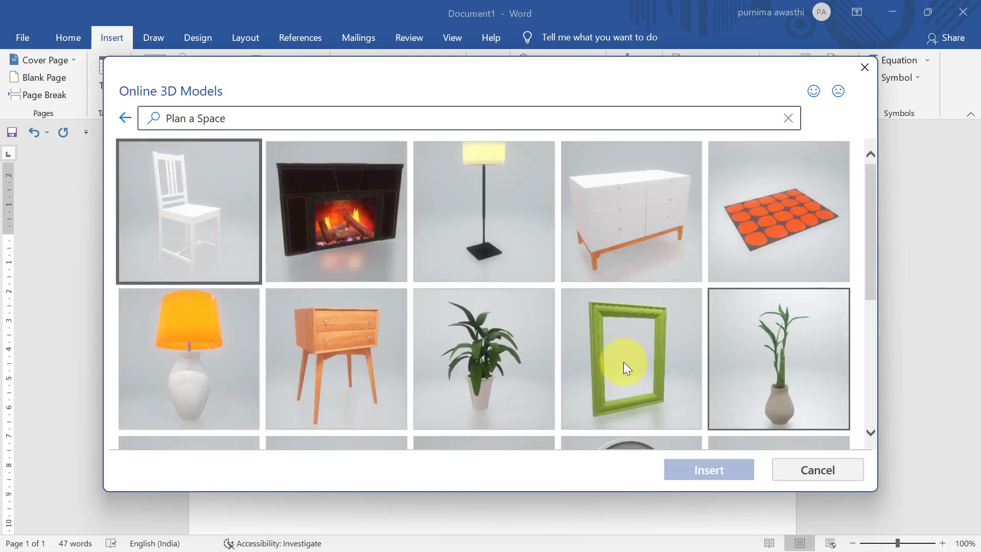
{"action": "left_click", "coordinate": [500, 373]}
{"action": "left_click", "coordinate": [738, 469]}
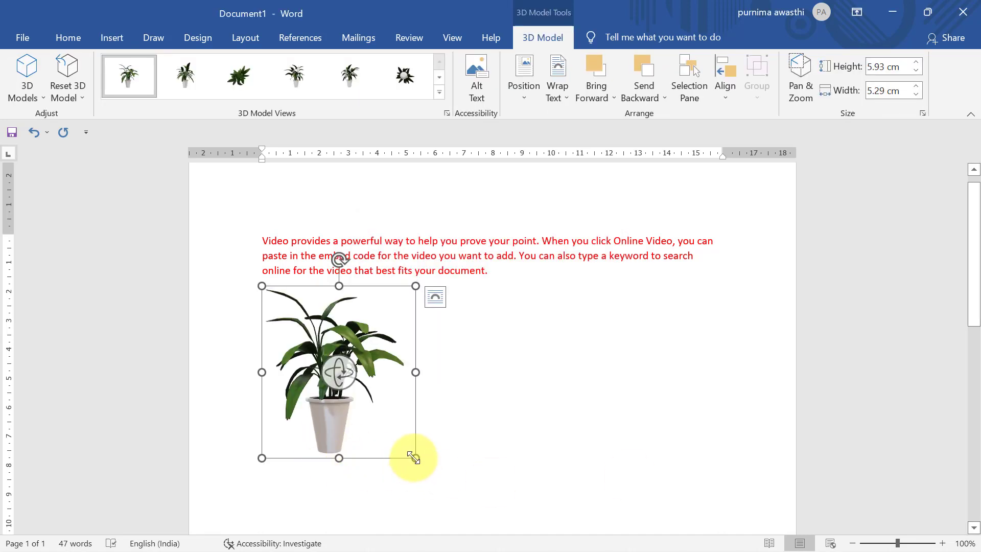
Step: Enlarge, 3D-rotate and move the potted plant model, then delete it
{"action": "left_click_drag", "start_coordinate": [415, 457], "coordinate": [536, 484]}
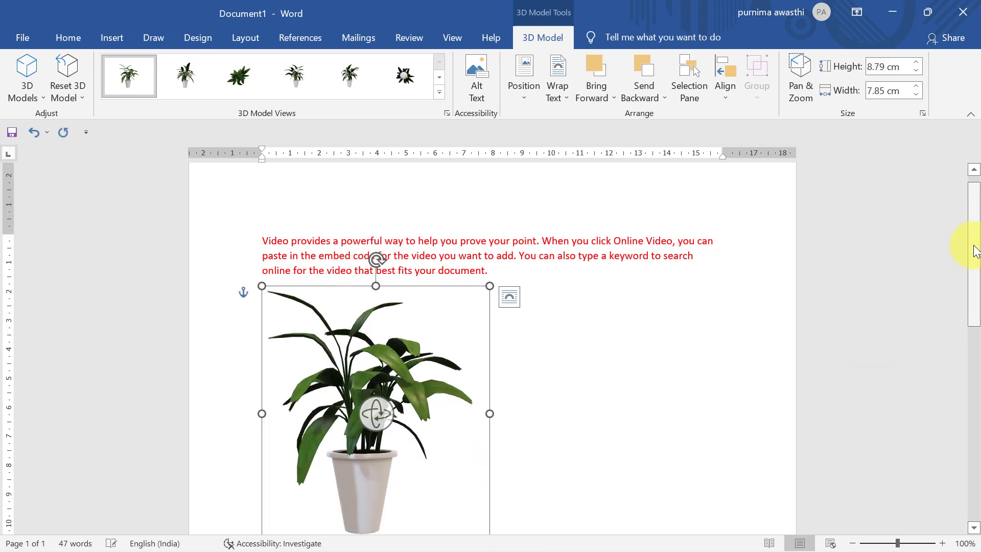
{"action": "left_click_drag", "start_coordinate": [971, 241], "coordinate": [972, 275]}
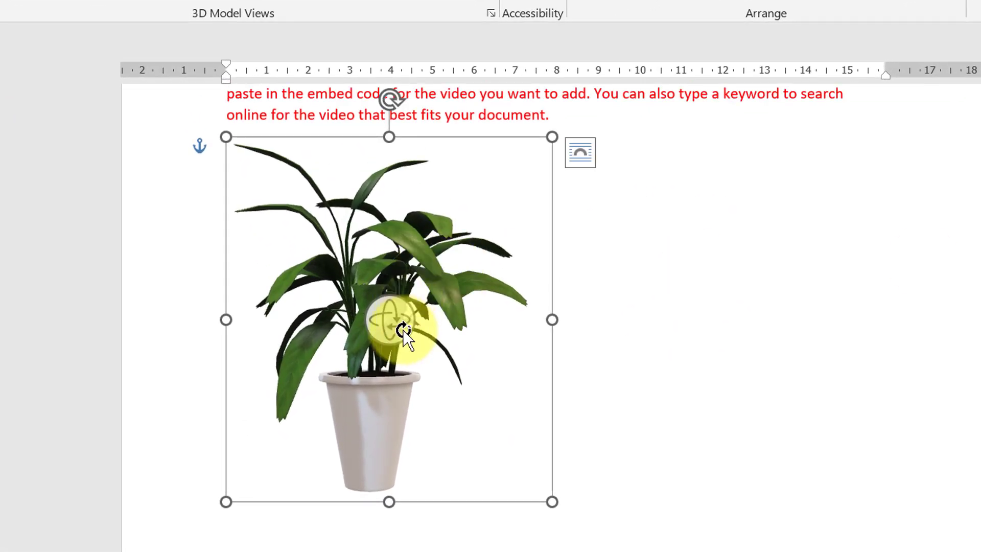
{"action": "left_click_drag", "start_coordinate": [407, 328], "coordinate": [751, 363]}
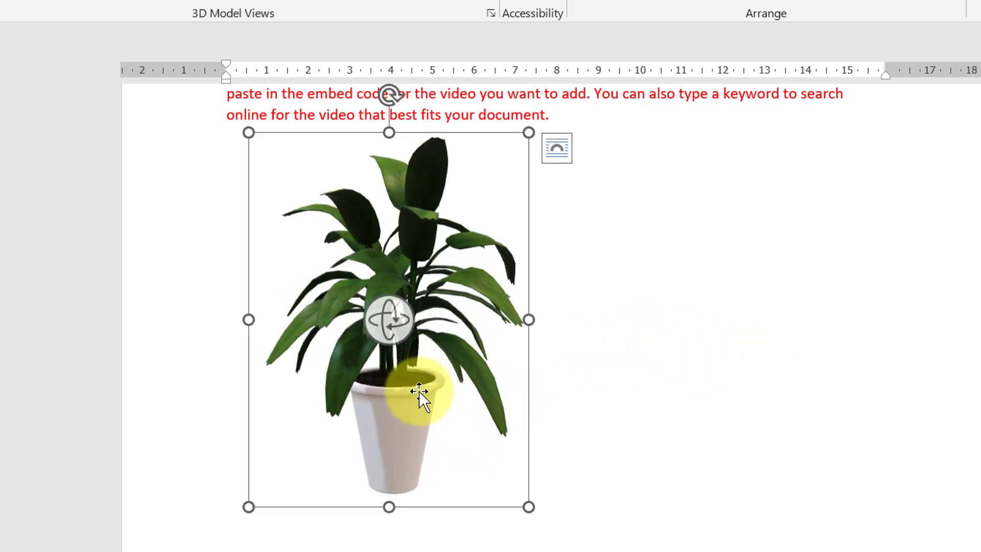
{"action": "left_click_drag", "start_coordinate": [449, 396], "coordinate": [553, 406]}
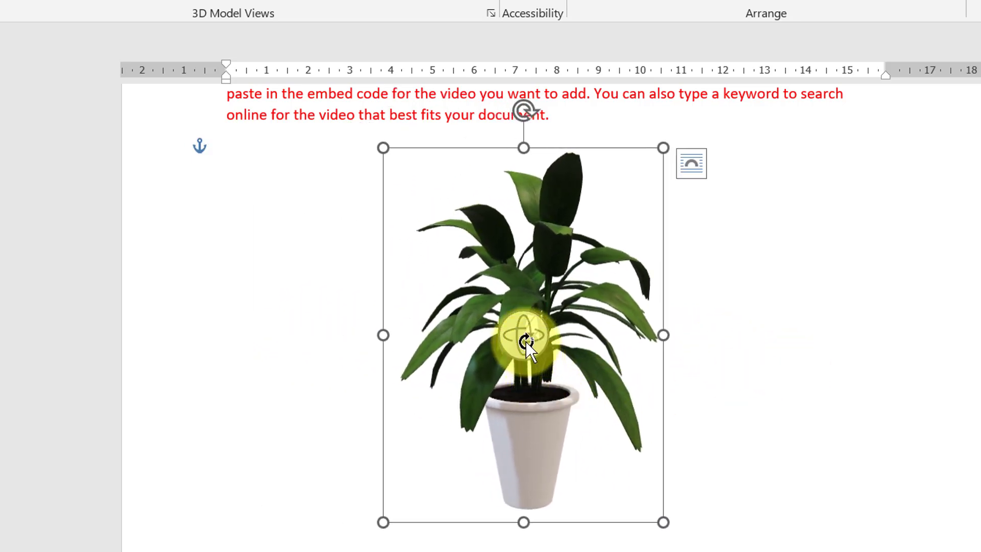
{"action": "left_click_drag", "start_coordinate": [535, 347], "coordinate": [573, 372]}
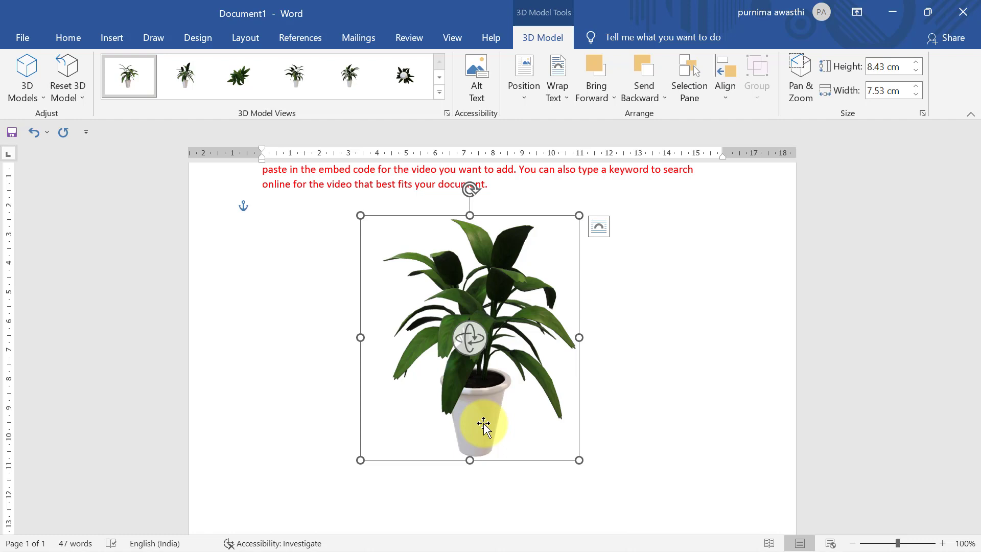
{"action": "key", "text": "Delete"}
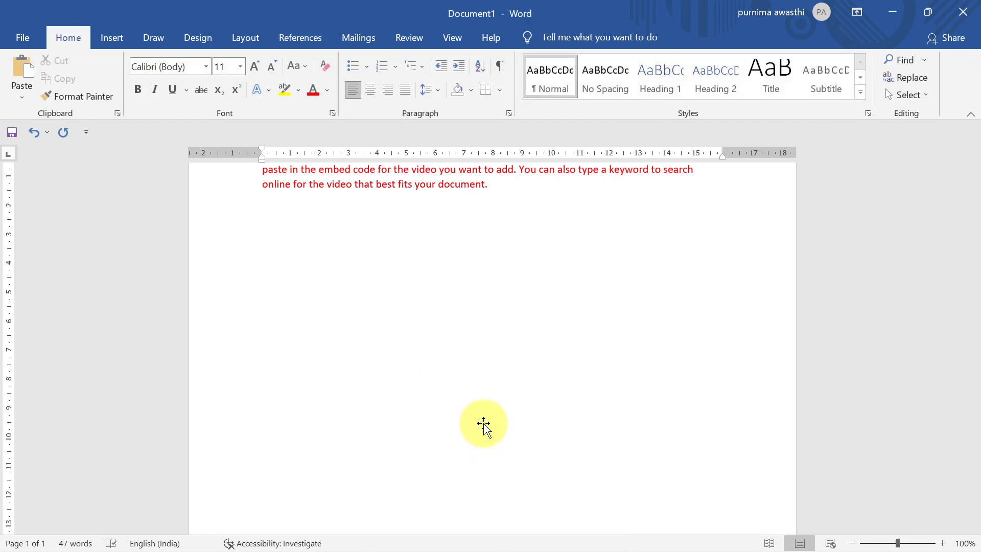
Step: Insert a Vertical Process layout from the SmartArt Process category
{"action": "left_click", "coordinate": [99, 34]}
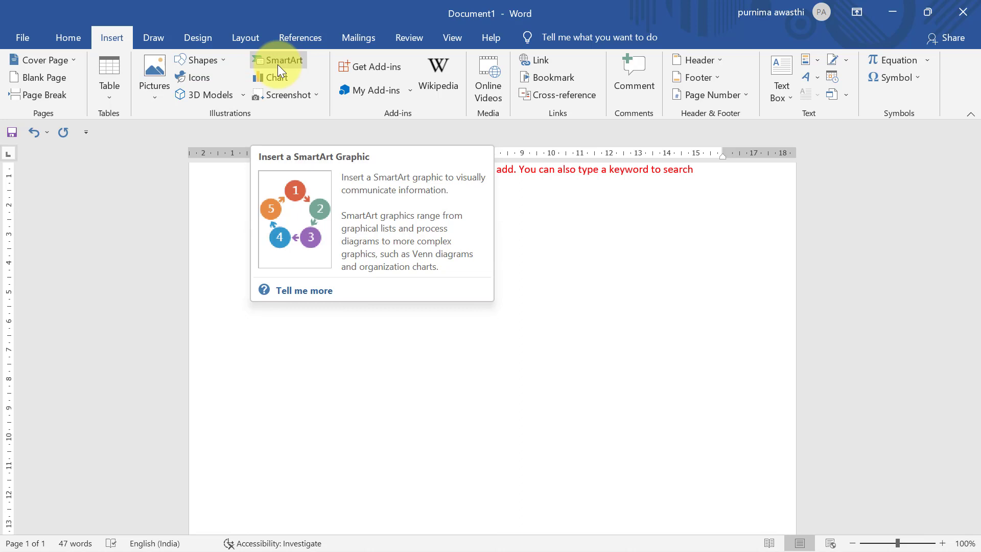
{"action": "left_click", "coordinate": [188, 60]}
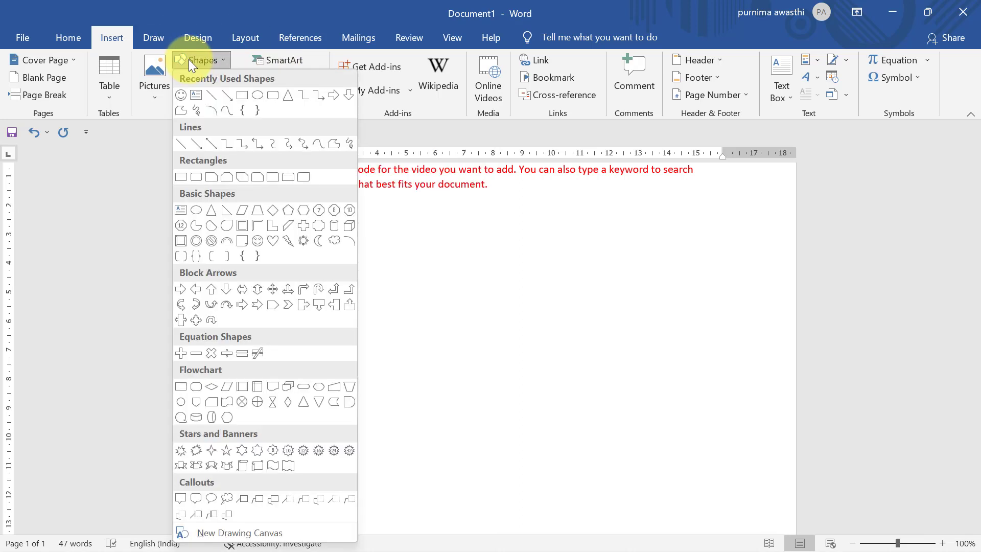
{"action": "left_click", "coordinate": [439, 296]}
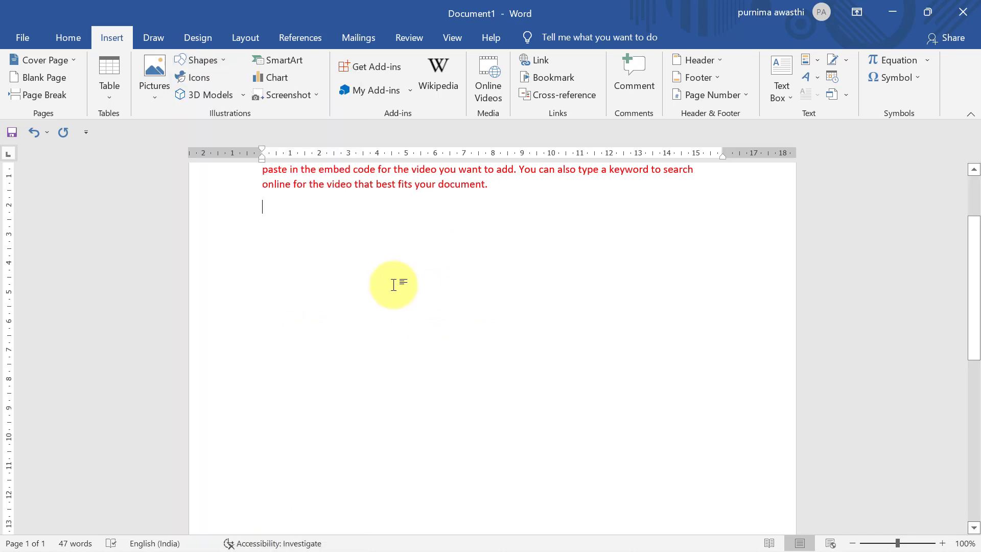
{"action": "left_click", "coordinate": [284, 61]}
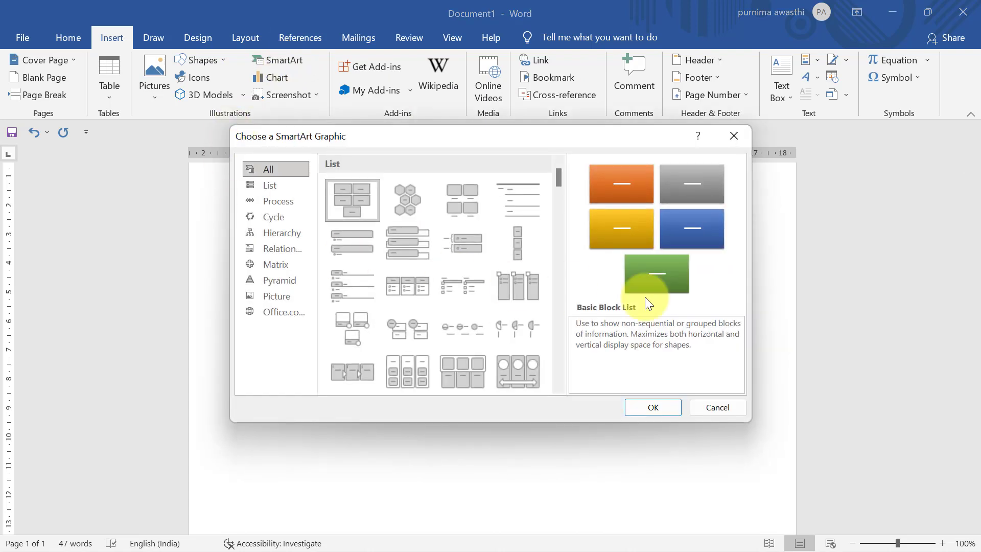
{"action": "left_click", "coordinate": [266, 188]}
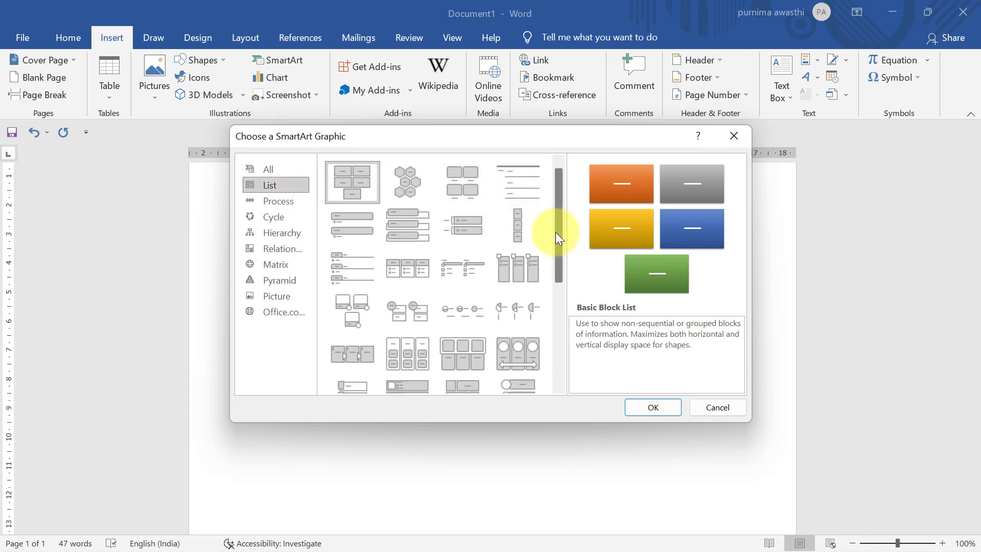
{"action": "left_click_drag", "start_coordinate": [556, 231], "coordinate": [565, 283]}
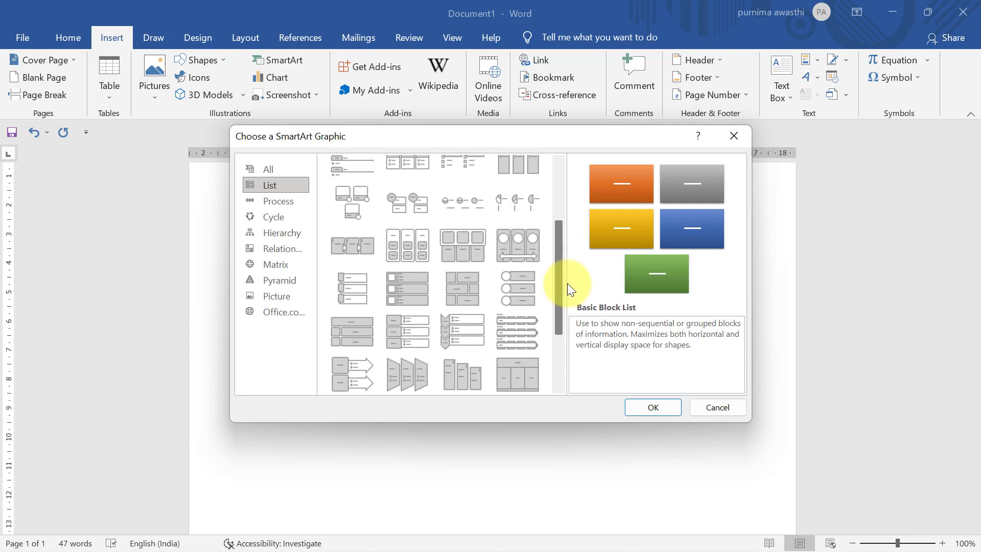
{"action": "left_click", "coordinate": [274, 204]}
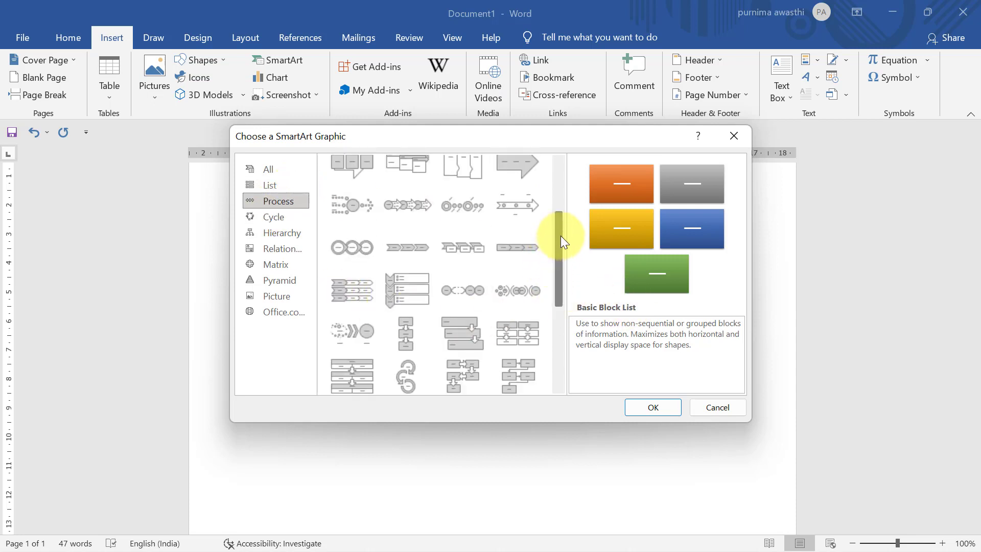
{"action": "left_click_drag", "start_coordinate": [560, 235], "coordinate": [533, 249]}
{"action": "left_click", "coordinate": [411, 307]}
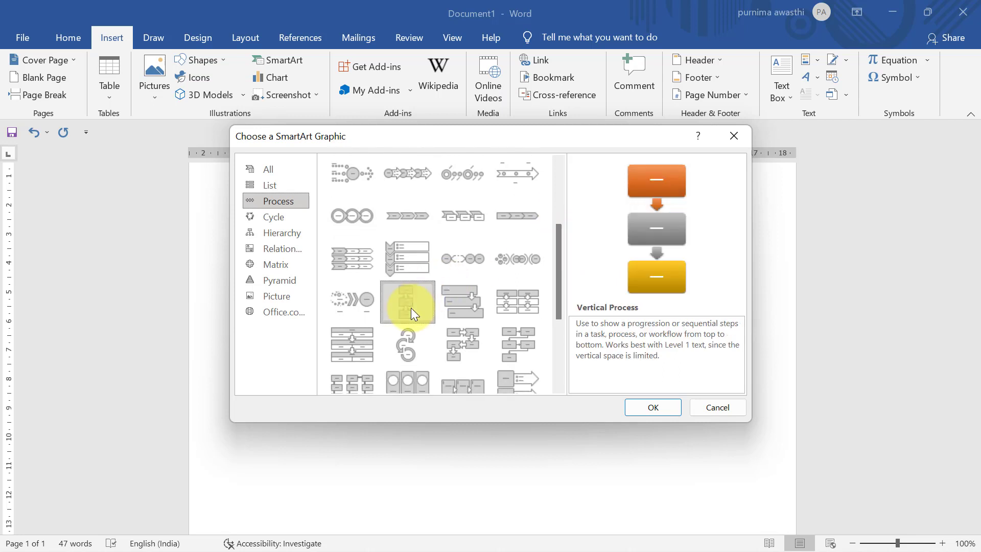
{"action": "left_click", "coordinate": [669, 412]}
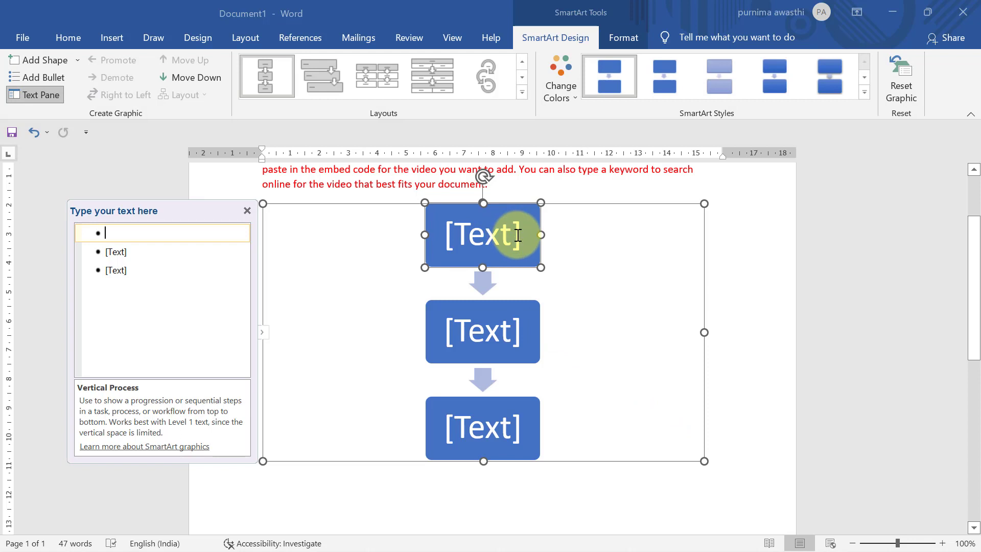
Step: Label the three SmartArt steps 'input', 'process' and 'output'
{"action": "left_click", "coordinate": [517, 235]}
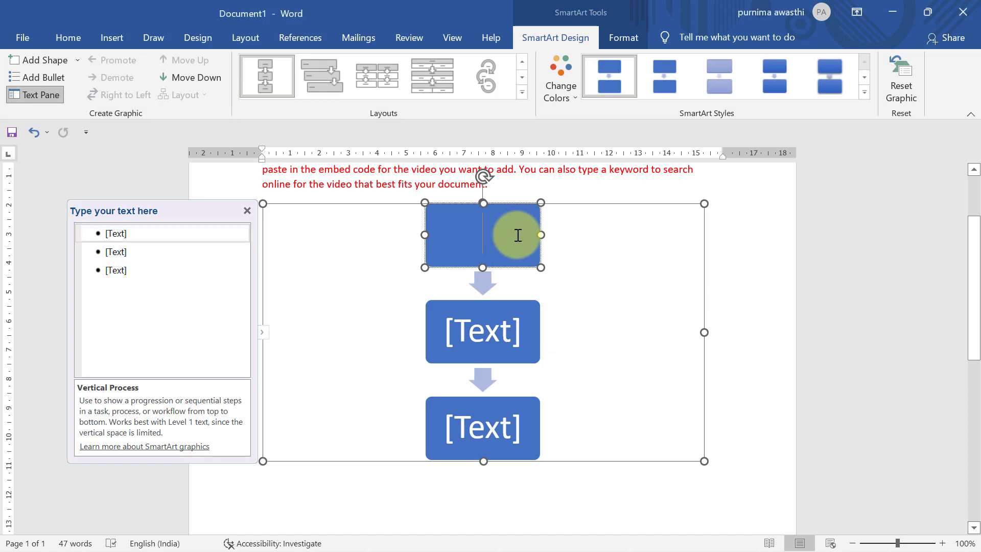
{"action": "type", "text": "input"}
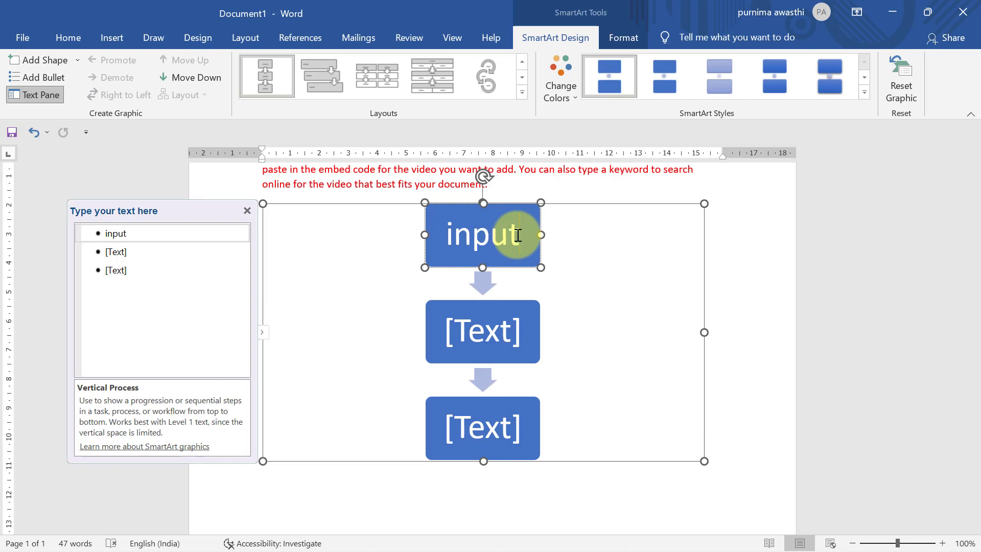
{"action": "left_click", "coordinate": [509, 332]}
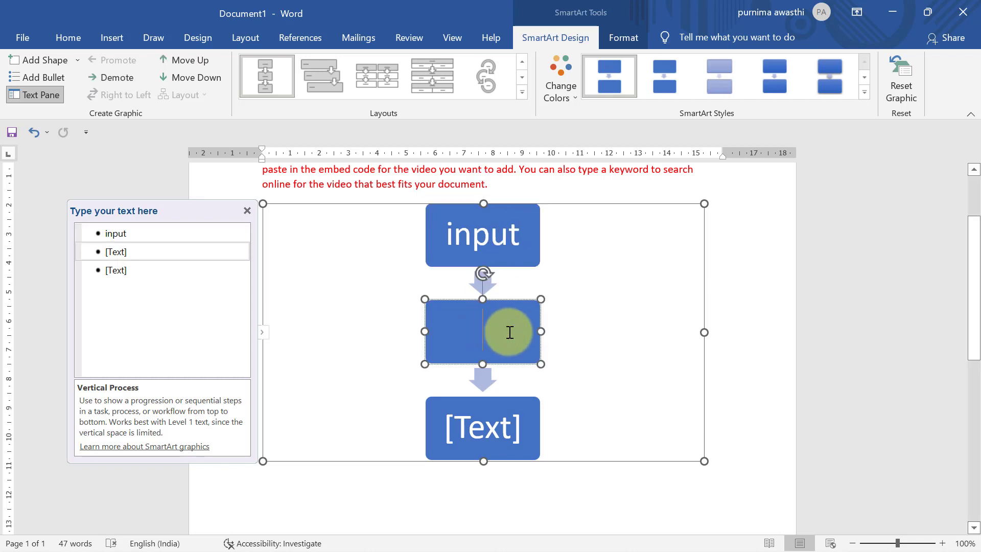
{"action": "type", "text": "proc"}
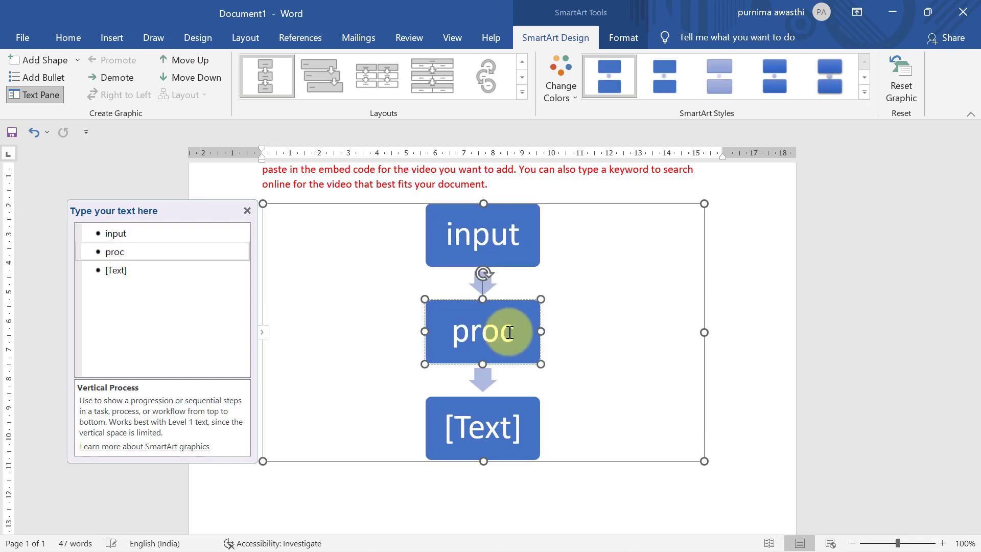
{"action": "type", "text": "ess"}
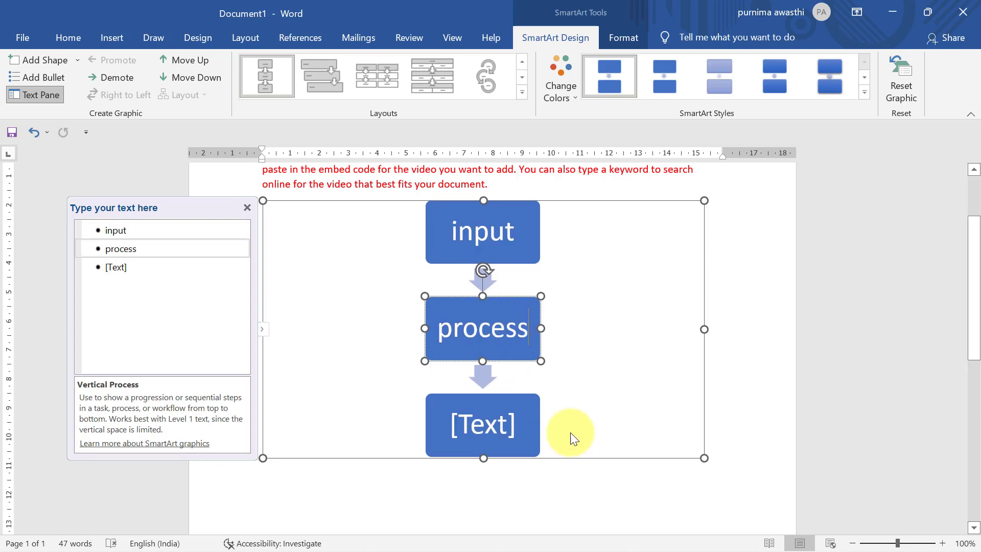
{"action": "left_click", "coordinate": [517, 421]}
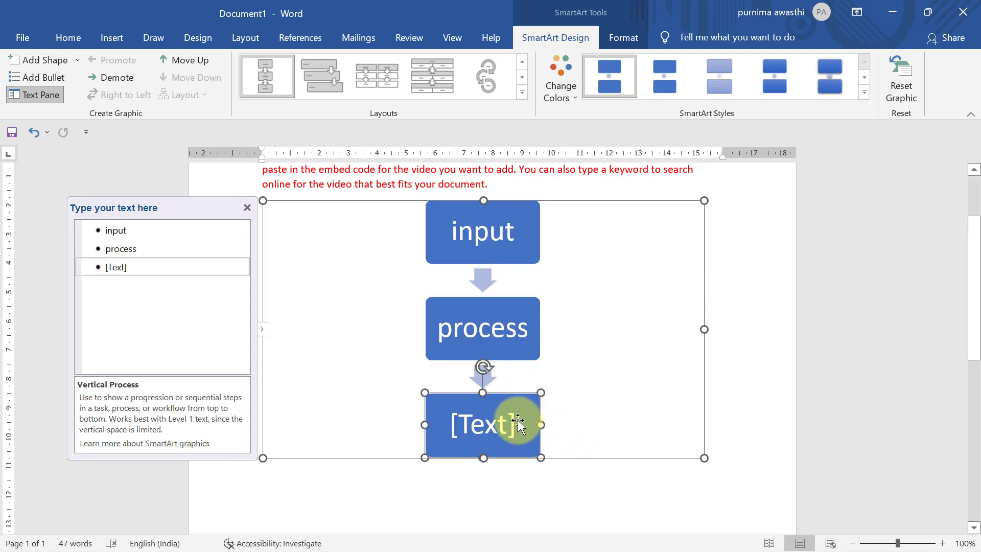
{"action": "left_click", "coordinate": [514, 422]}
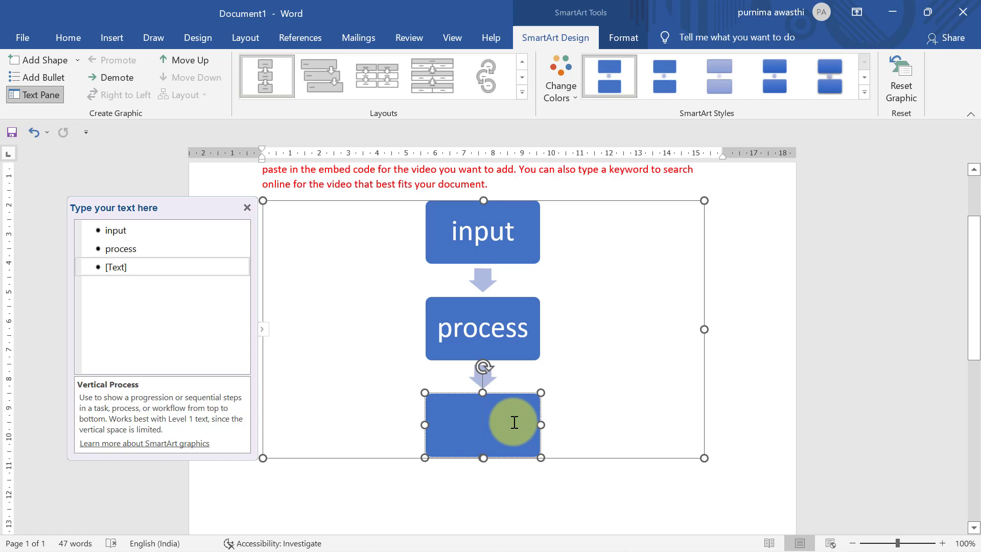
{"action": "type", "text": "outp"}
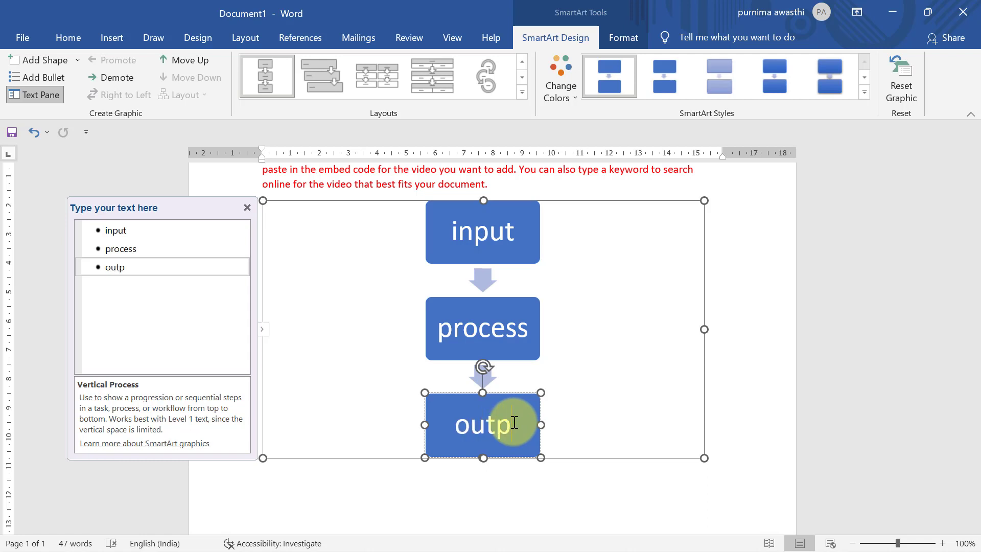
{"action": "type", "text": "ut"}
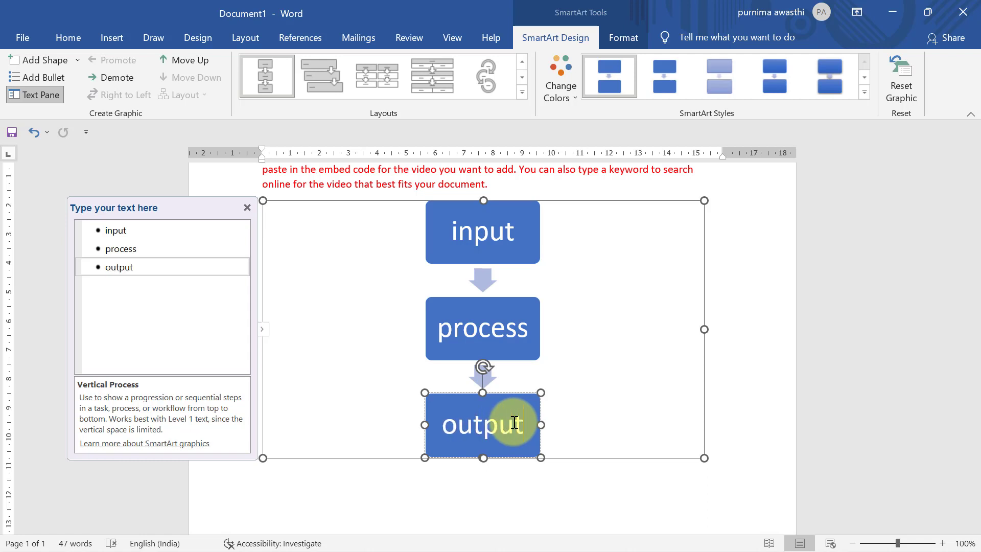
{"action": "left_click", "coordinate": [552, 490]}
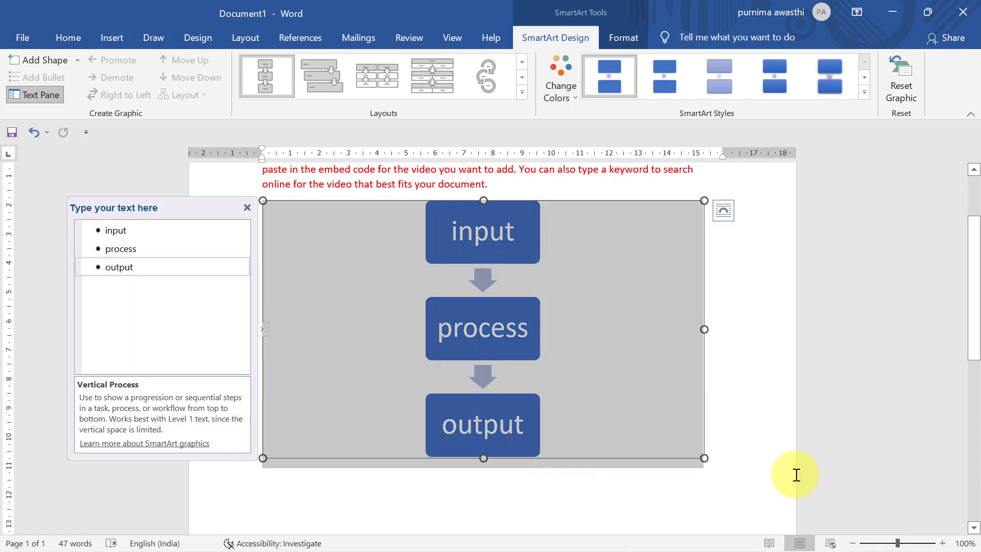
{"action": "left_click", "coordinate": [750, 460]}
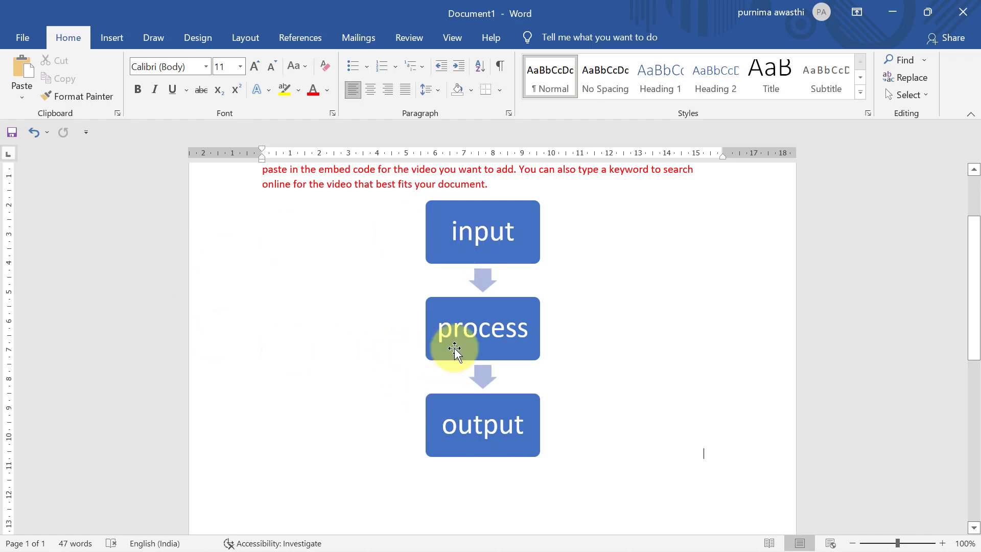
Step: Delete the 'process' step from the diagram and close its text pane
{"action": "left_click", "coordinate": [472, 313]}
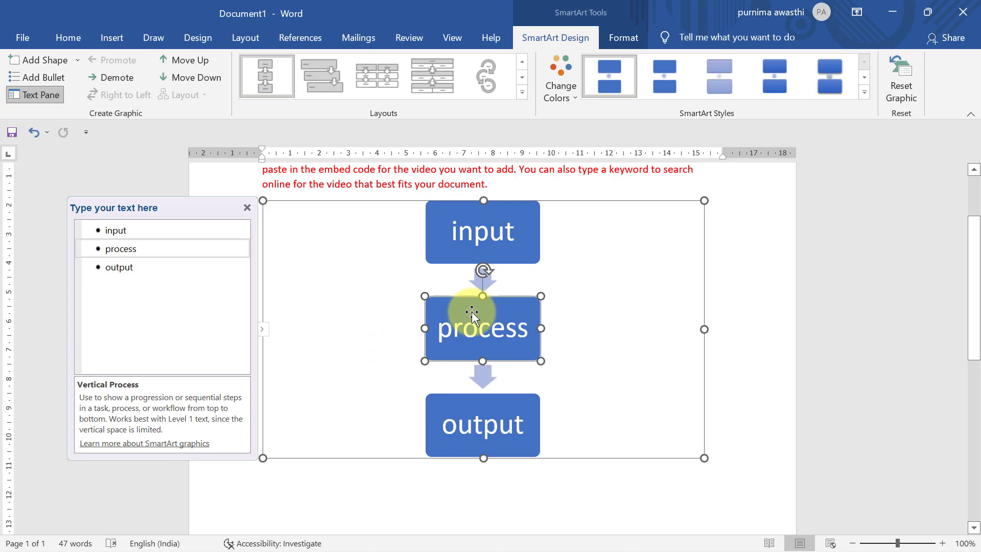
{"action": "key", "text": "Delete"}
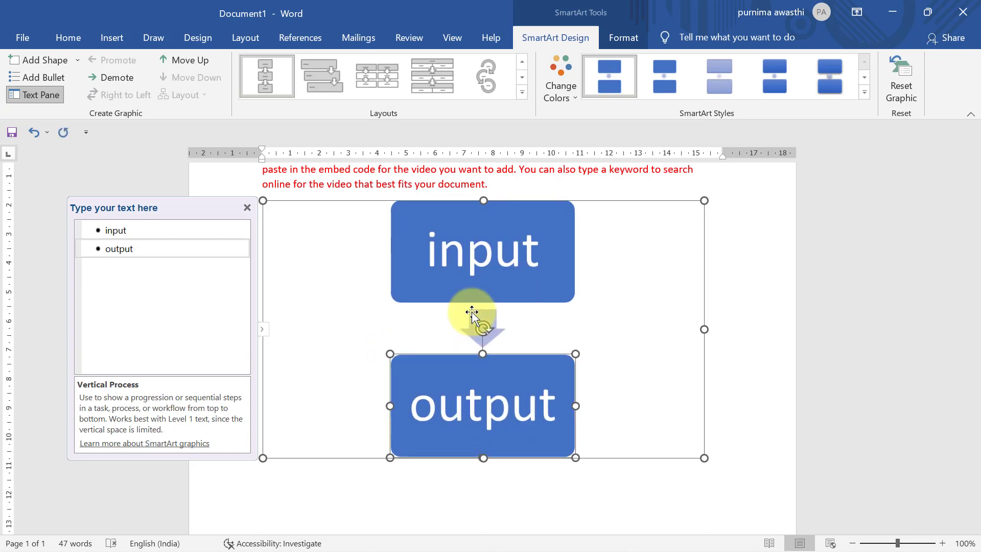
{"action": "left_click", "coordinate": [713, 494]}
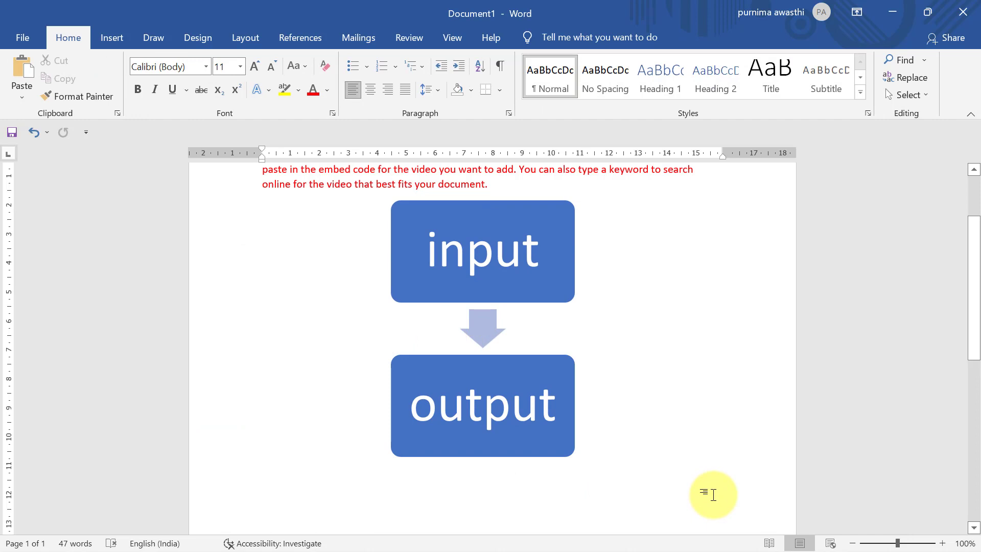
{"action": "left_click", "coordinate": [534, 407]}
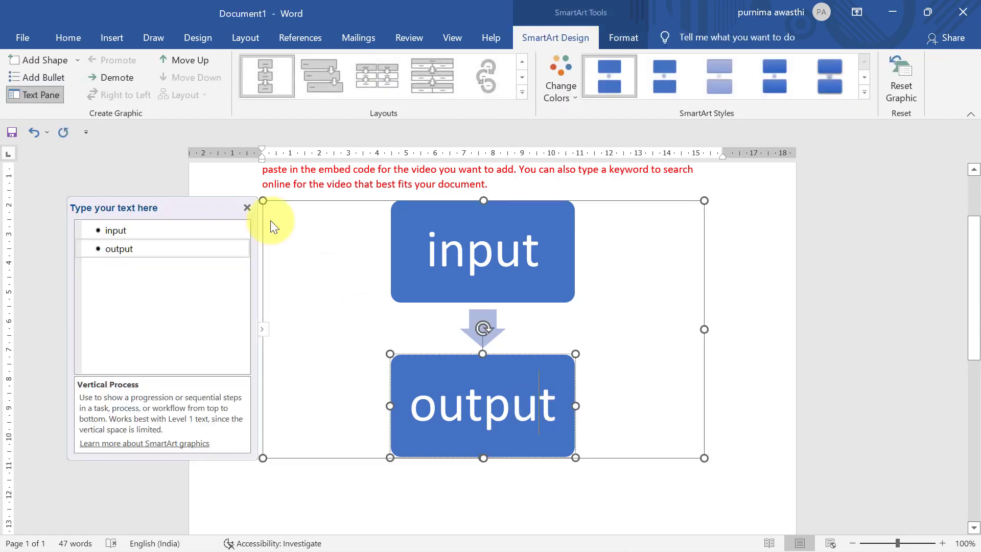
{"action": "left_click", "coordinate": [246, 208]}
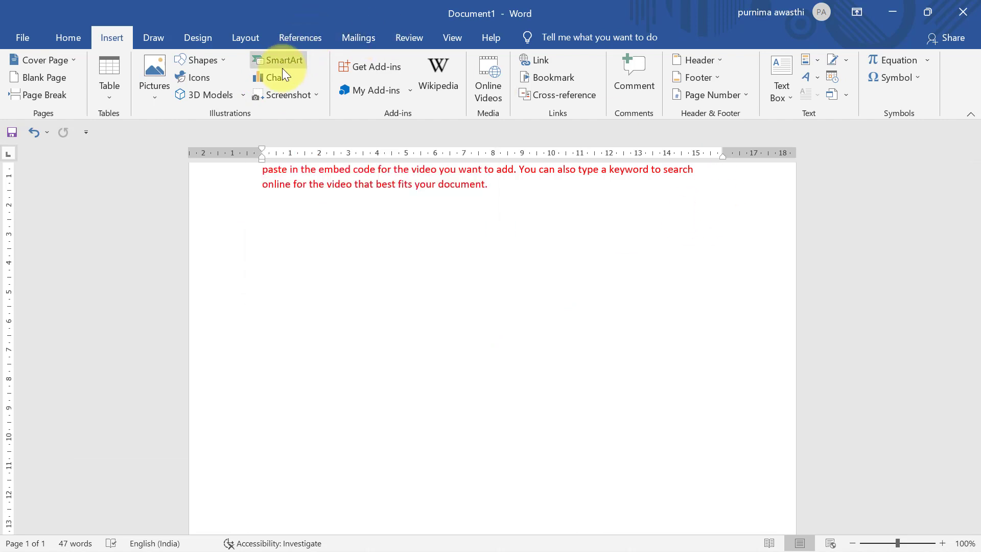
Step: Browse the line, pie, bar and area chart types, then insert a Clustered Column chart
{"action": "left_click", "coordinate": [284, 79]}
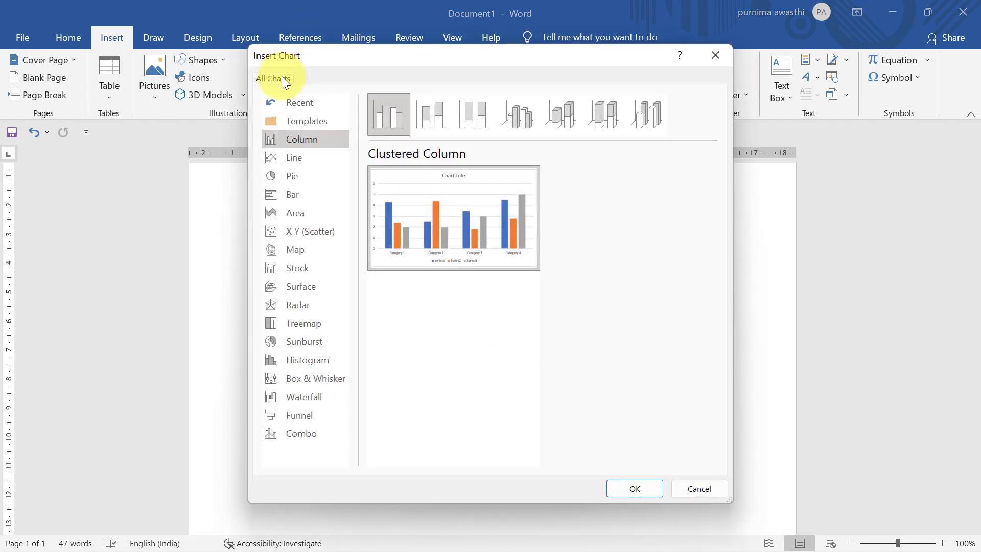
{"action": "left_click", "coordinate": [298, 162]}
{"action": "left_click", "coordinate": [297, 179]}
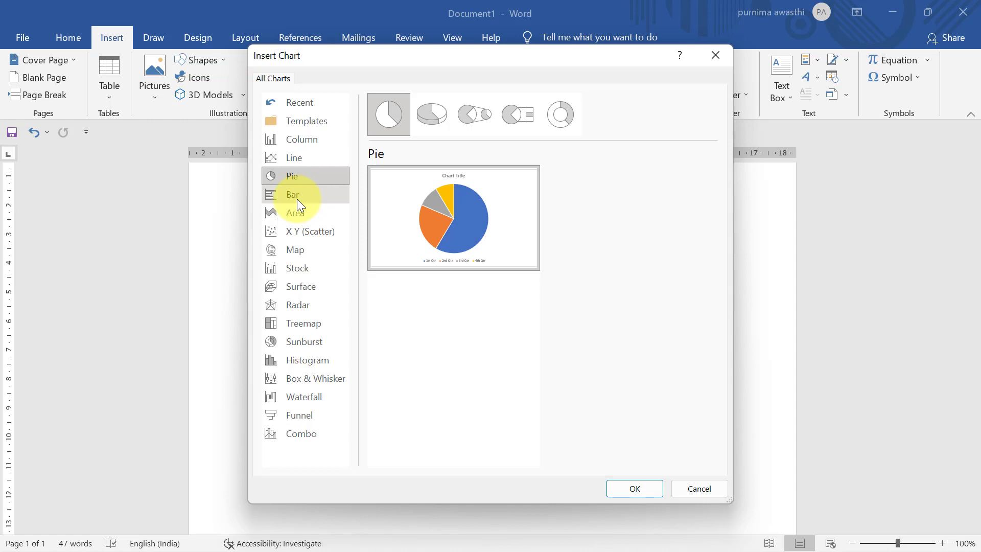
{"action": "left_click", "coordinate": [296, 198]}
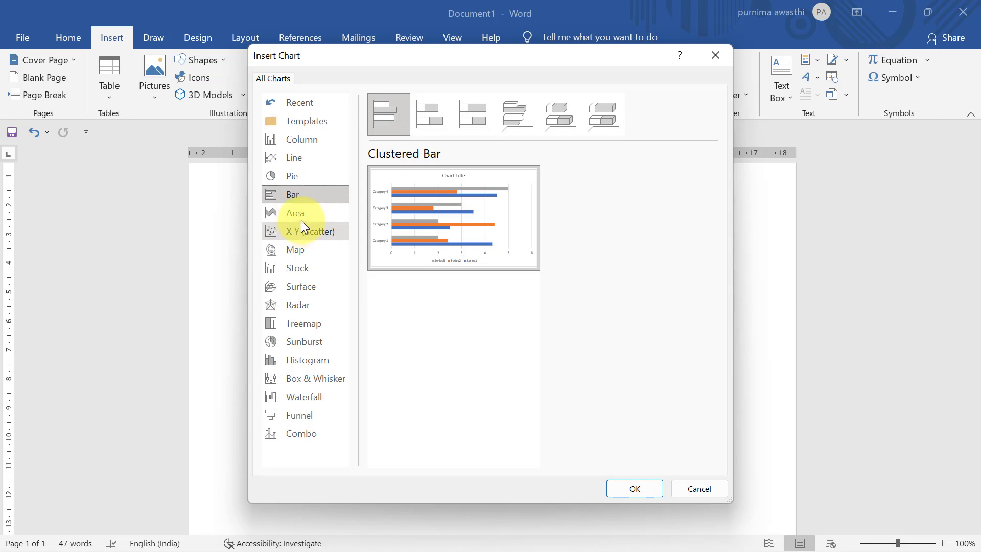
{"action": "left_click", "coordinate": [301, 216]}
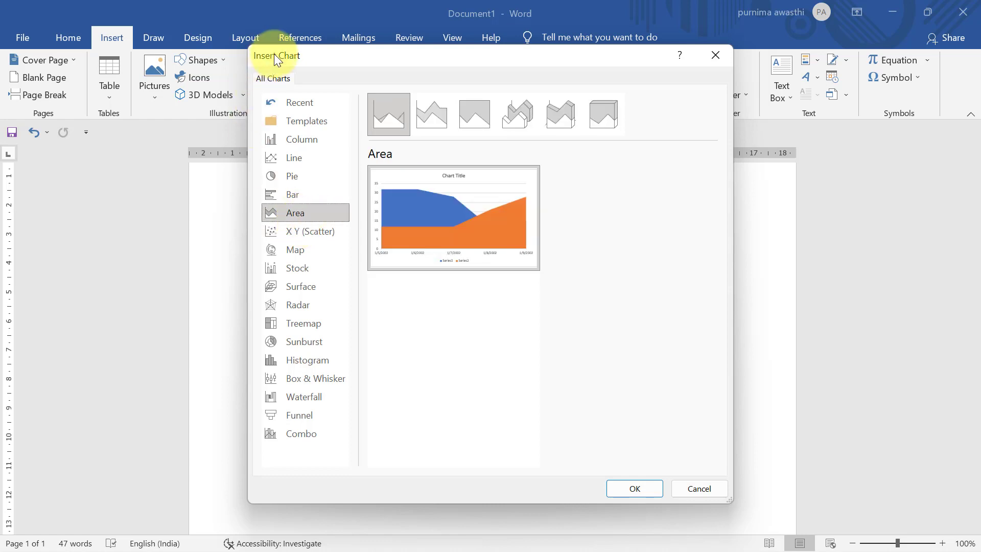
{"action": "left_click", "coordinate": [309, 139]}
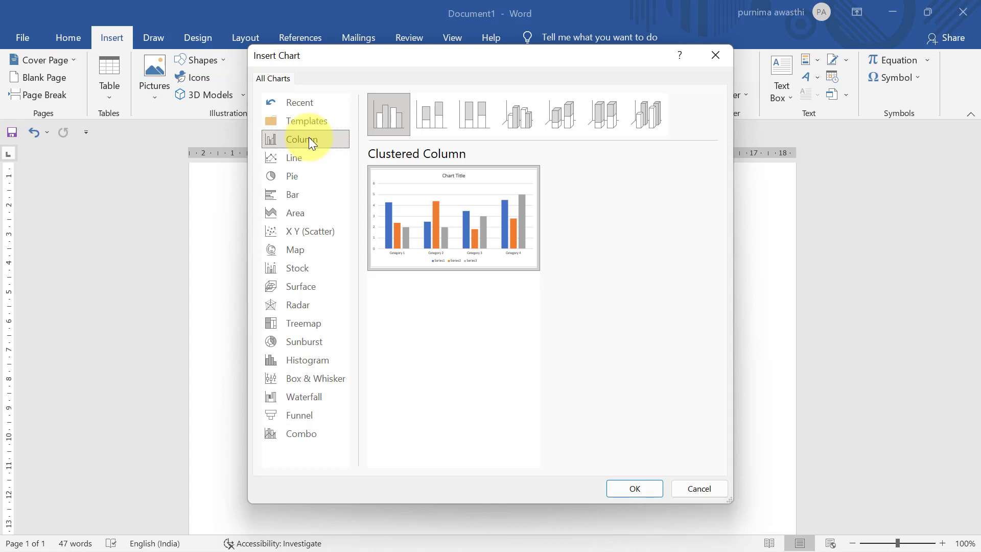
{"action": "mouse_move", "coordinate": [458, 234]}
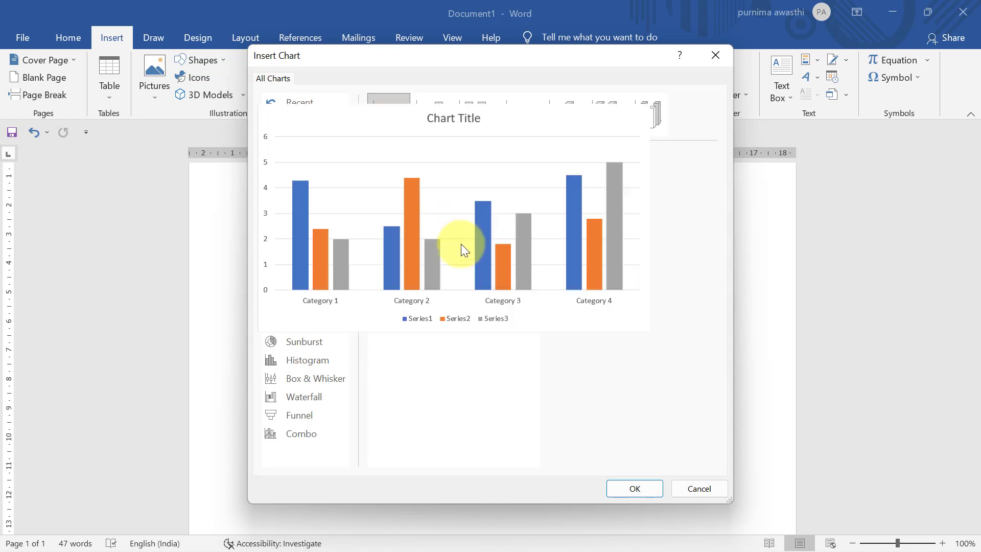
{"action": "left_click", "coordinate": [611, 482]}
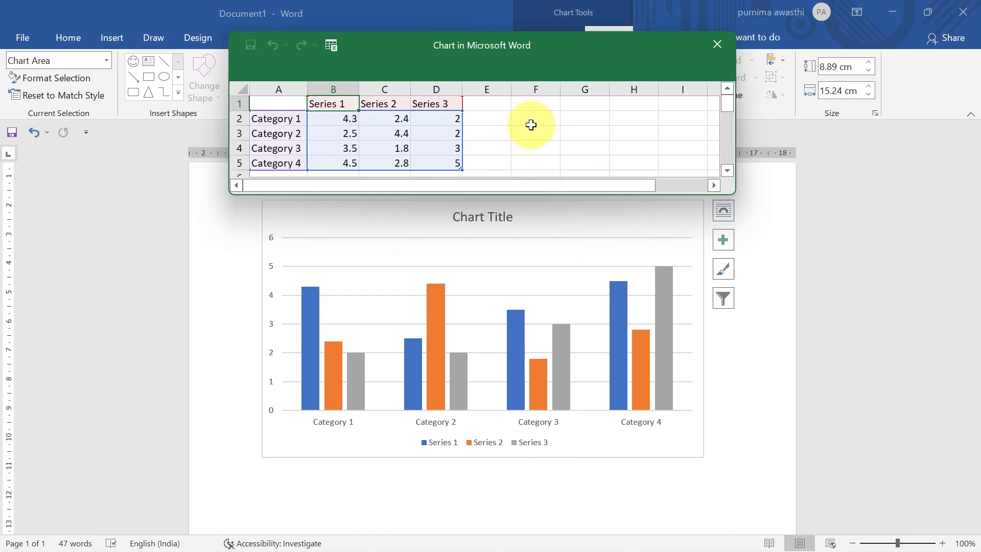
Step: Rename the data sheet headers B1:D1 from Series 1–3 to 2009, 2010 and 2011
{"action": "left_click_drag", "start_coordinate": [516, 57], "coordinate": [403, 21]}
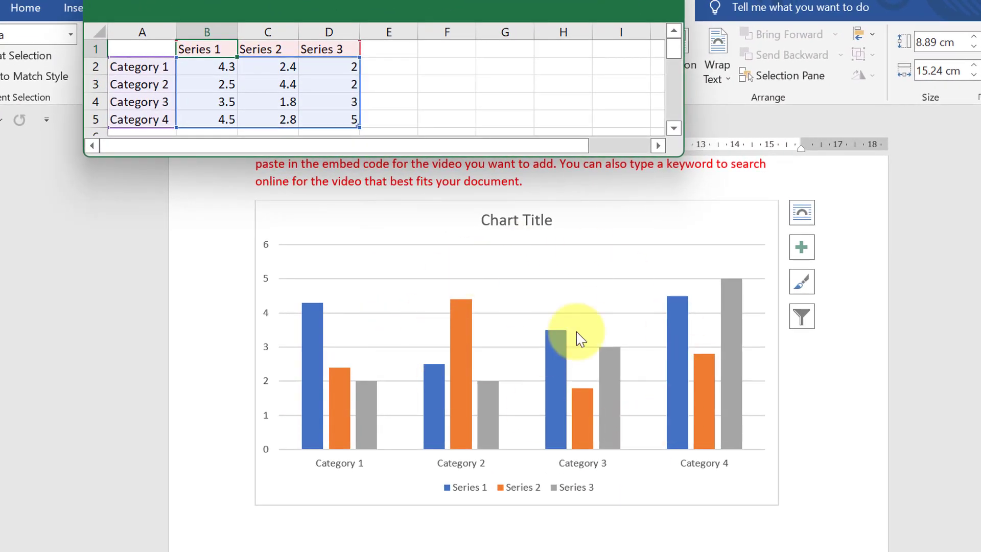
{"action": "left_click", "coordinate": [208, 63]}
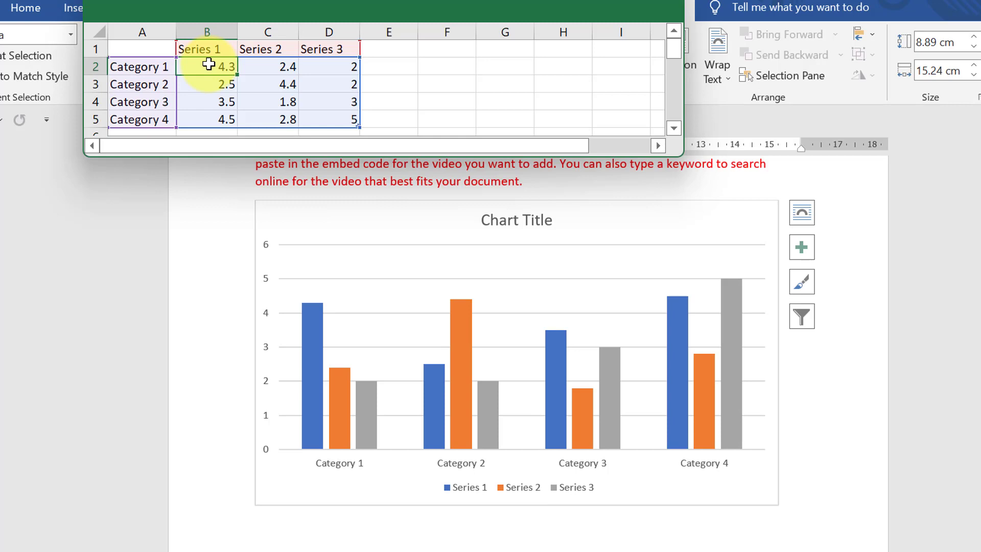
{"action": "double_click", "coordinate": [210, 49]}
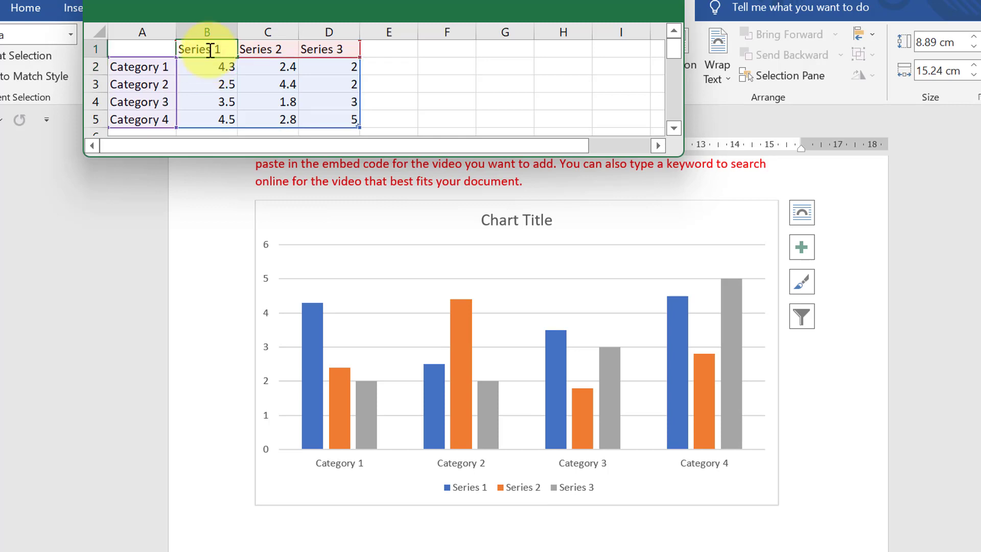
{"action": "key", "text": "BackSpace"}
{"action": "key", "text": "BackSpace"}
{"action": "key", "text": "BackSpace"}
{"action": "key", "text": "BackSpace"}
{"action": "key", "text": "BackSpace"}
{"action": "key", "text": "BackSpace"}
{"action": "key", "text": "BackSpace"}
{"action": "key", "text": "BackSpace"}
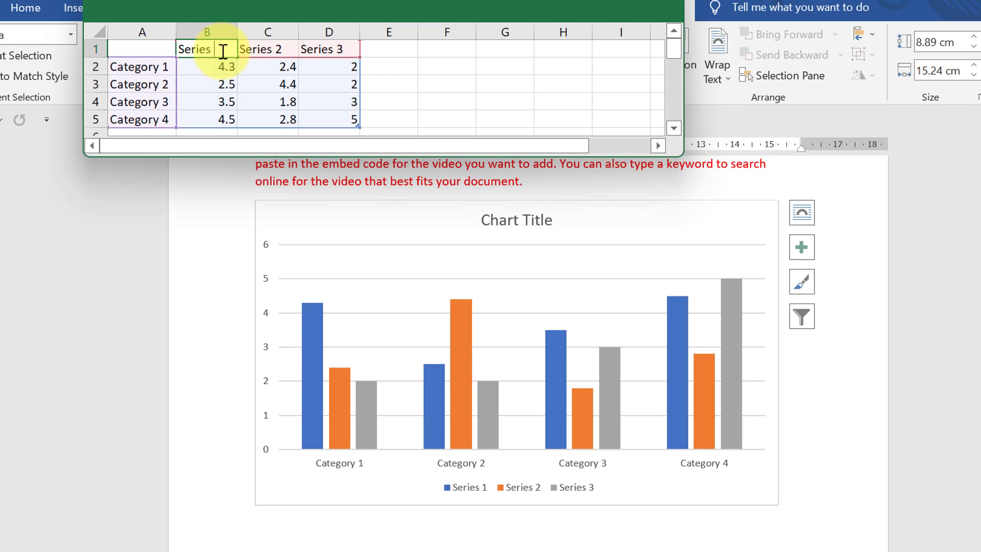
{"action": "type", "text": "2009"}
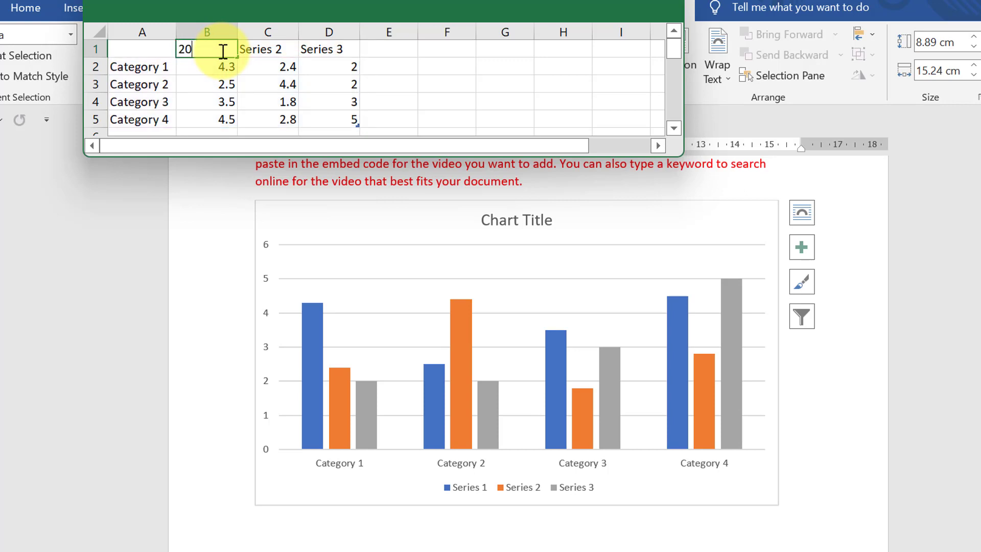
{"action": "left_click", "coordinate": [265, 49]}
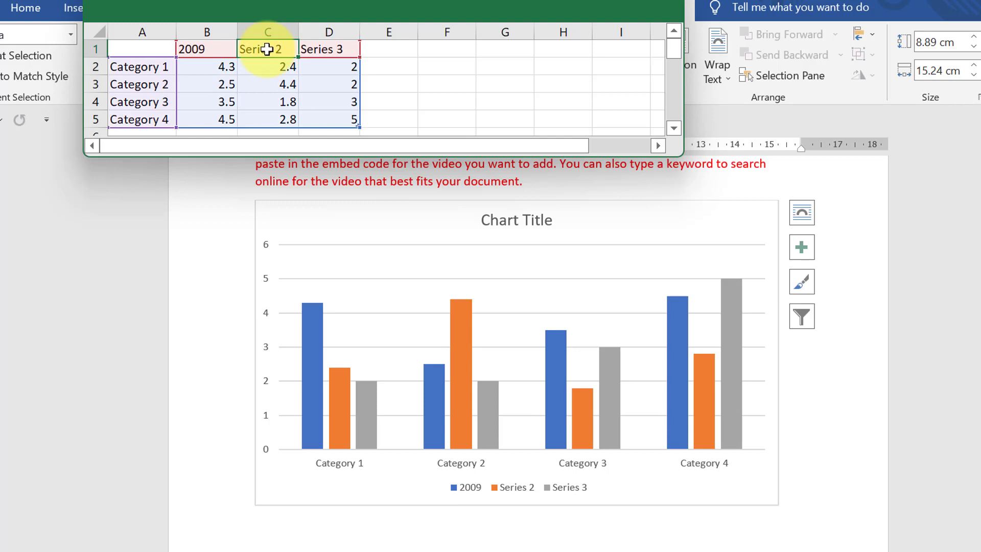
{"action": "type", "text": "201"}
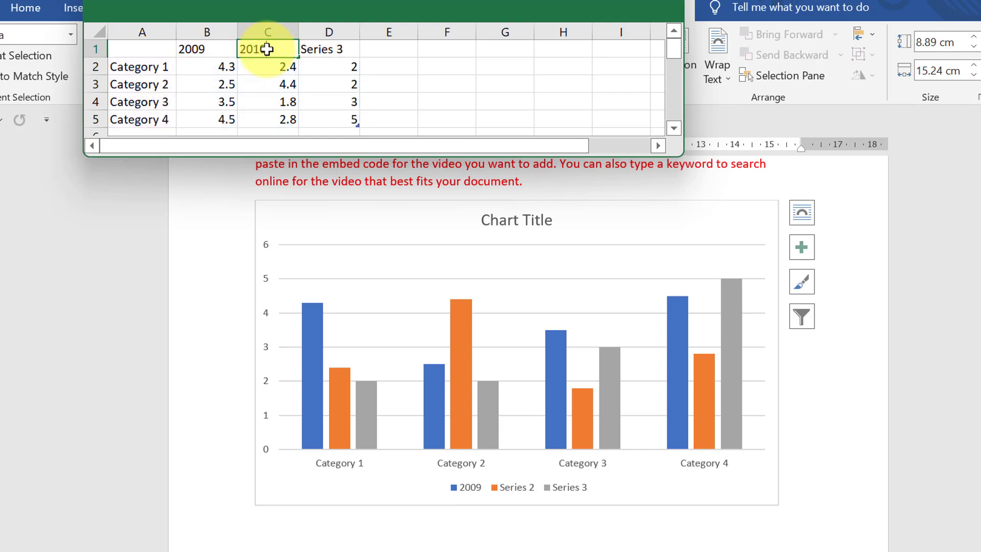
{"action": "type", "text": "0"}
{"action": "left_click", "coordinate": [322, 49]}
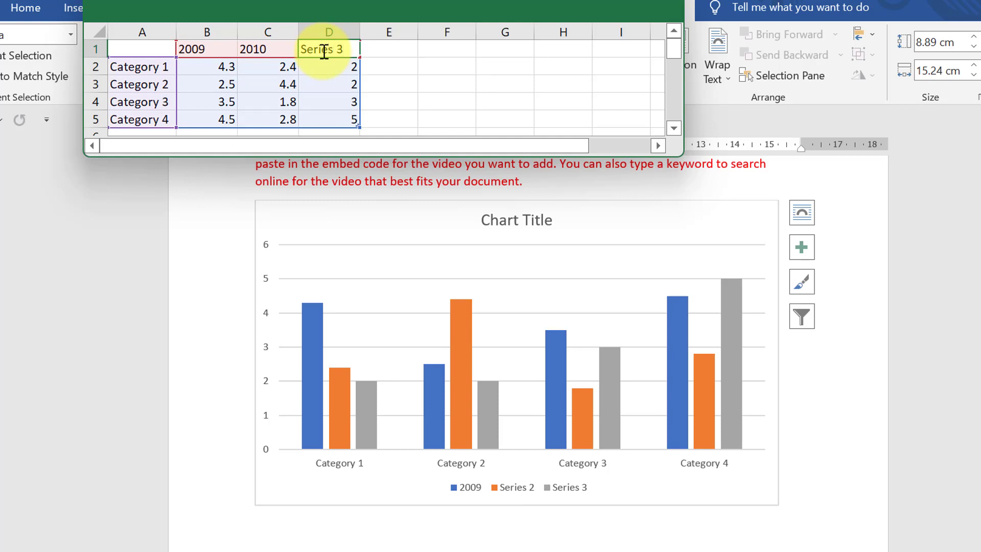
{"action": "key", "text": "F2"}
{"action": "key", "text": "BackSpace"}
{"action": "key", "text": "BackSpace"}
{"action": "key", "text": "BackSpace"}
{"action": "key", "text": "BackSpace"}
{"action": "key", "text": "BackSpace"}
{"action": "key", "text": "BackSpace"}
{"action": "key", "text": "BackSpace"}
{"action": "key", "text": "BackSpace"}
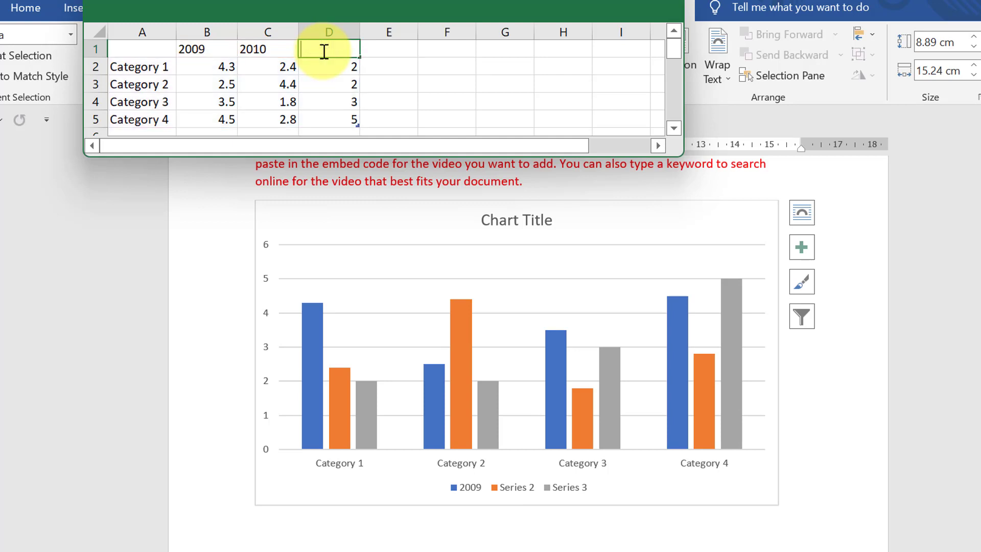
{"action": "type", "text": "2011"}
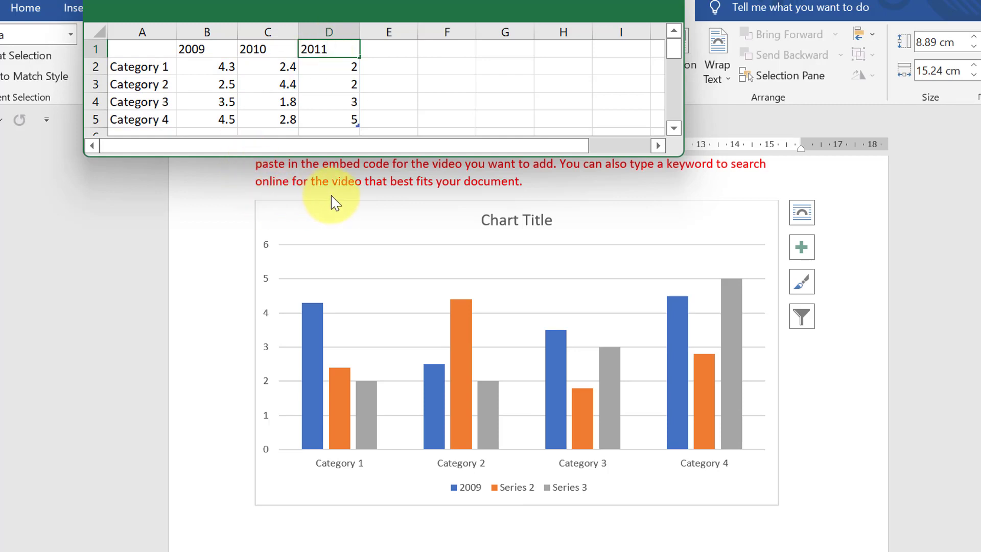
{"action": "left_click", "coordinate": [130, 71]}
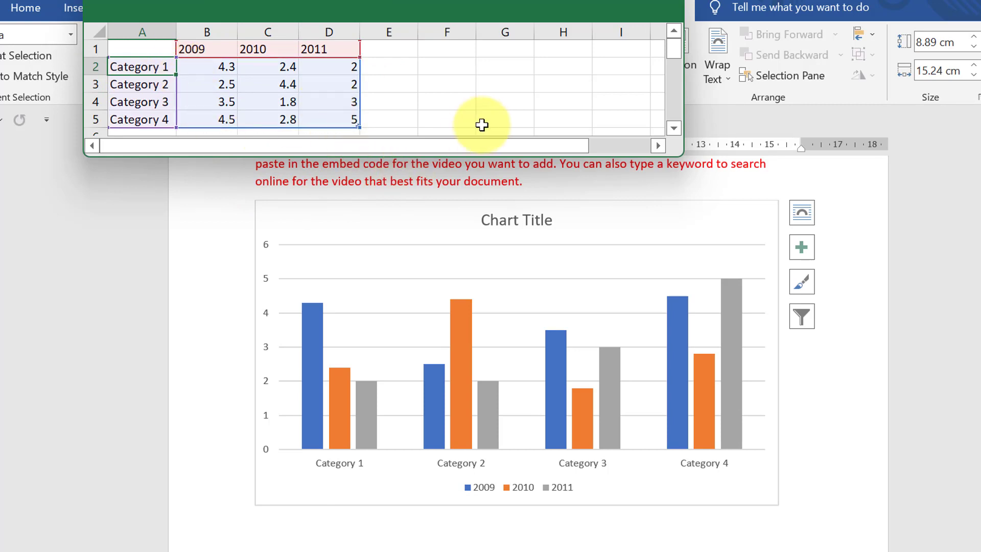
Step: Enter 'shirt' and correct a value in the data sheet, close it, and delete the chart
{"action": "type", "text": "shirt"}
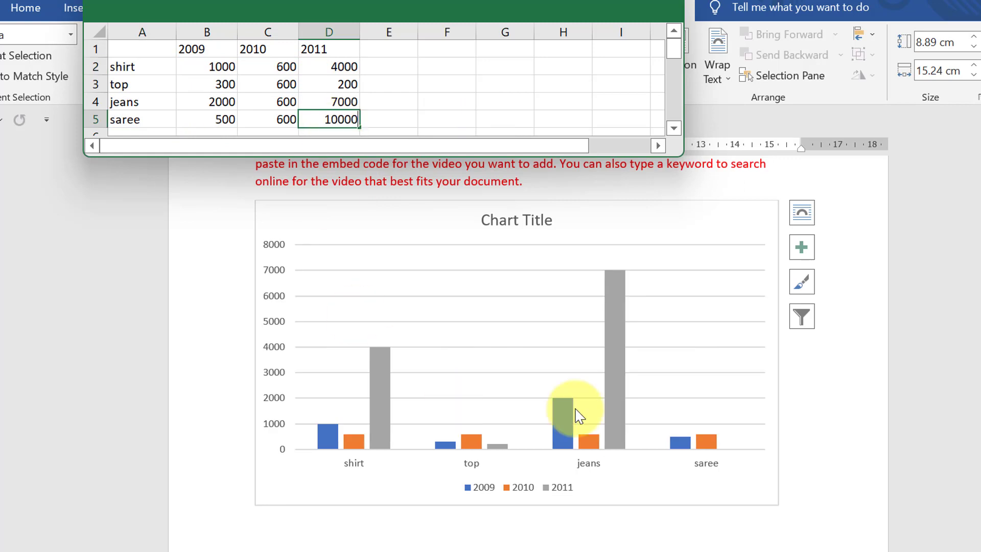
{"action": "key", "text": "BackSpace"}
{"action": "left_click", "coordinate": [643, 551]}
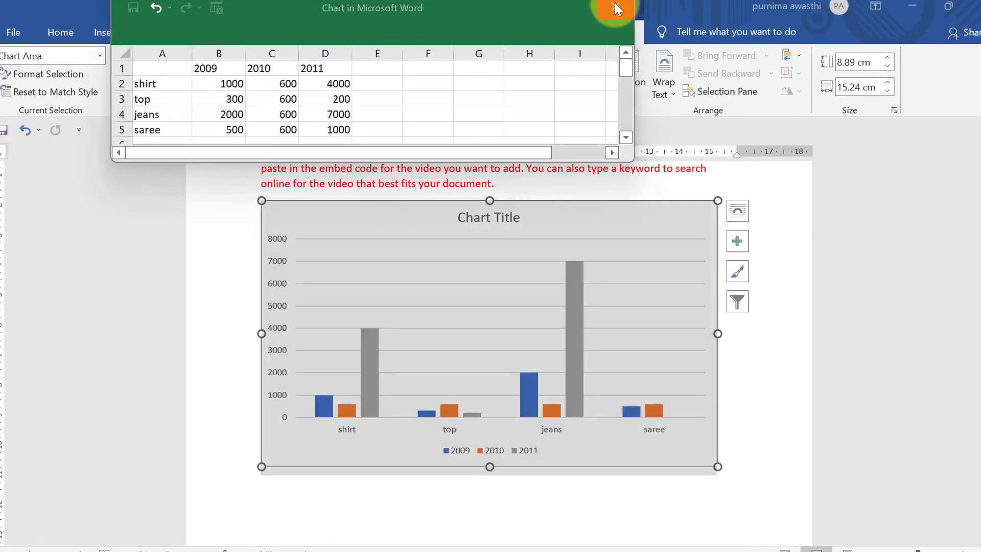
{"action": "left_click", "coordinate": [614, 8]}
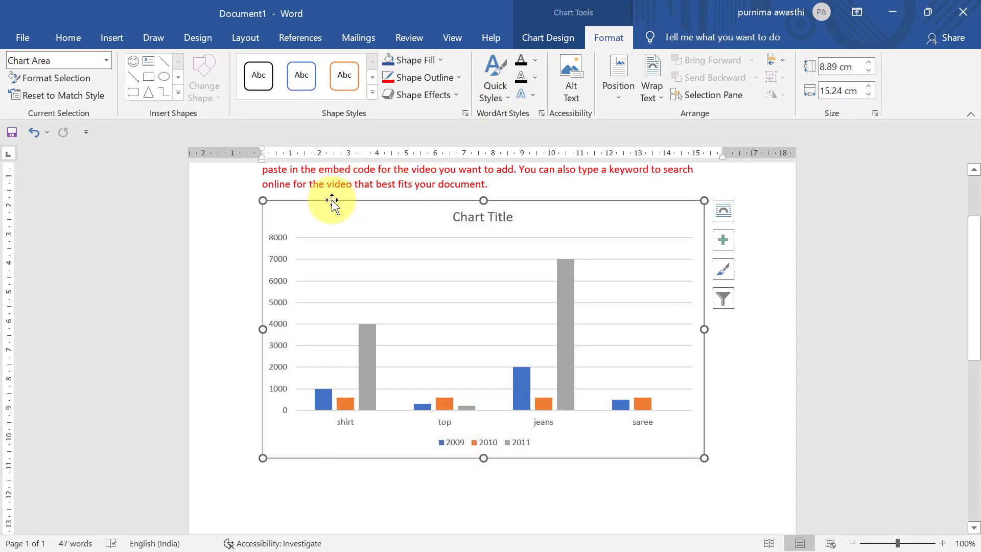
{"action": "key", "text": "Delete"}
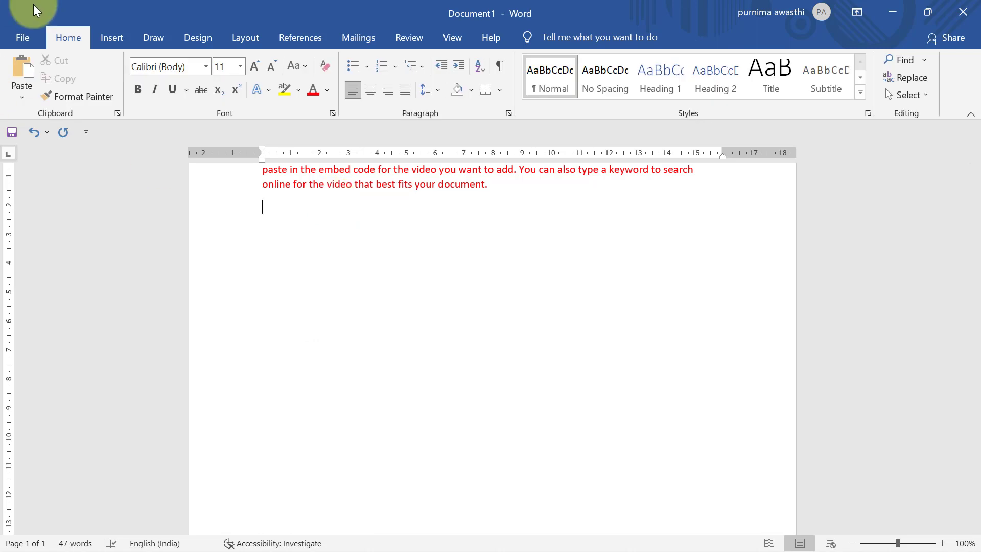
Step: Insert a screen clipping of the sunrise 'RTI COMPUTER CLASSES' desktop wallpaper
{"action": "left_click", "coordinate": [112, 37]}
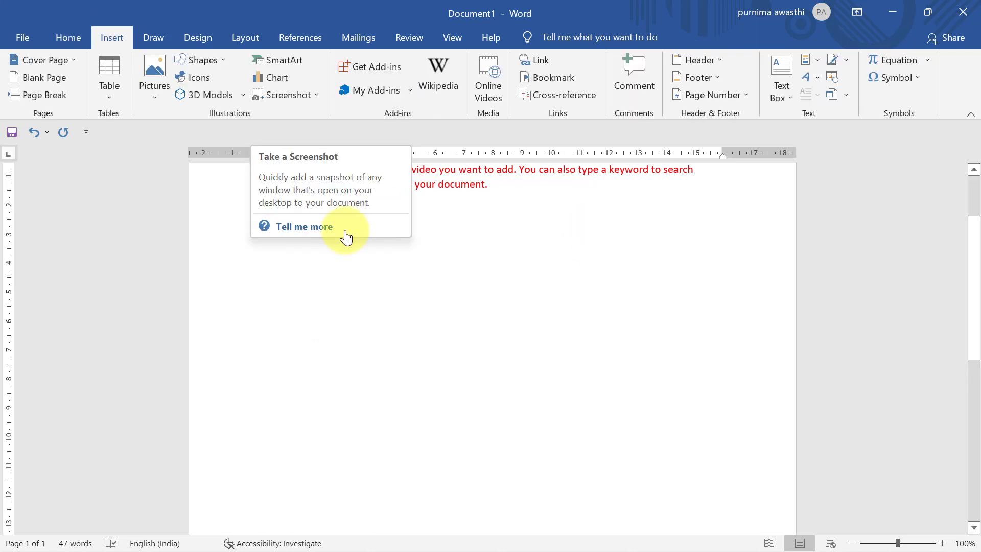
{"action": "left_click", "coordinate": [290, 95]}
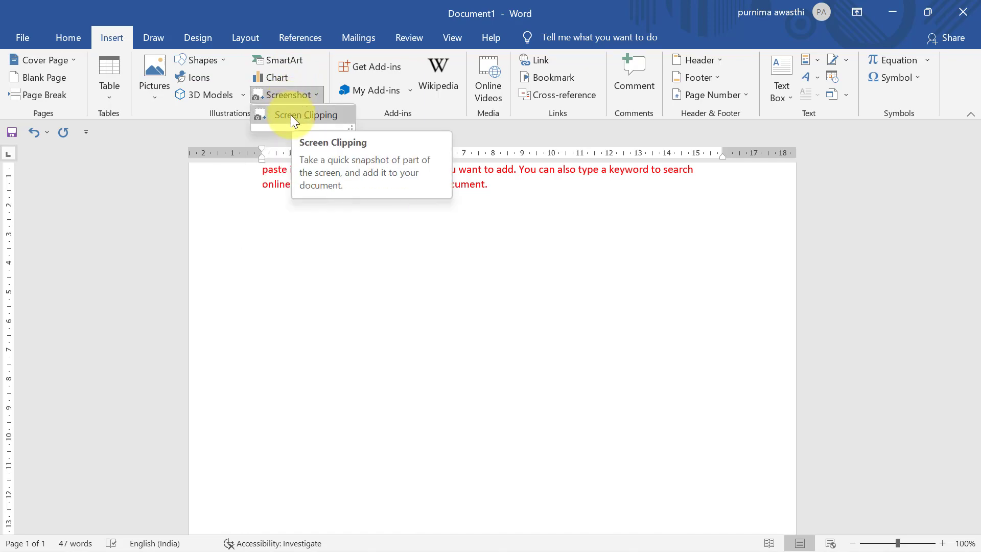
{"action": "left_click", "coordinate": [292, 117]}
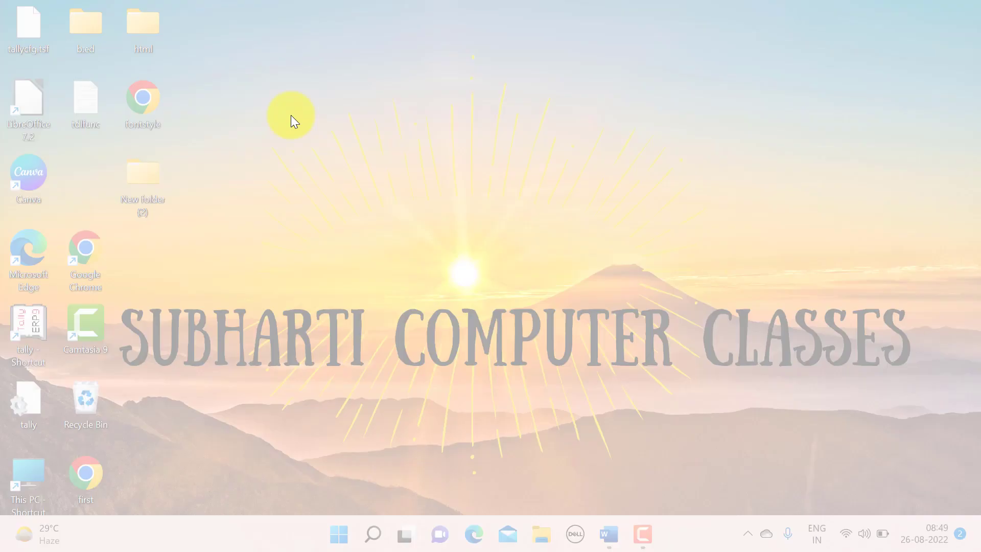
{"action": "left_click_drag", "start_coordinate": [290, 115], "coordinate": [916, 452]}
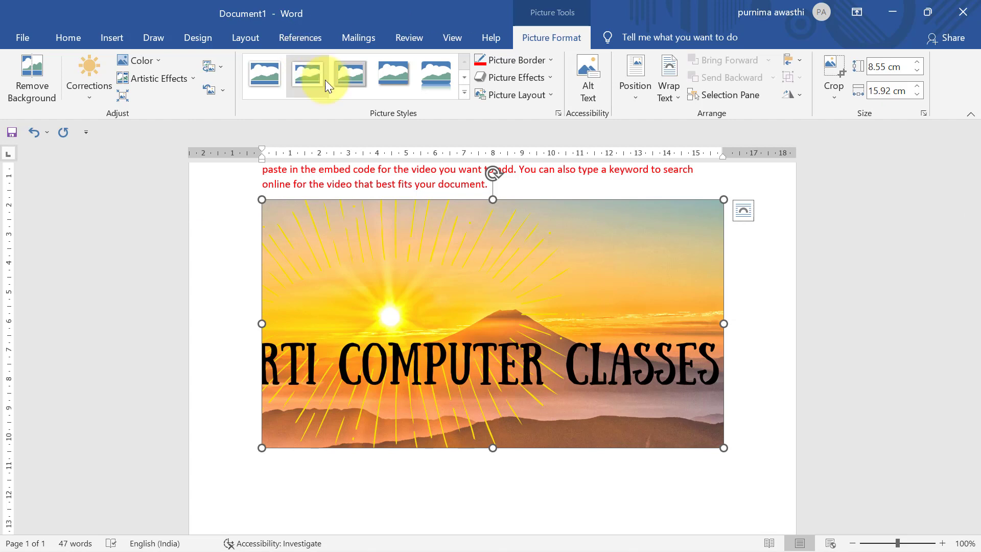
Step: Give the sunrise screenshot a framed picture style and a red border, then delete it
{"action": "left_click", "coordinate": [383, 87]}
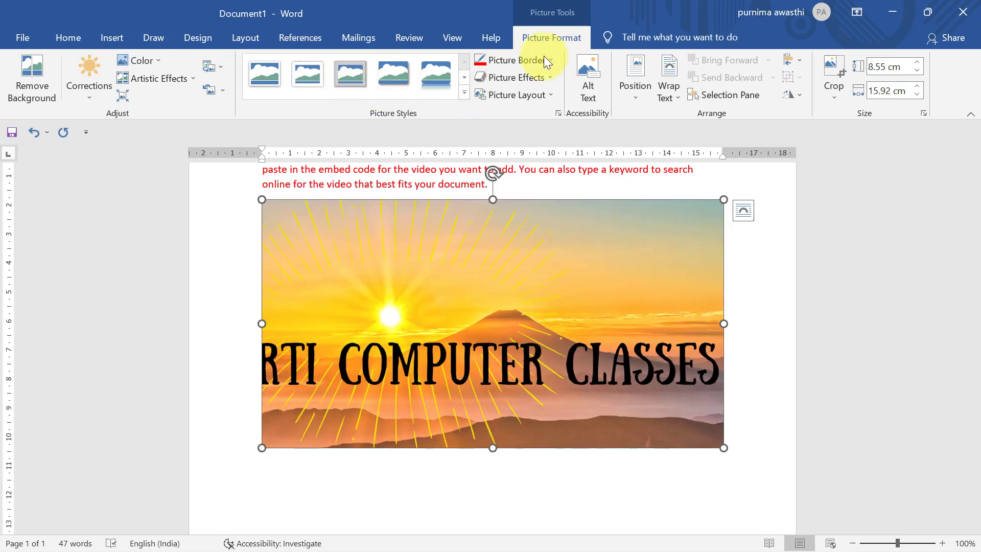
{"action": "left_click", "coordinate": [528, 62]}
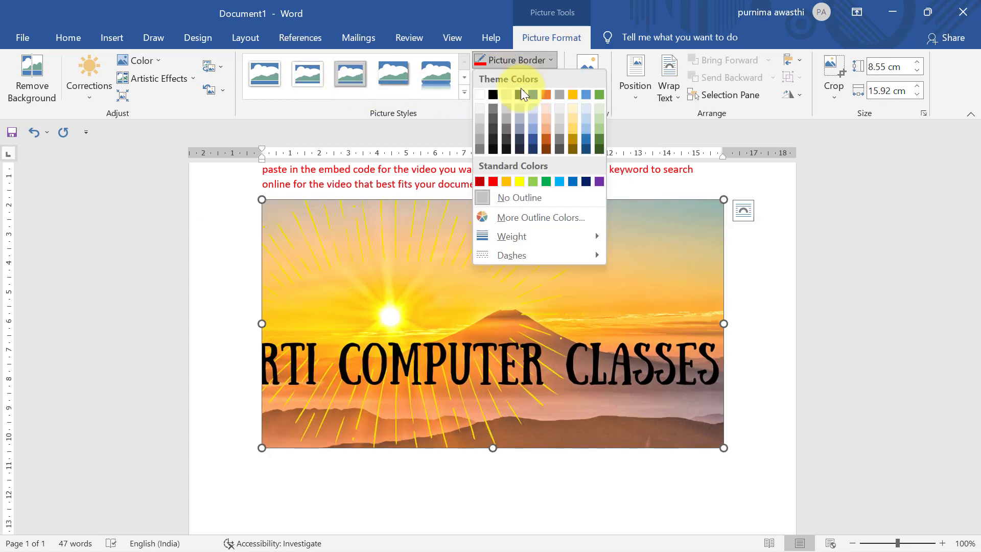
{"action": "left_click", "coordinate": [493, 181]}
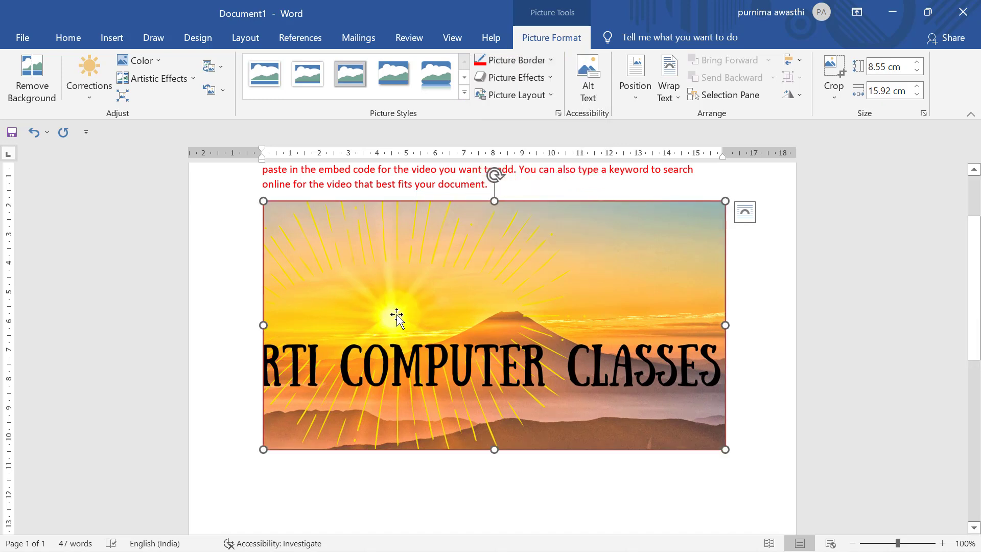
{"action": "key", "text": "Delete"}
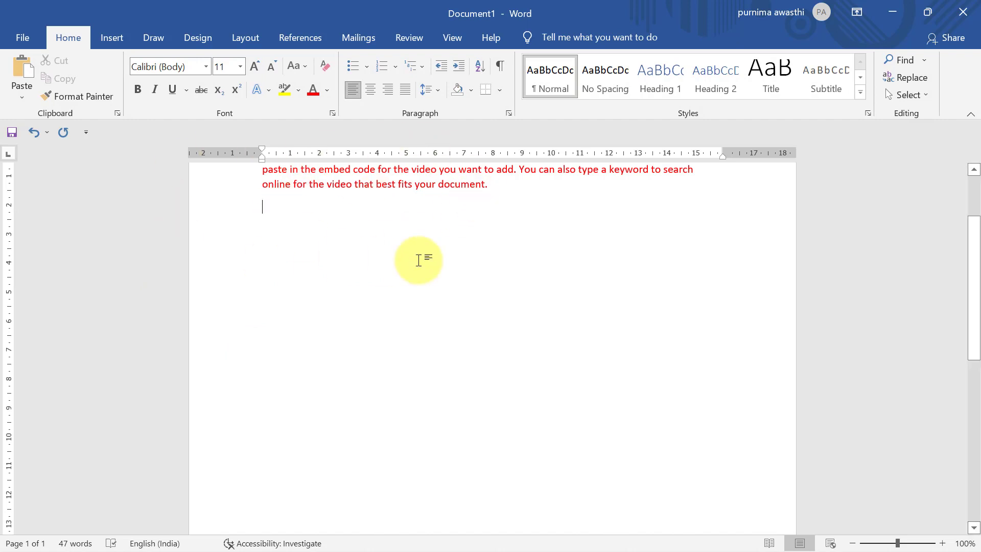
Step: Open the Wikipedia add-in from the Insert tab and close its trust prompt untrusted
{"action": "left_click", "coordinate": [105, 36]}
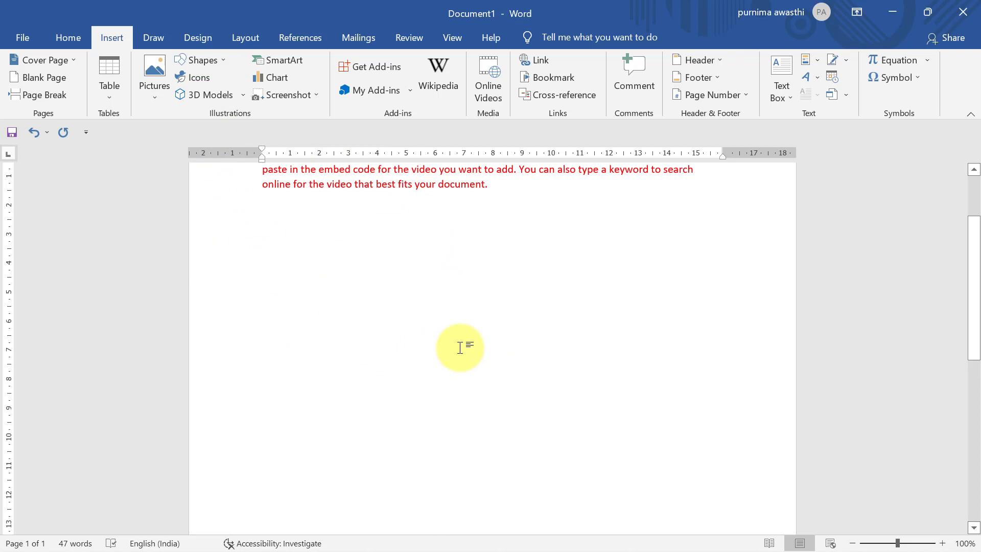
{"action": "left_click", "coordinate": [434, 80]}
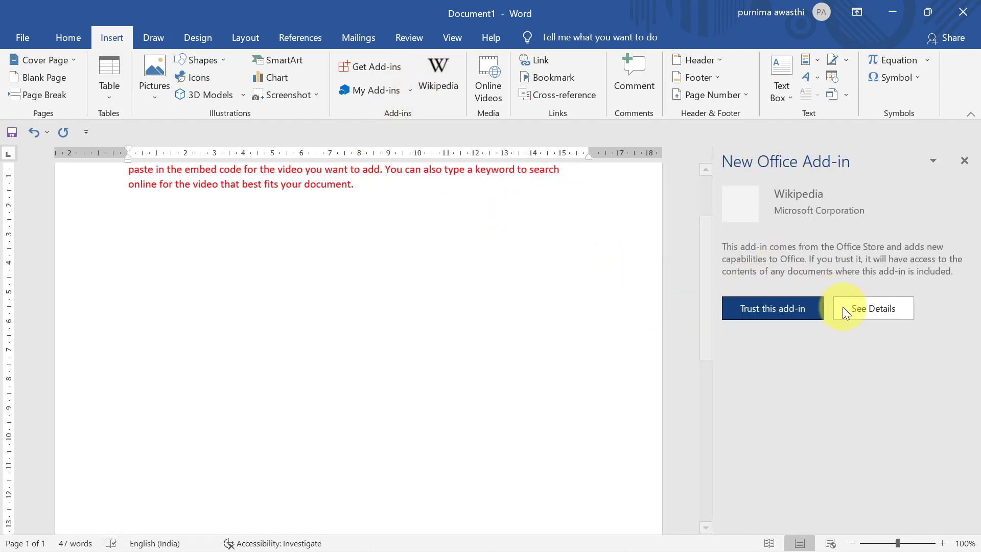
{"action": "left_click", "coordinate": [964, 160]}
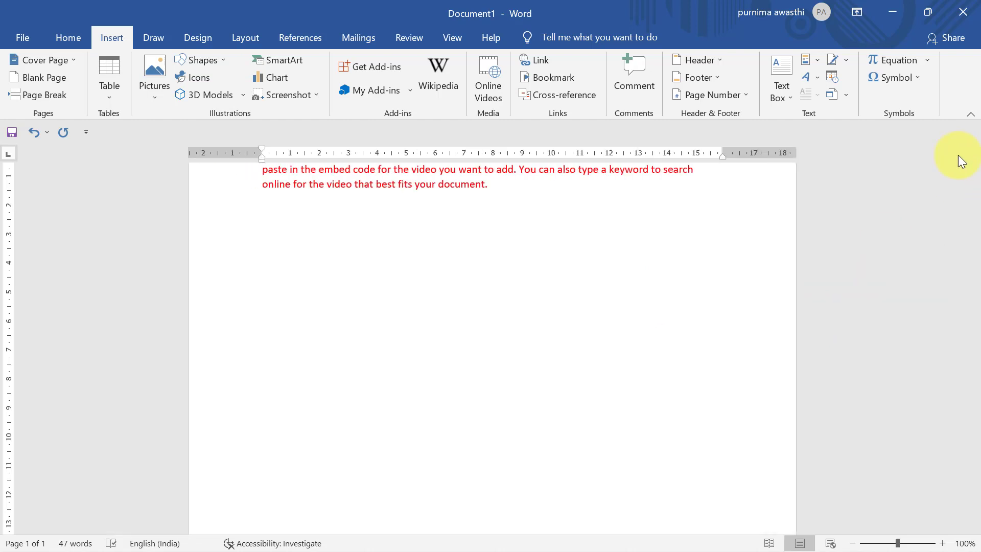
{"action": "left_click", "coordinate": [381, 71]}
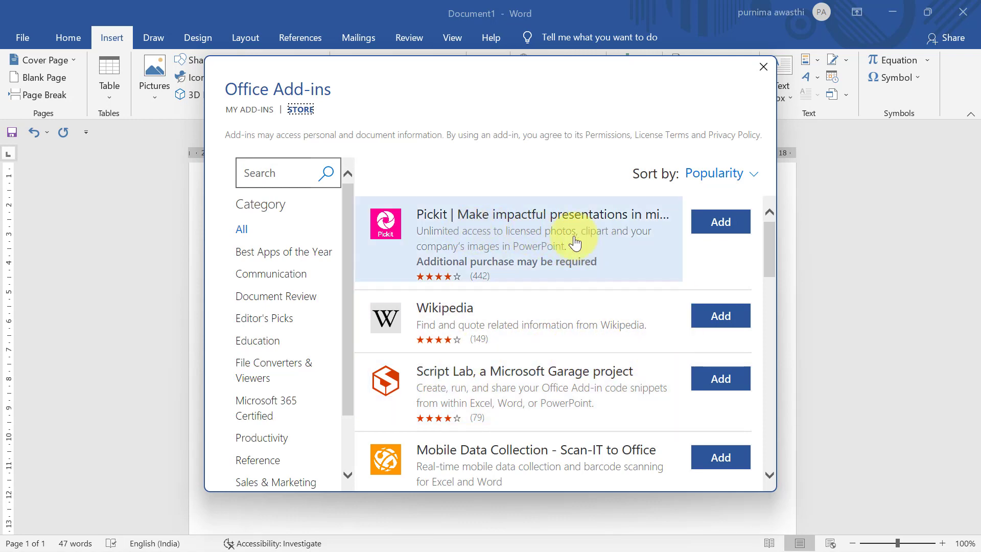
{"action": "left_click_drag", "start_coordinate": [766, 239], "coordinate": [780, 340]}
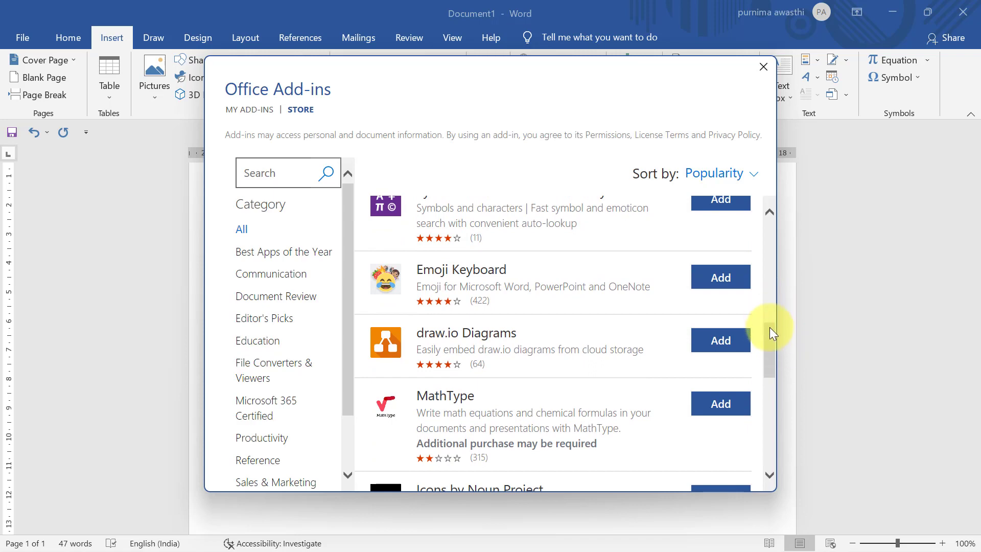
{"action": "left_click_drag", "start_coordinate": [769, 340], "coordinate": [770, 370]}
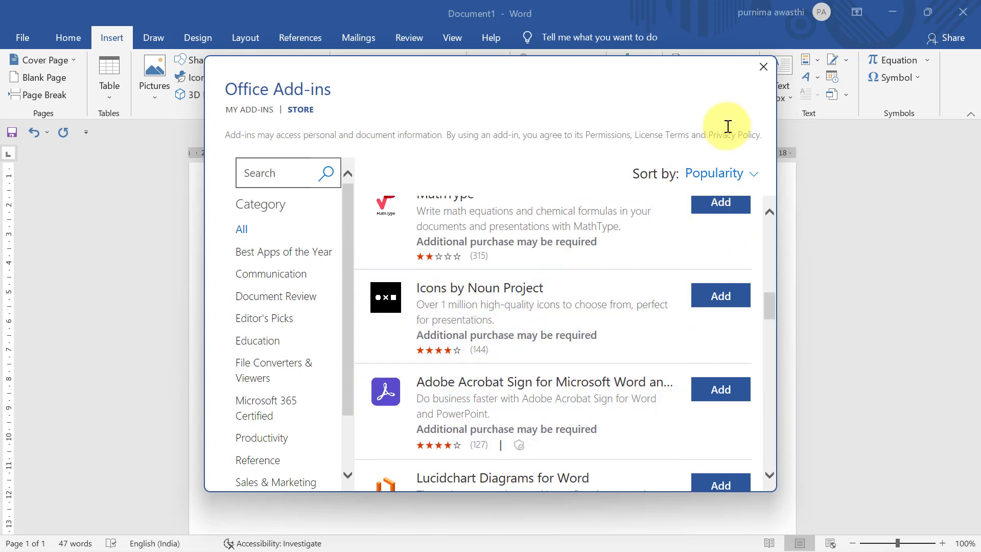
{"action": "left_click", "coordinate": [758, 72]}
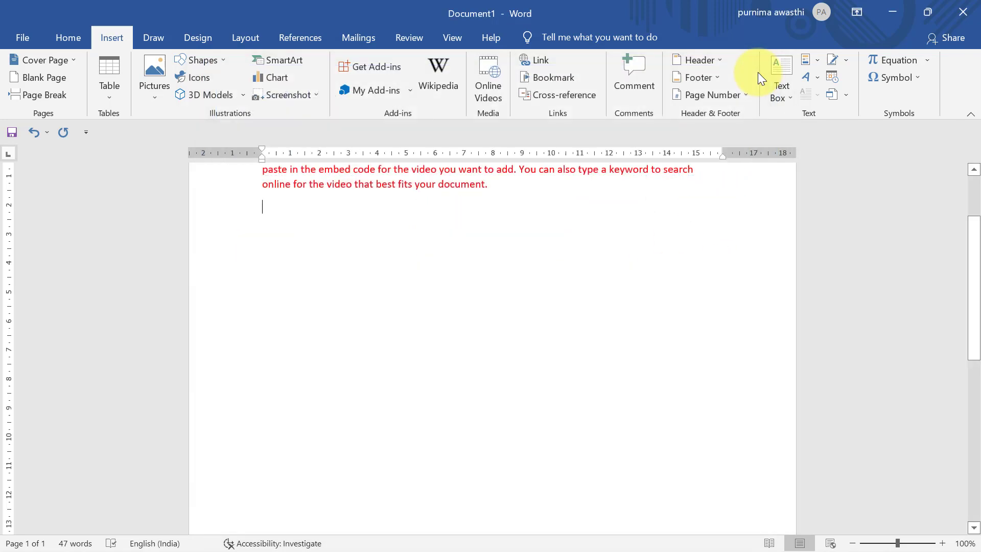
{"action": "left_click", "coordinate": [379, 90]}
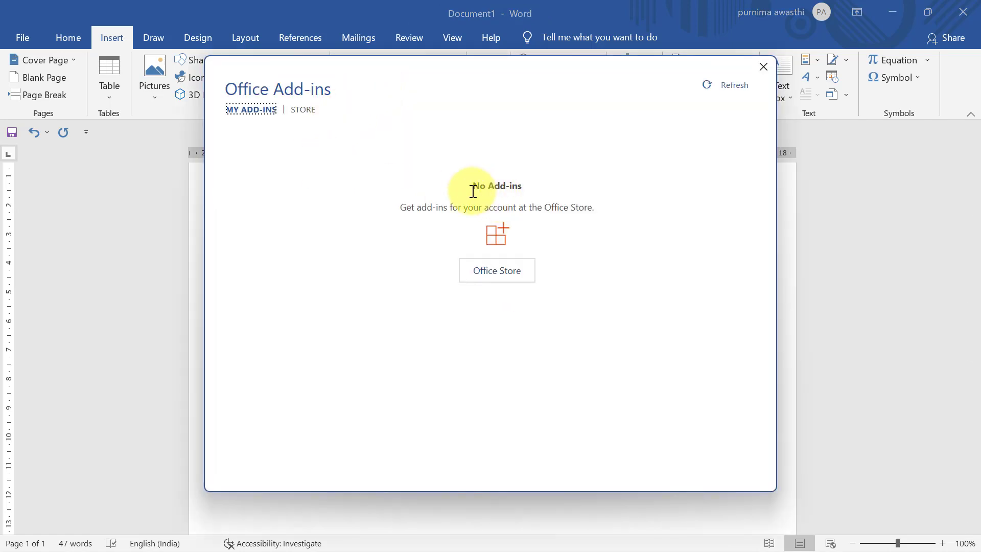
{"action": "left_click", "coordinate": [756, 65]}
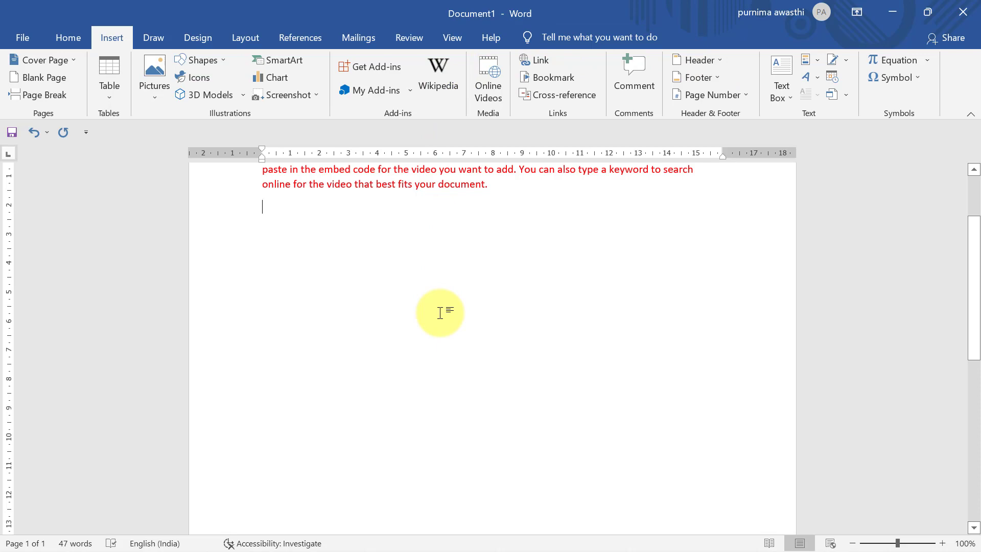
{"action": "left_click", "coordinate": [487, 92]}
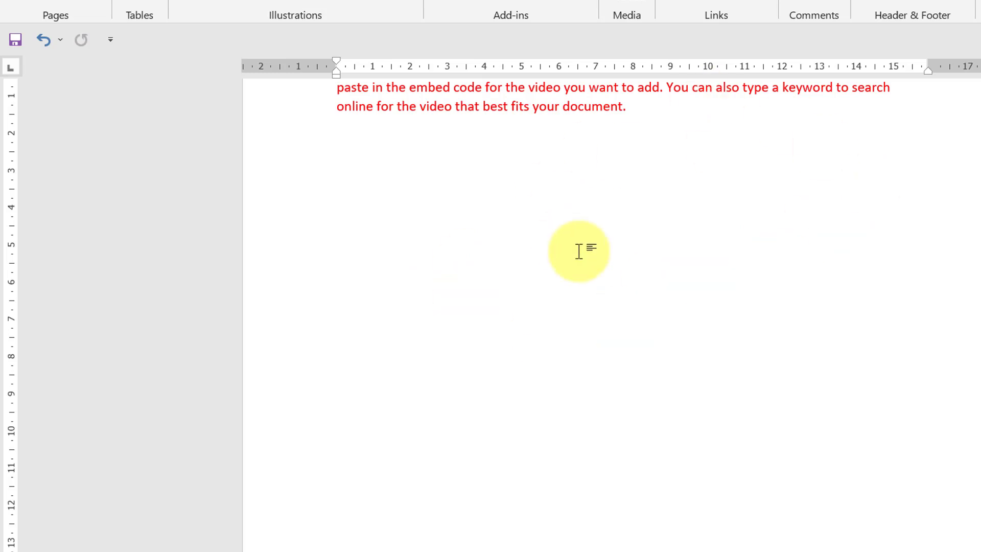
{"action": "mouse_move", "coordinate": [806, 551]}
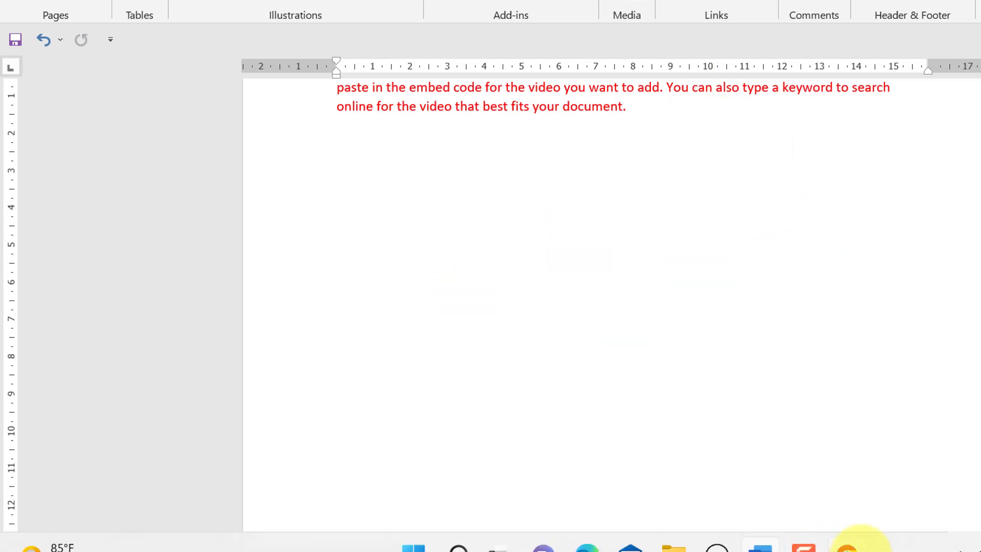
Step: In Chrome, copy the AI video's YouTube share link and pause the video
{"action": "left_click", "coordinate": [846, 547]}
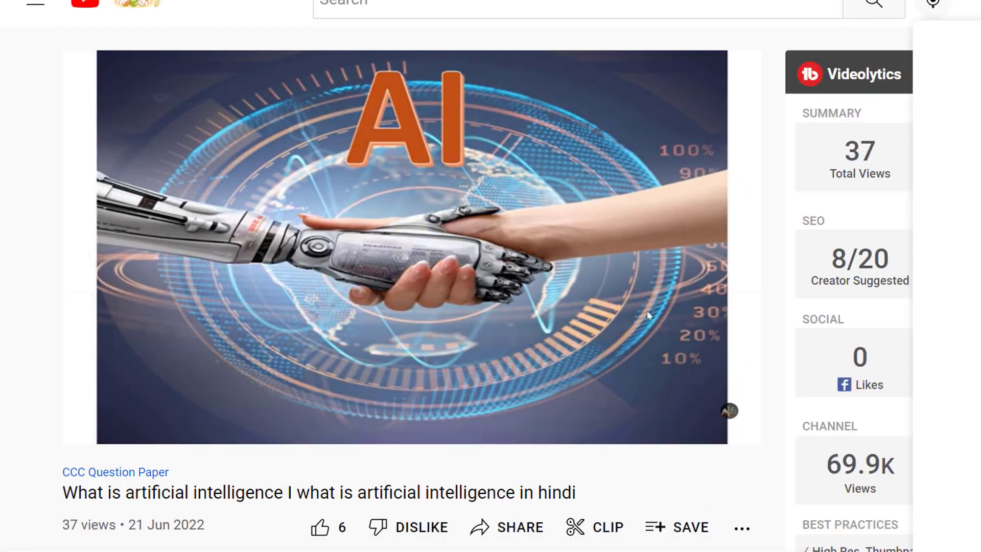
{"action": "scroll", "coordinate": [490, 286], "scroll_direction": "down", "scroll_amount": 3}
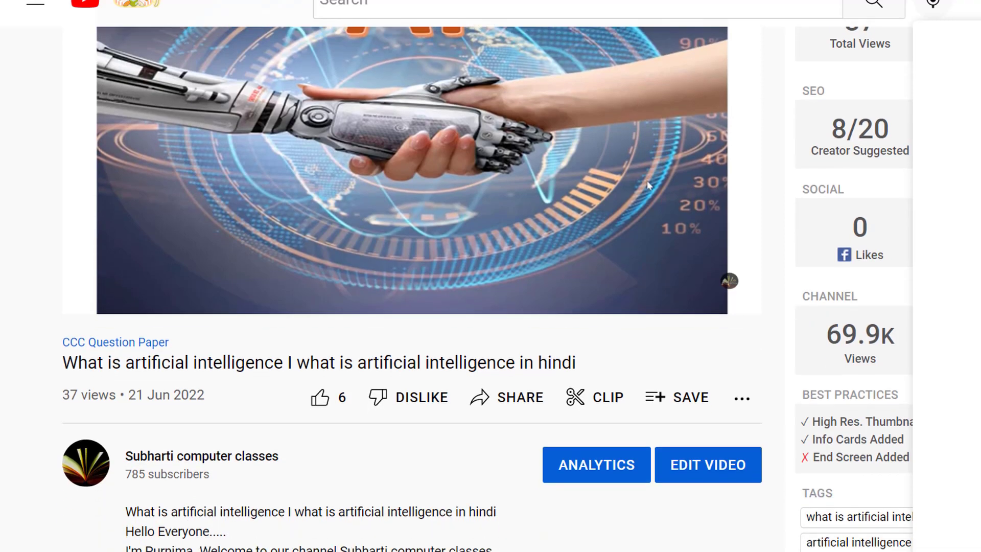
{"action": "scroll", "coordinate": [251, 363], "scroll_direction": "up", "scroll_amount": 3}
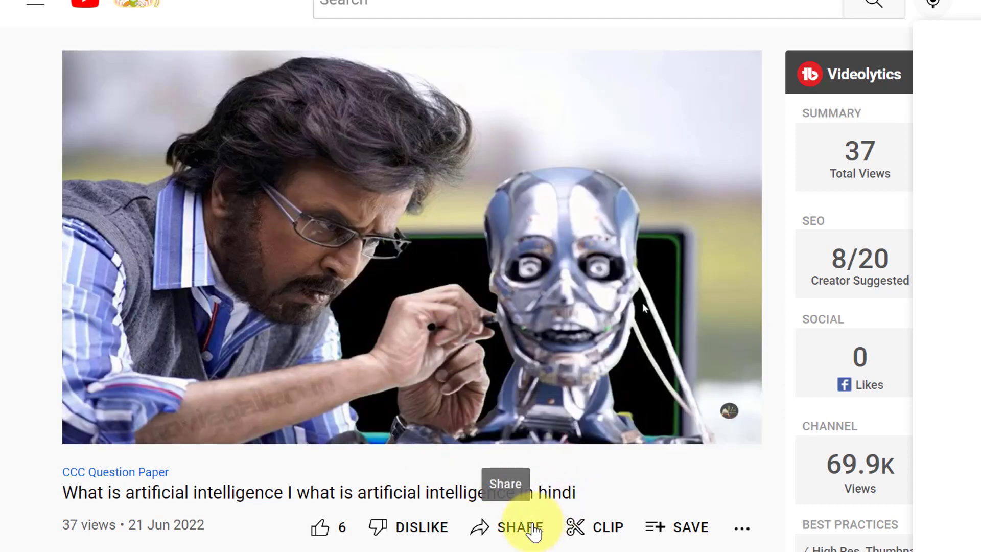
{"action": "left_click", "coordinate": [533, 532]}
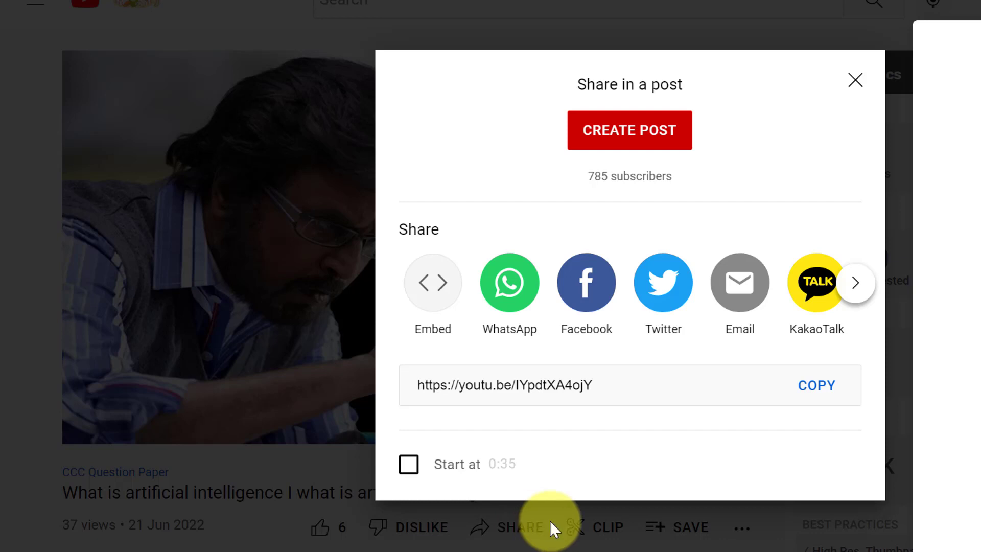
{"action": "left_click", "coordinate": [821, 390]}
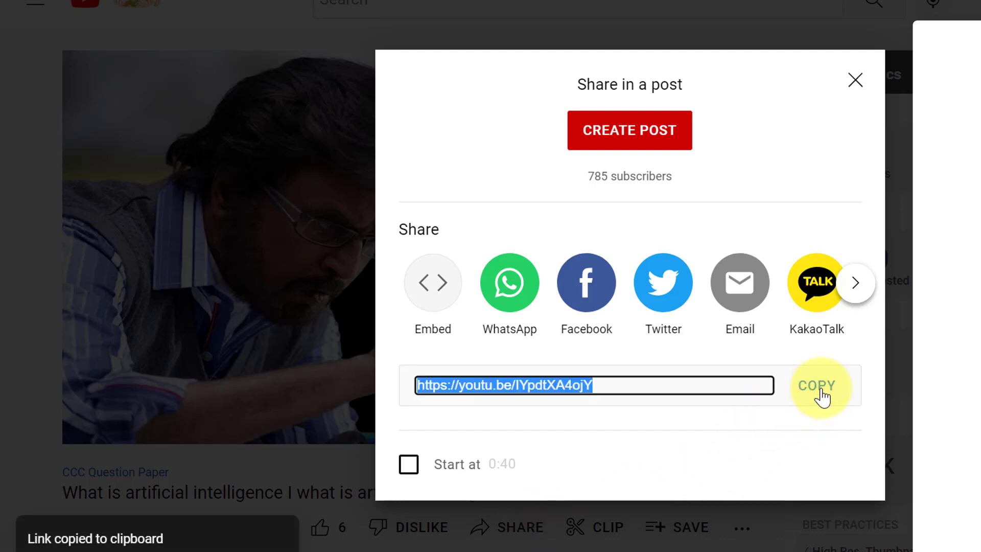
{"action": "left_click", "coordinate": [849, 80]}
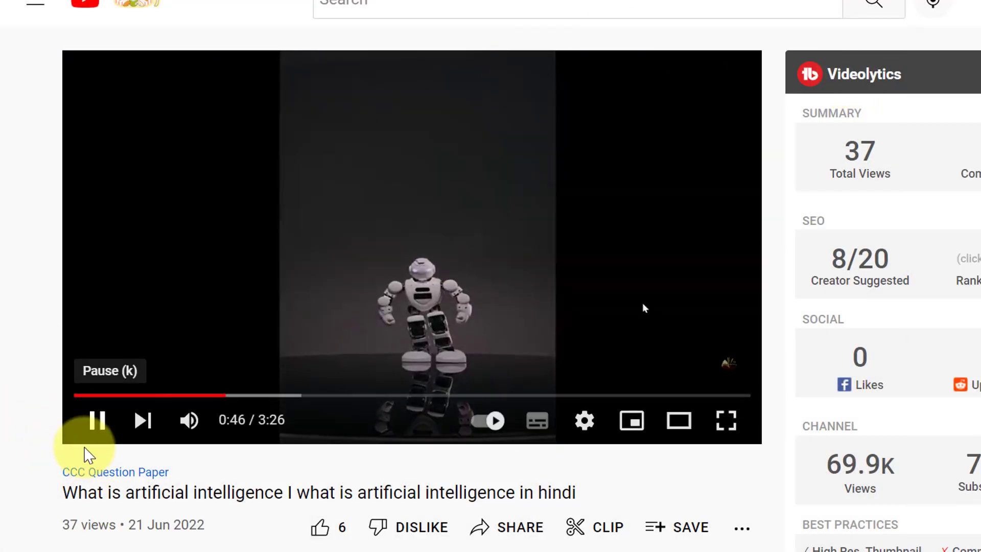
{"action": "left_click", "coordinate": [96, 418]}
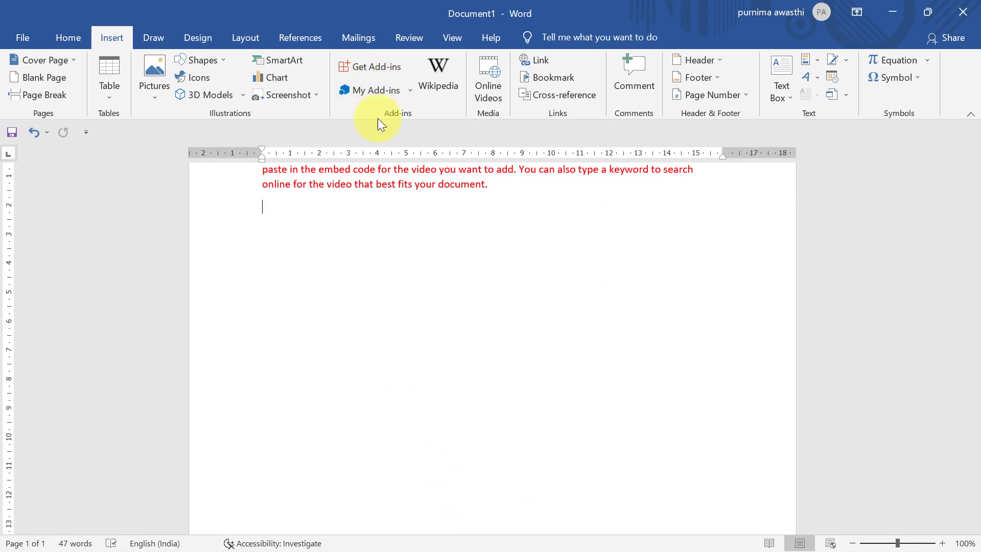
Step: Embed the YouTube AI video through Online Videos by pasting its copied link
{"action": "left_click", "coordinate": [483, 90]}
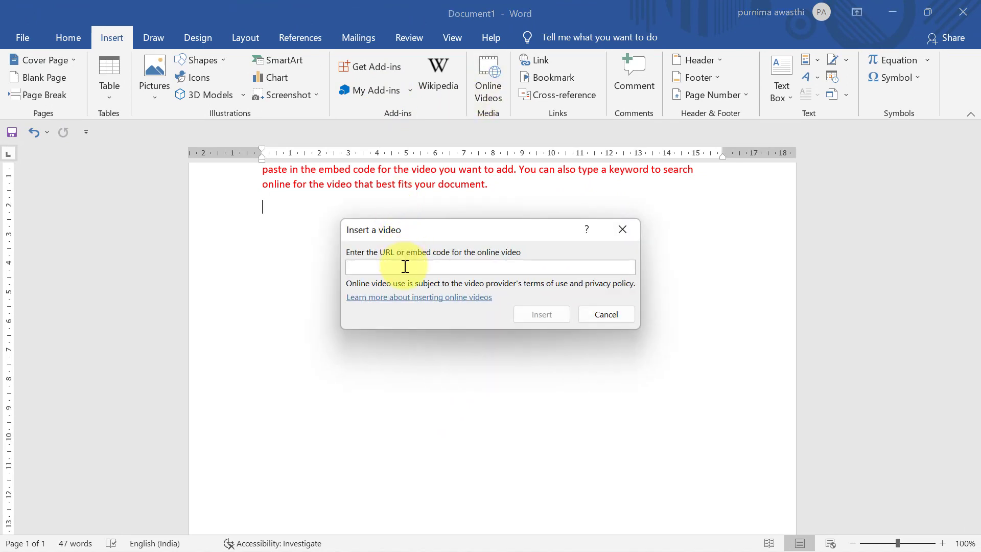
{"action": "key", "text": "ctrl+v"}
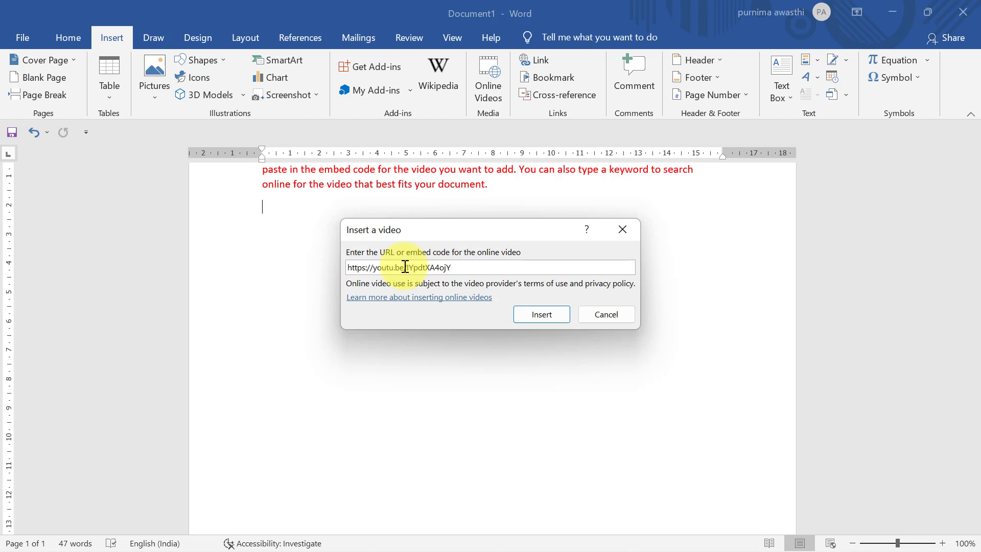
{"action": "left_click", "coordinate": [535, 320]}
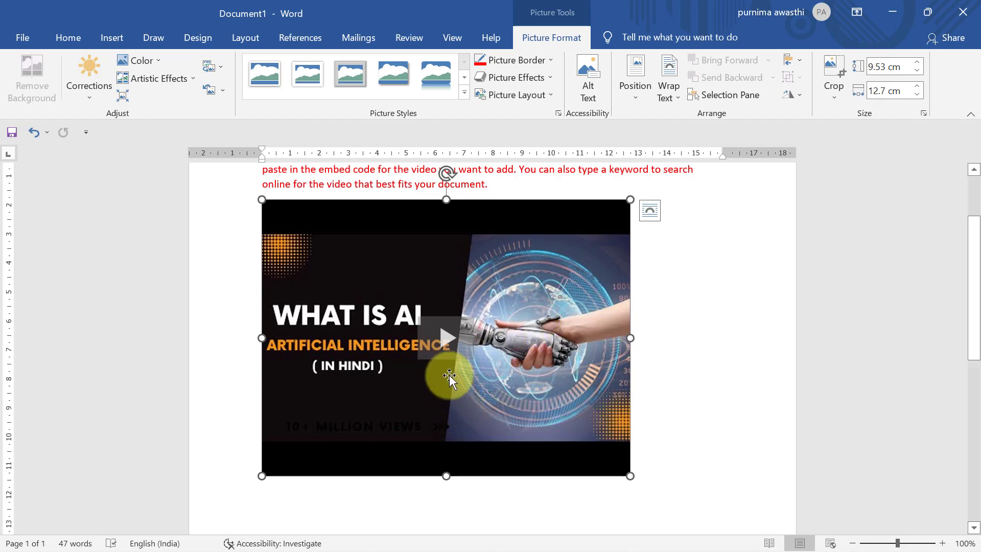
Step: Play the embedded video briefly, skip ahead, pause and close it, then delete the video
{"action": "left_click", "coordinate": [451, 340]}
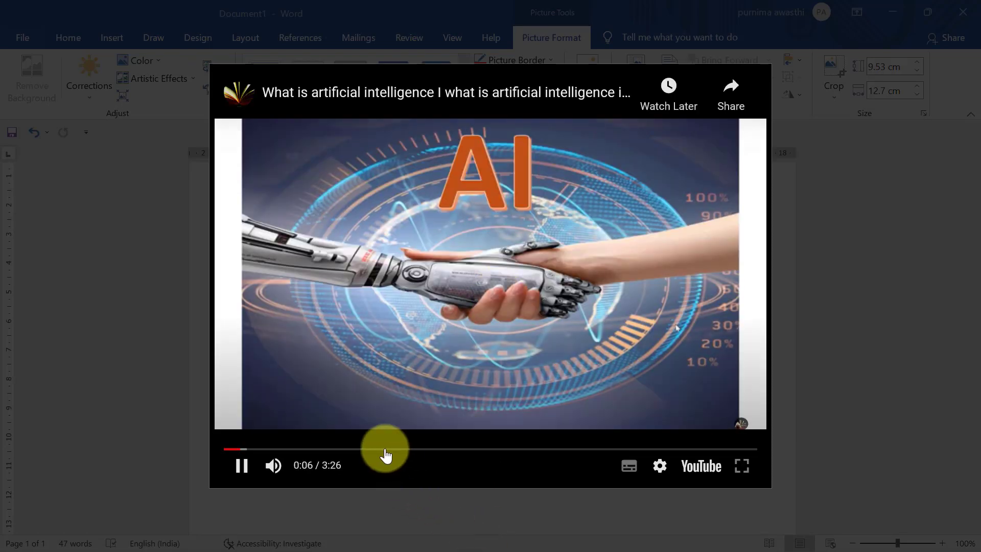
{"action": "left_click", "coordinate": [351, 449]}
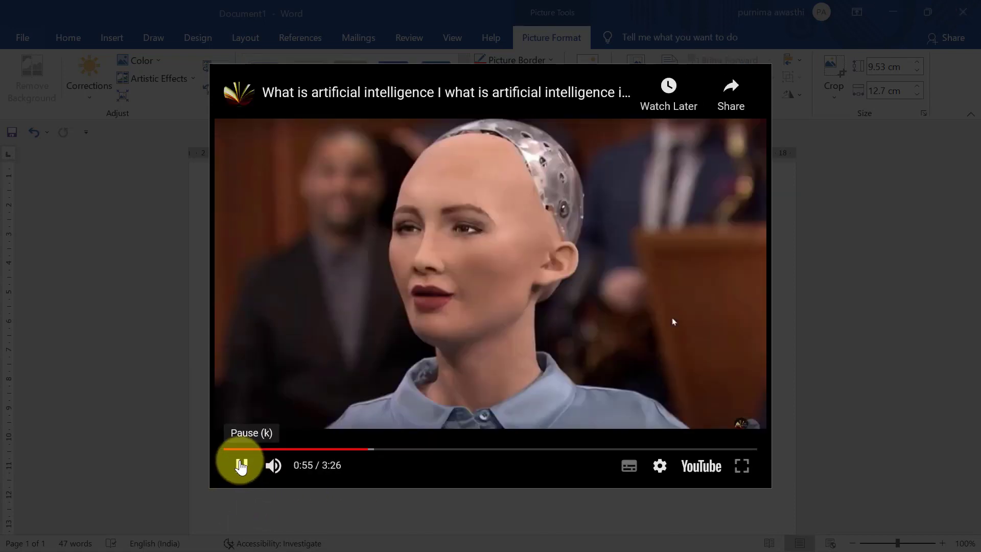
{"action": "left_click", "coordinate": [241, 466]}
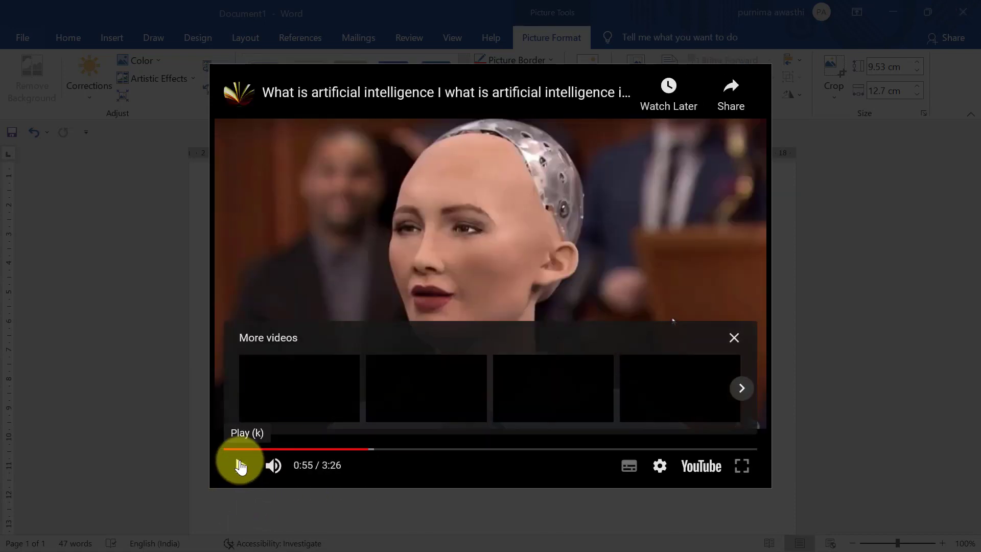
{"action": "left_click", "coordinate": [734, 340]}
{"action": "left_click", "coordinate": [879, 237]}
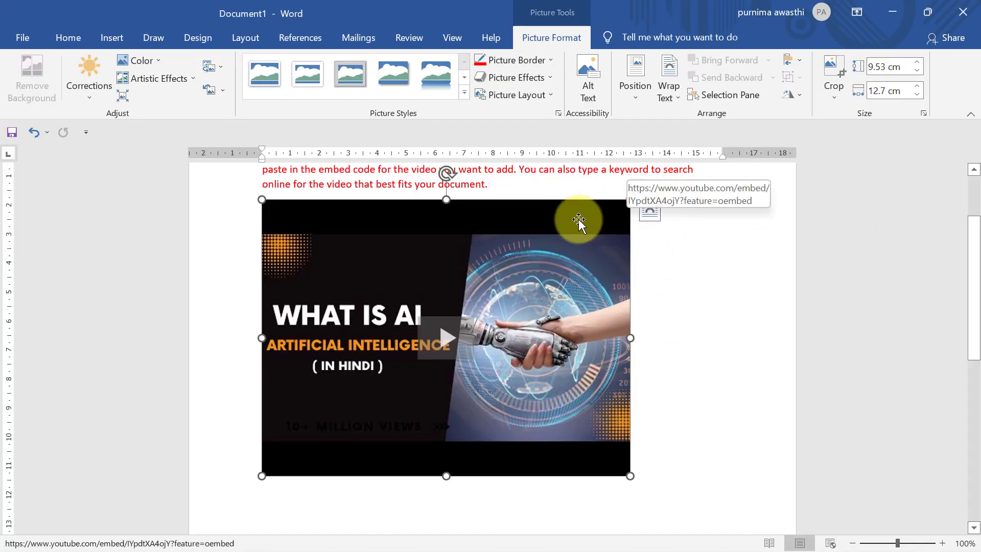
{"action": "key", "text": "Delete"}
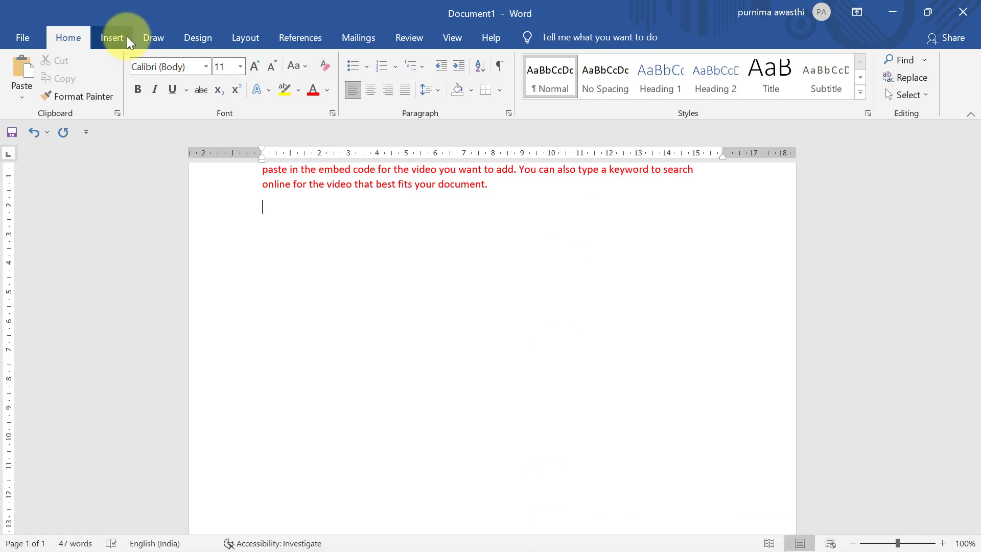
Step: Insert a hyperlink to D:\basic.docx by browsing to the basic document on DATA (D:)
{"action": "left_click", "coordinate": [112, 38]}
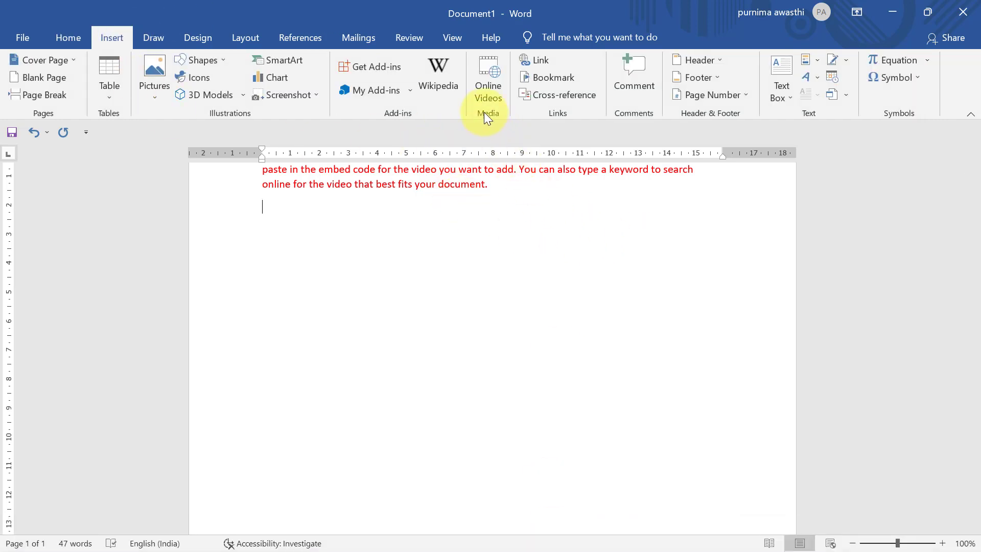
{"action": "left_click", "coordinate": [532, 59]}
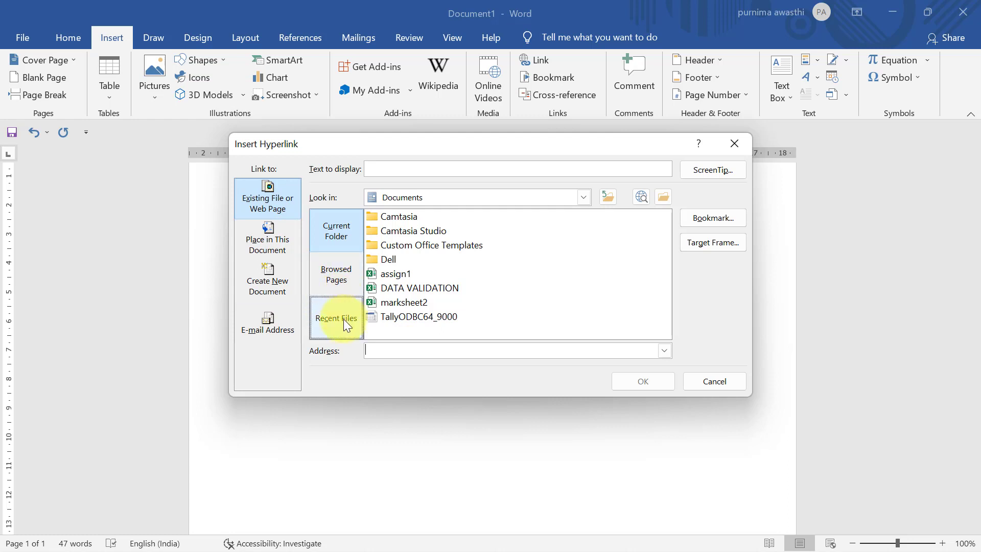
{"action": "left_click", "coordinate": [663, 197]}
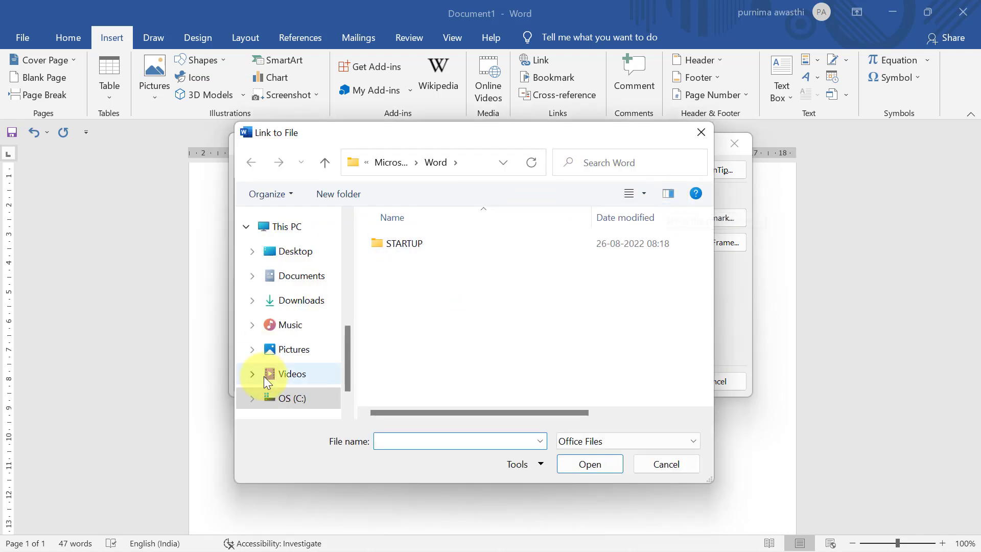
{"action": "left_click", "coordinate": [348, 412]}
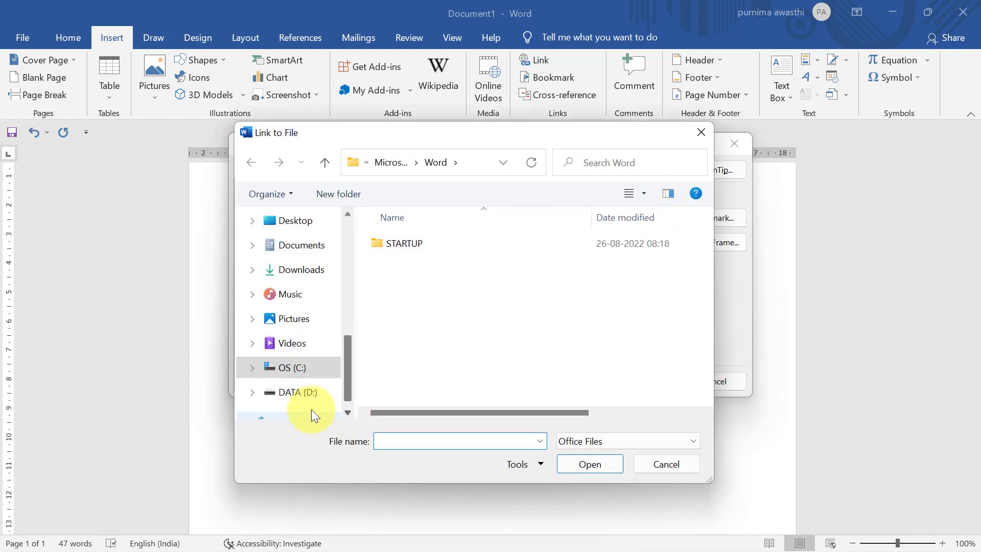
{"action": "left_click", "coordinate": [308, 394]}
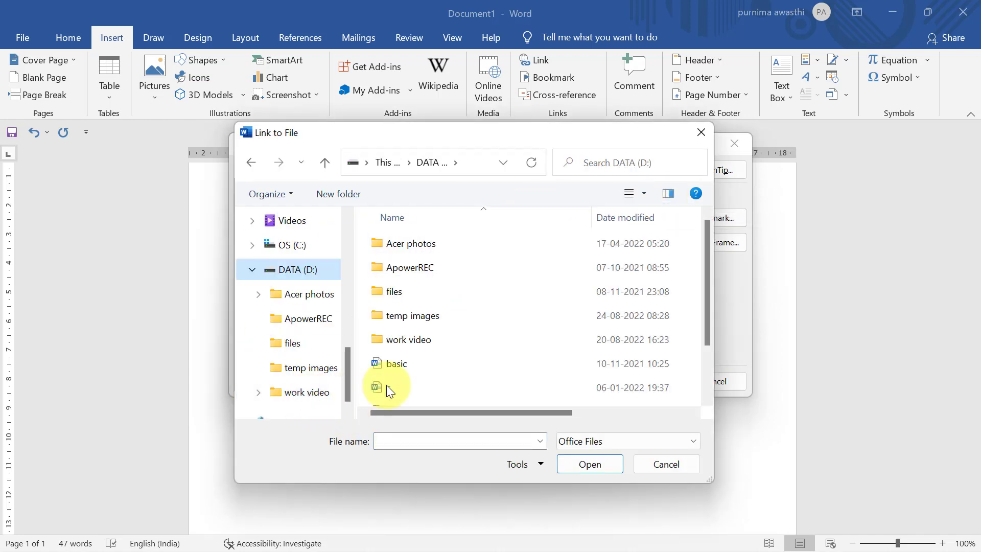
{"action": "left_click", "coordinate": [409, 366]}
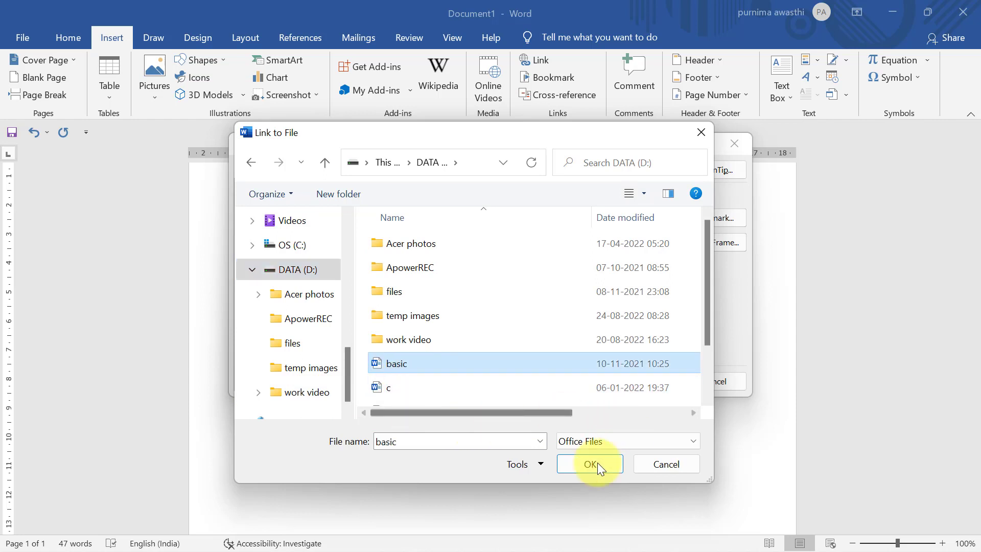
{"action": "left_click", "coordinate": [573, 463]}
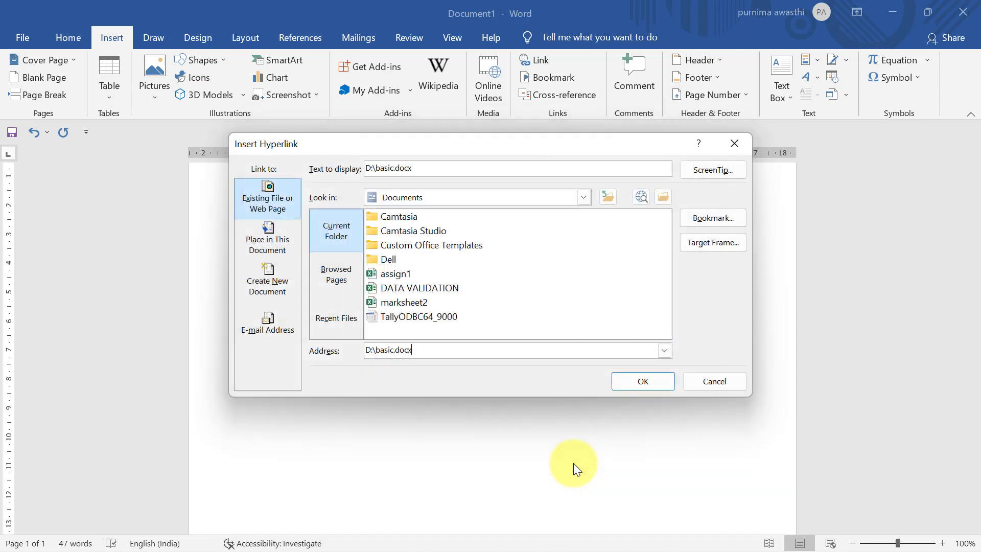
{"action": "left_click", "coordinate": [622, 376]}
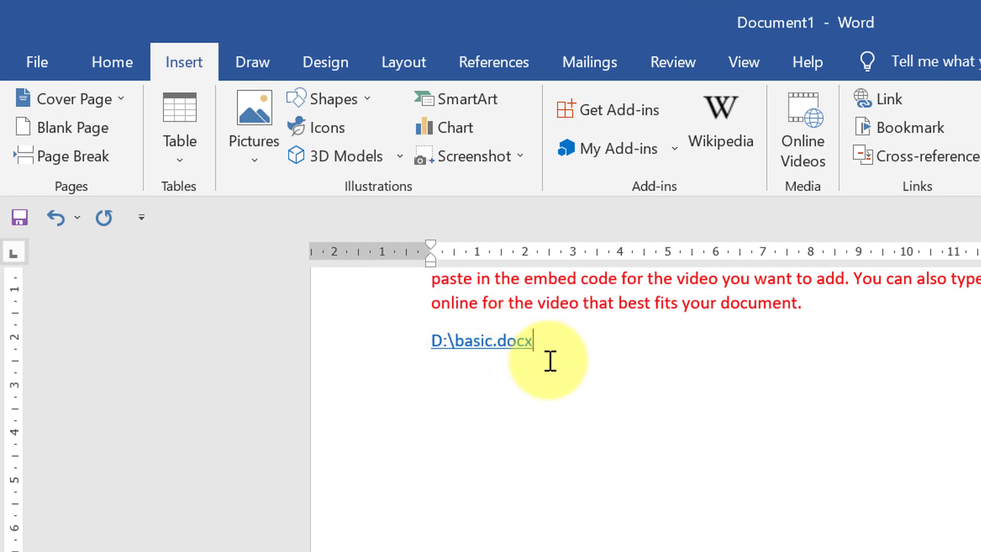
Step: Follow the D:\basic.docx hyperlink to open the basic document, then close its window
{"action": "left_click_drag", "start_coordinate": [530, 346], "coordinate": [500, 343]}
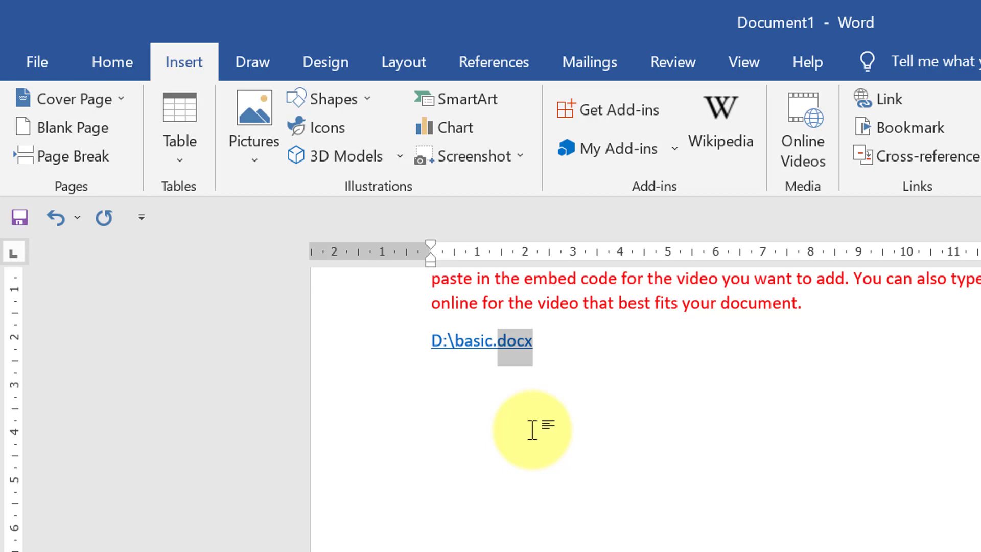
{"action": "left_click", "coordinate": [613, 466]}
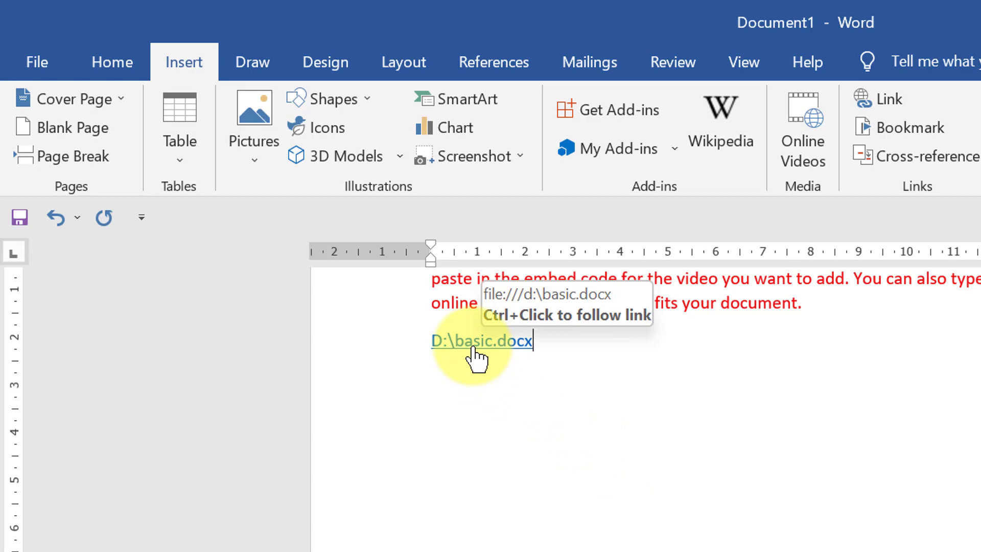
{"action": "left_click", "coordinate": [471, 345], "text": "ctrl"}
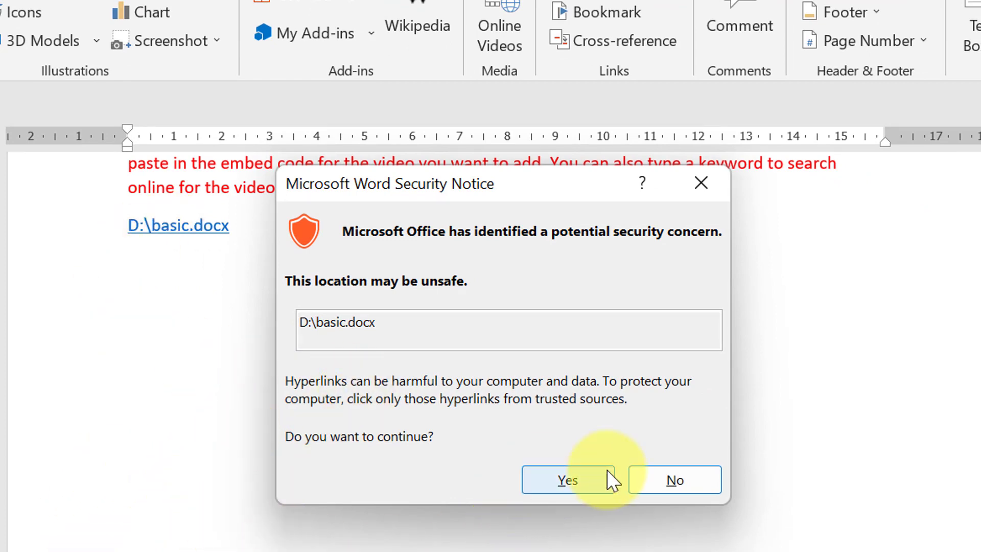
{"action": "left_click", "coordinate": [599, 482]}
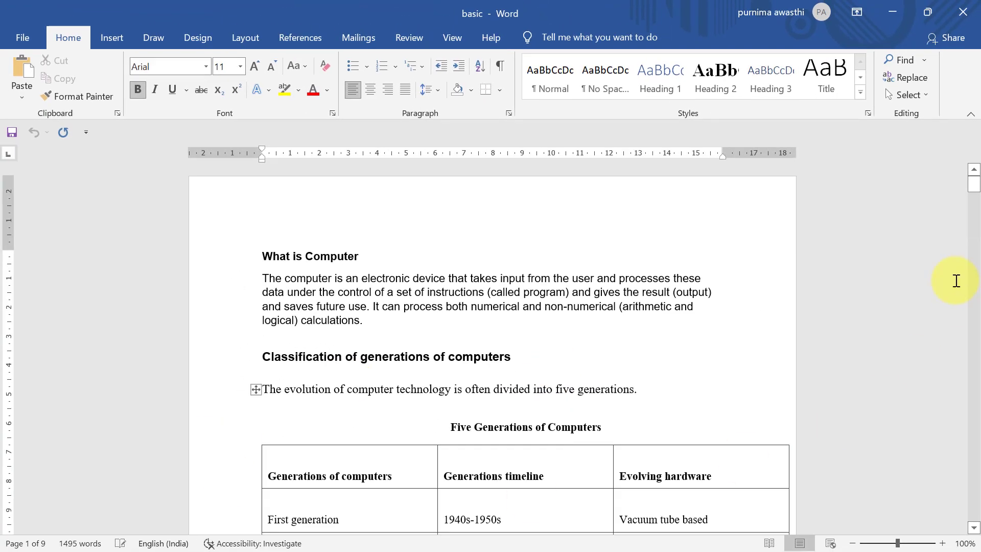
{"action": "mouse_move", "coordinate": [976, 185]}
{"action": "left_mouse_down"}
{"action": "mouse_move", "coordinate": [970, 295]}
{"action": "mouse_move", "coordinate": [972, 183]}
{"action": "left_mouse_up"}
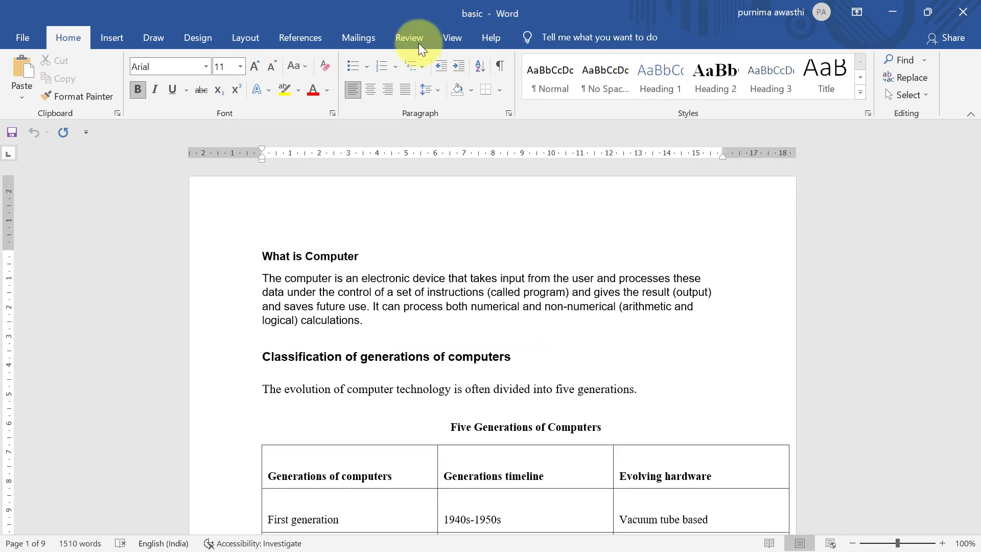
{"action": "left_click", "coordinate": [972, 14]}
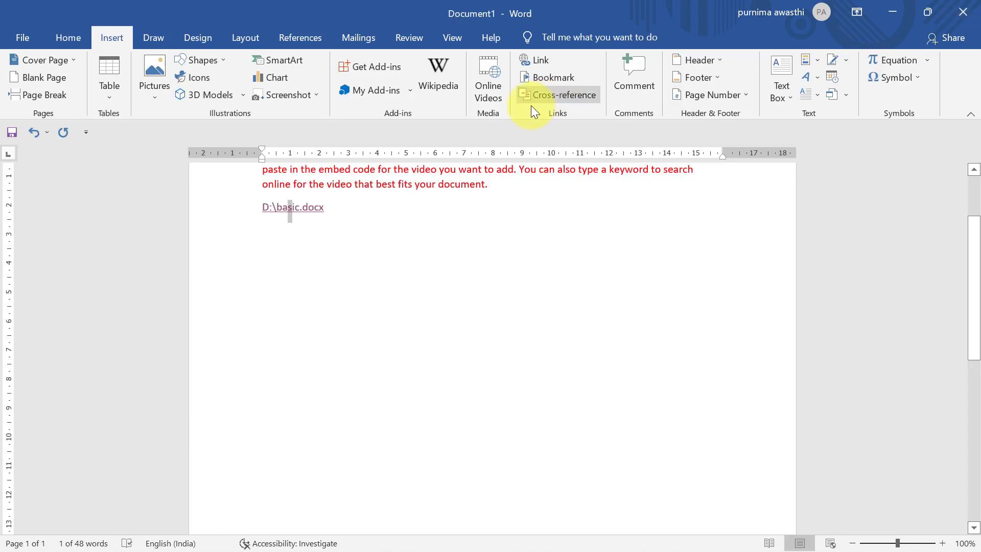
Step: Select and delete the D:\basic.docx hyperlink text
{"action": "left_click", "coordinate": [382, 216]}
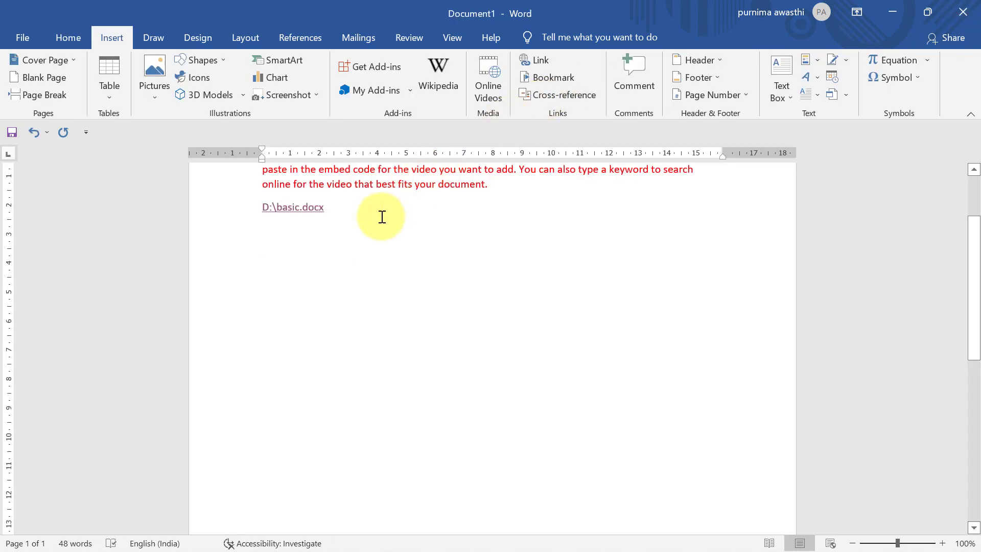
{"action": "left_click_drag", "start_coordinate": [382, 217], "coordinate": [181, 230]}
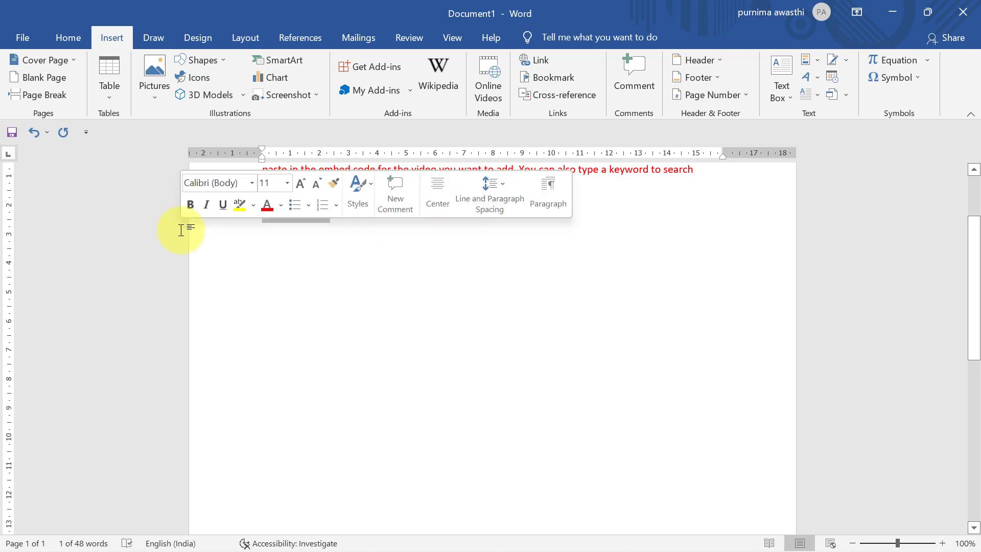
{"action": "key", "text": "Delete"}
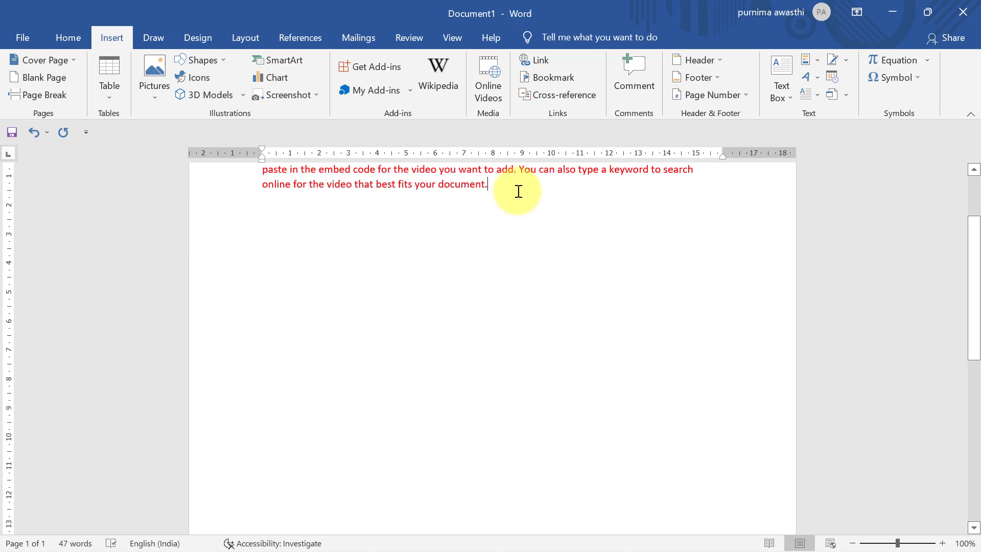
Step: Add a new line after the red paragraph and generate sample text with =rand()
{"action": "left_click", "coordinate": [505, 188]}
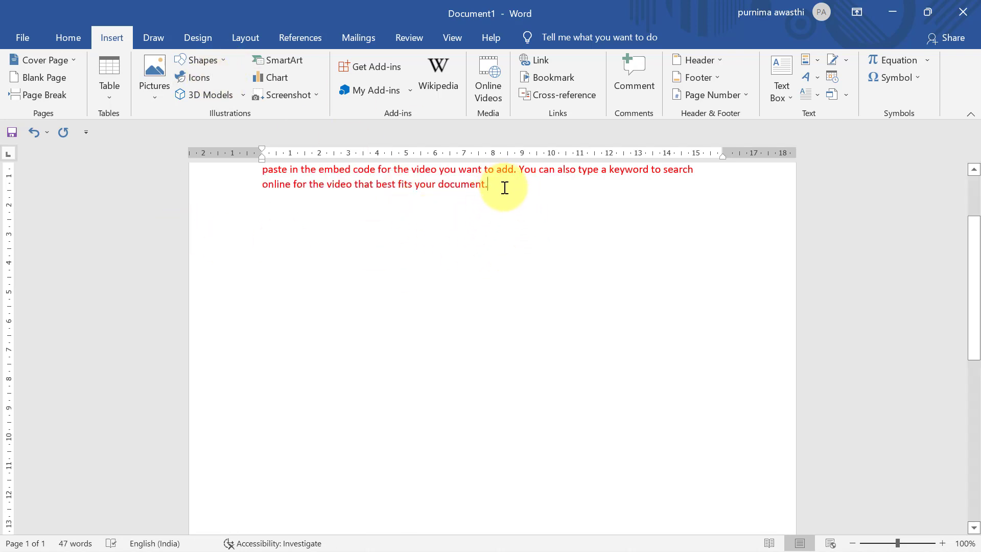
{"action": "key", "text": "Return"}
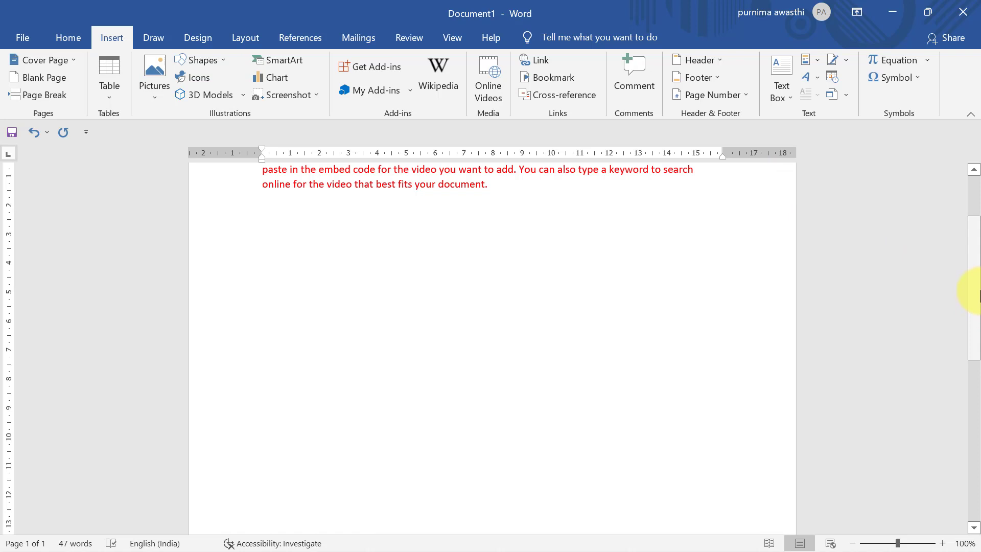
{"action": "left_click_drag", "start_coordinate": [973, 286], "coordinate": [973, 246]}
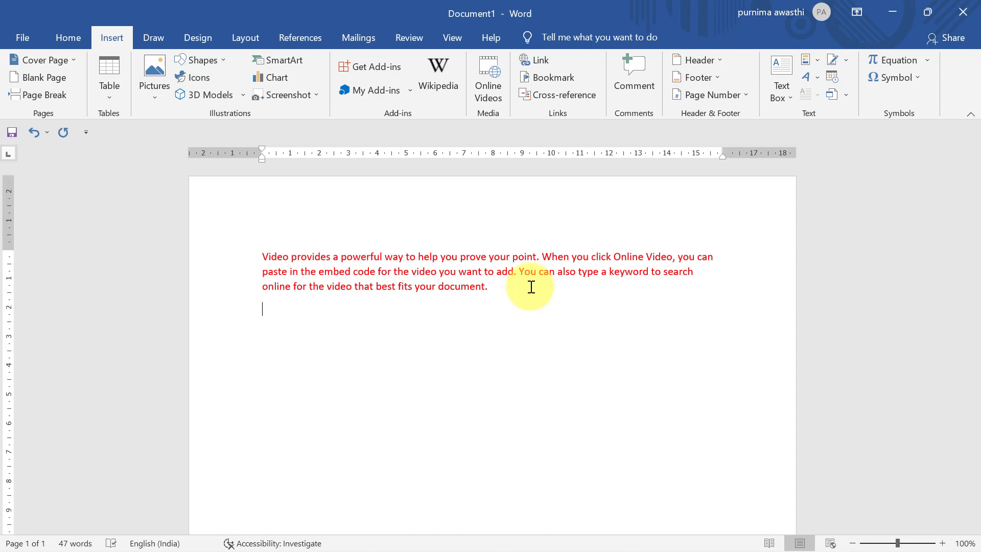
{"action": "type", "text": "=rand()"}
{"action": "key", "text": "Return"}
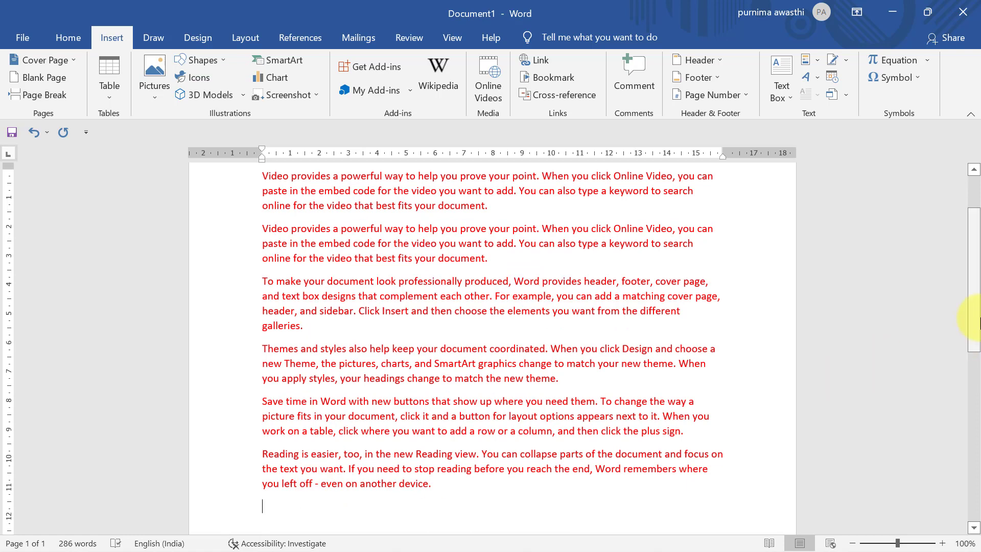
{"action": "left_click_drag", "start_coordinate": [977, 319], "coordinate": [972, 208]}
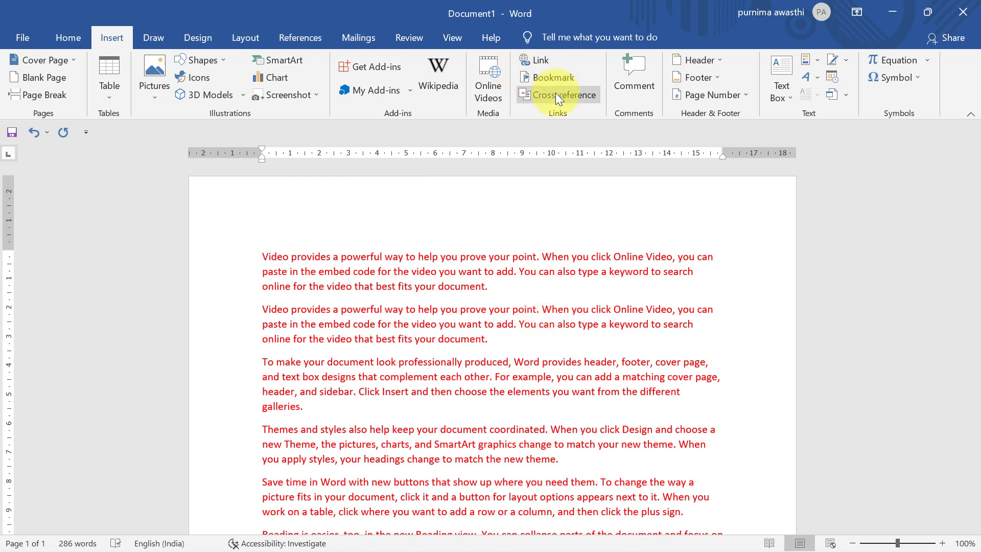
Step: Change the first paragraph's font colour from red to Dark Blue
{"action": "left_click", "coordinate": [500, 291]}
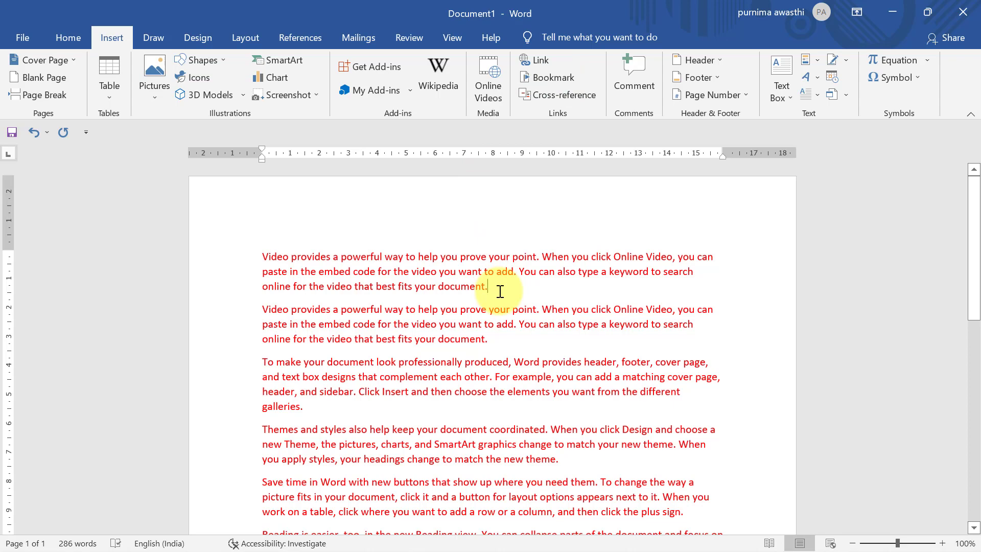
{"action": "double_click", "coordinate": [197, 256]}
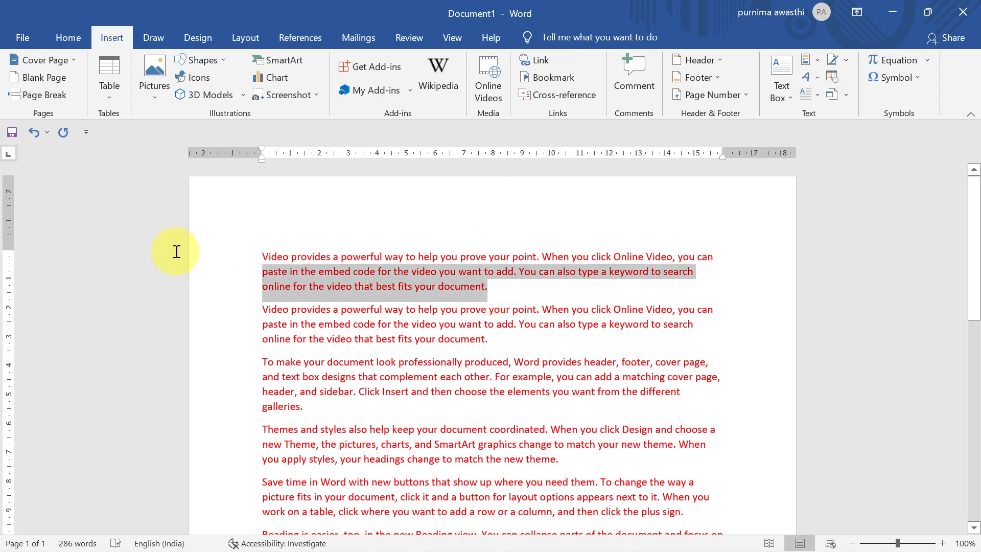
{"action": "left_click", "coordinate": [74, 38]}
{"action": "left_click", "coordinate": [326, 91]}
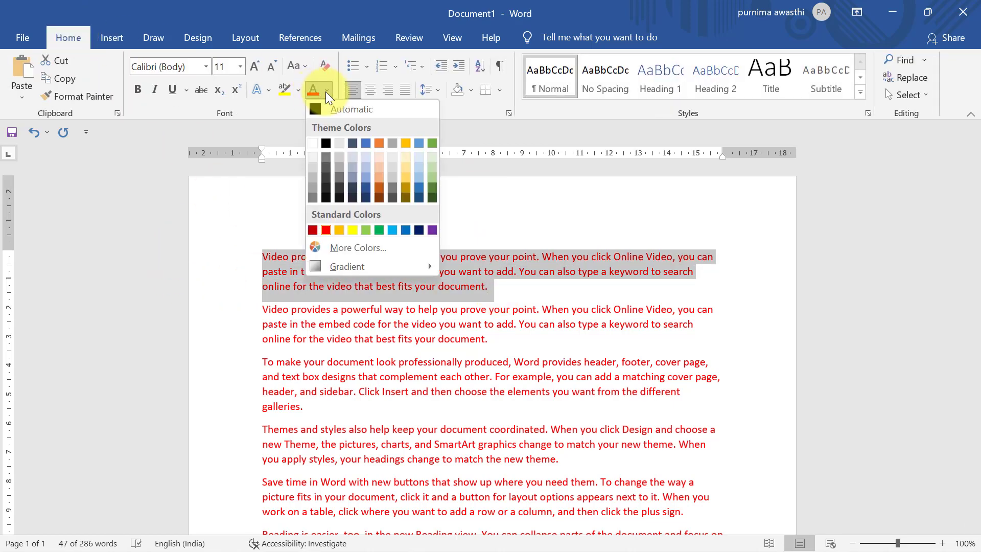
{"action": "left_click", "coordinate": [430, 154]}
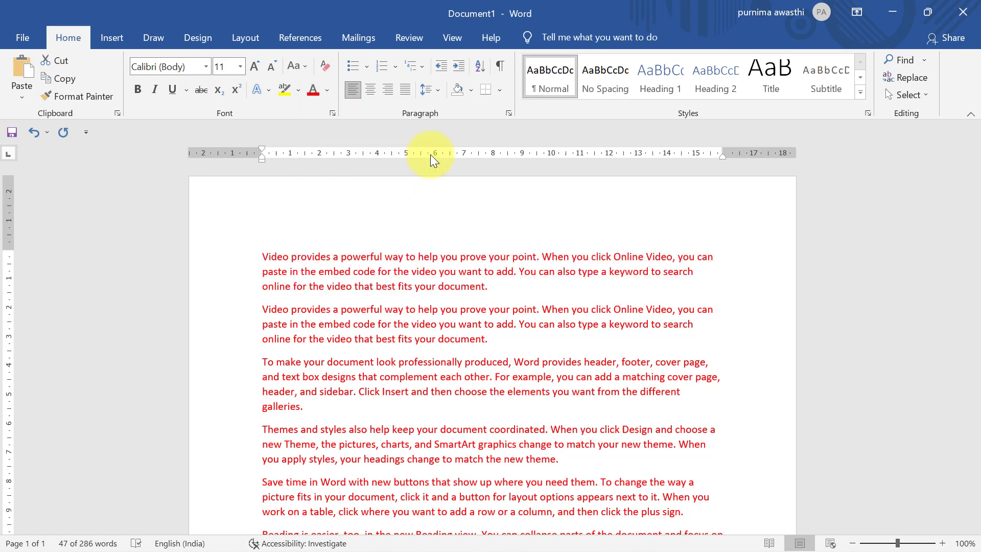
{"action": "left_click", "coordinate": [330, 90]}
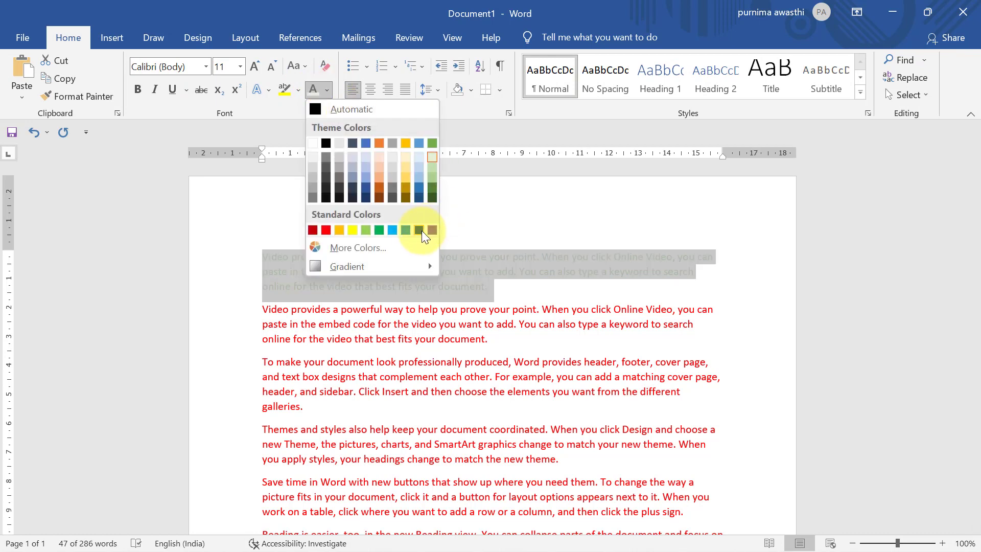
{"action": "left_click", "coordinate": [417, 231]}
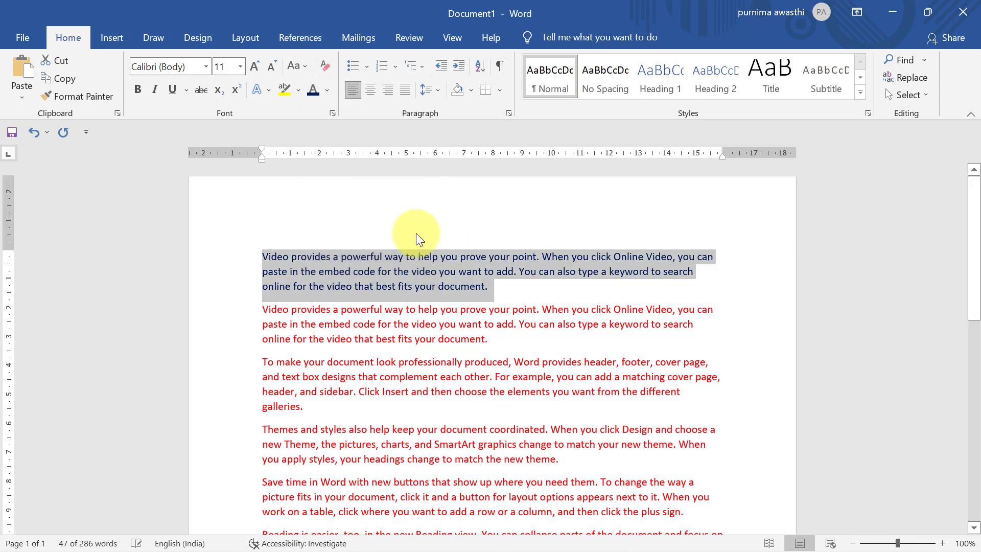
{"action": "left_click", "coordinate": [576, 301]}
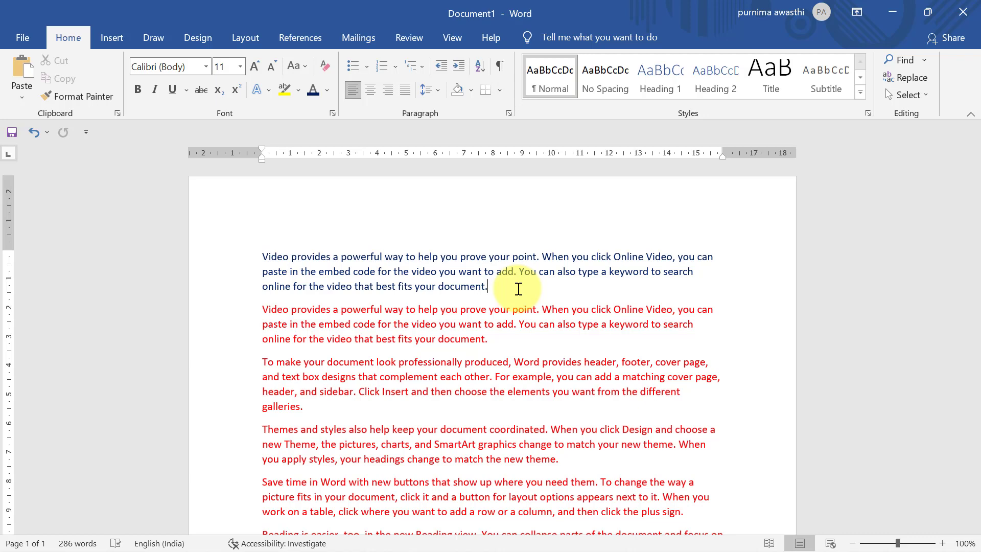
{"action": "left_click", "coordinate": [110, 33]}
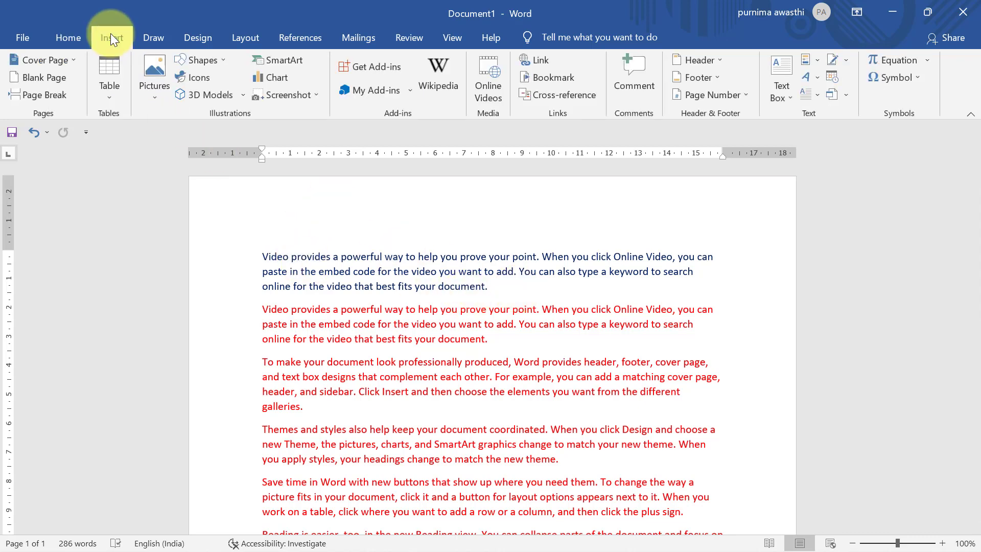
{"action": "left_click", "coordinate": [552, 79]}
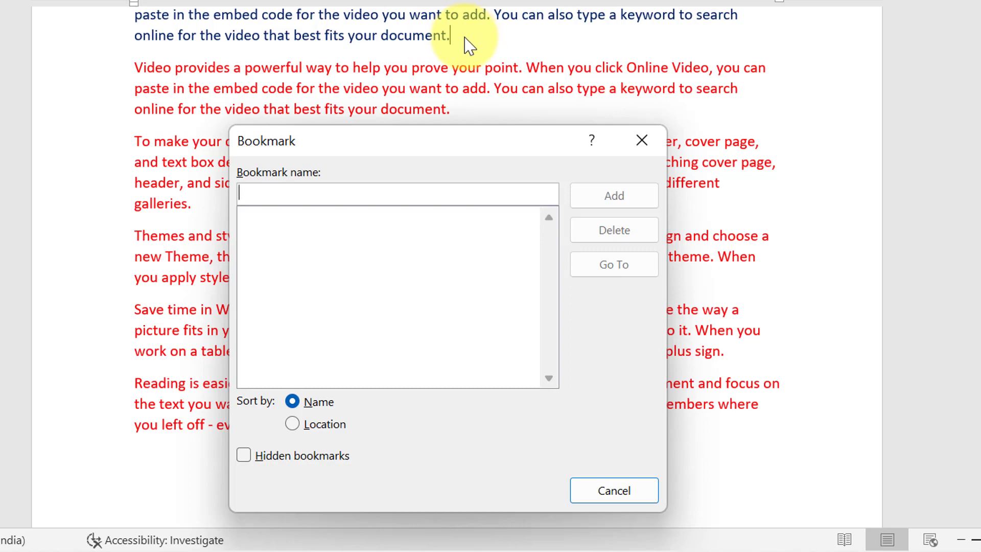
{"action": "type", "text": "a"}
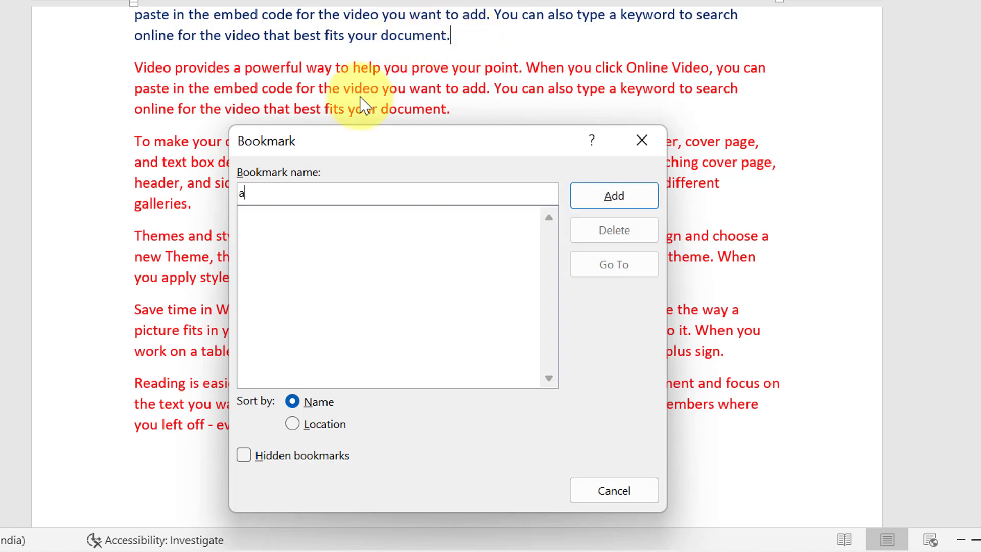
{"action": "left_click", "coordinate": [620, 200]}
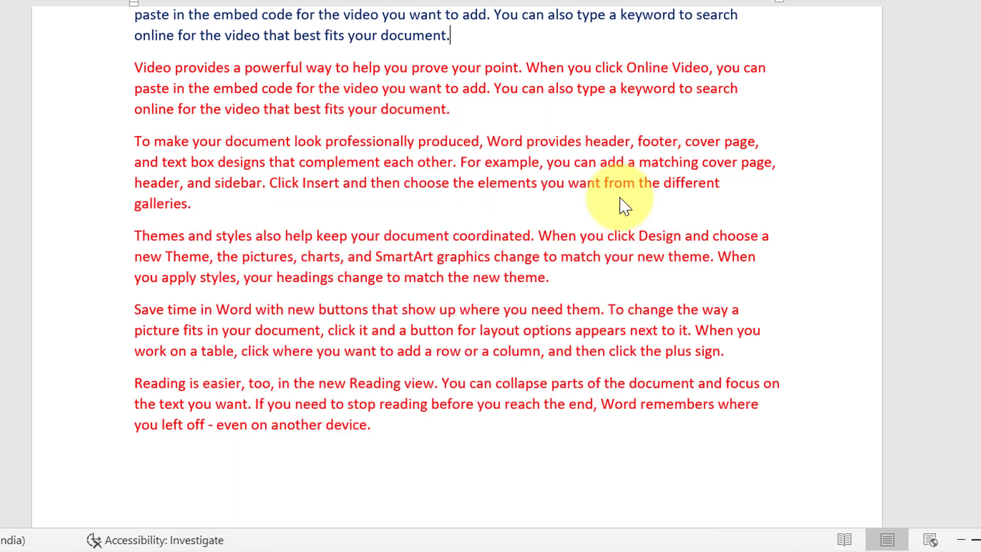
{"action": "left_click", "coordinate": [412, 384]}
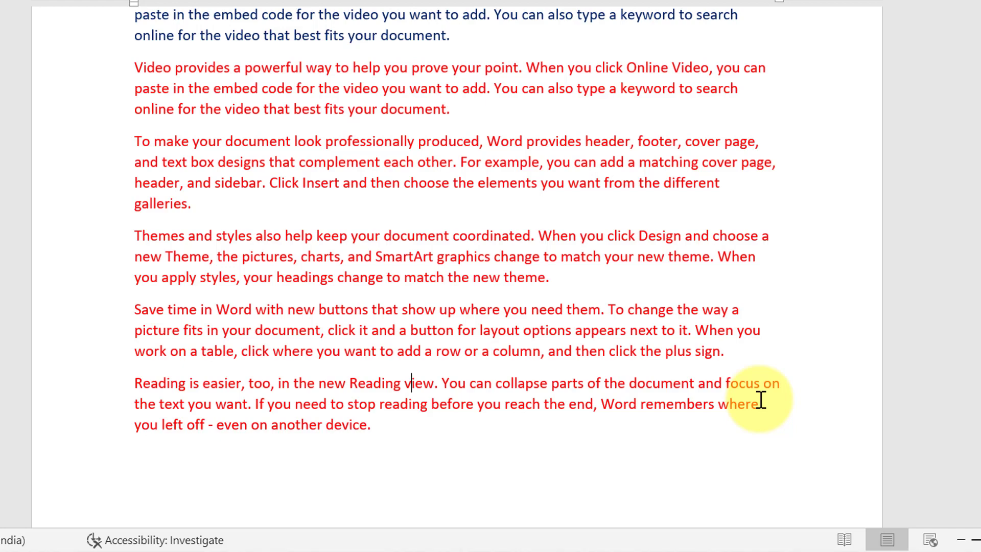
{"action": "left_click", "coordinate": [501, 258]}
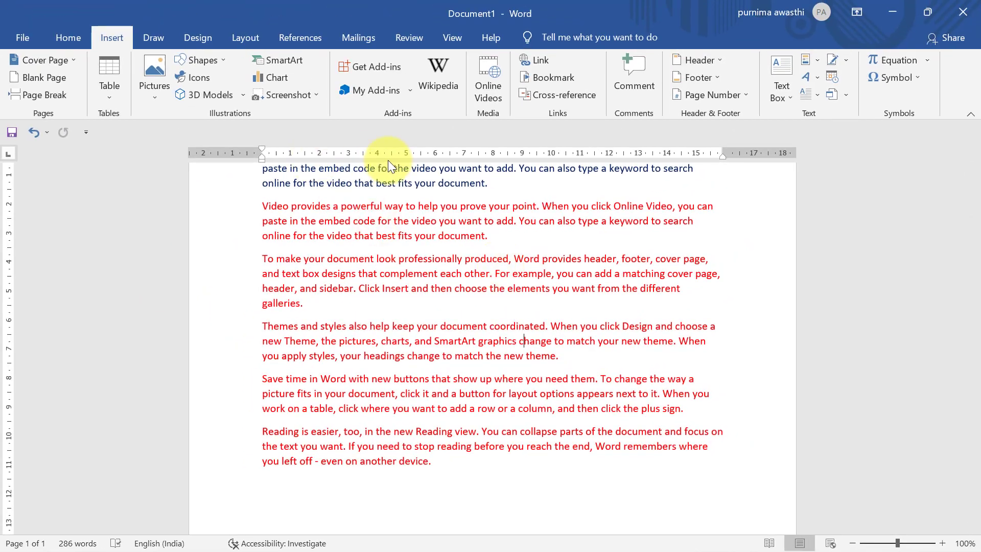
{"action": "left_click", "coordinate": [550, 76]}
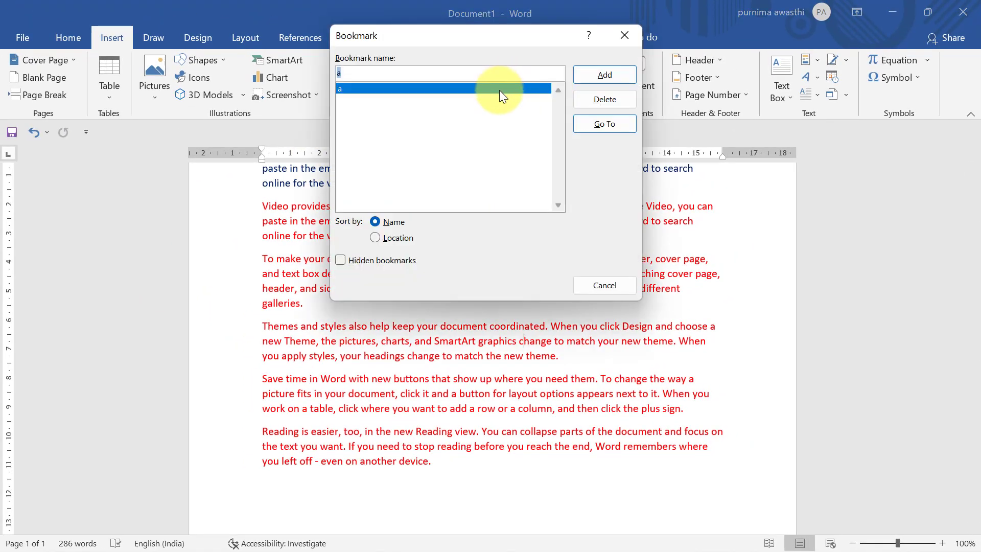
{"action": "left_click", "coordinate": [587, 123]}
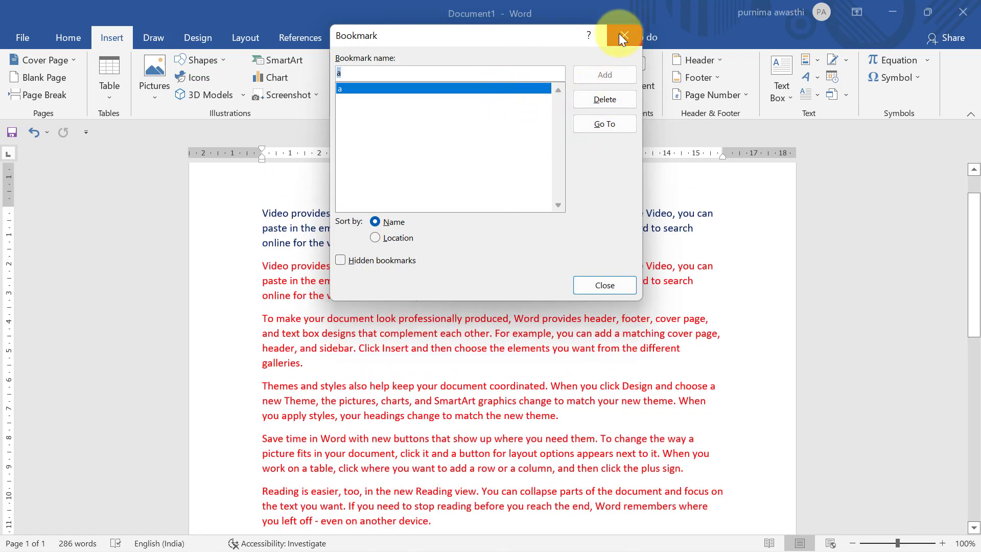
{"action": "left_click", "coordinate": [618, 33]}
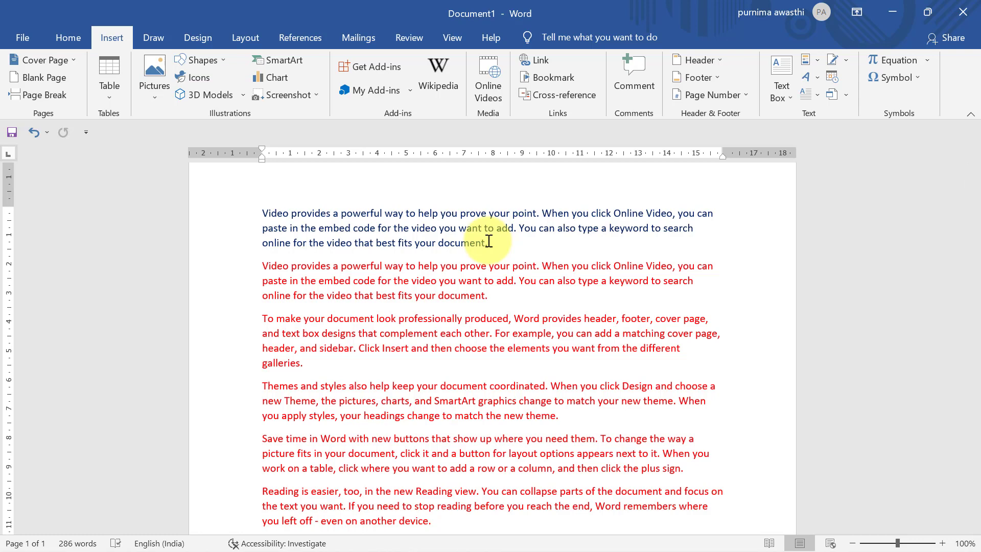
{"action": "left_click", "coordinate": [552, 78]}
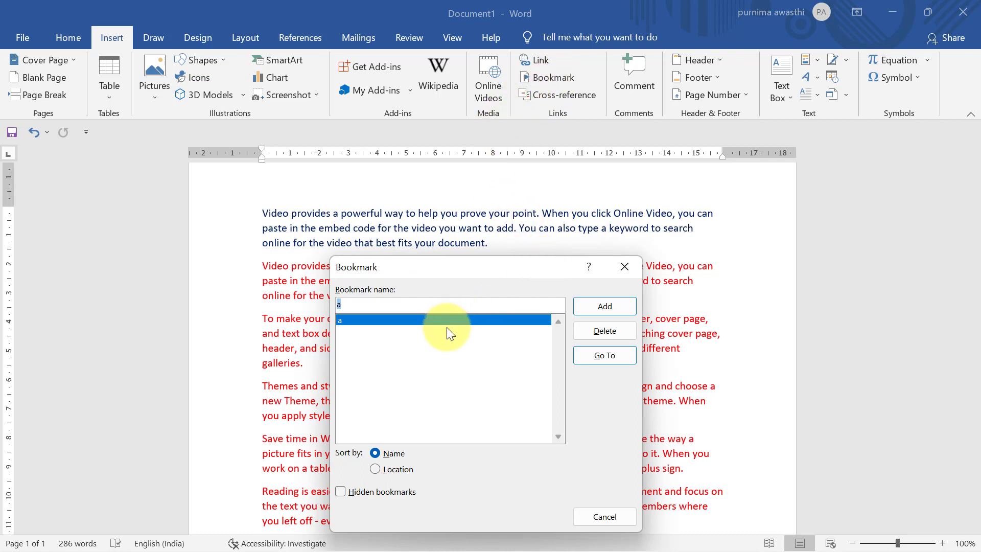
{"action": "left_click", "coordinate": [597, 332]}
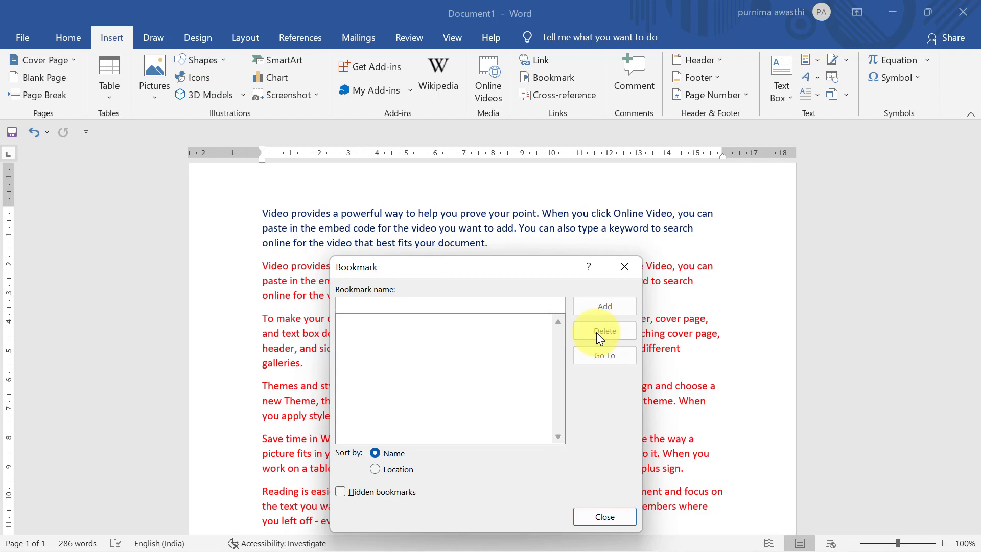
{"action": "left_click", "coordinate": [623, 268]}
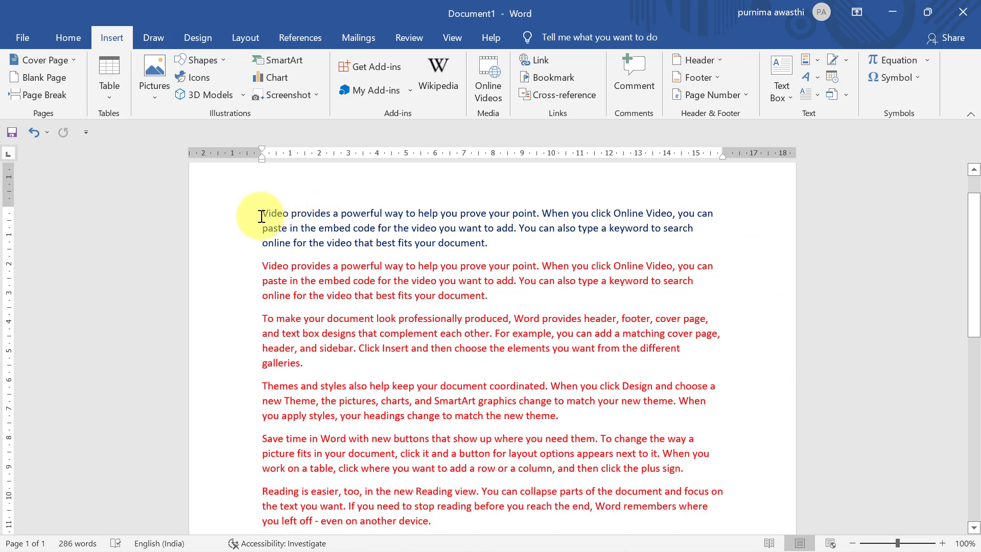
Step: Insert a page break before the blue paragraph and add an empty line above it
{"action": "left_click", "coordinate": [53, 90]}
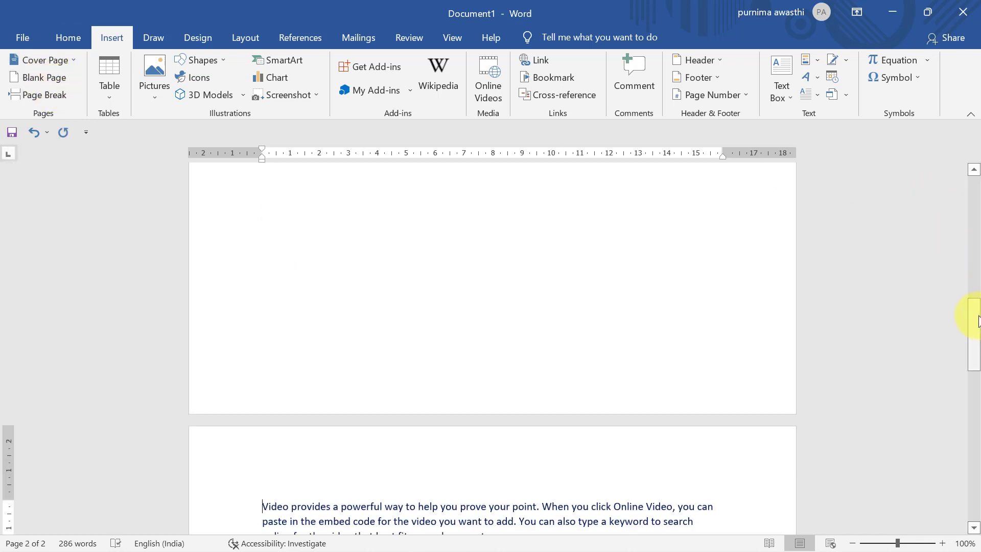
{"action": "left_click_drag", "start_coordinate": [977, 320], "coordinate": [973, 381]}
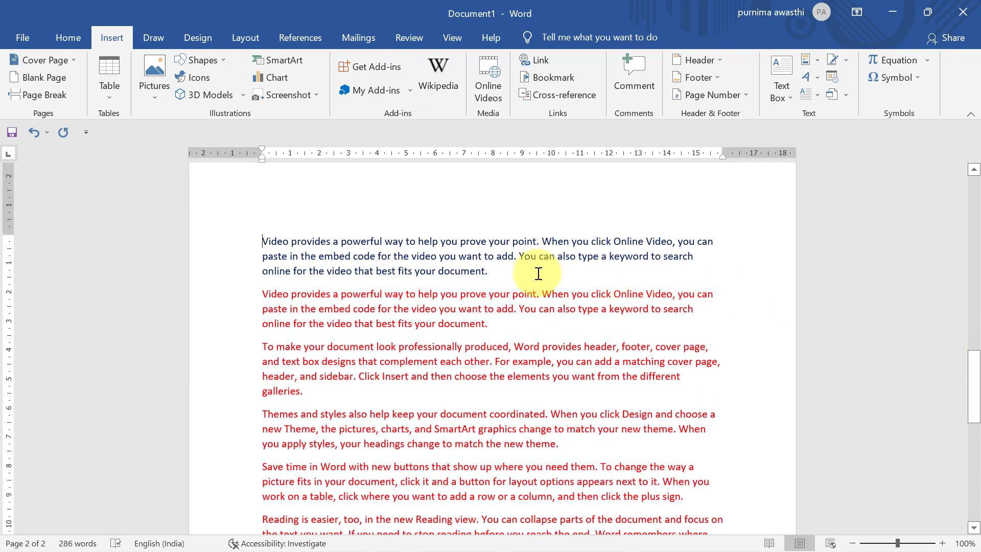
{"action": "left_click", "coordinate": [51, 92]}
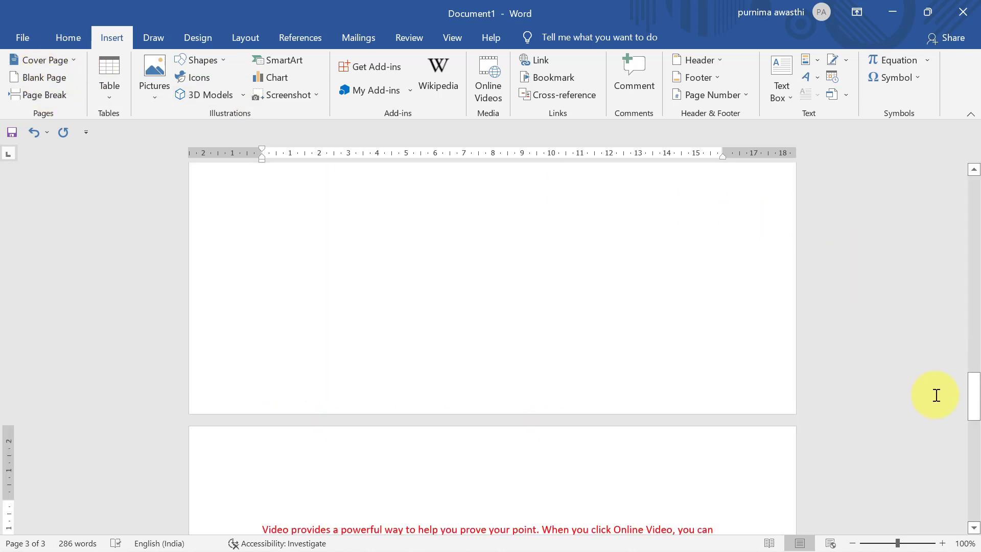
{"action": "left_click_drag", "start_coordinate": [973, 395], "coordinate": [973, 283]}
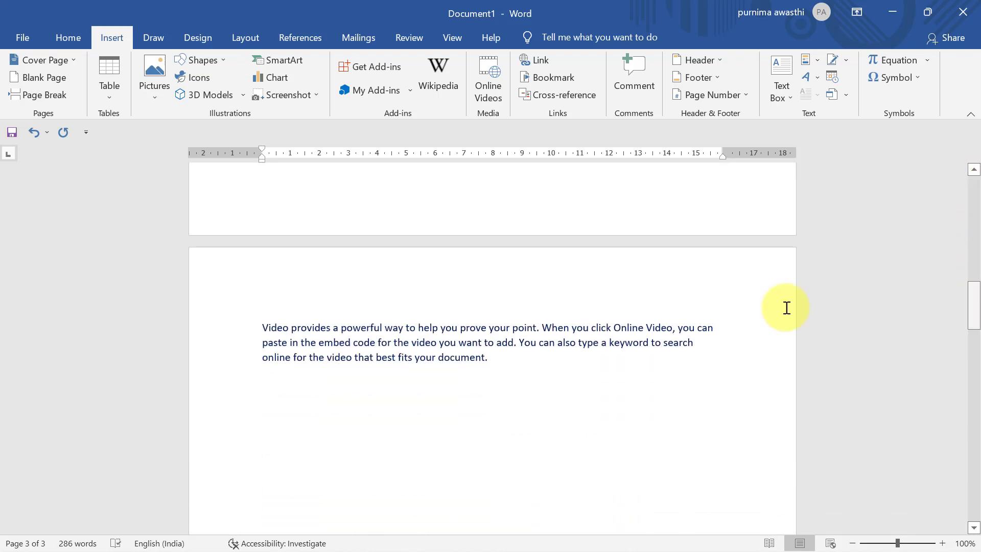
{"action": "left_click", "coordinate": [263, 328]}
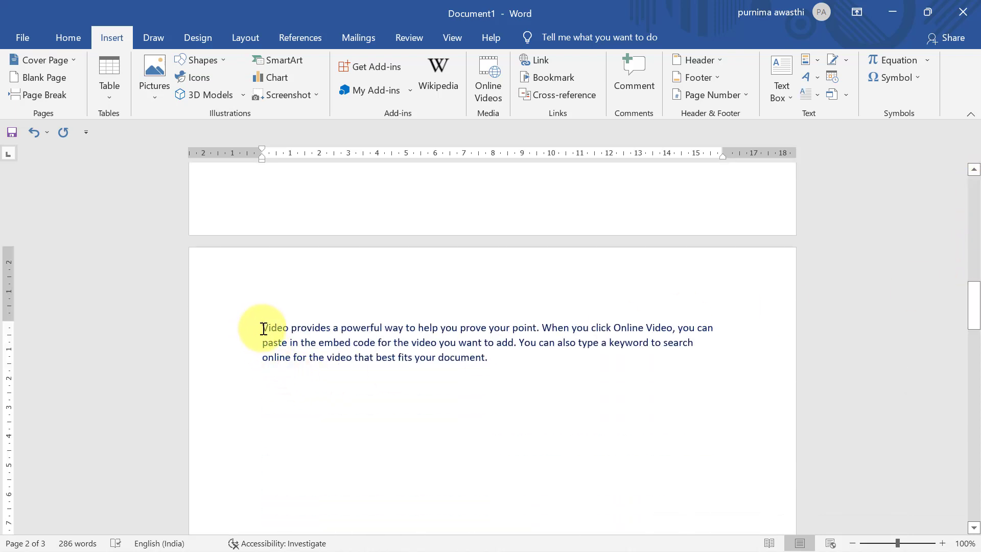
{"action": "key", "text": "Return"}
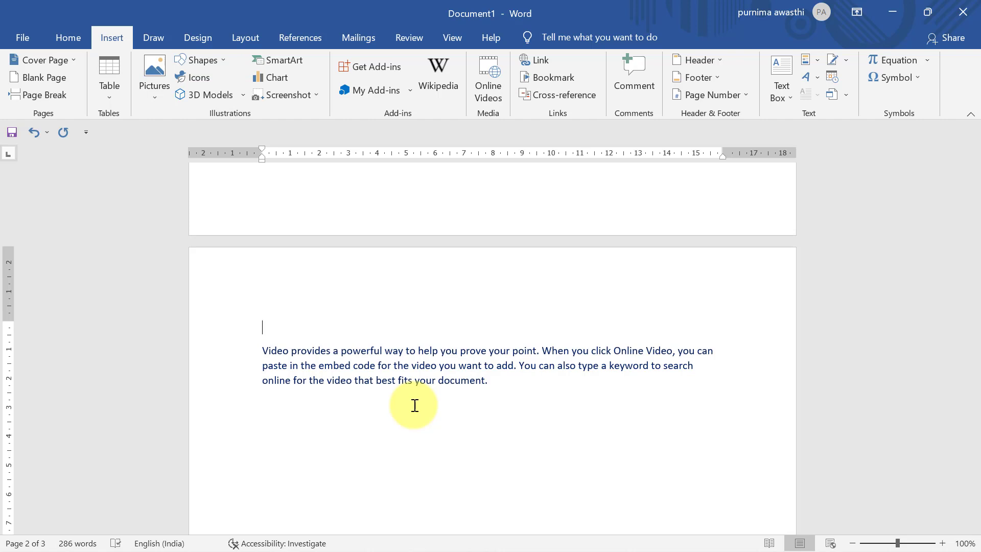
Step: Type 'one' above the blue paragraph and style it Heading 1
{"action": "type", "text": "one"}
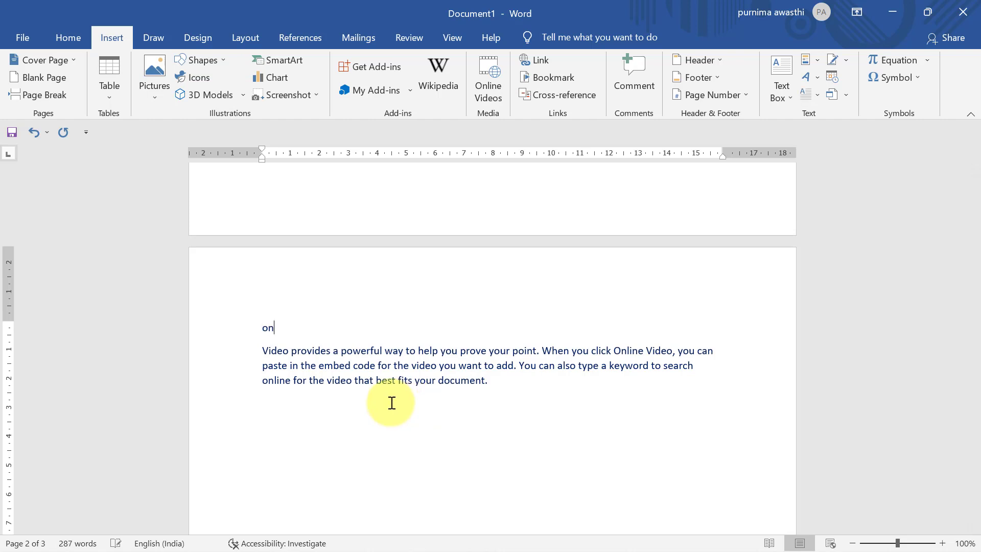
{"action": "key", "text": "shift+Left"}
{"action": "key", "text": "shift+Left"}
{"action": "key", "text": "shift+Left"}
{"action": "key", "text": "shift+Left"}
{"action": "key", "text": "shift+Right"}
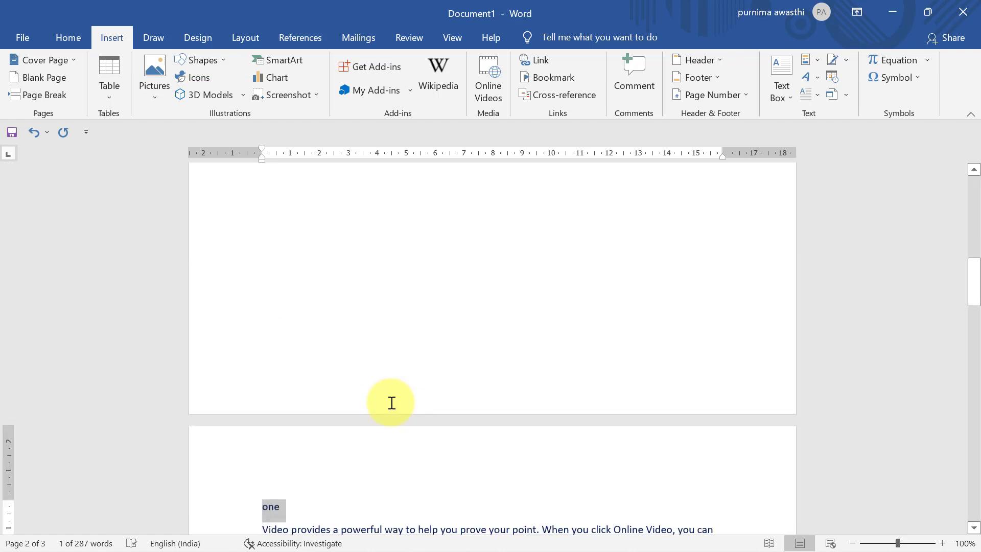
{"action": "left_click", "coordinate": [76, 40]}
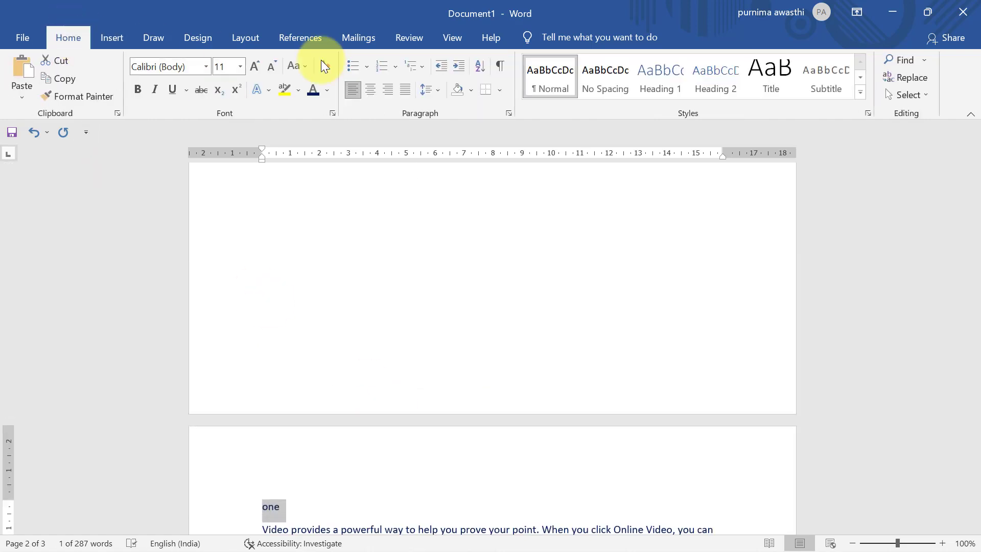
{"action": "left_click", "coordinate": [648, 91]}
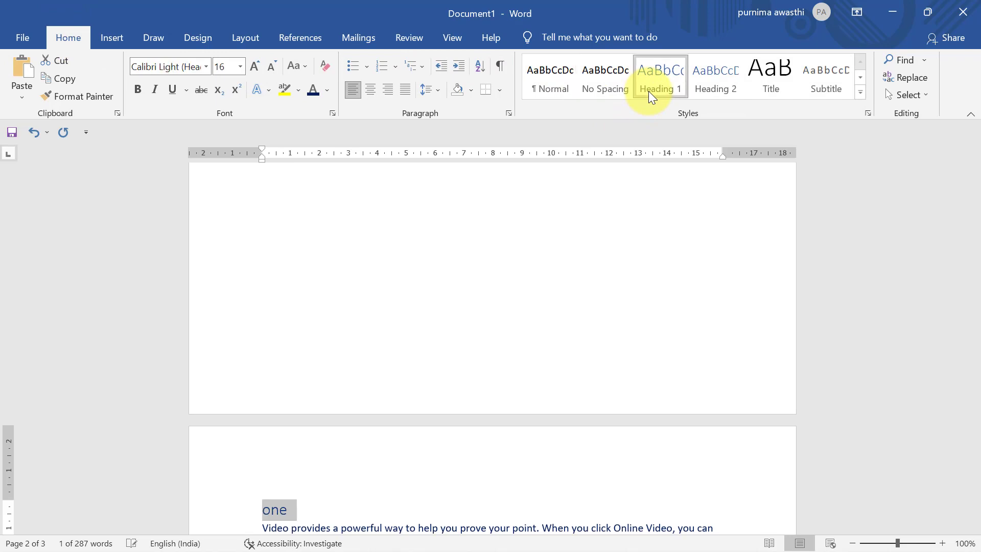
Step: Add a 'two' line above the red paragraph and style it Heading 1
{"action": "left_click_drag", "start_coordinate": [972, 275], "coordinate": [973, 411]}
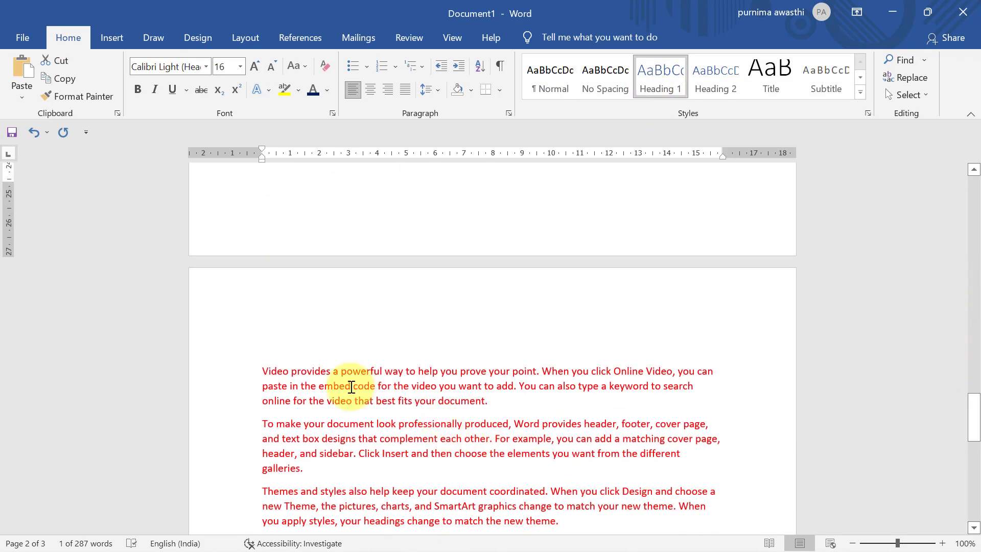
{"action": "left_click", "coordinate": [261, 367]}
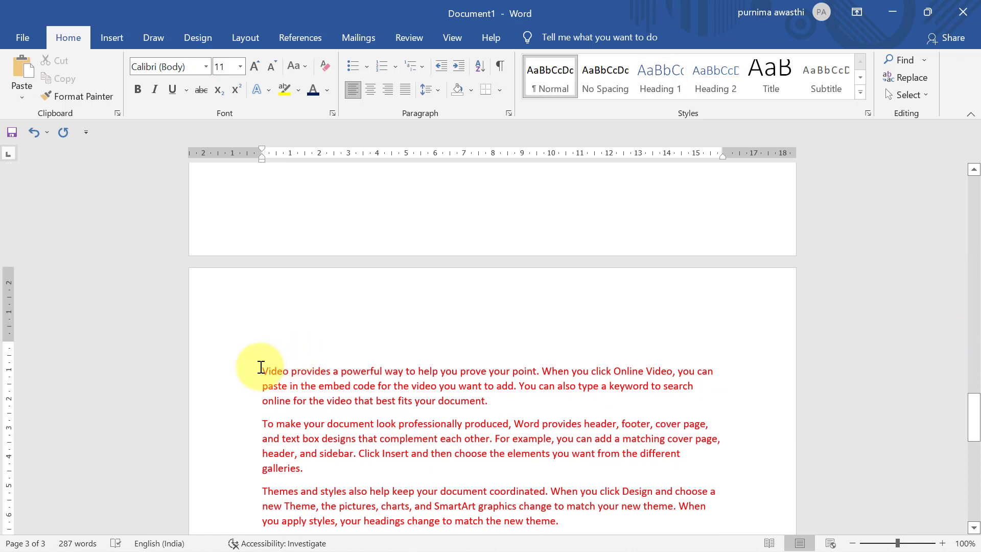
{"action": "key", "text": "Return"}
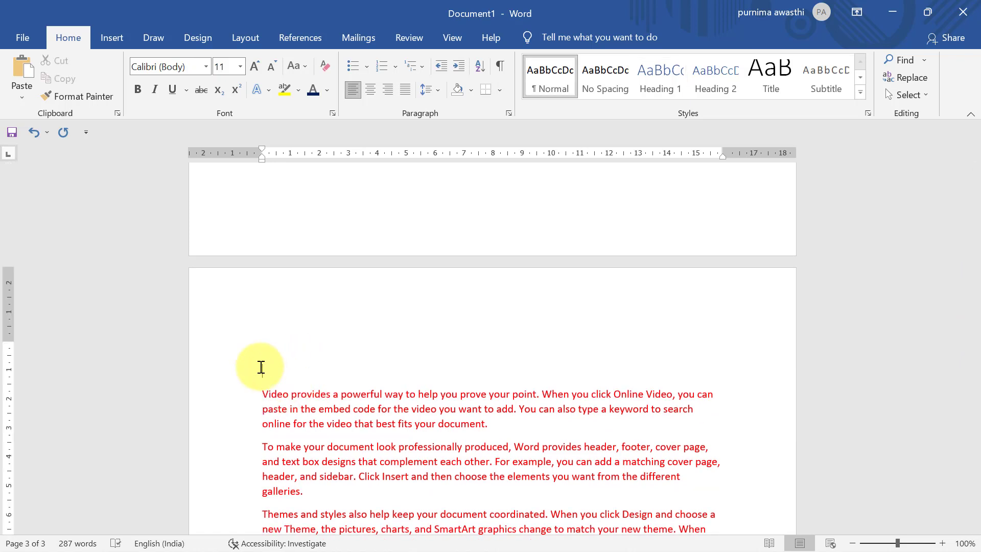
{"action": "type", "text": "I"}
{"action": "type", "text": "wo"}
{"action": "key", "text": "shift+Home"}
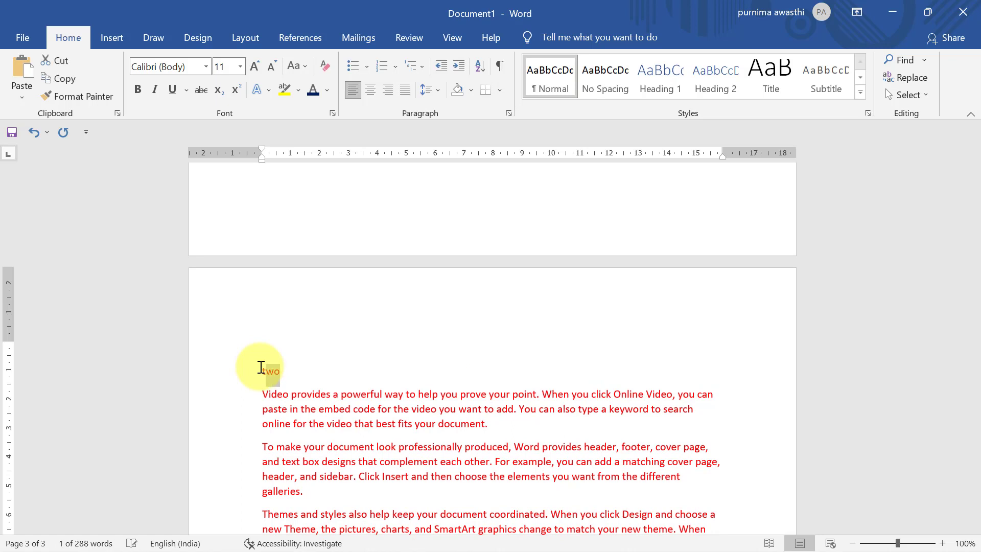
{"action": "left_click_drag", "start_coordinate": [261, 367], "coordinate": [261, 367]}
{"action": "left_click", "coordinate": [672, 85]}
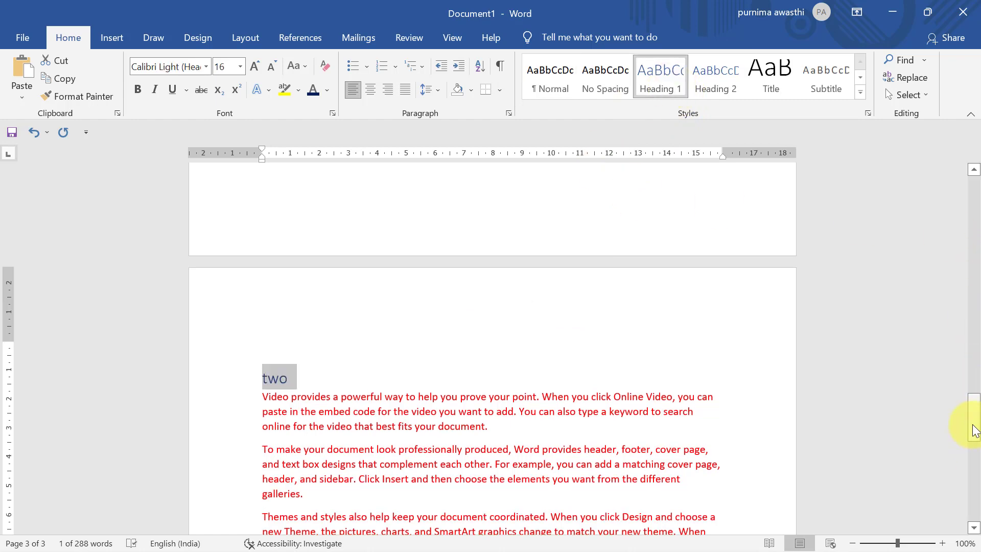
{"action": "left_click_drag", "start_coordinate": [974, 430], "coordinate": [972, 201]}
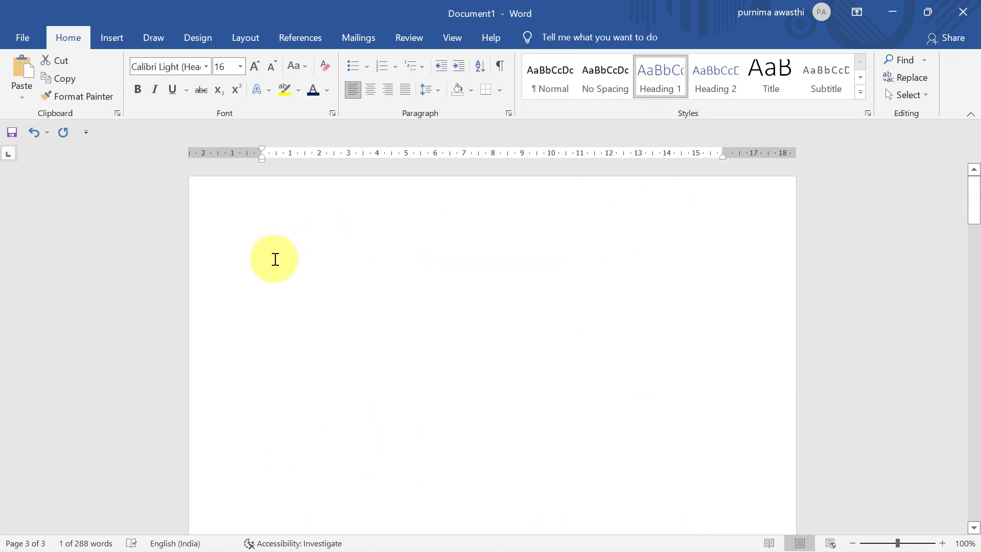
{"action": "left_click", "coordinate": [275, 259]}
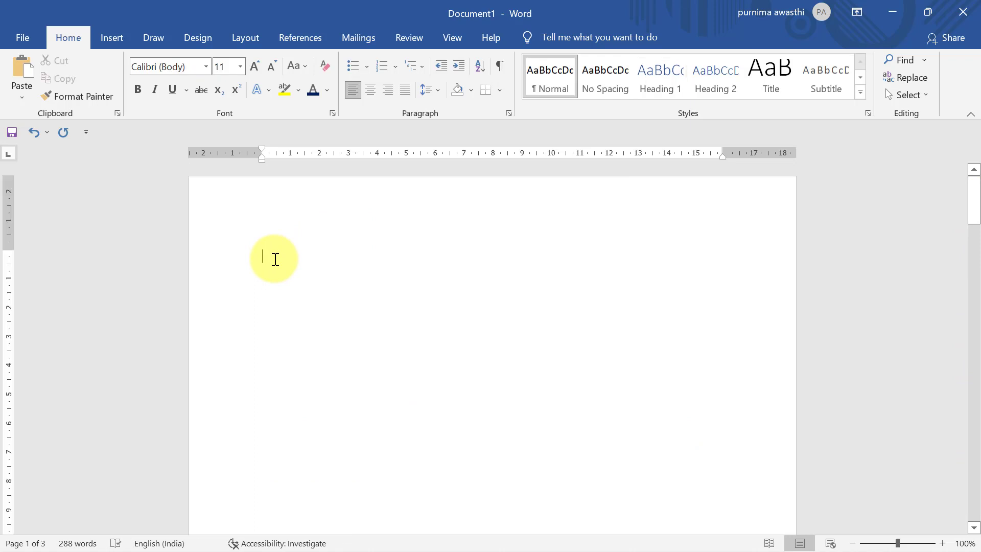
Step: Insert Heading-type cross-references to 'one' and 'two' at the top of page 1
{"action": "left_click", "coordinate": [112, 38]}
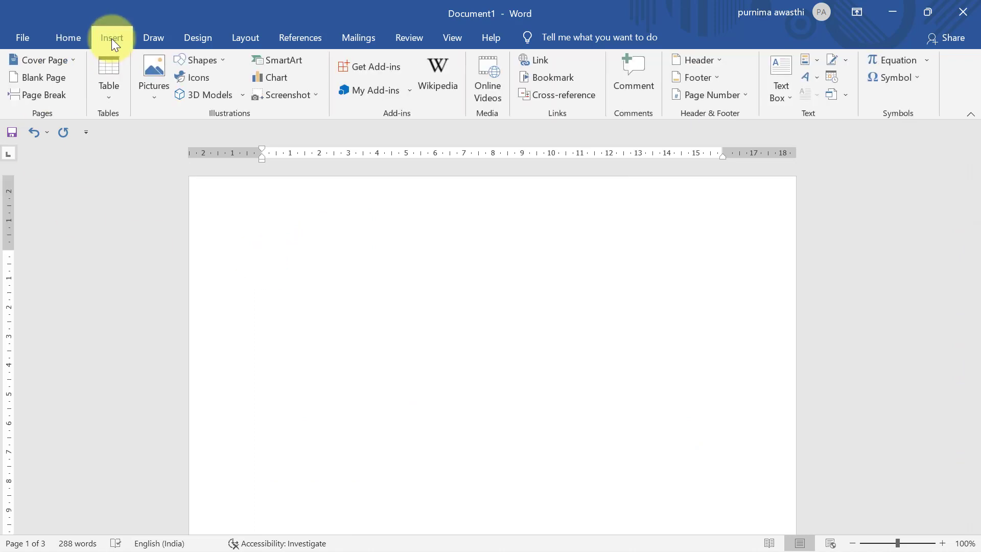
{"action": "left_click", "coordinate": [553, 95]}
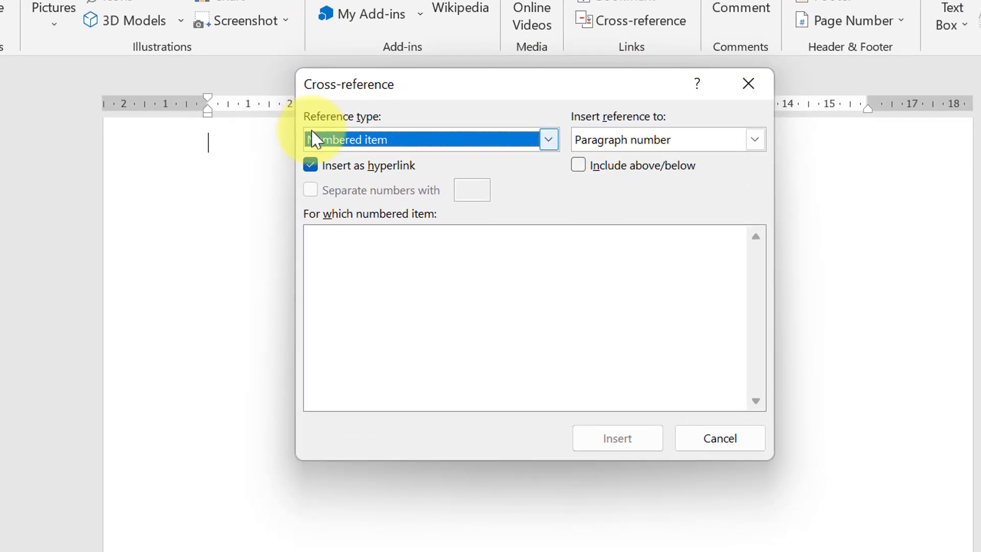
{"action": "left_click", "coordinate": [555, 143]}
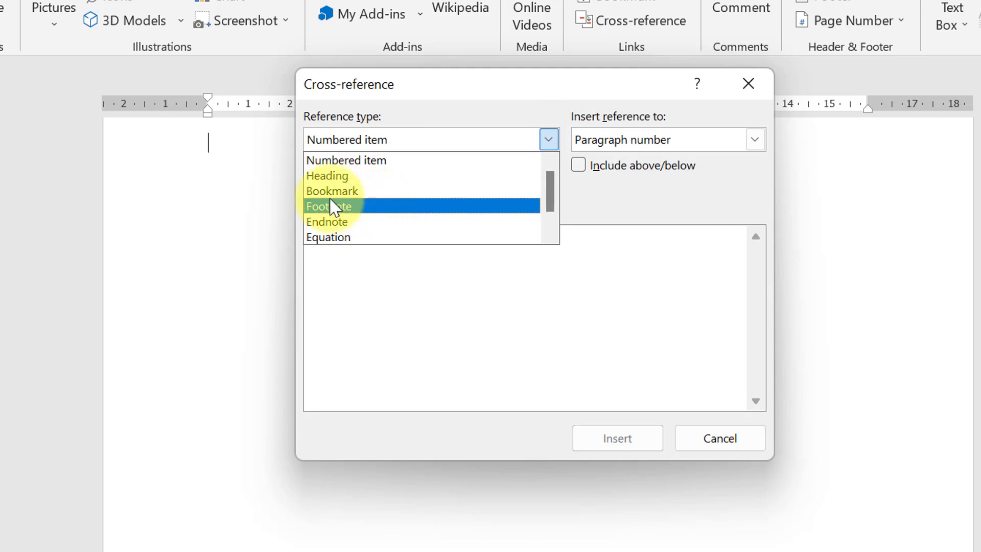
{"action": "left_click", "coordinate": [327, 177]}
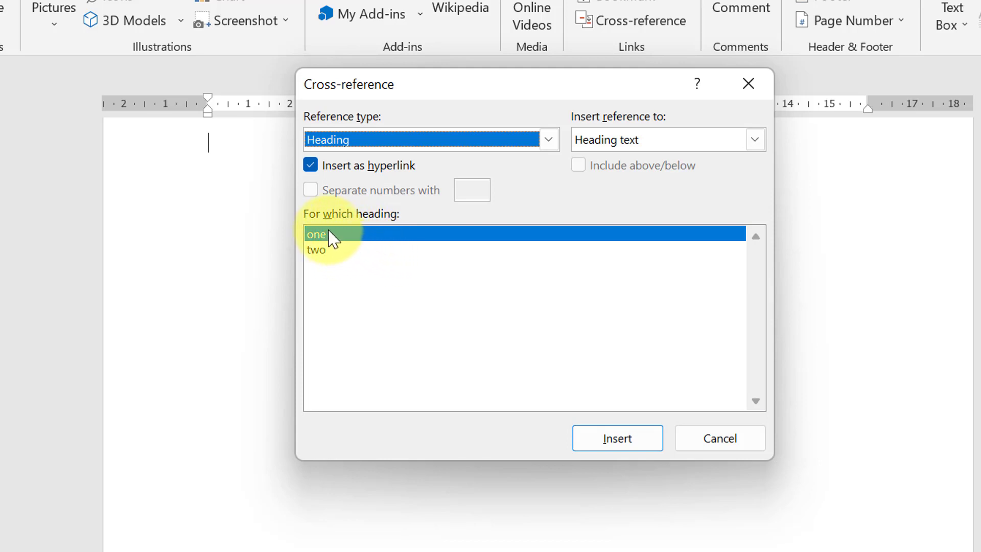
{"action": "left_click", "coordinate": [634, 439]}
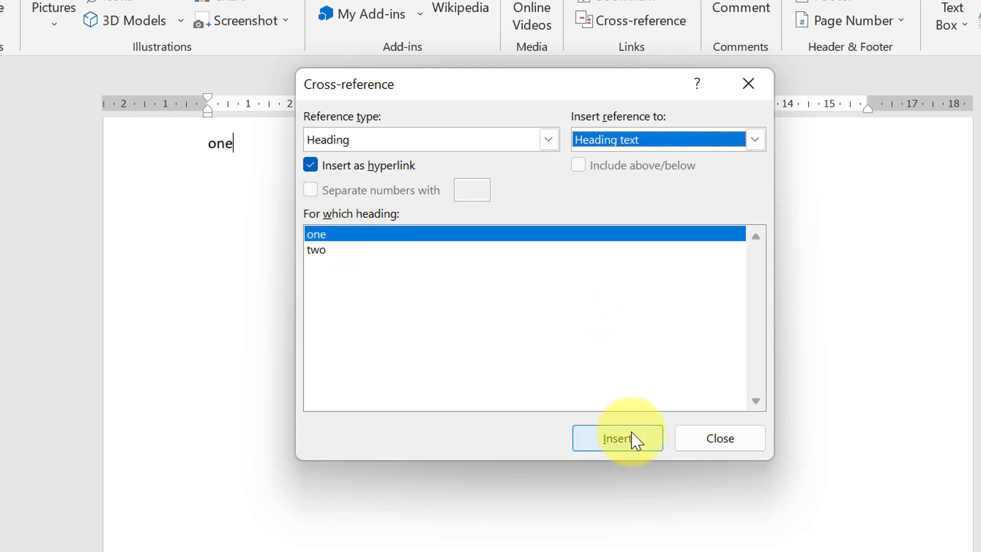
{"action": "left_click", "coordinate": [336, 251]}
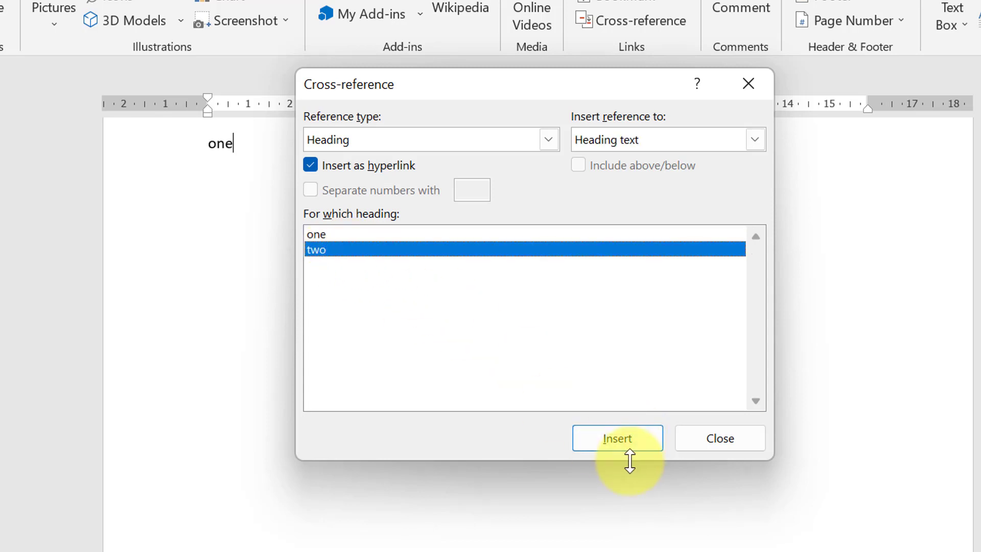
{"action": "left_click", "coordinate": [625, 441]}
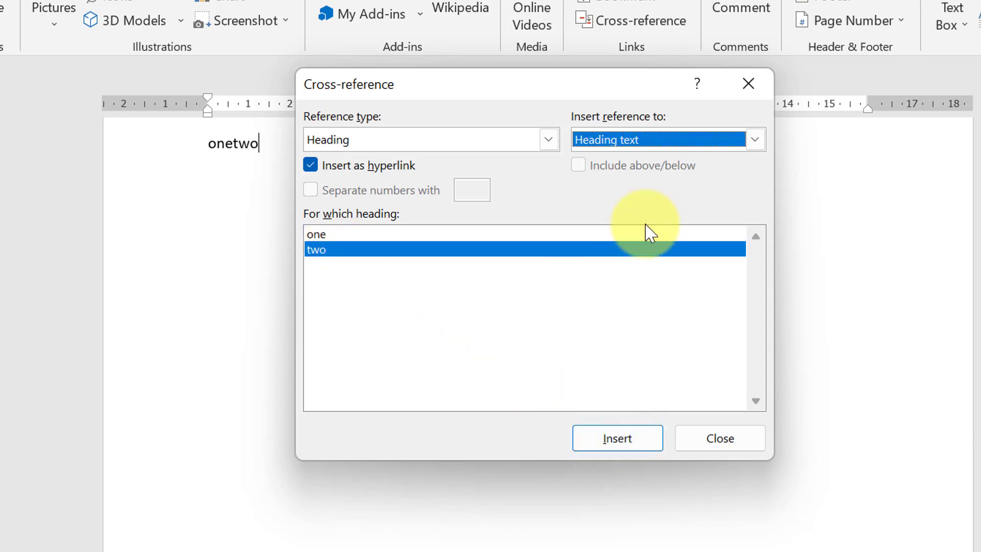
{"action": "left_click", "coordinate": [752, 91]}
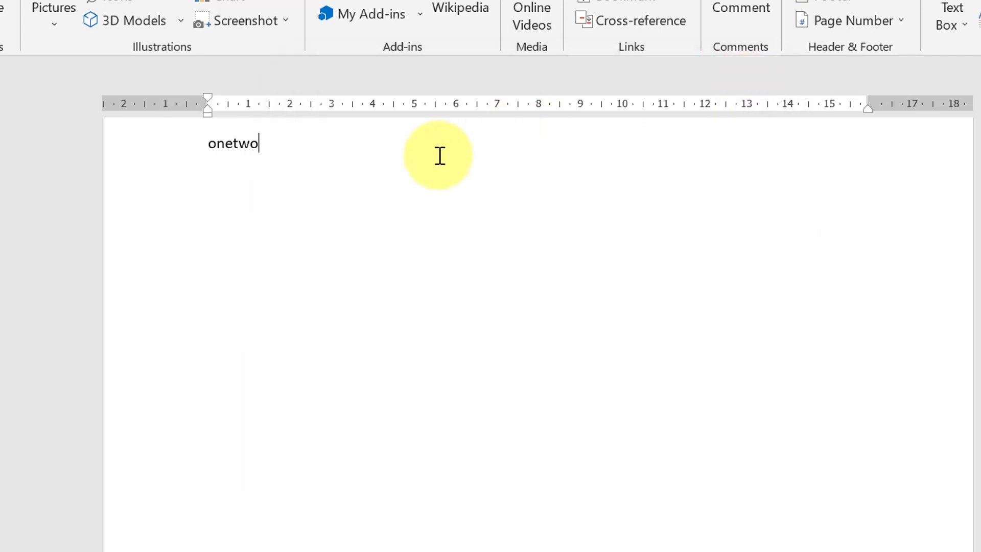
Step: Put the 'two' reference on its own line below 'one' and follow the 'one' link
{"action": "left_click", "coordinate": [232, 144]}
{"action": "key", "text": "Return"}
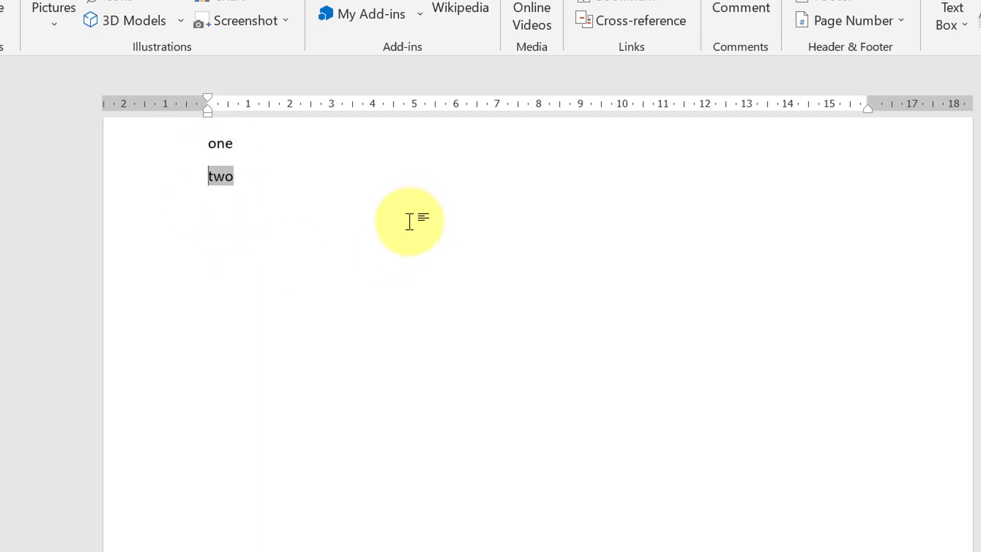
{"action": "double_click", "coordinate": [216, 154]}
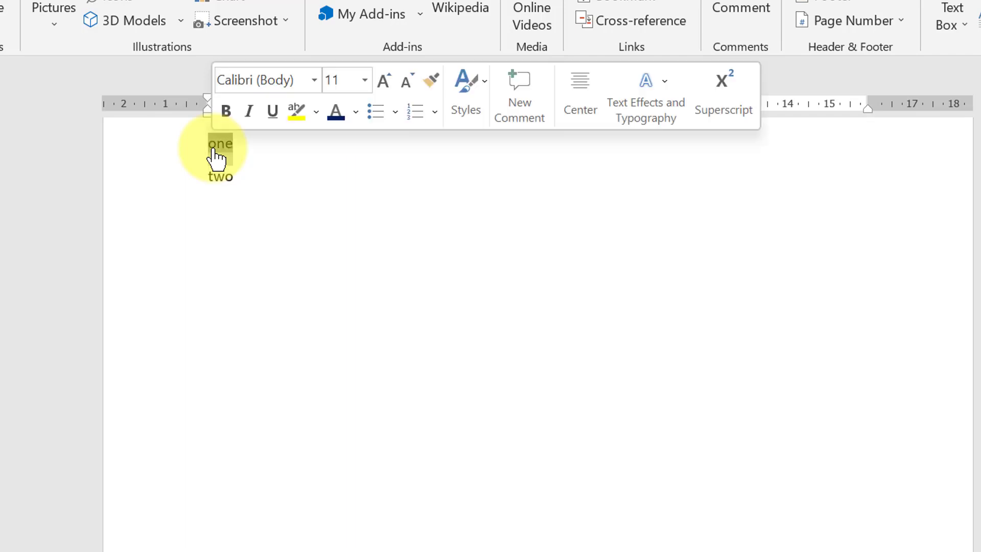
{"action": "double_click", "coordinate": [212, 148], "text": "ctrl"}
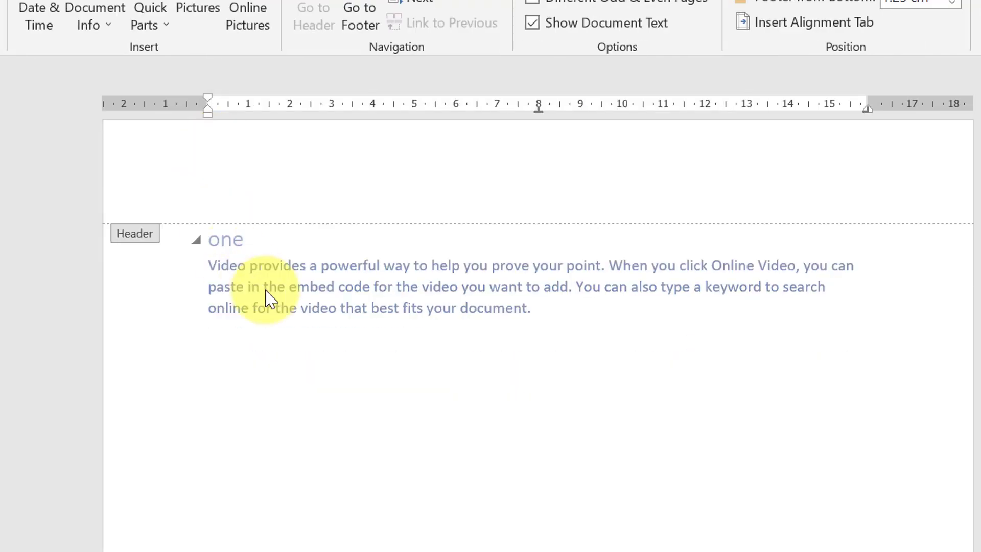
Step: Follow the 'two' reference to heading two, then scroll back up page 1 with Insert tools shown
{"action": "double_click", "coordinate": [283, 305]}
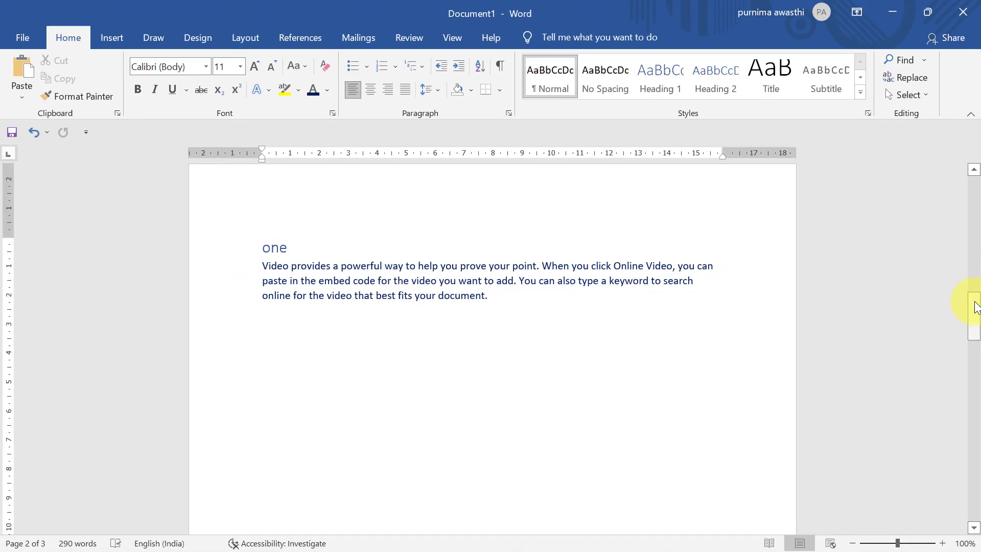
{"action": "left_click_drag", "start_coordinate": [974, 306], "coordinate": [973, 165]}
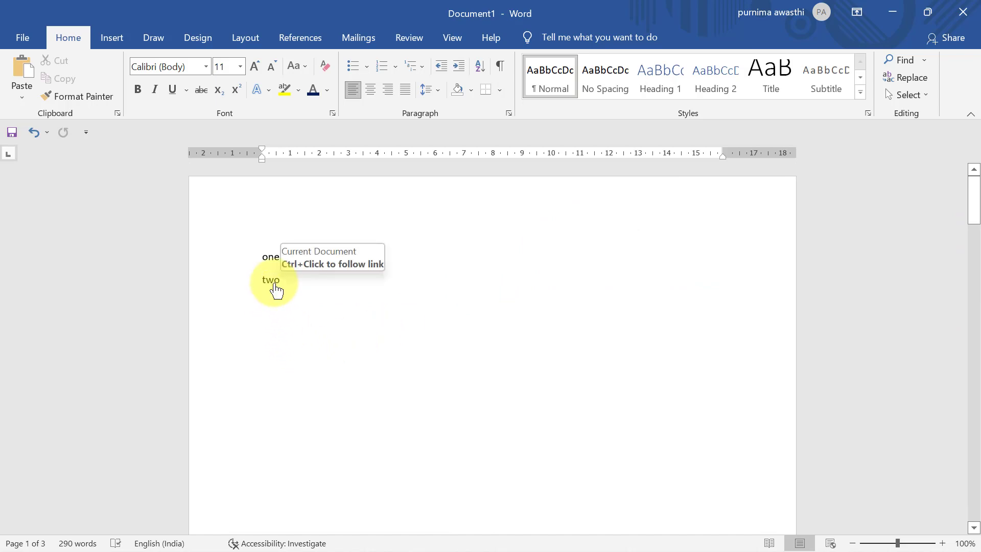
{"action": "left_click", "coordinate": [276, 290], "text": "ctrl"}
{"action": "double_click", "coordinate": [274, 280]}
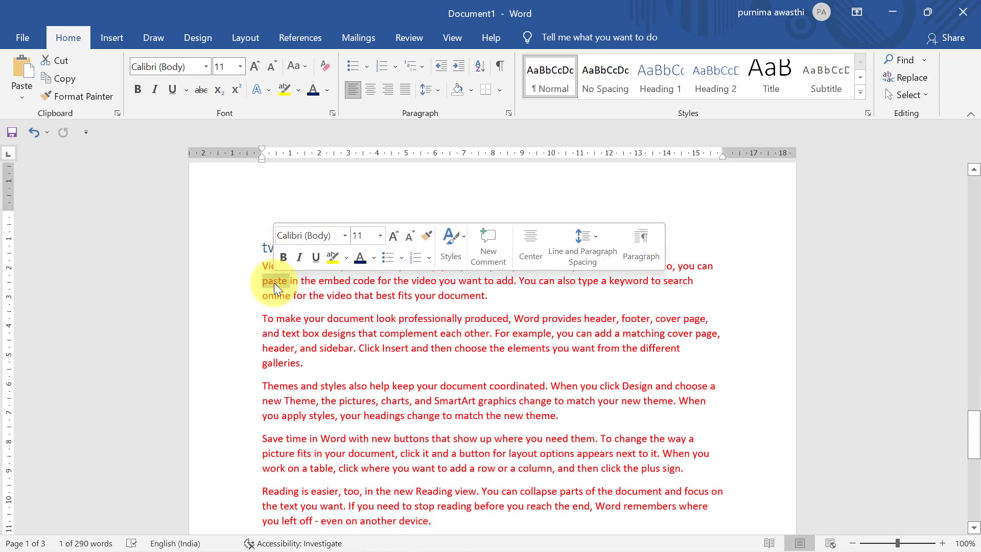
{"action": "left_click", "coordinate": [269, 257]}
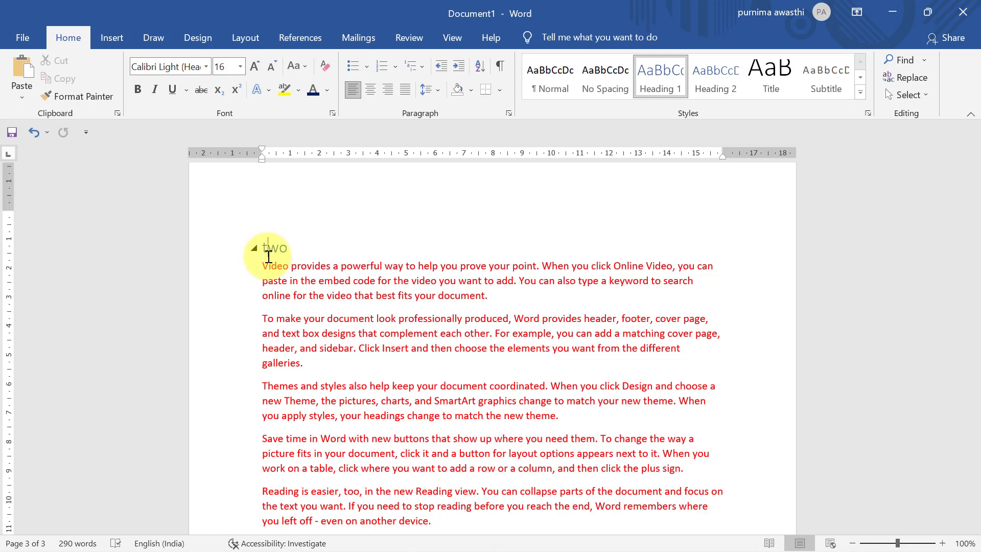
{"action": "left_click", "coordinate": [118, 39]}
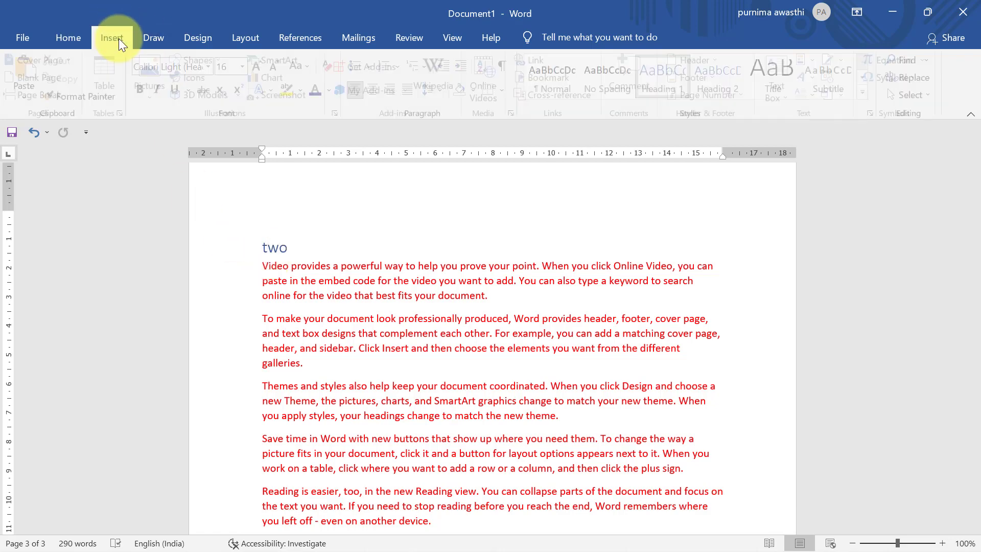
{"action": "left_click_drag", "start_coordinate": [976, 407], "coordinate": [974, 208]}
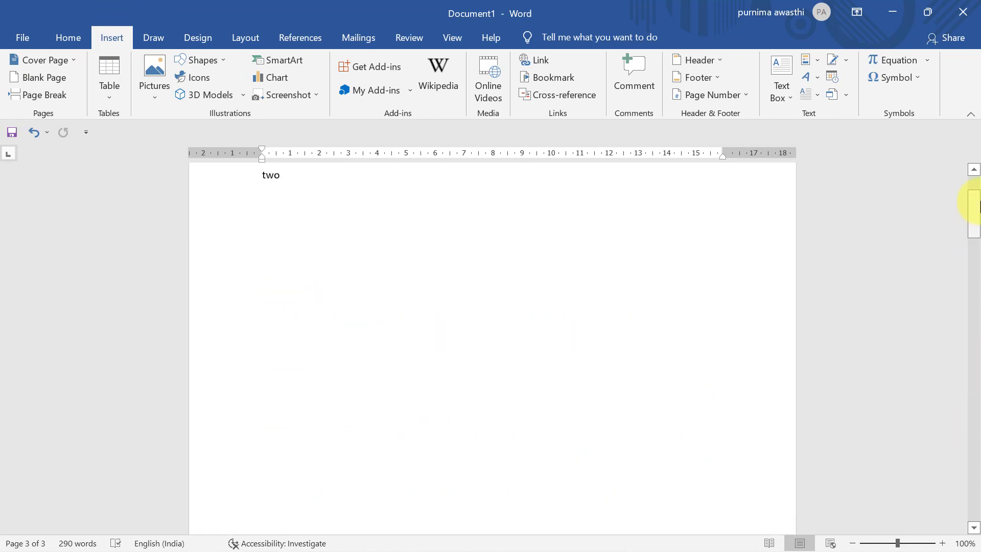
{"action": "left_click", "coordinate": [974, 245]}
Step: Undo the 'one' and 'two' headings and page breaks, then select the 'Video provides' paragraph
{"action": "left_click_drag", "start_coordinate": [975, 245], "coordinate": [974, 184]}
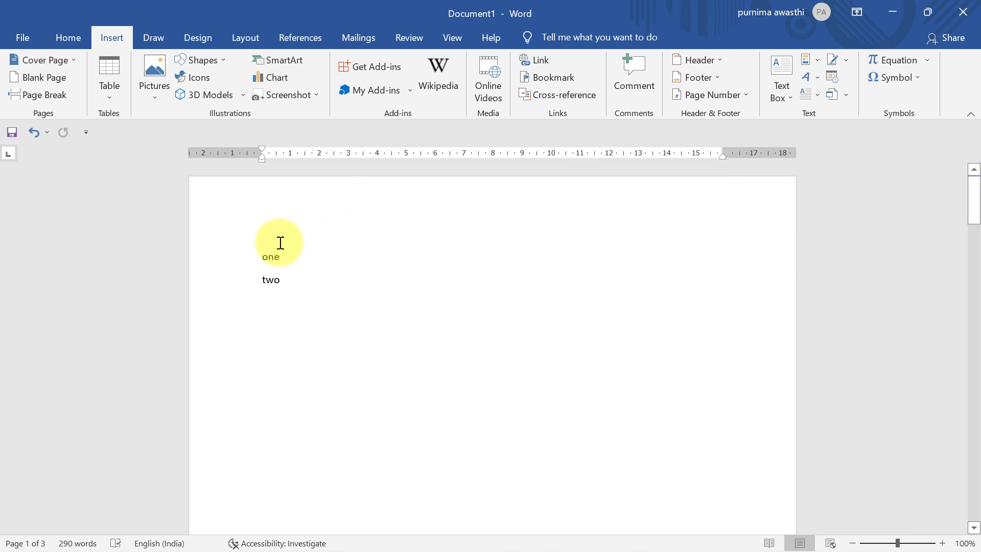
{"action": "double_click", "coordinate": [265, 256]}
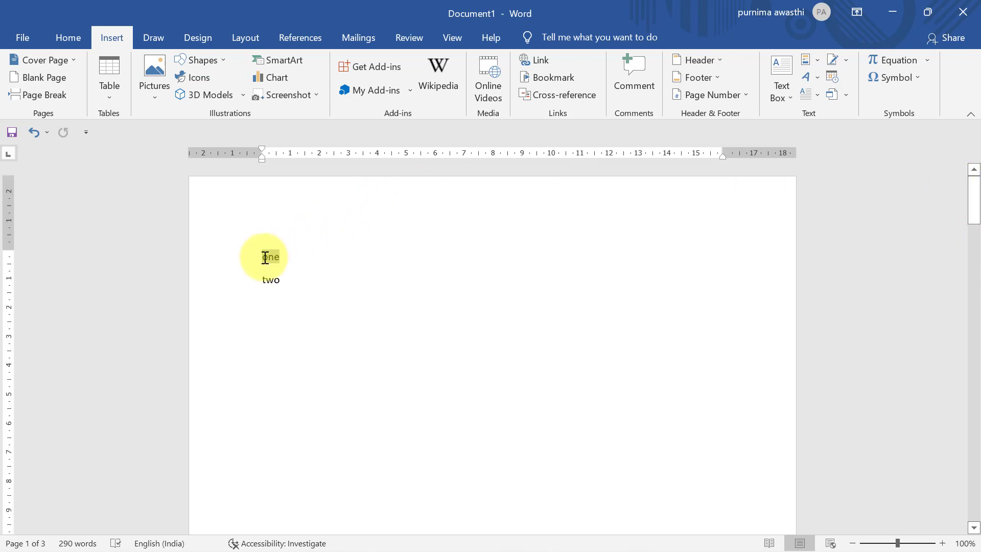
{"action": "key", "text": "ctrl+z"}
{"action": "key", "text": "ctrl+z"}
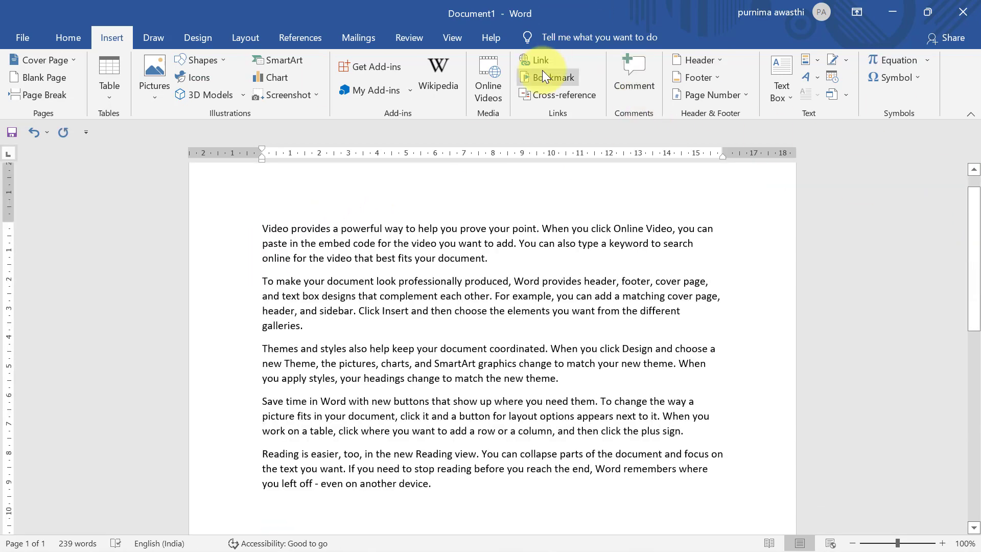
{"action": "left_click", "coordinate": [973, 170]}
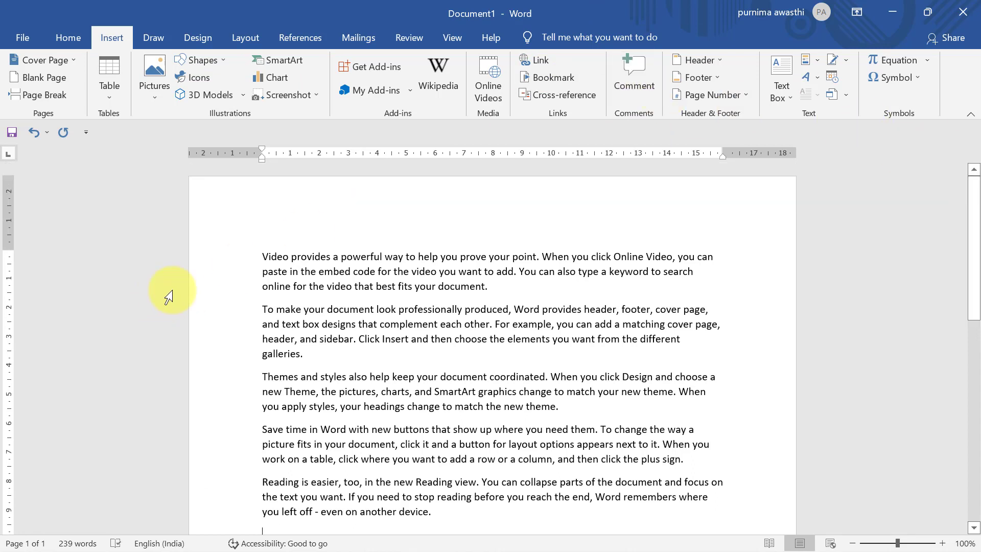
{"action": "left_click_drag", "start_coordinate": [260, 253], "coordinate": [558, 292]}
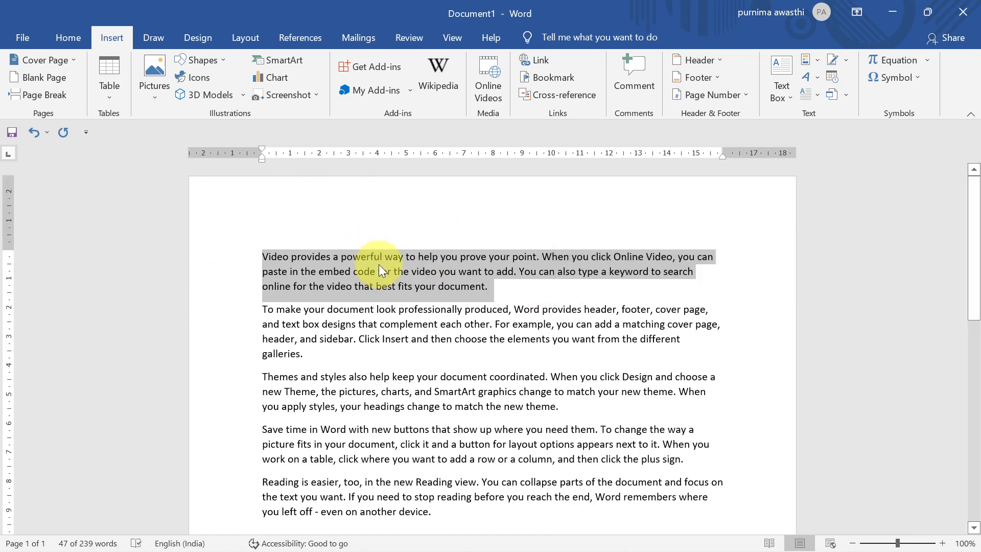
Step: Add the comment 'computer' to paragraph one and 'hindi' to paragraph two
{"action": "left_click", "coordinate": [636, 72]}
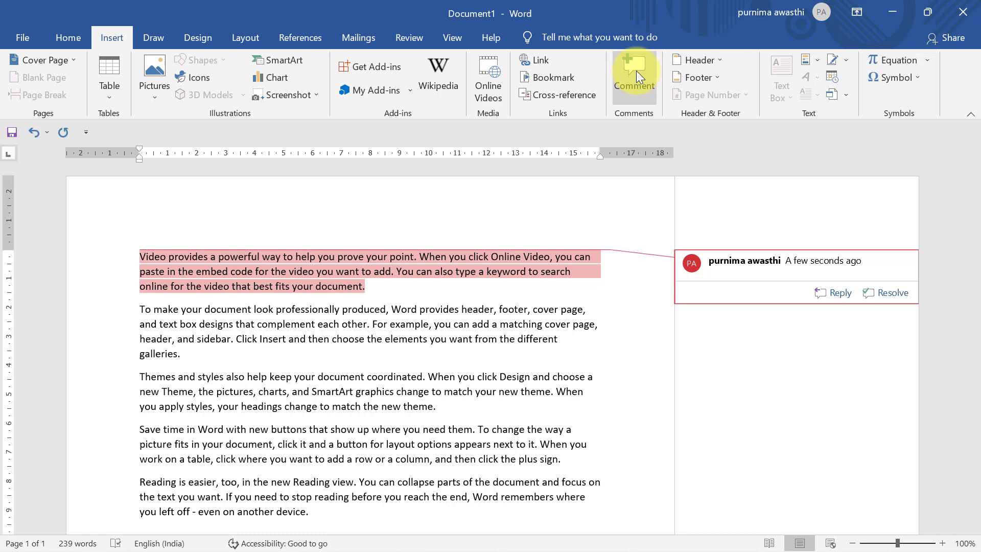
{"action": "type", "text": "computer"}
{"action": "left_click", "coordinate": [156, 286]}
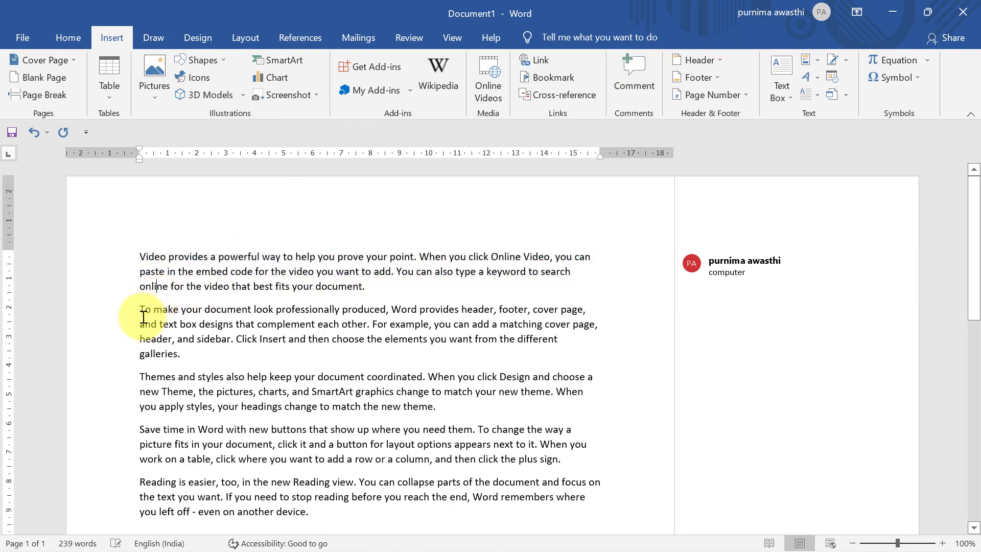
{"action": "triple_click", "coordinate": [178, 329]}
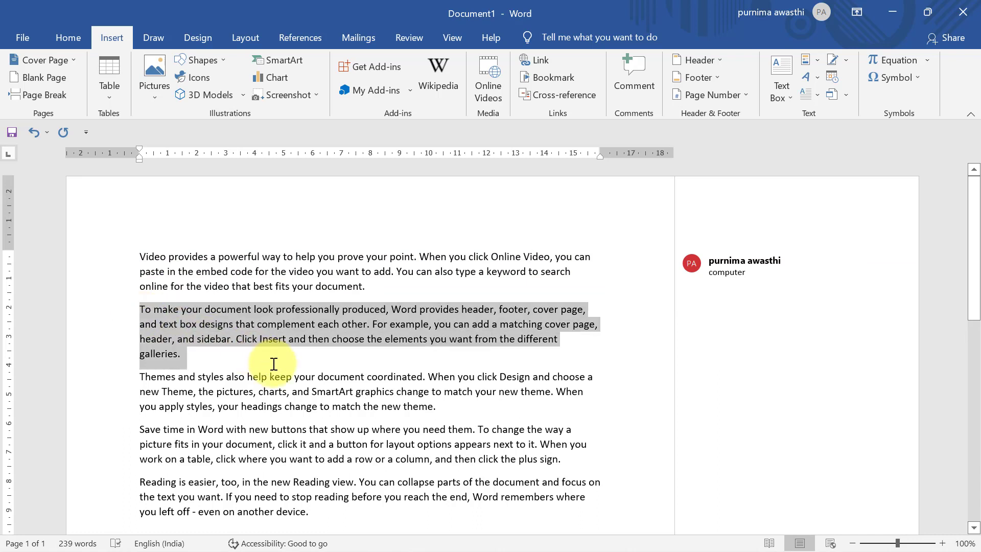
{"action": "left_click", "coordinate": [618, 79]}
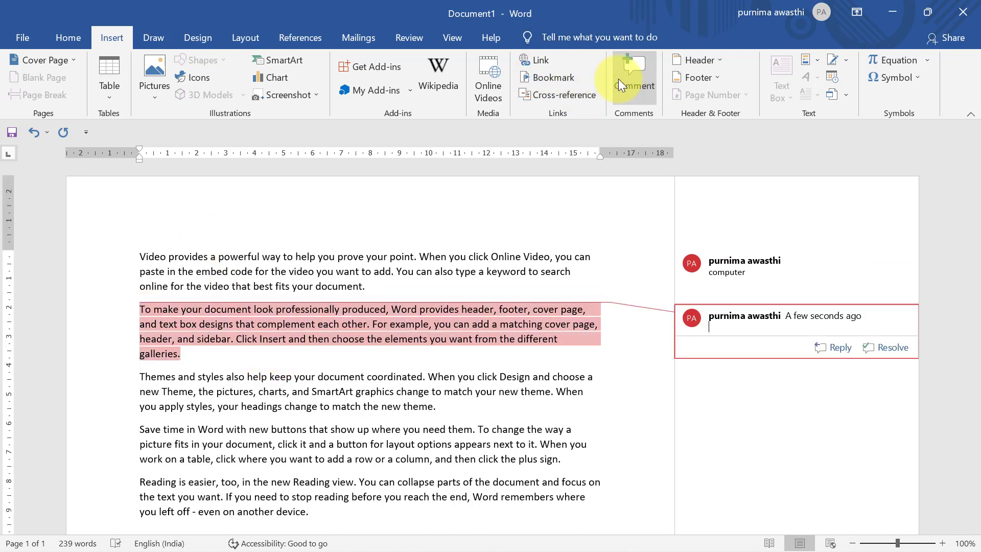
{"action": "type", "text": "hindi"}
{"action": "left_click", "coordinate": [440, 407]}
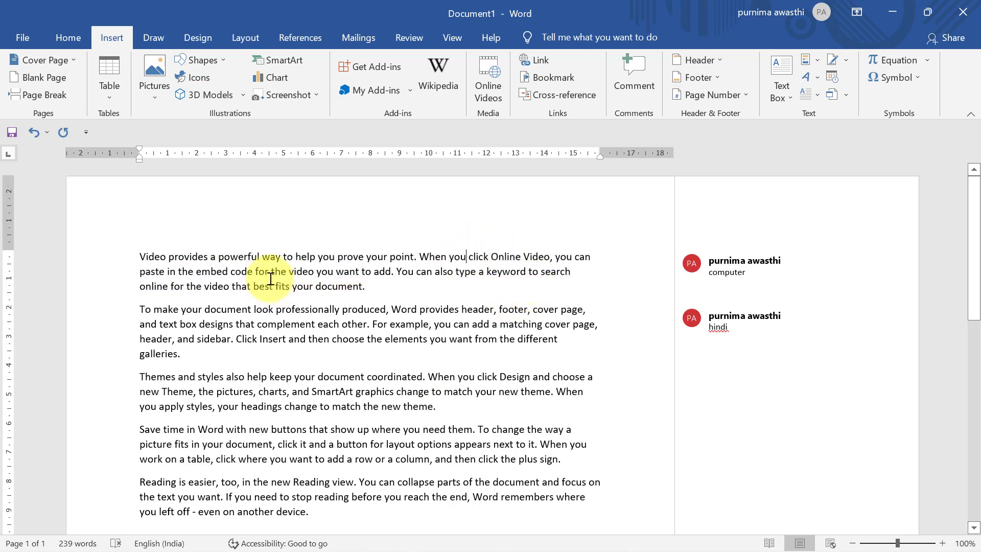
{"action": "mouse_move", "coordinate": [271, 278]}
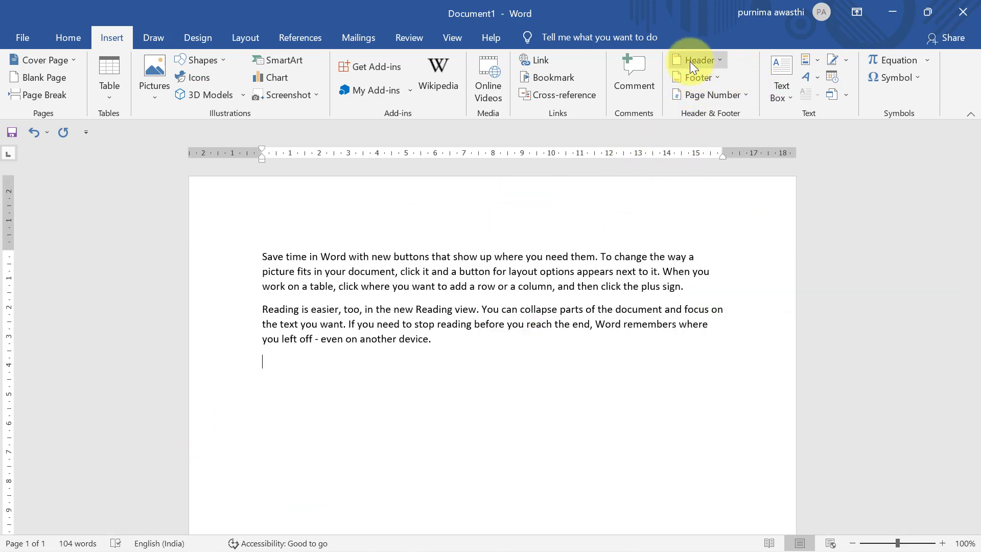
Step: Open the Header gallery listing built-in designs such as Blank, Austin and Banded
{"action": "left_click", "coordinate": [718, 59]}
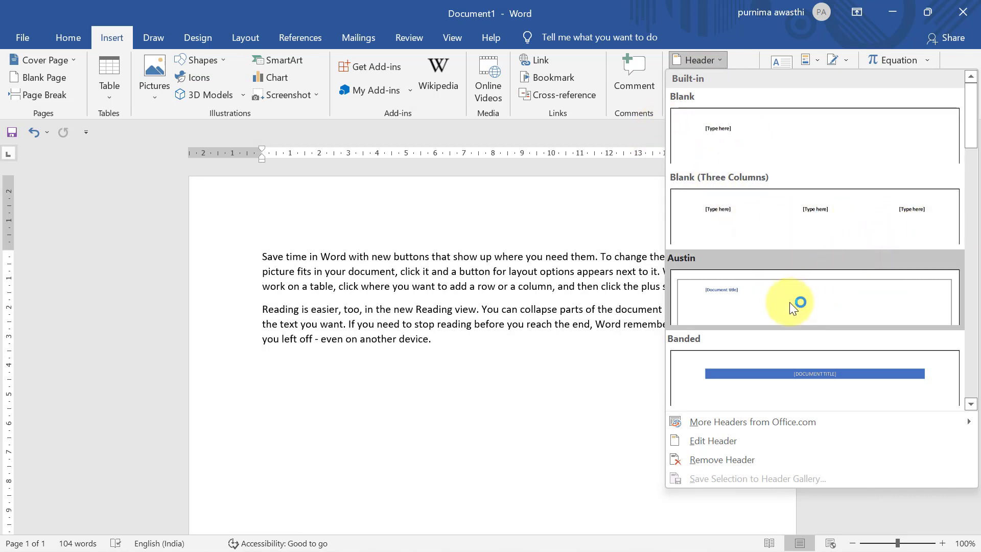
Step: Insert the Banded header, retitle it 'THE TIMES OF INDIA', and close header editing
{"action": "left_click", "coordinate": [743, 377]}
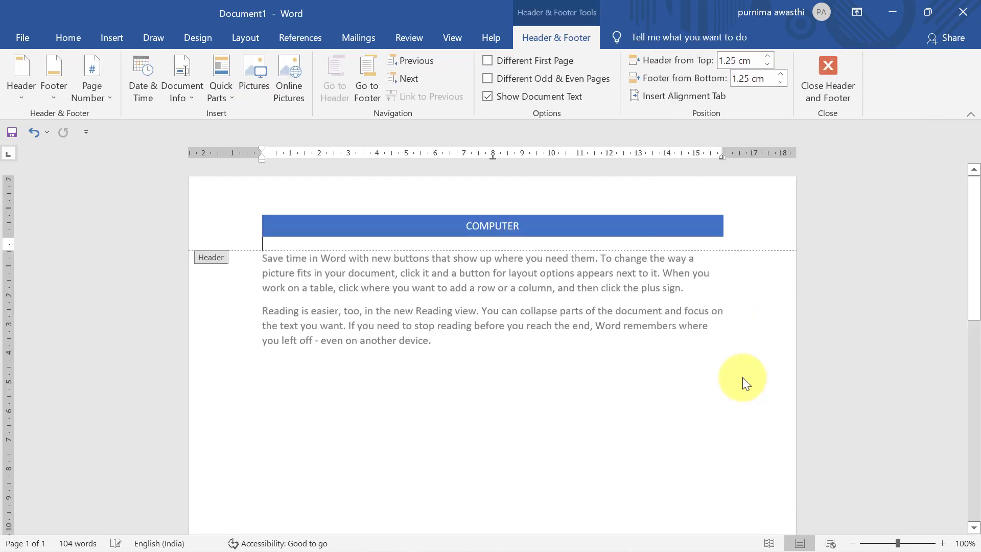
{"action": "left_click", "coordinate": [546, 225]}
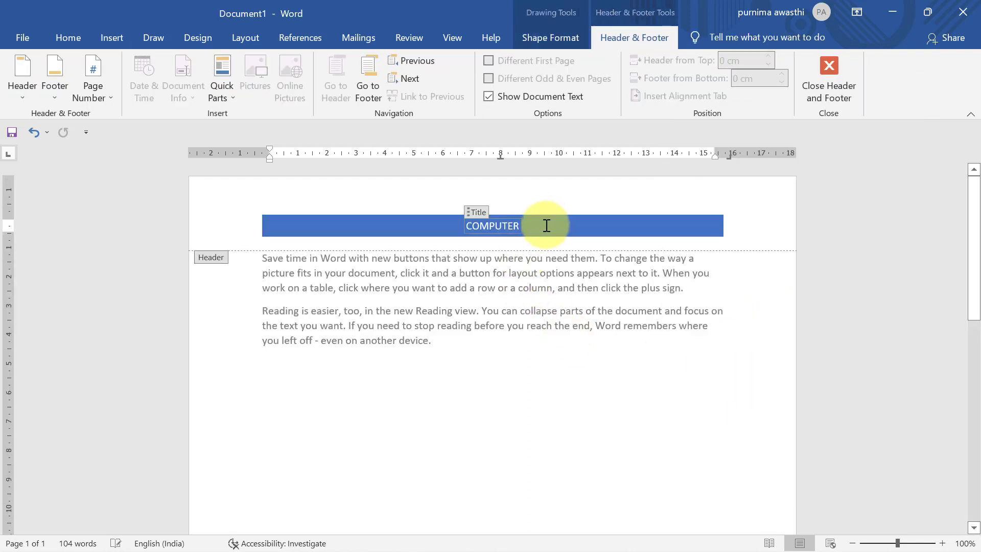
{"action": "key", "text": "BackSpace"}
{"action": "key", "text": "BackSpace"}
{"action": "key", "text": "BackSpace"}
{"action": "key", "text": "BackSpace"}
{"action": "key", "text": "BackSpace"}
{"action": "key", "text": "BackSpace"}
{"action": "key", "text": "BackSpace"}
{"action": "key", "text": "BackSpace"}
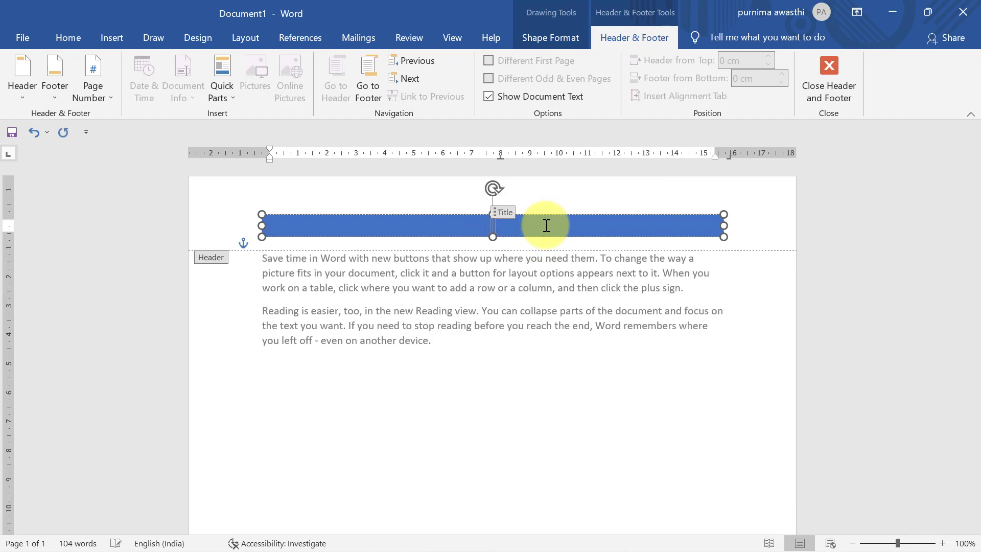
{"action": "type", "text": "THE"}
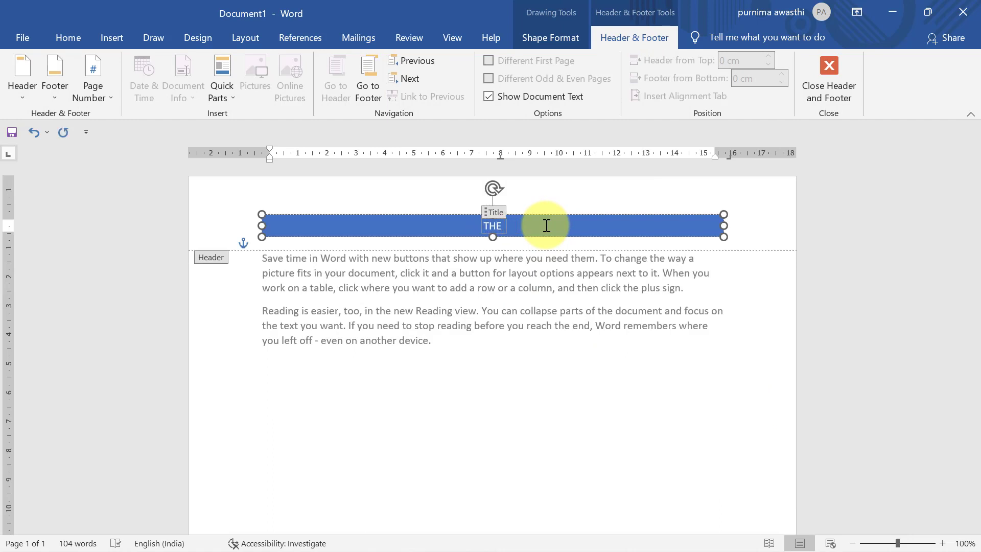
{"action": "type", "text": " TIMES"}
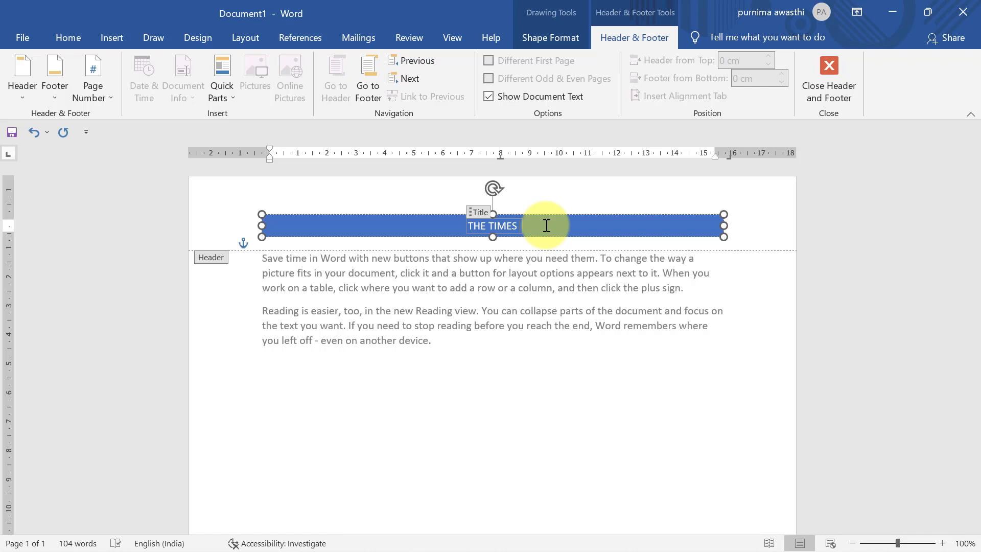
{"action": "type", "text": "OF I"}
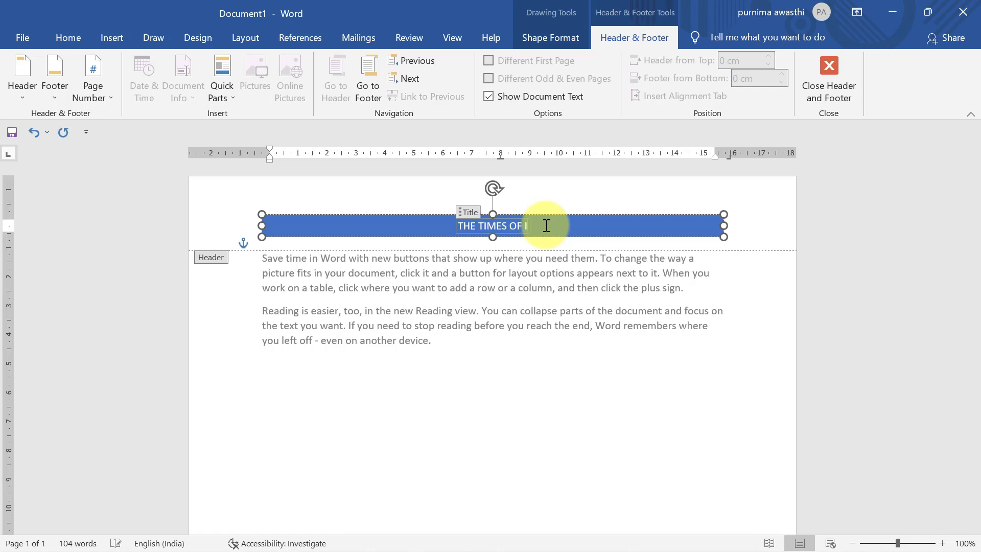
{"action": "type", "text": "NDIA"}
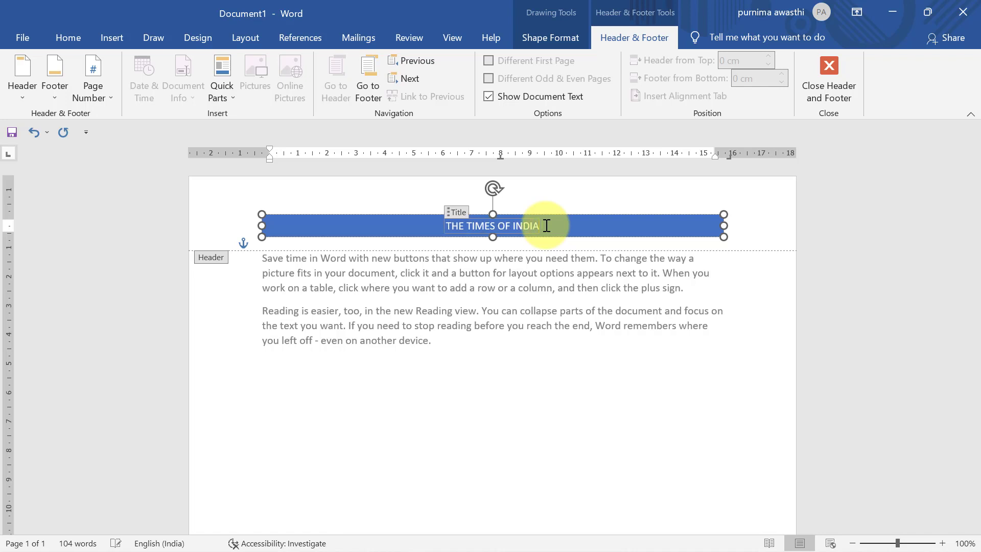
{"action": "double_click", "coordinate": [568, 446]}
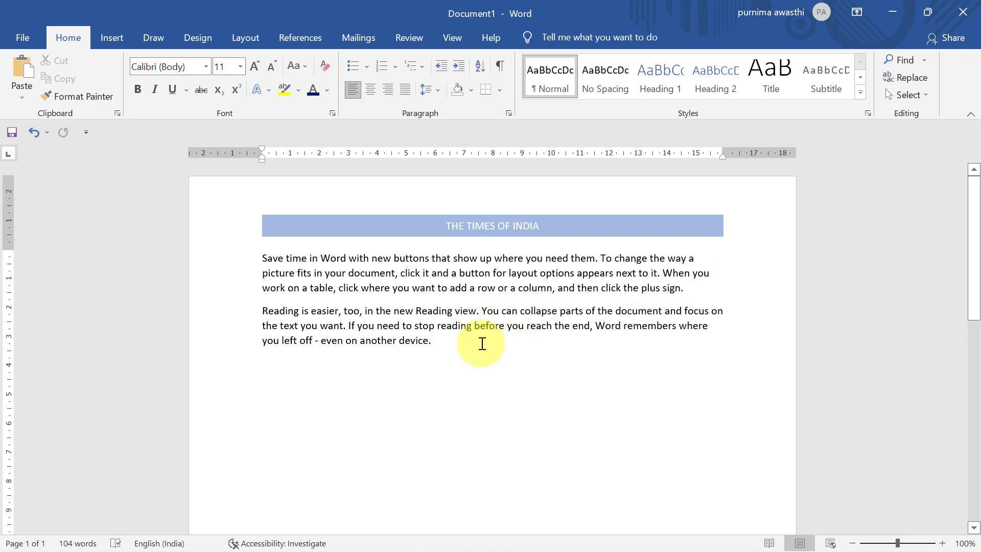
Step: Add a page break to create page 2, test typing there, and delete the test text
{"action": "key", "text": "ctrl+Return"}
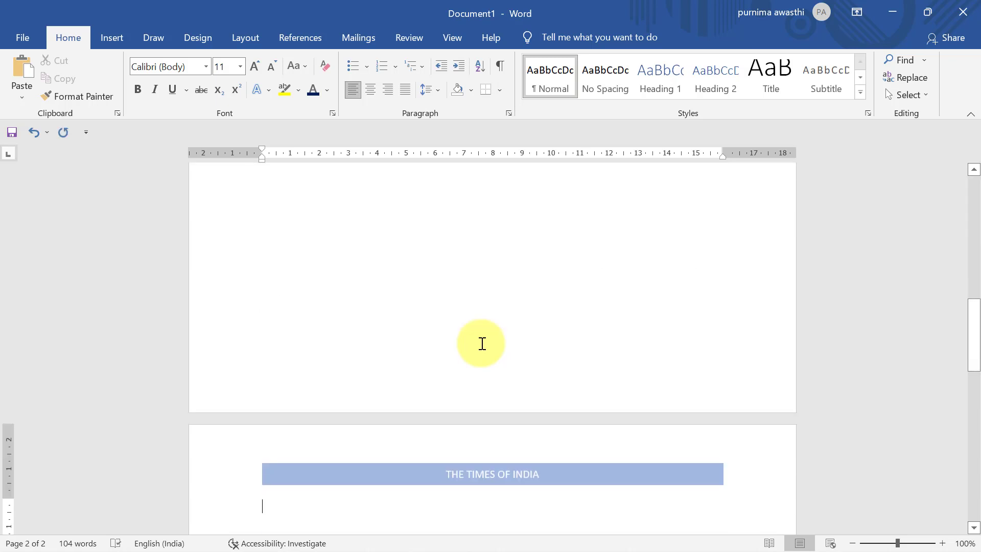
{"action": "left_click_drag", "start_coordinate": [977, 313], "coordinate": [977, 364]}
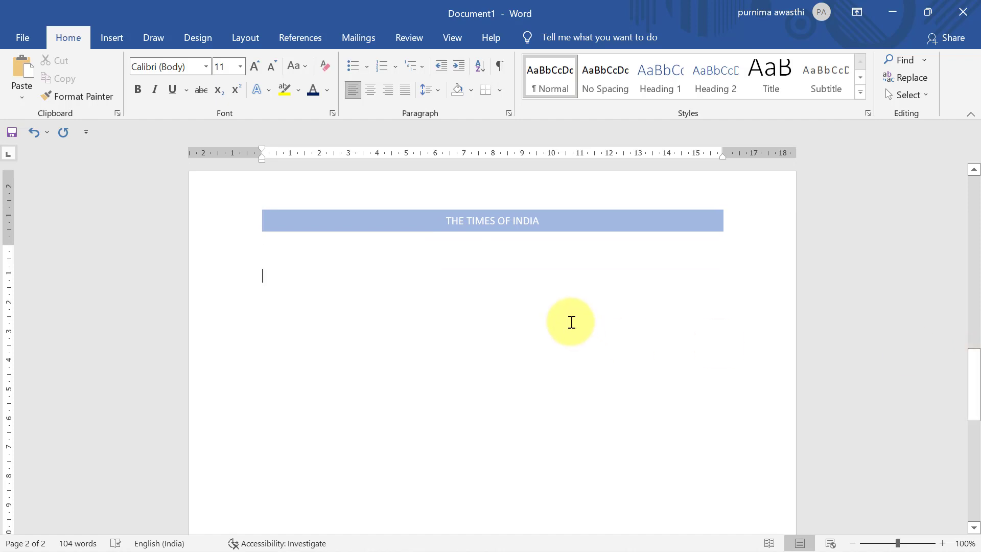
{"action": "double_click", "coordinate": [572, 322]}
{"action": "type", "text": "hchlhs"}
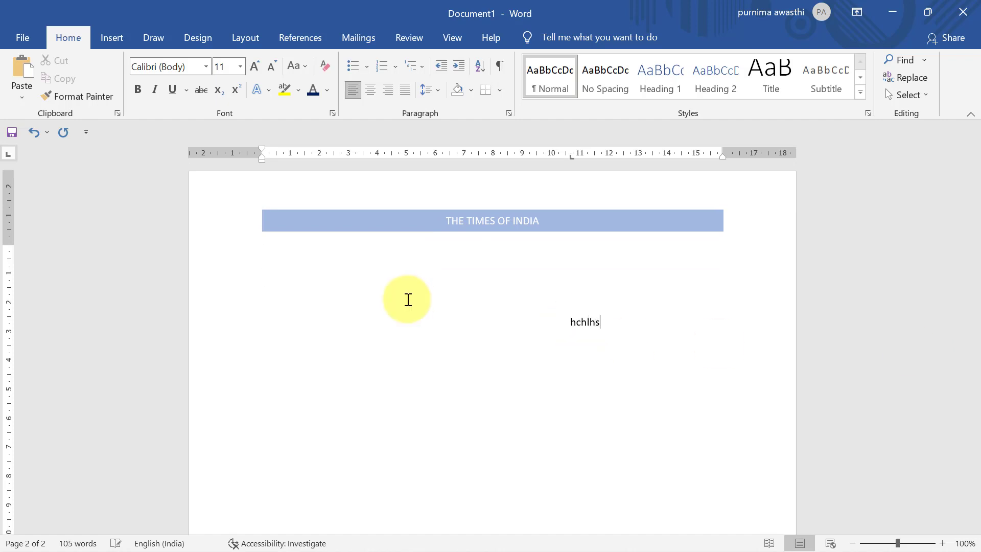
{"action": "key", "text": "BackSpace"}
{"action": "key", "text": "BackSpace"}
{"action": "key", "text": "BackSpace"}
{"action": "key", "text": "BackSpace"}
{"action": "key", "text": "BackSpace"}
{"action": "key", "text": "BackSpace"}
{"action": "key", "text": "BackSpace"}
{"action": "type", "text": "ggghh"}
{"action": "key", "text": "BackSpace"}
{"action": "key", "text": "BackSpace"}
{"action": "key", "text": "BackSpace"}
{"action": "key", "text": "BackSpace"}
{"action": "key", "text": "BackSpace"}
{"action": "key", "text": "BackSpace"}
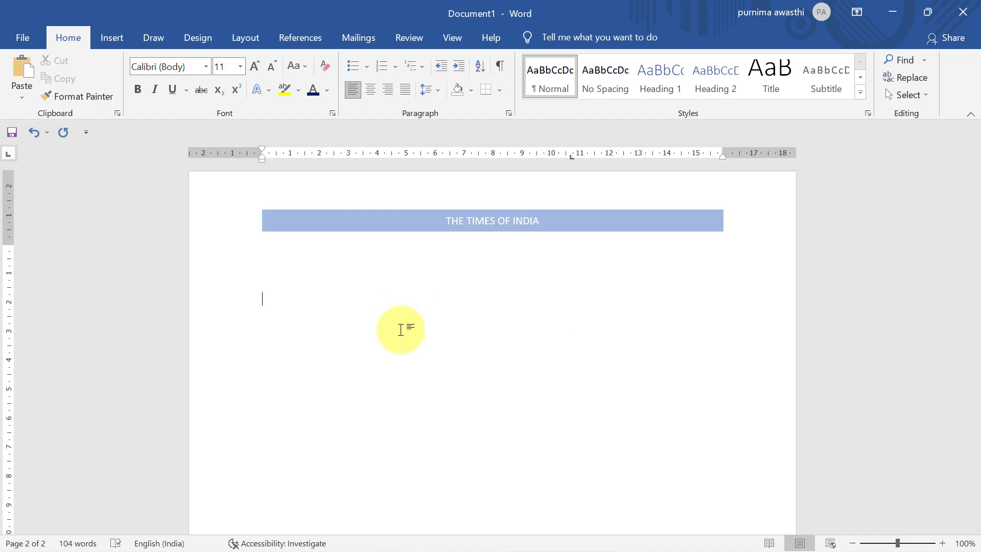
{"action": "left_click_drag", "start_coordinate": [975, 368], "coordinate": [973, 173]}
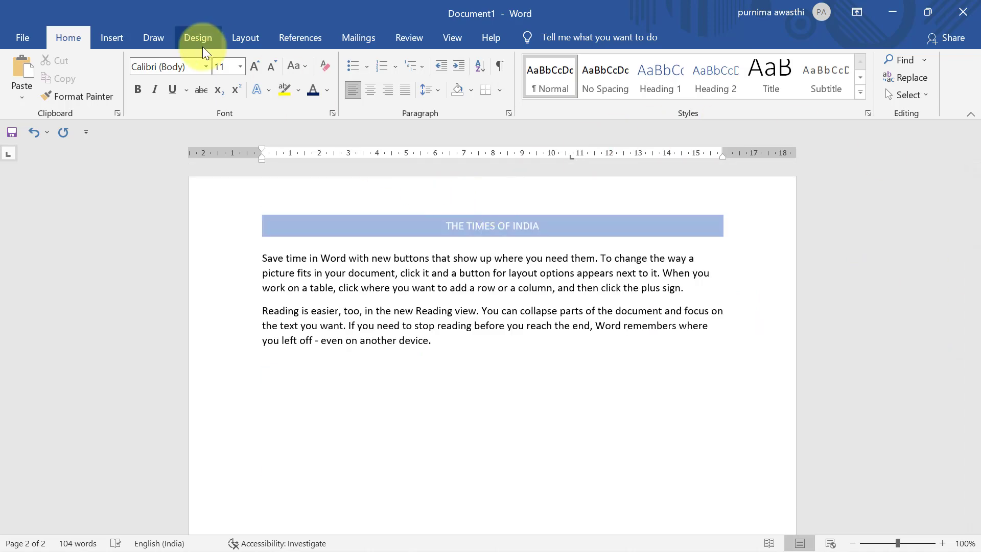
Step: Remove the Banded 'THE TIMES OF INDIA' header from the document
{"action": "left_click", "coordinate": [111, 38]}
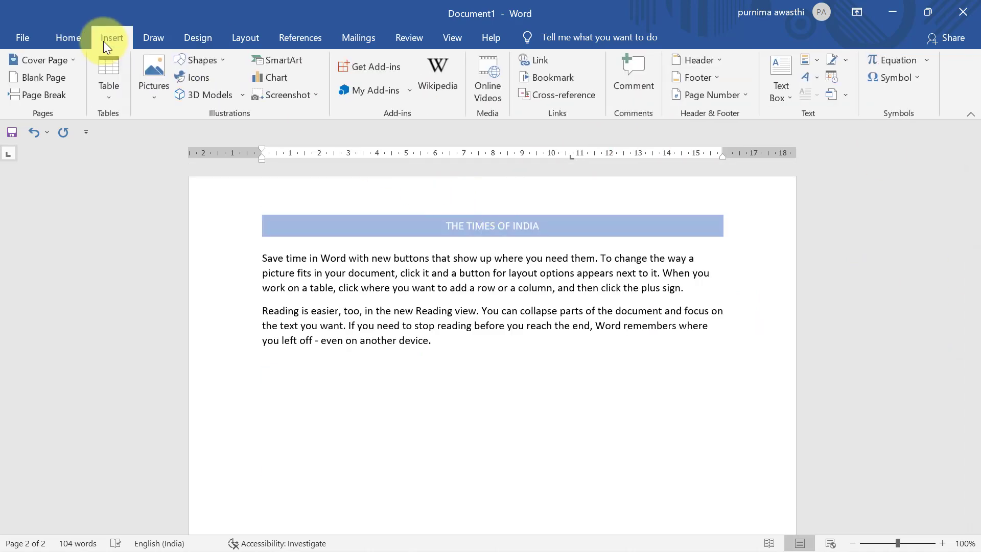
{"action": "left_click", "coordinate": [722, 59]}
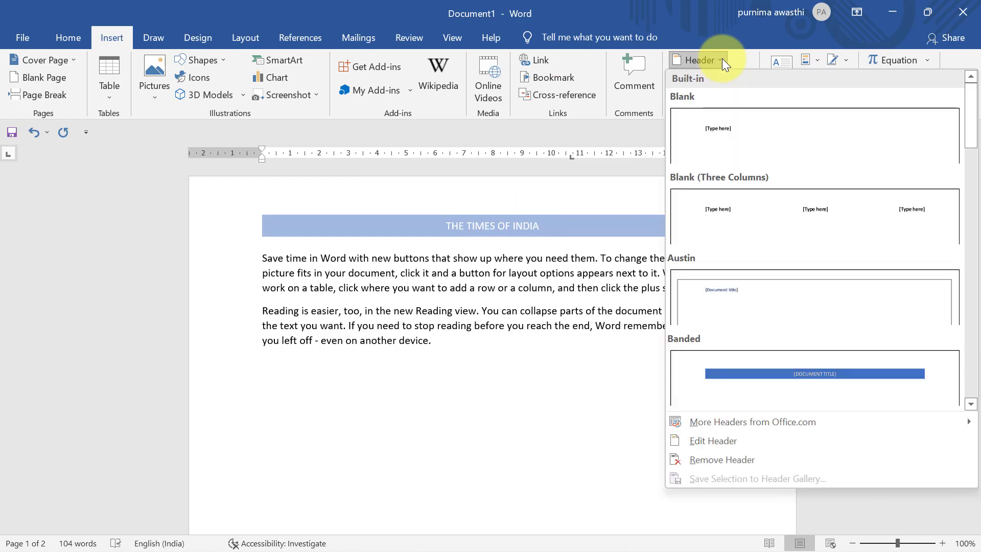
{"action": "left_click", "coordinate": [726, 459]}
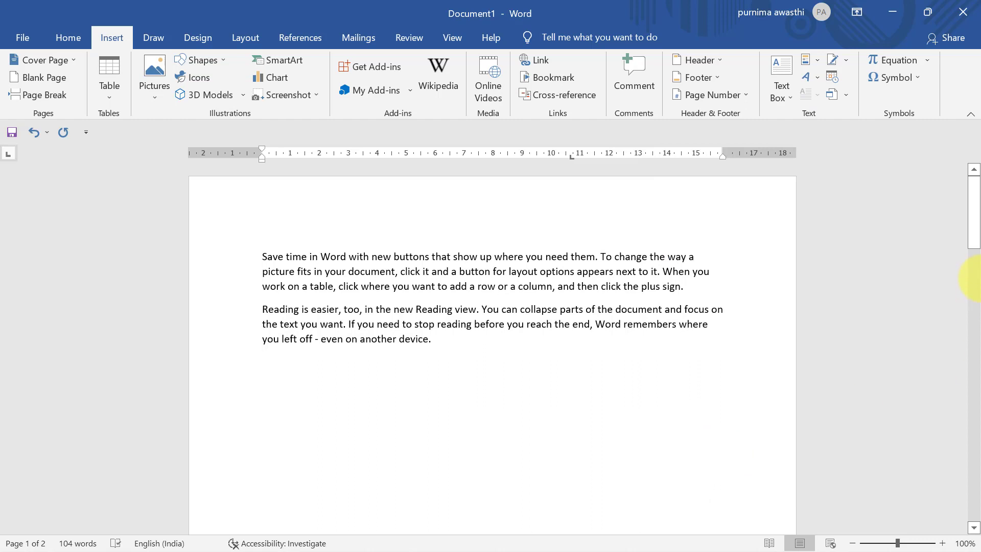
Step: Delete the empty second page and scroll back to page 1
{"action": "left_click_drag", "start_coordinate": [973, 209], "coordinate": [977, 346]}
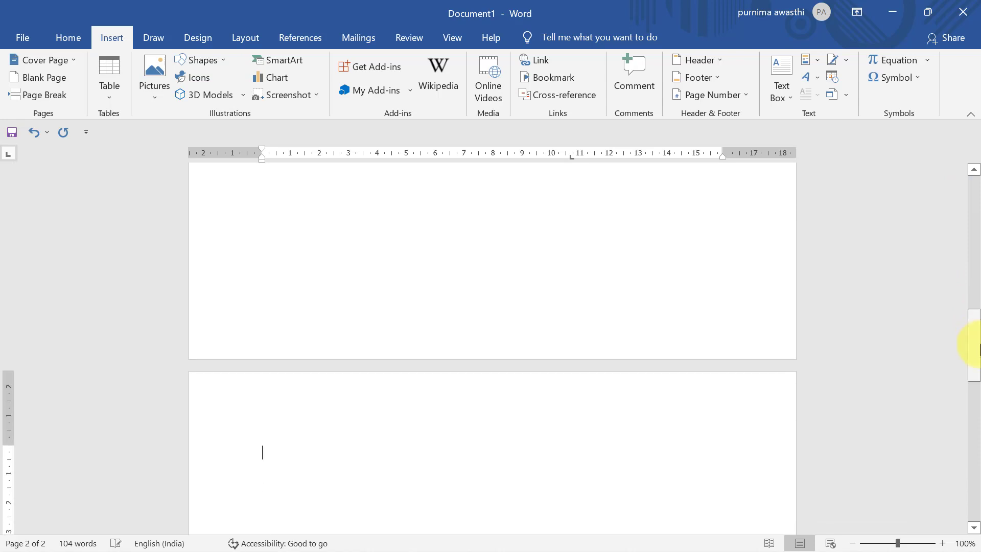
{"action": "key", "text": "BackSpace"}
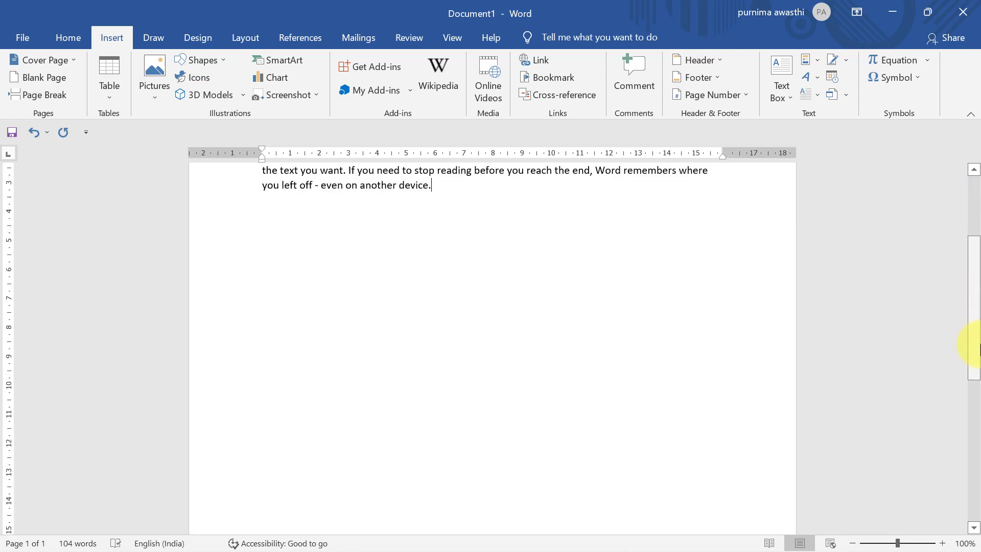
{"action": "left_click_drag", "start_coordinate": [976, 350], "coordinate": [973, 290]}
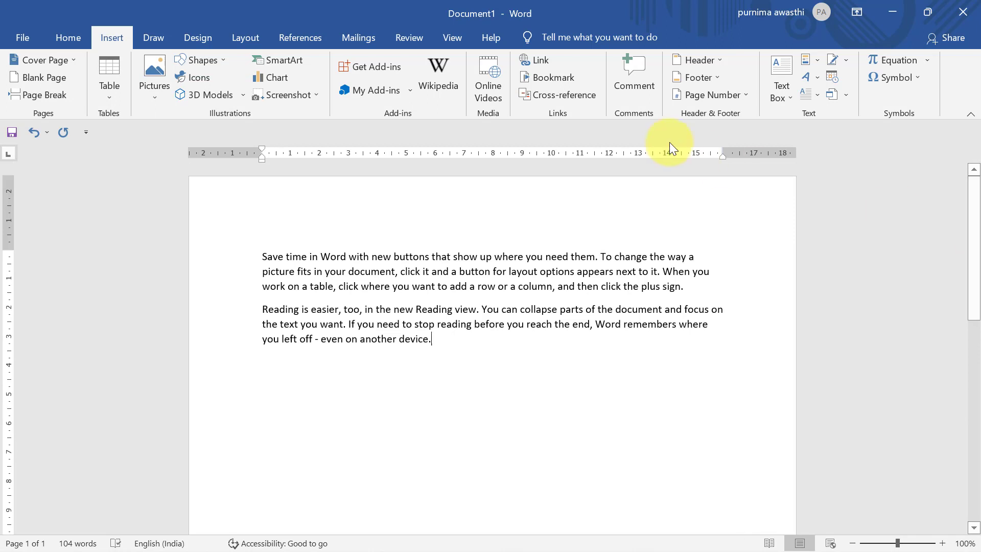
Step: Insert the Austin footer showing 'pg. 1' and return to the body text
{"action": "left_click", "coordinate": [711, 79]}
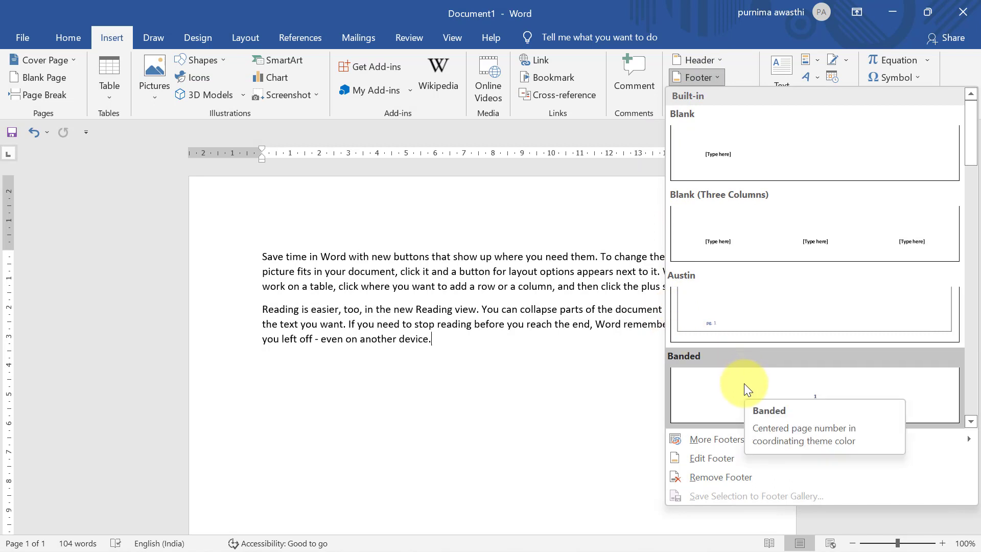
{"action": "left_click", "coordinate": [726, 312]}
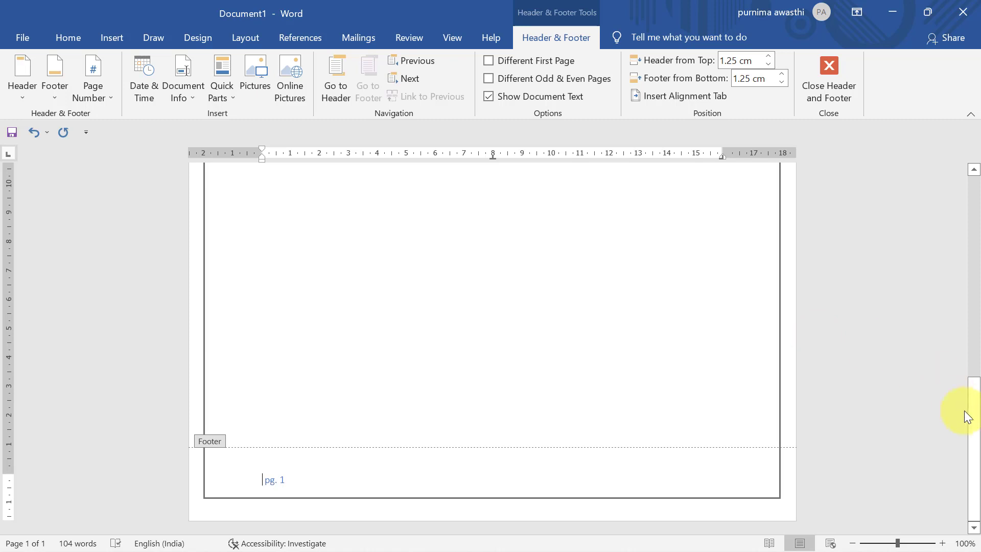
{"action": "left_click_drag", "start_coordinate": [973, 416], "coordinate": [974, 511]}
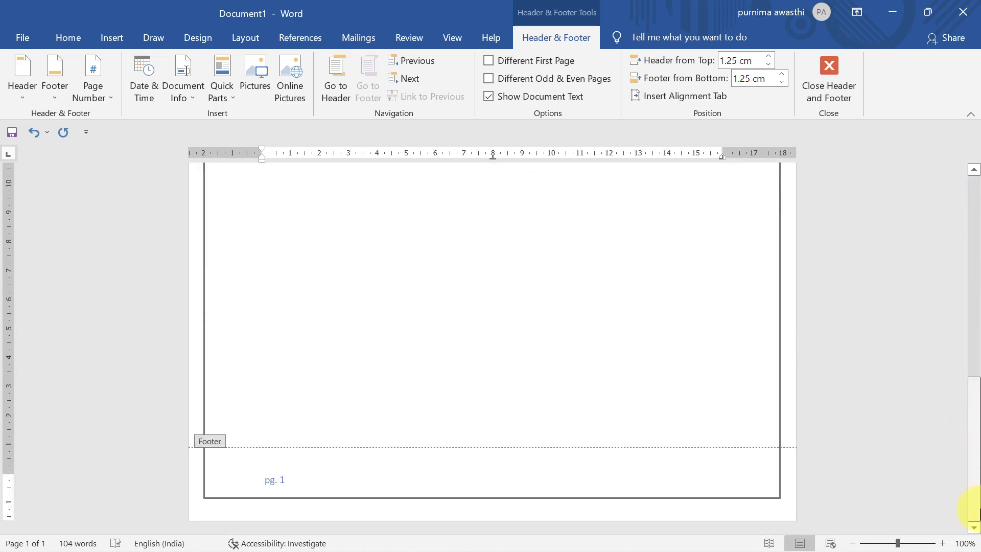
{"action": "left_click_drag", "start_coordinate": [977, 416], "coordinate": [973, 262]}
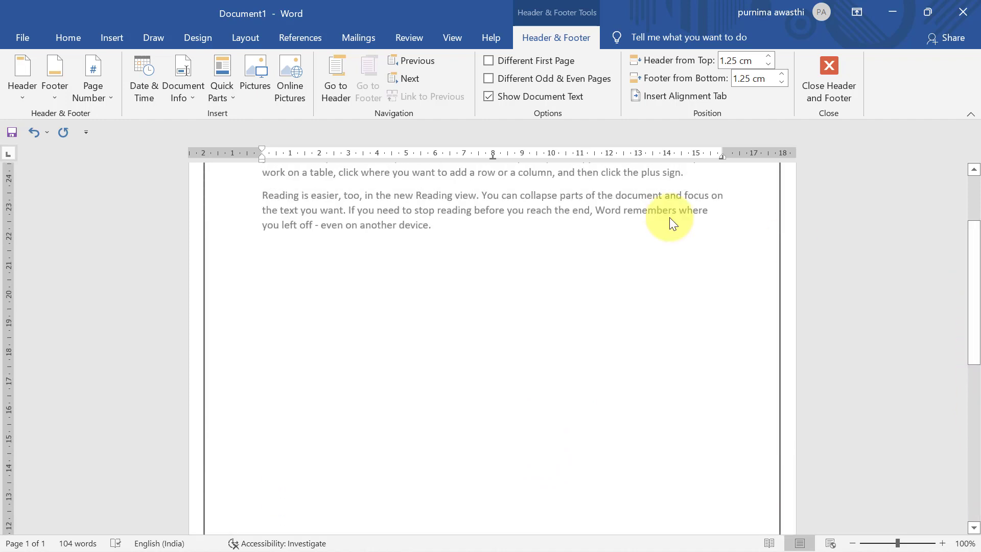
{"action": "double_click", "coordinate": [458, 228]}
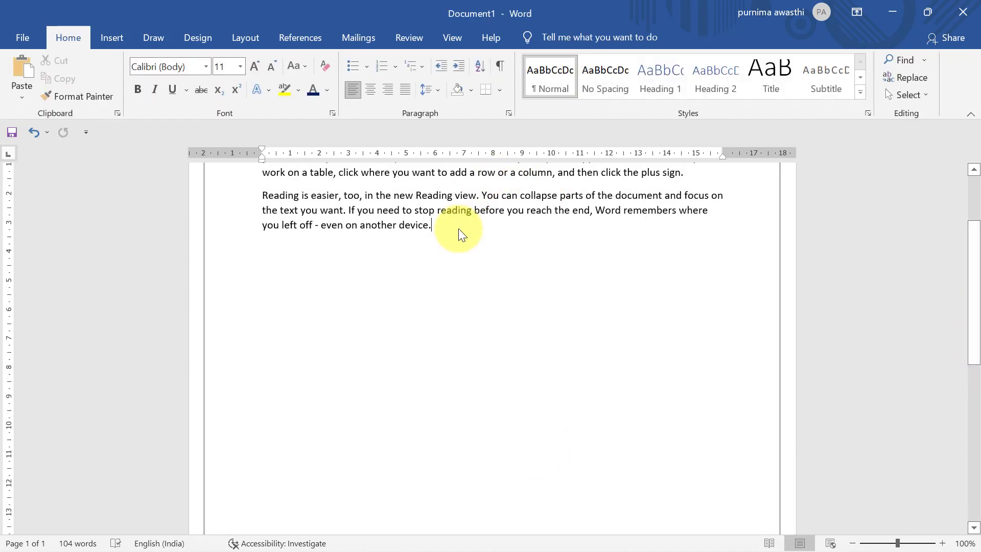
Step: Add a page break after the last paragraph, then delete the empty page 2
{"action": "key", "text": "ctrl+Return"}
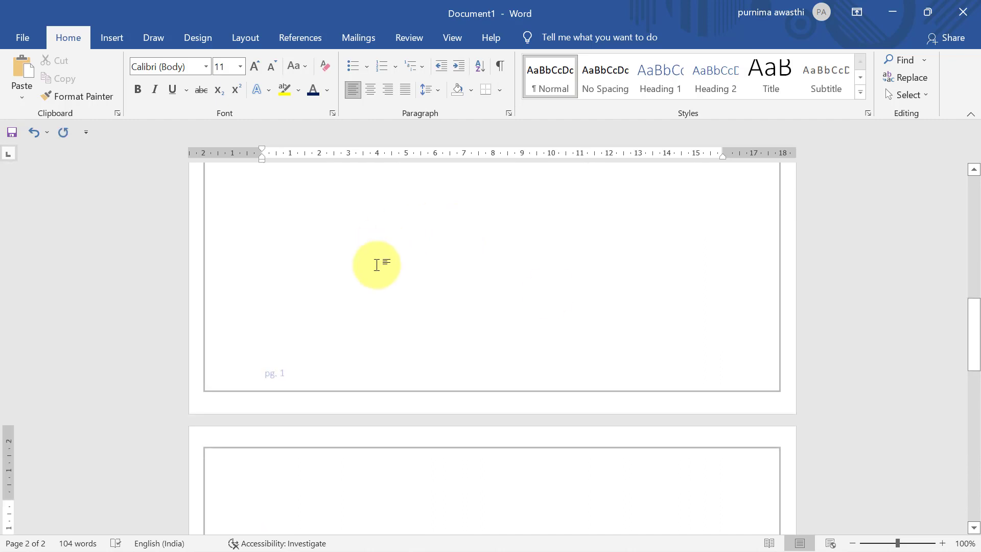
{"action": "left_click_drag", "start_coordinate": [975, 325], "coordinate": [970, 477]}
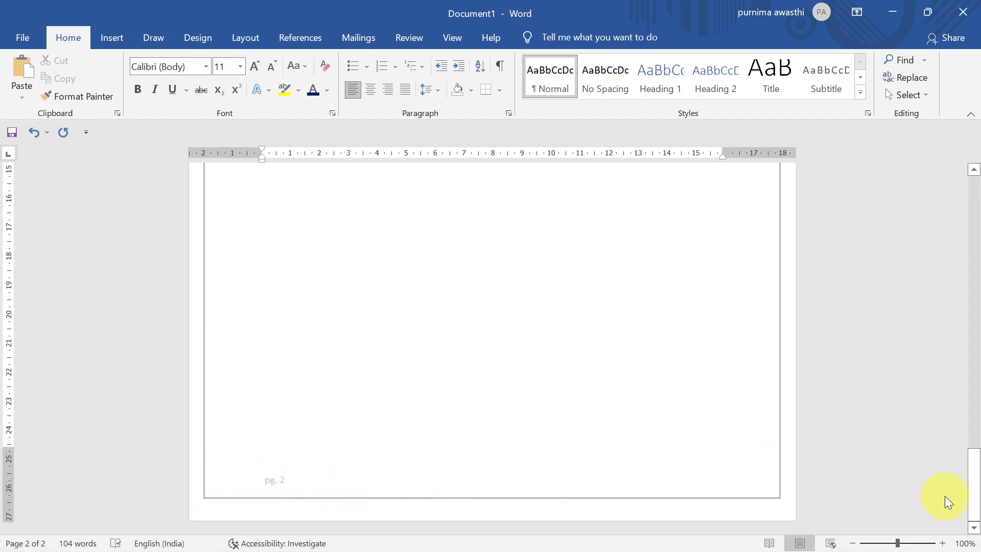
{"action": "left_click_drag", "start_coordinate": [973, 473], "coordinate": [976, 347]}
{"action": "left_click", "coordinate": [276, 497]}
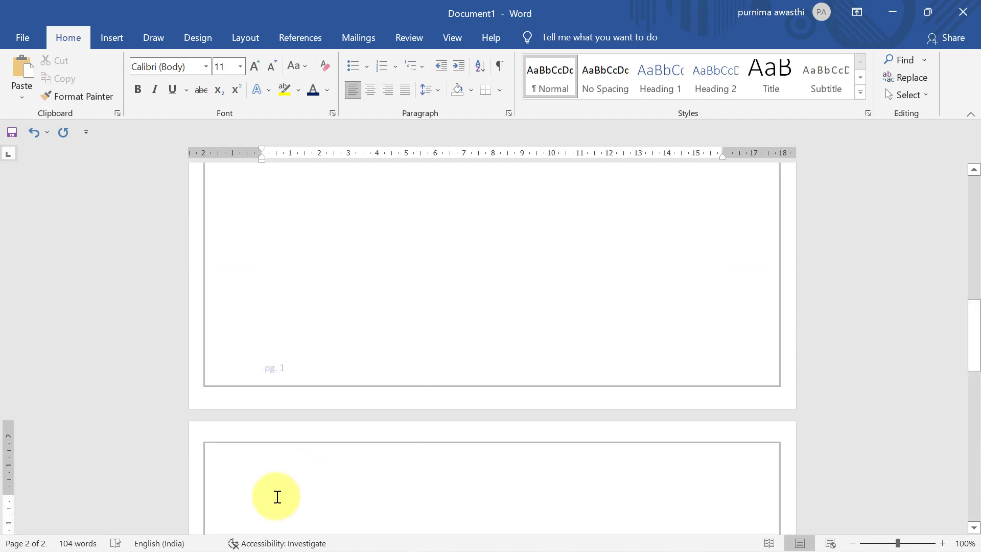
{"action": "key", "text": "BackSpace"}
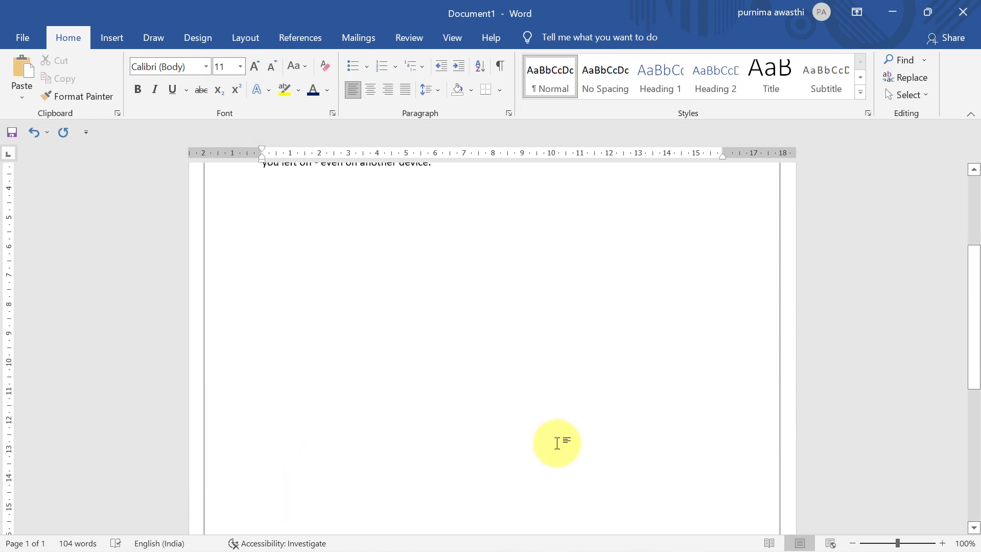
Step: Choose Remove Footer from the Insert tab's Footer menu to strip the Austin footer
{"action": "left_click", "coordinate": [110, 38]}
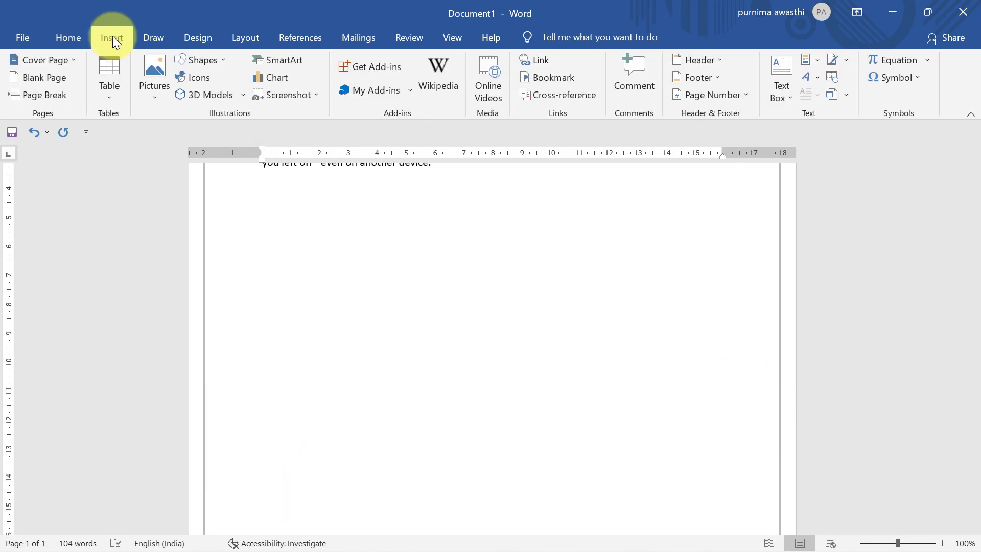
{"action": "left_click", "coordinate": [716, 78]}
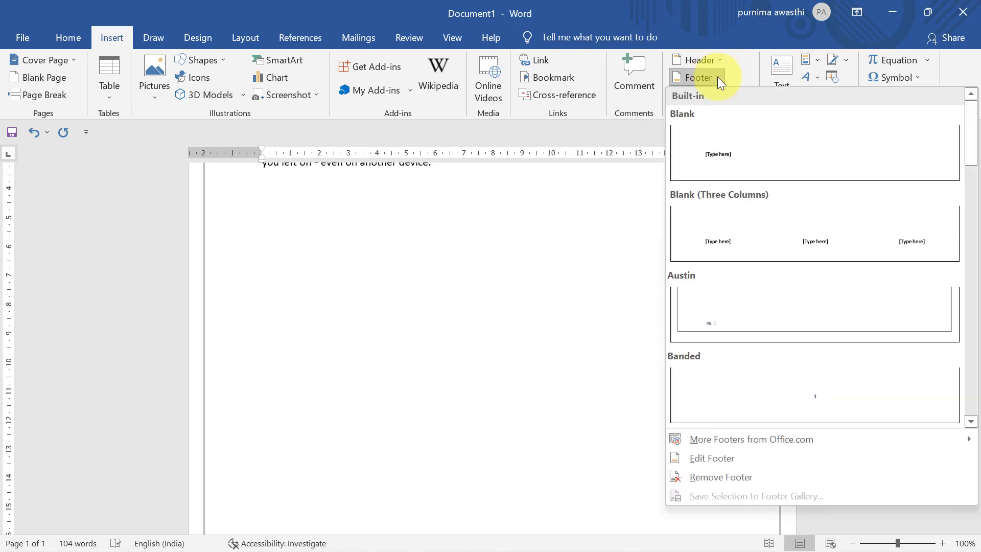
{"action": "left_click", "coordinate": [723, 477]}
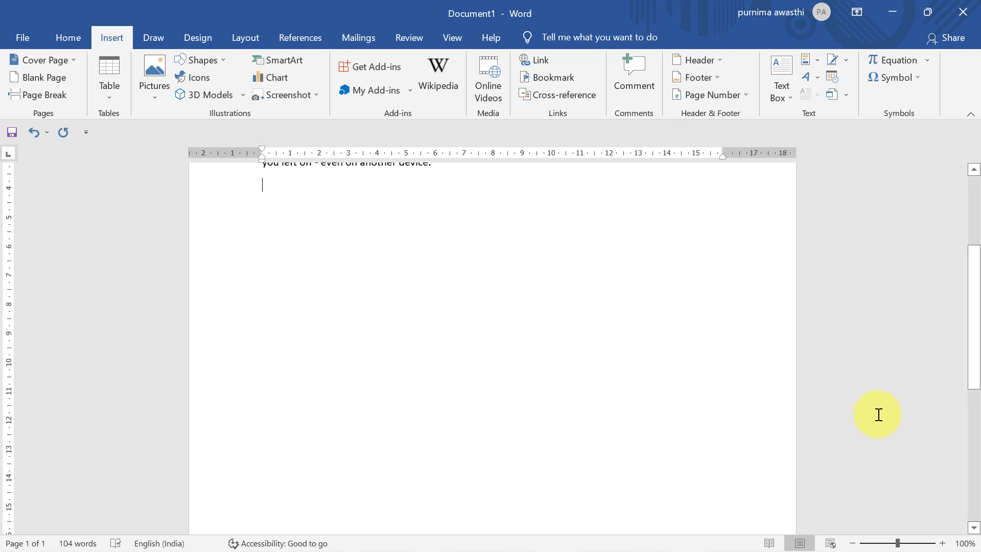
{"action": "left_click_drag", "start_coordinate": [974, 330], "coordinate": [969, 153]}
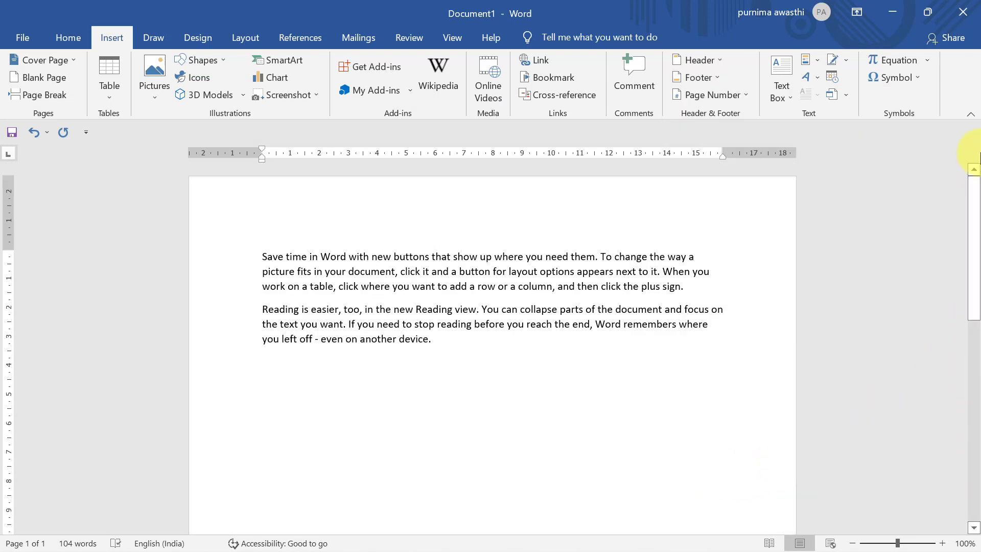
{"action": "left_click", "coordinate": [732, 95]}
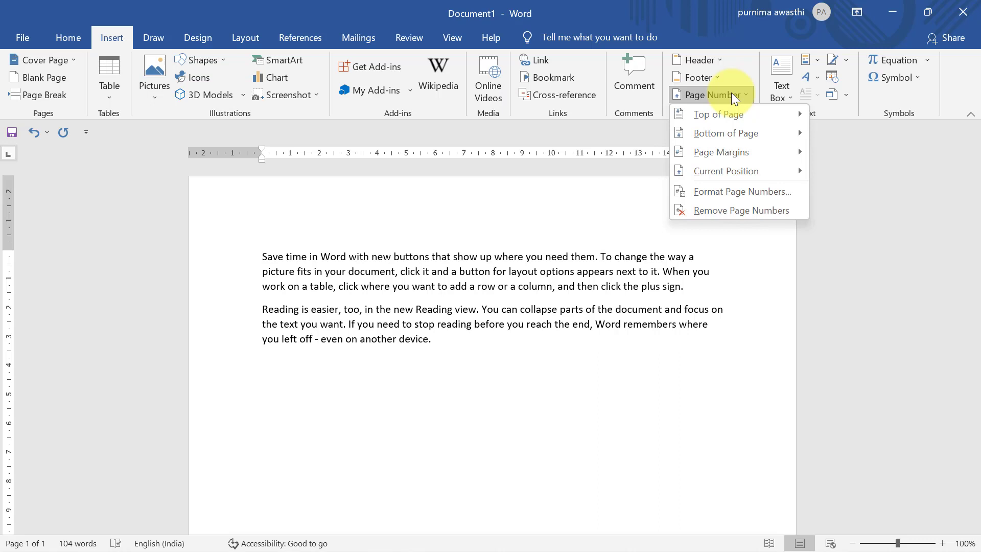
{"action": "mouse_move", "coordinate": [717, 121]}
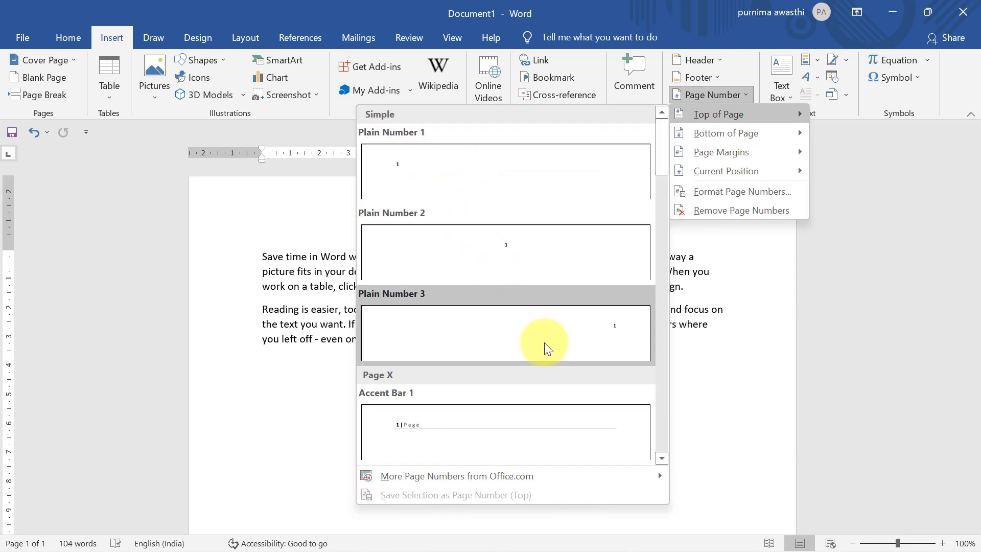
{"action": "mouse_move", "coordinate": [761, 136]}
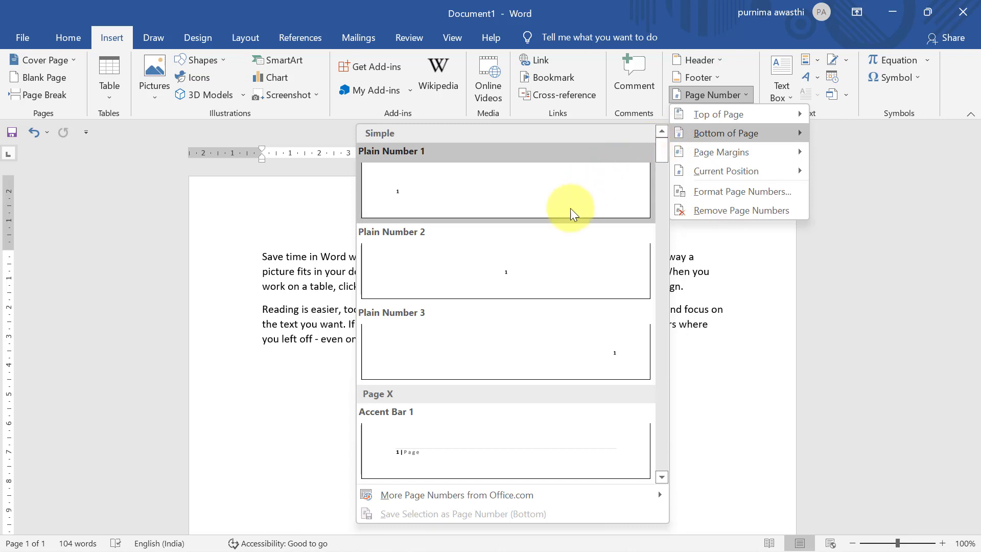
{"action": "left_click", "coordinate": [559, 277]}
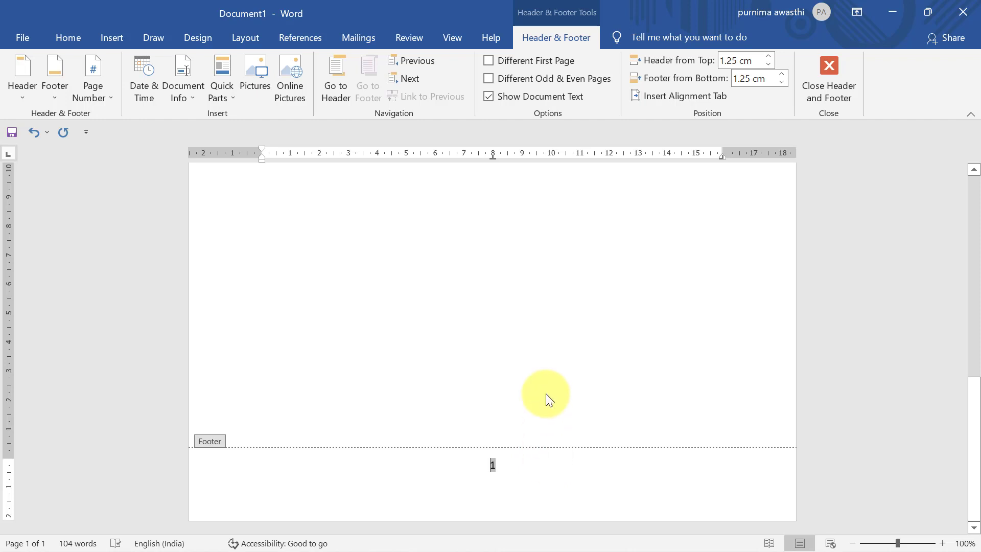
{"action": "double_click", "coordinate": [545, 393]}
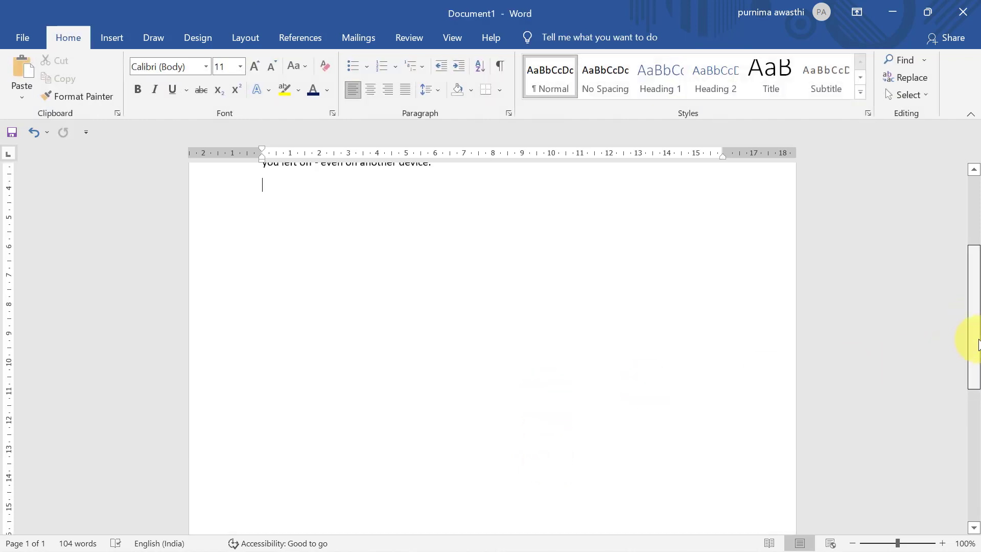
{"action": "left_click_drag", "start_coordinate": [978, 343], "coordinate": [975, 174]}
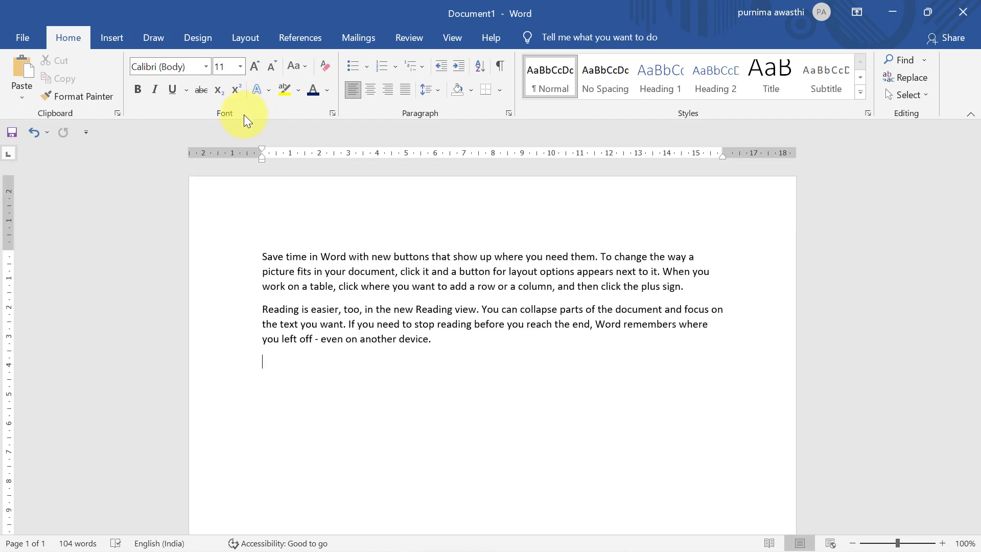
{"action": "left_click", "coordinate": [111, 38]}
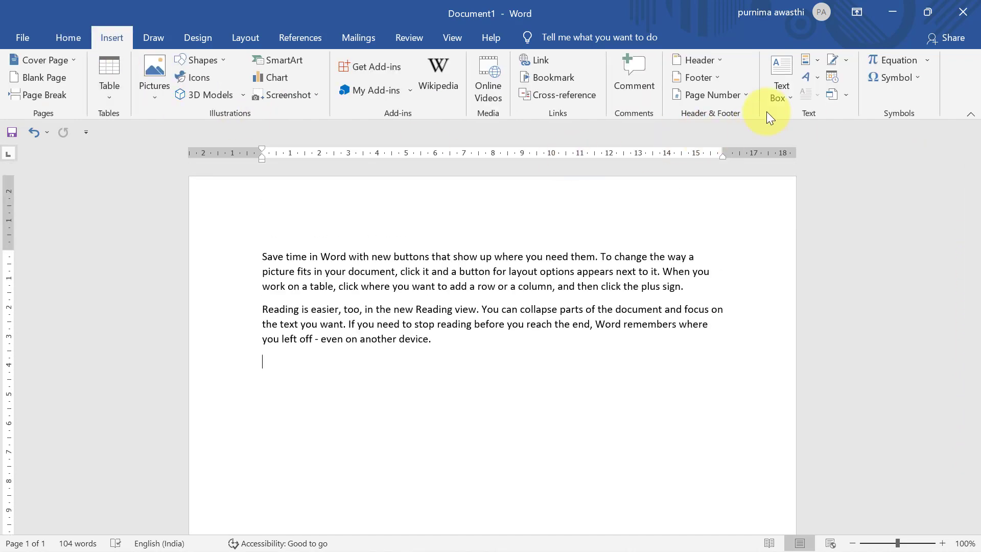
{"action": "left_click", "coordinate": [742, 97]}
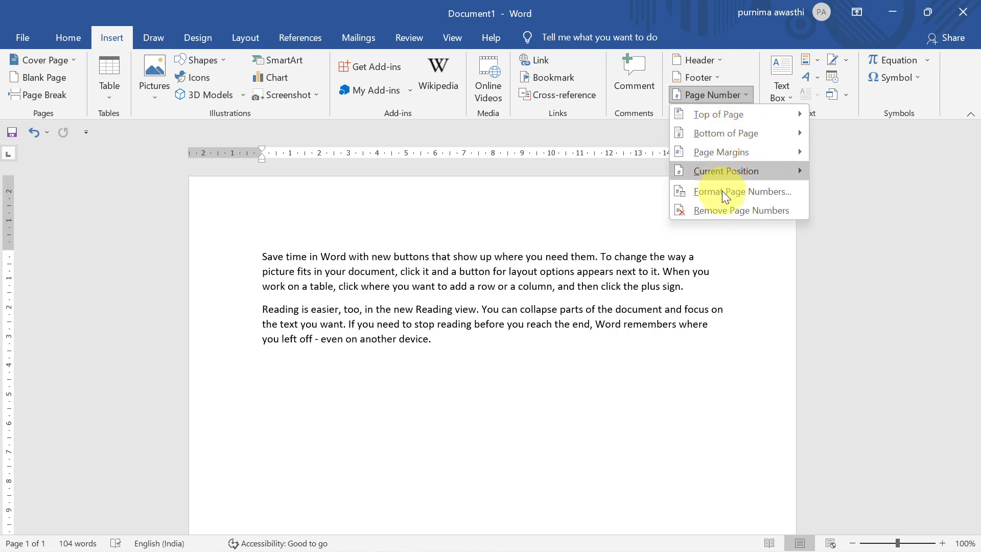
{"action": "left_click", "coordinate": [722, 210]}
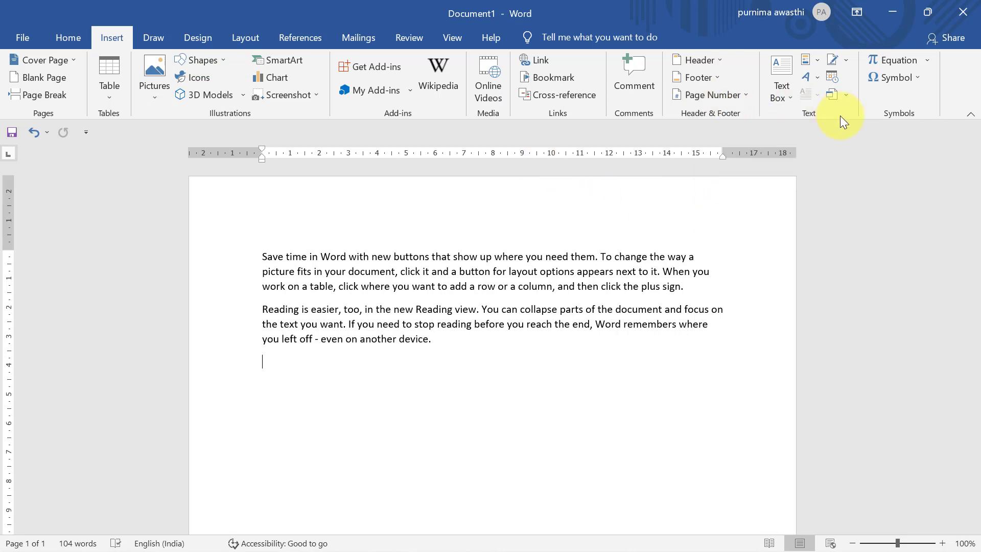
Step: Insert a simple text box below the paragraphs and replace its placeholder with 'hello'
{"action": "left_click", "coordinate": [775, 81]}
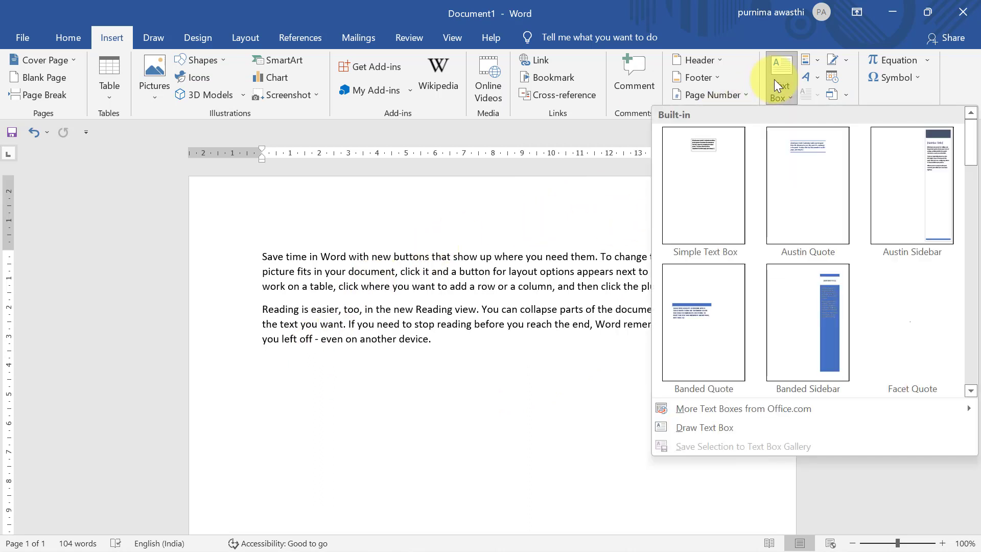
{"action": "left_click", "coordinate": [704, 194]}
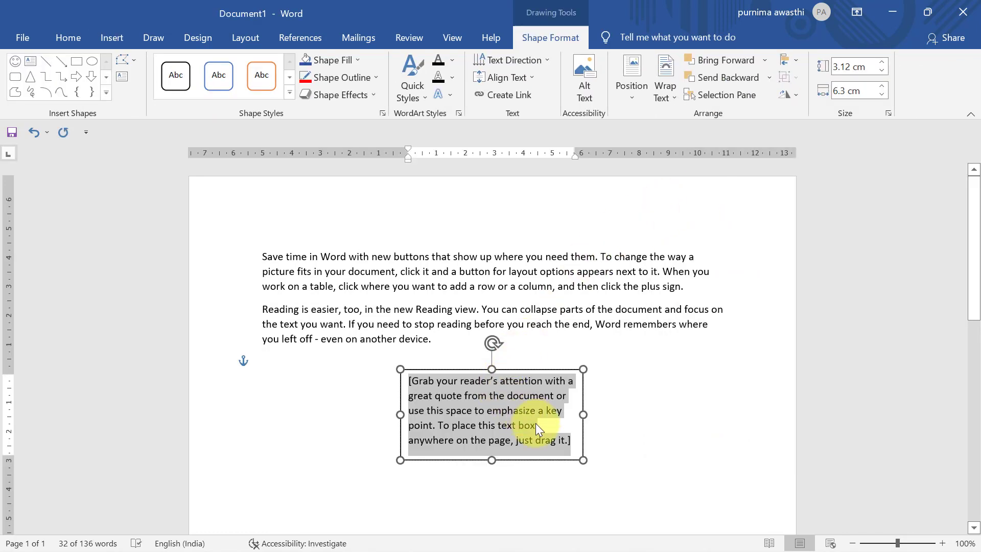
{"action": "key", "text": "Delete"}
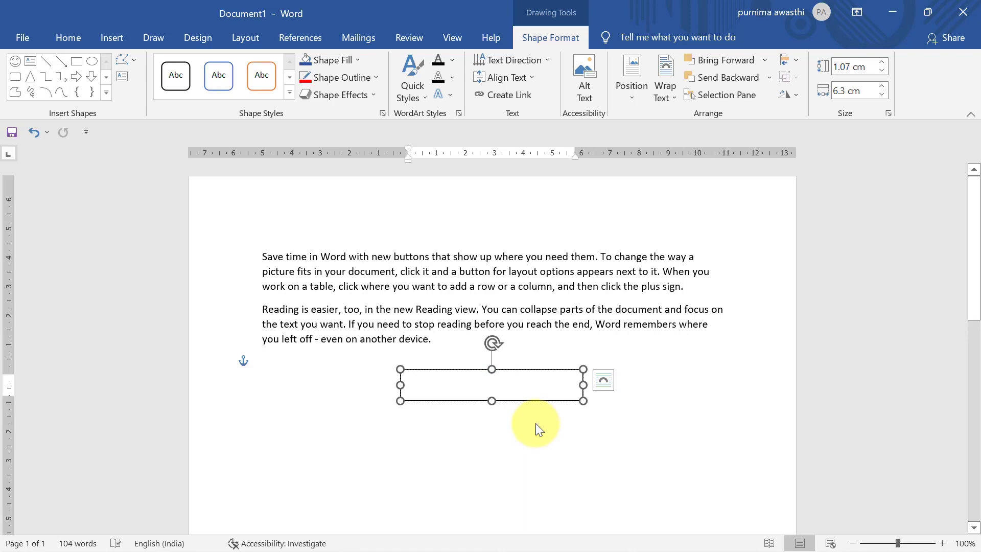
{"action": "type", "text": "hell"}
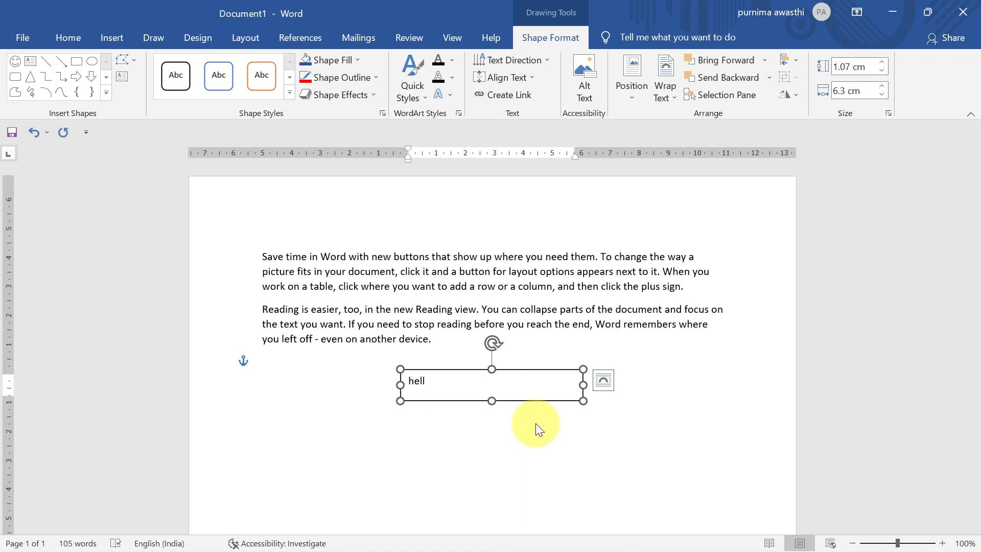
{"action": "type", "text": "o"}
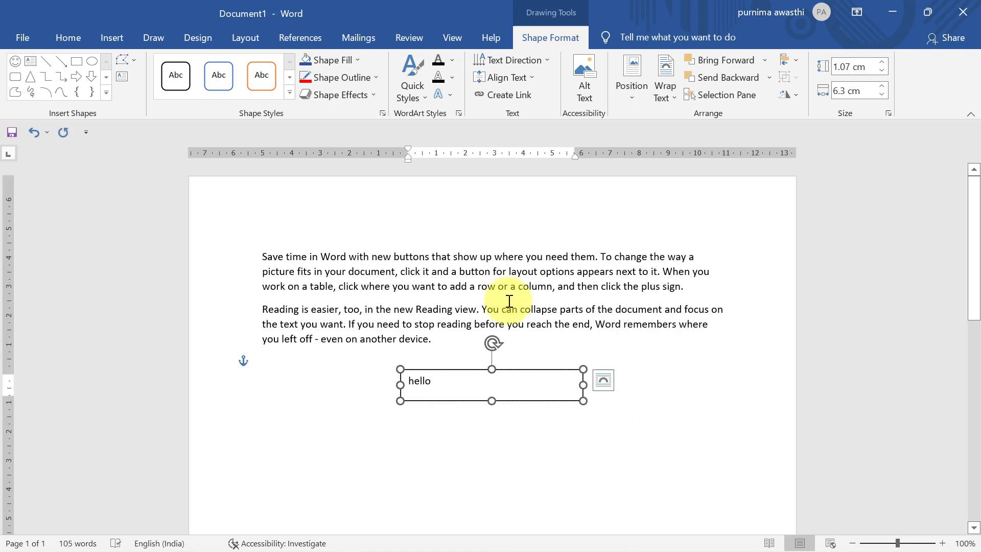
Step: Format the word hello in the text box as red, 22-point type
{"action": "key", "text": "shift+Left"}
{"action": "key", "text": "shift+Left"}
{"action": "key", "text": "shift+Left"}
{"action": "key", "text": "shift+Left"}
{"action": "key", "text": "shift+Left"}
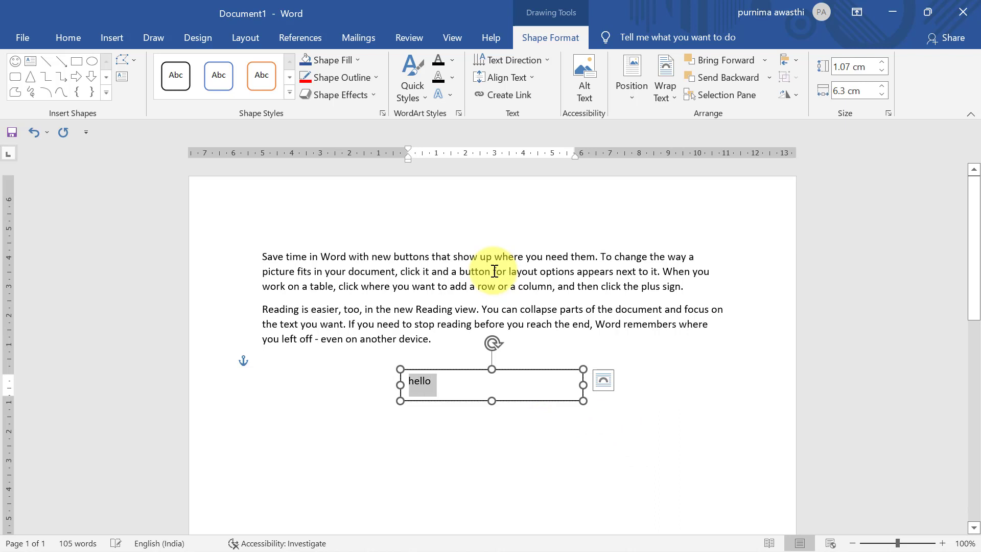
{"action": "left_click", "coordinate": [60, 41]}
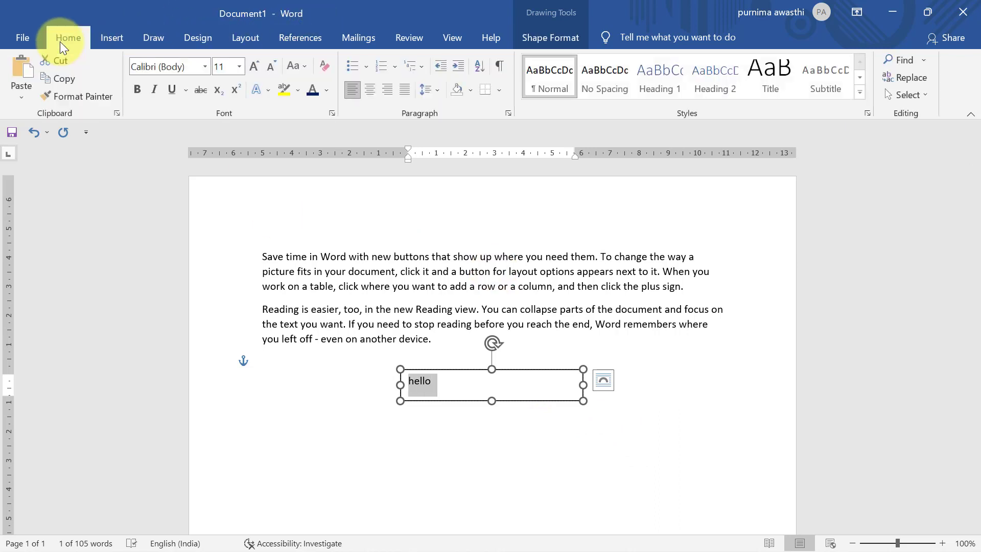
{"action": "left_click", "coordinate": [329, 93]}
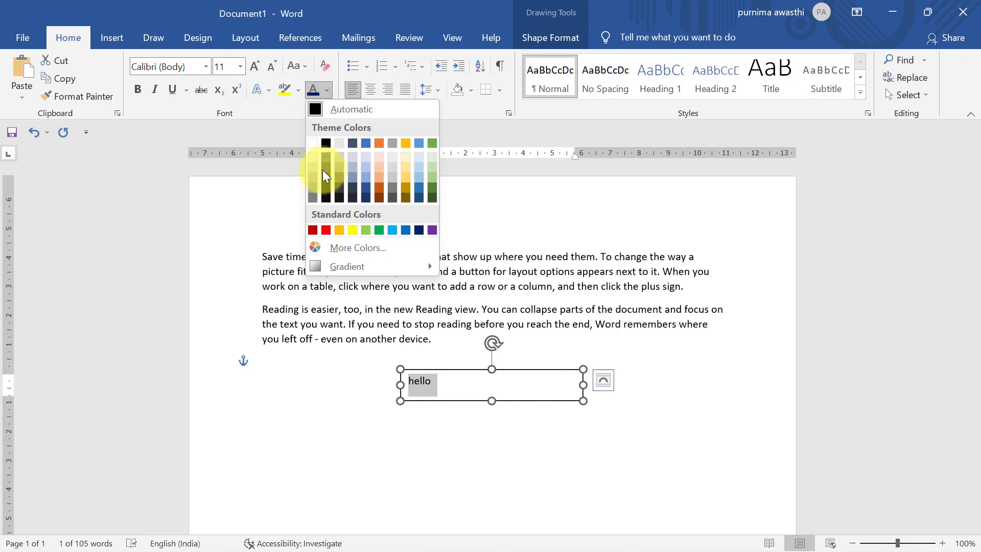
{"action": "left_click", "coordinate": [326, 231]}
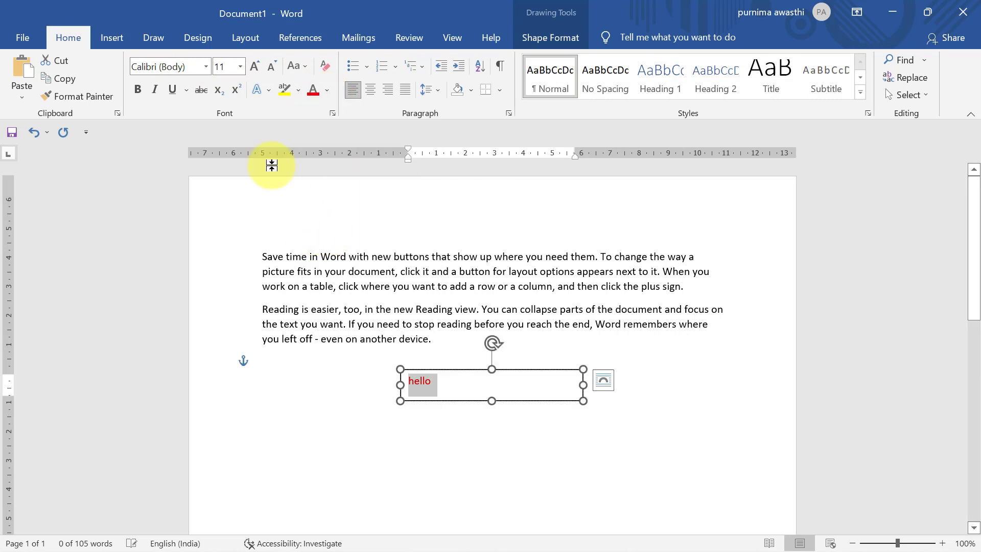
{"action": "left_click", "coordinate": [241, 66]}
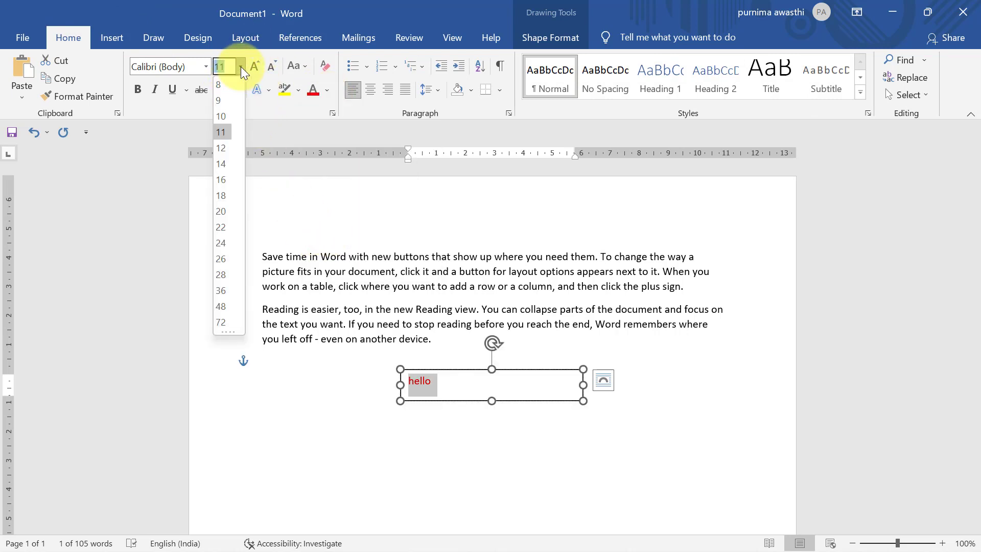
{"action": "left_click", "coordinate": [223, 227]}
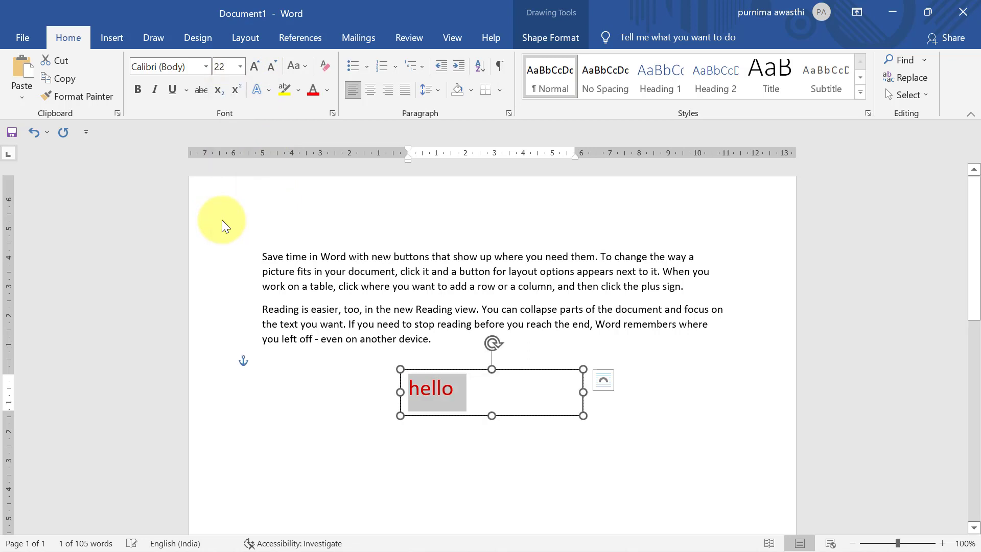
{"action": "left_click", "coordinate": [572, 44]}
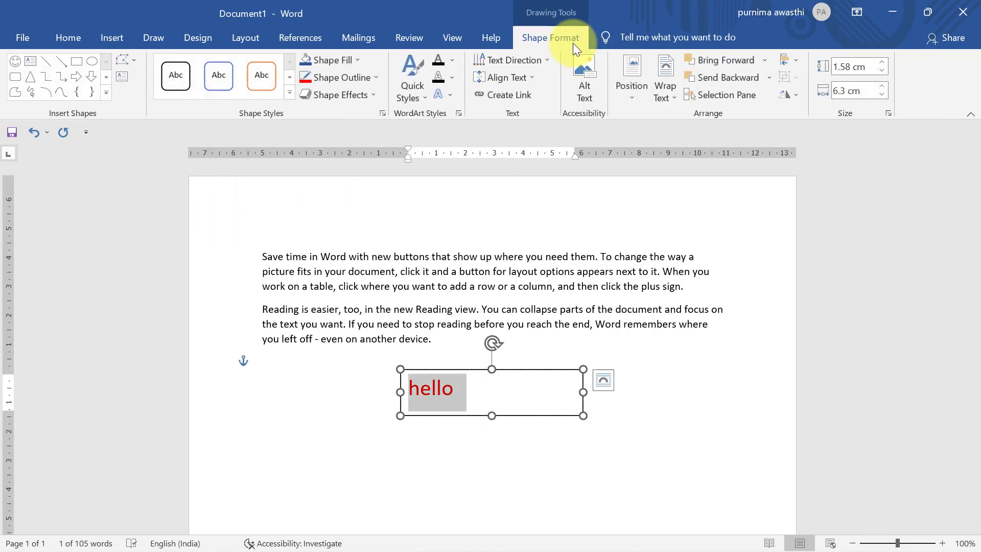
Step: Remove the hello box's outline, narrow it to fit the word, and move it into the first paragraph
{"action": "left_click", "coordinate": [348, 79]}
{"action": "left_click", "coordinate": [353, 215]}
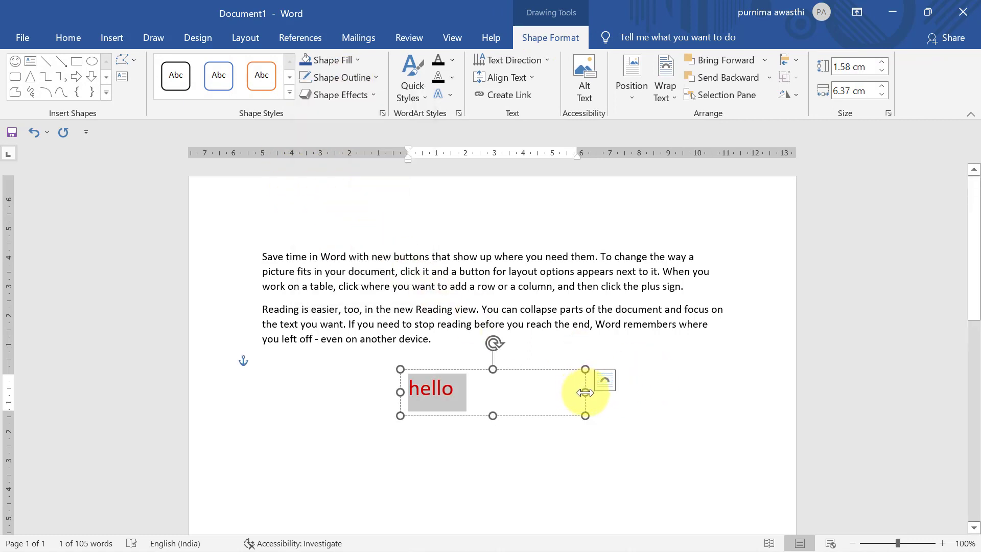
{"action": "left_click_drag", "start_coordinate": [585, 392], "coordinate": [746, 184]}
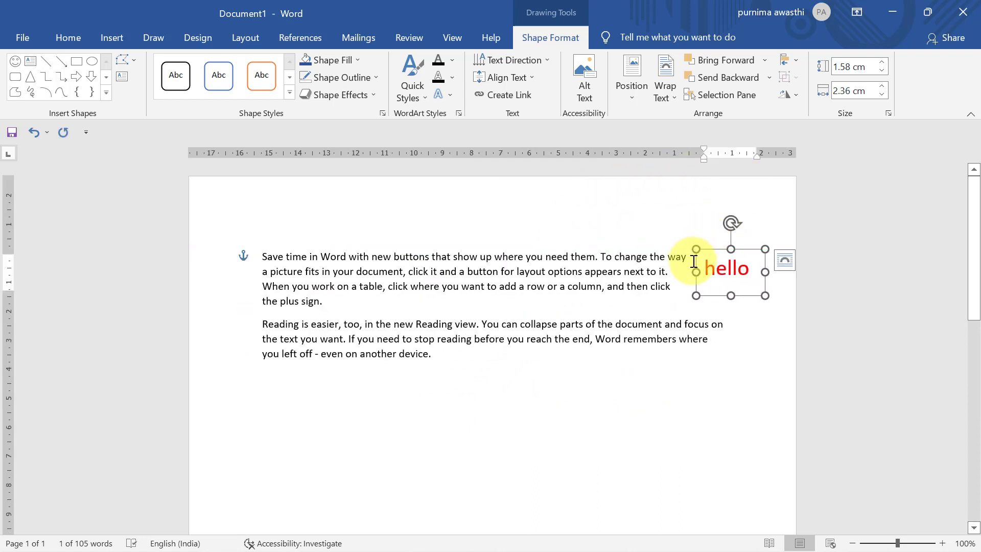
{"action": "left_click_drag", "start_coordinate": [711, 246], "coordinate": [511, 256]}
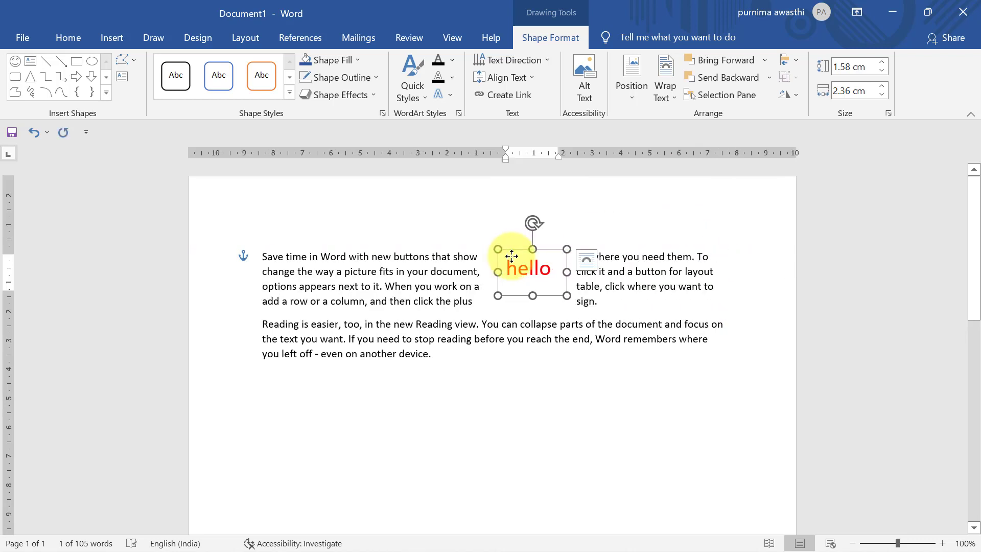
{"action": "left_click", "coordinate": [506, 378]}
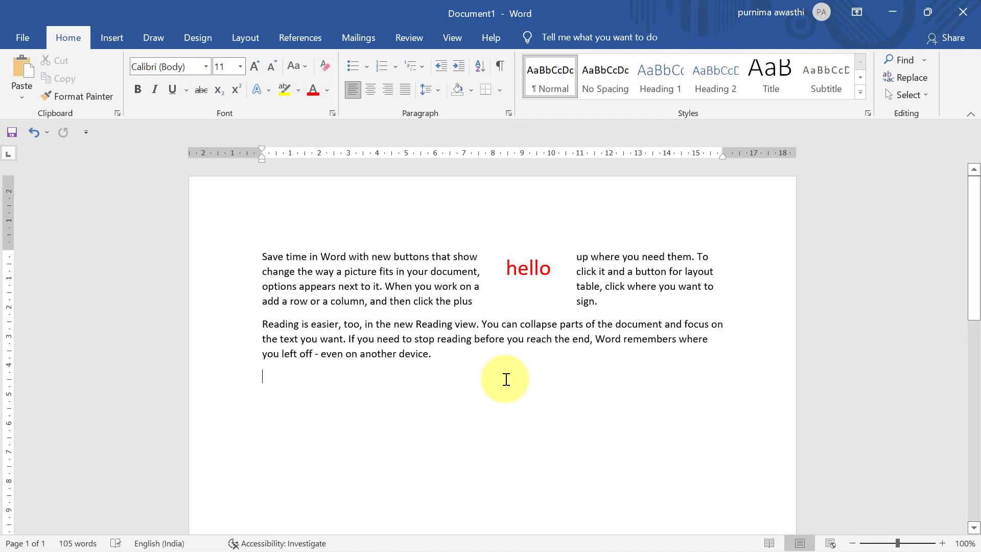
Step: Reselect the hello text box, leave its outline unchanged, and delete it
{"action": "left_click", "coordinate": [543, 267]}
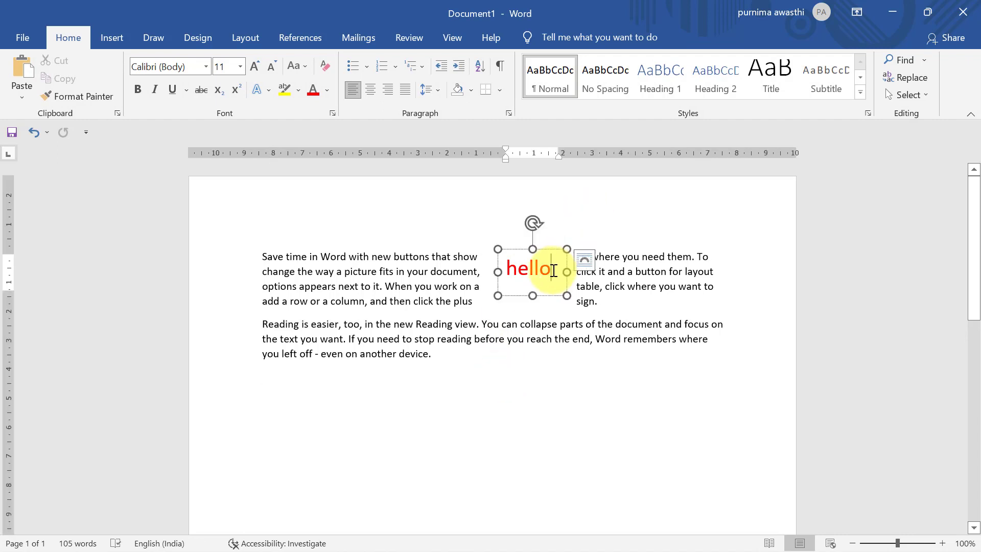
{"action": "left_click", "coordinate": [347, 75]}
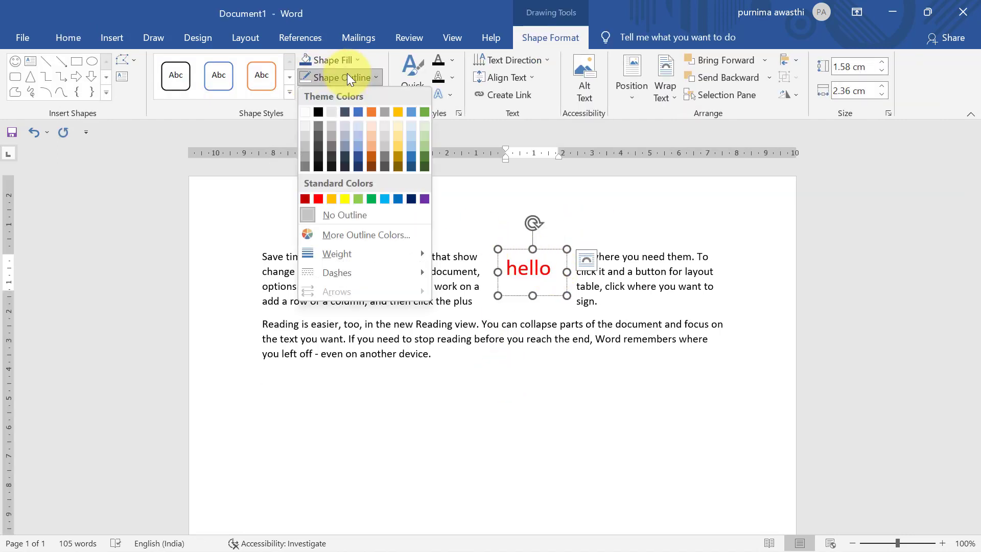
{"action": "mouse_move", "coordinate": [350, 278]}
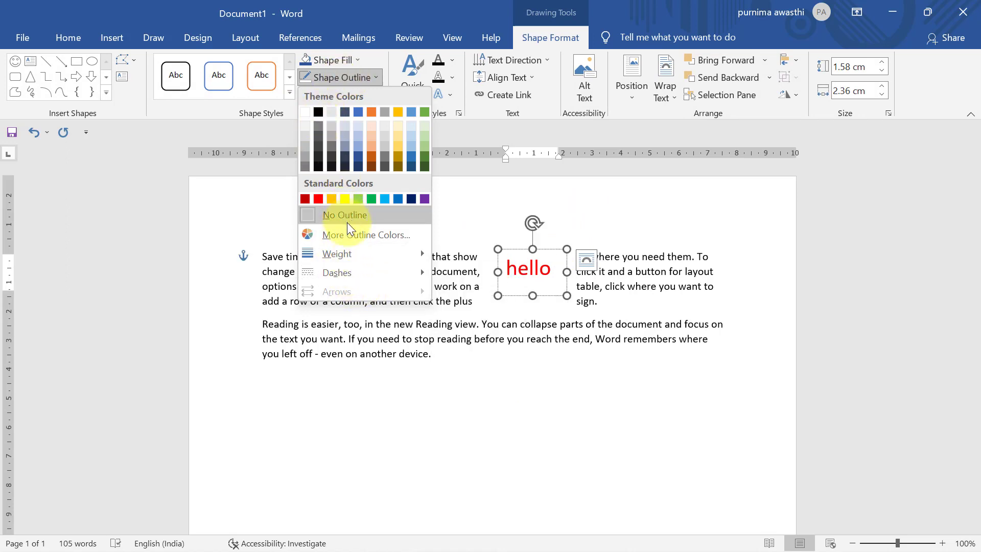
{"action": "mouse_move", "coordinate": [370, 252]}
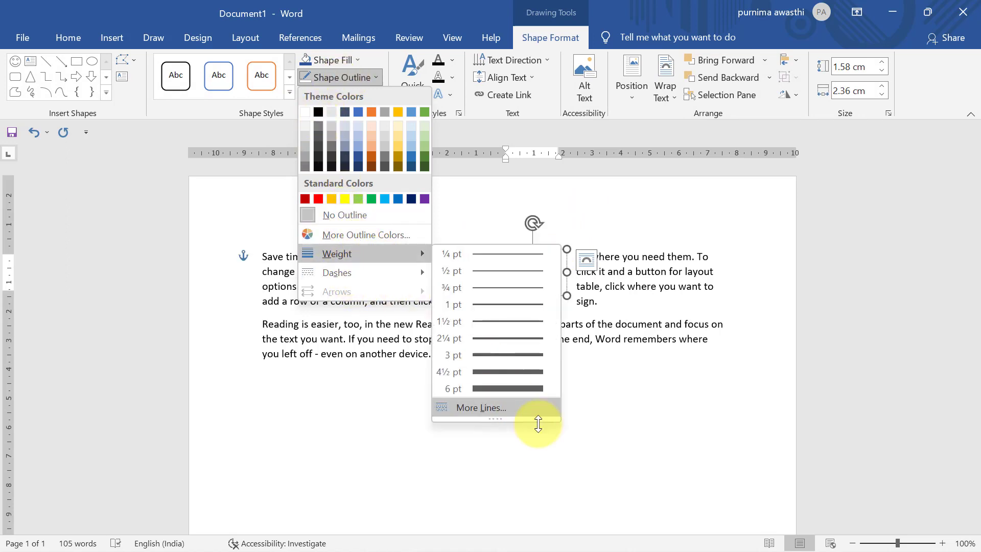
{"action": "left_click", "coordinate": [323, 479]}
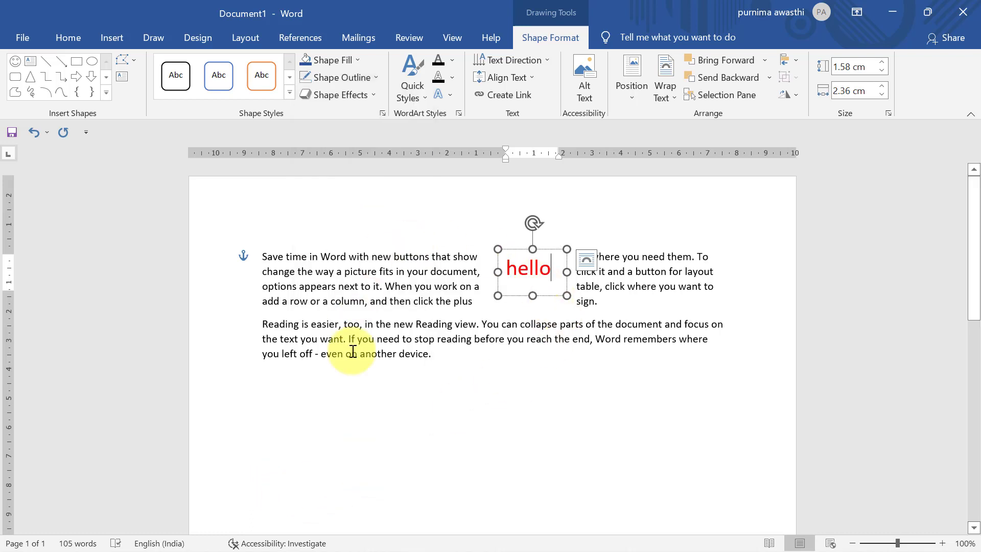
{"action": "left_click", "coordinate": [514, 250]}
{"action": "key", "text": "Delete"}
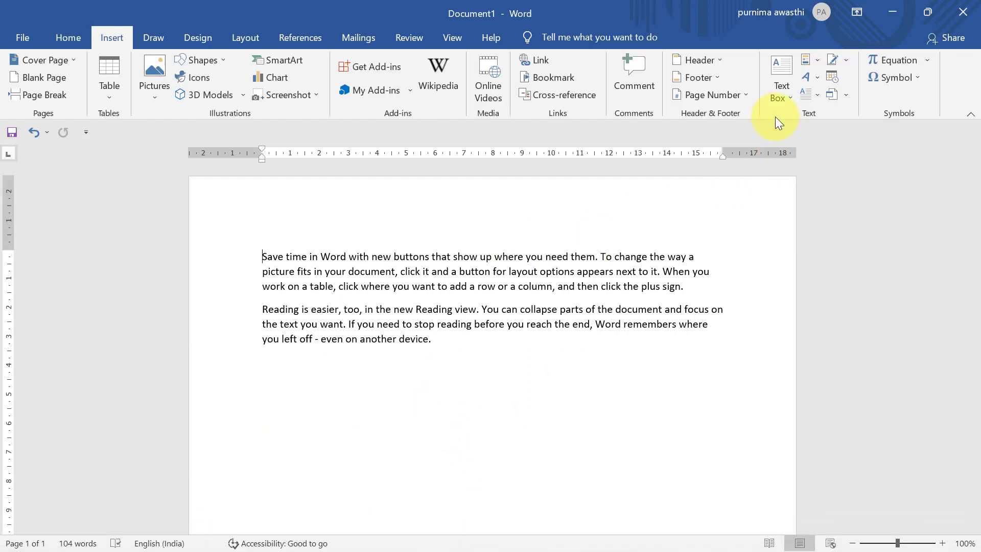
Step: Insert a WordArt below the paragraphs and replace its placeholder text with GOOD MORNING
{"action": "left_click", "coordinate": [817, 77]}
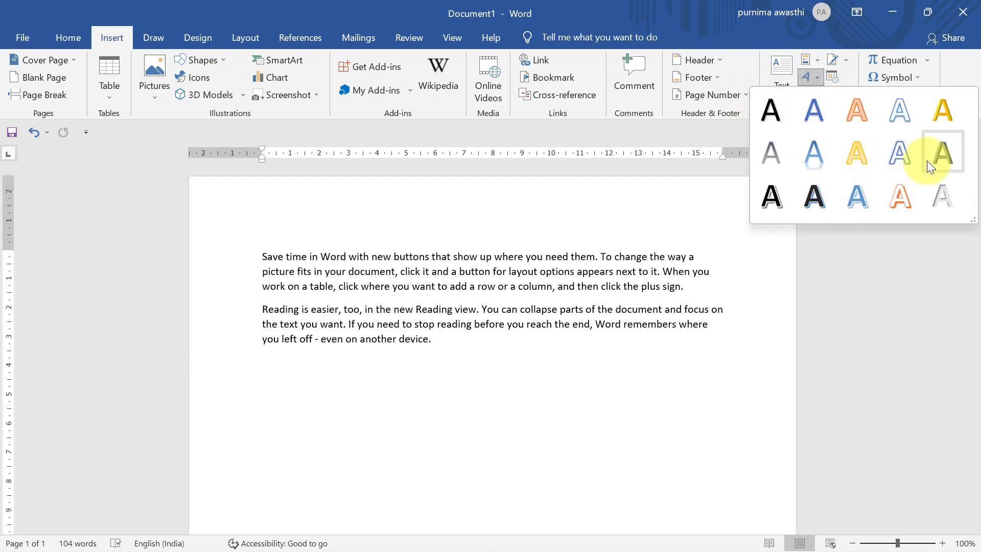
{"action": "left_click", "coordinate": [900, 151]}
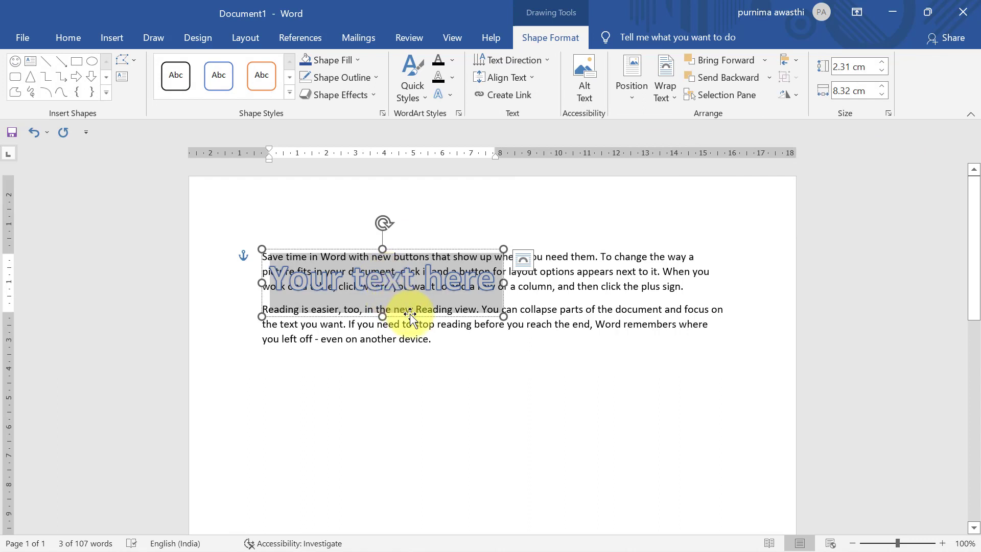
{"action": "left_click_drag", "start_coordinate": [410, 317], "coordinate": [543, 429]}
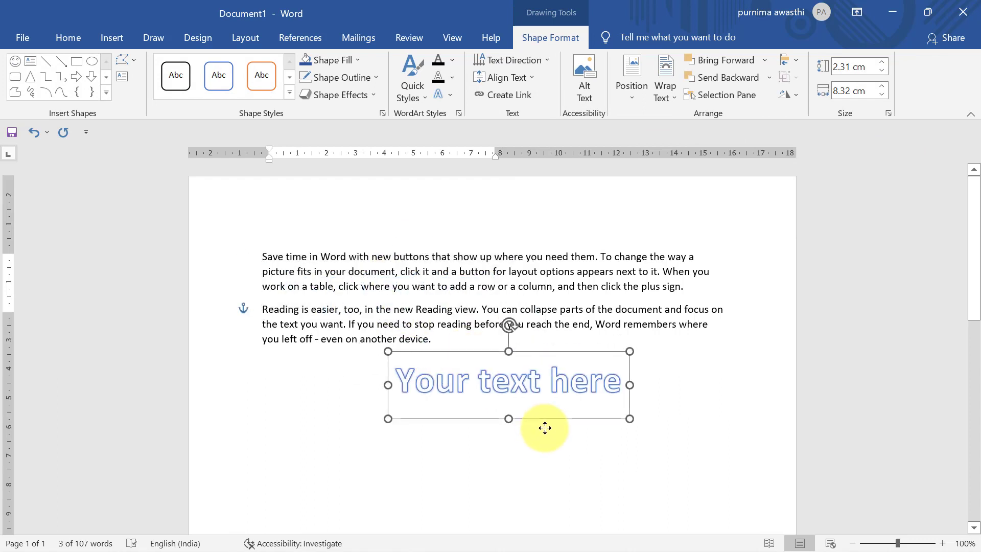
{"action": "left_click", "coordinate": [632, 392]}
{"action": "key", "text": "BackSpace"}
{"action": "key", "text": "BackSpace"}
{"action": "key", "text": "BackSpace"}
{"action": "key", "text": "BackSpace"}
{"action": "key", "text": "BackSpace"}
{"action": "key", "text": "BackSpace"}
{"action": "key", "text": "BackSpace"}
{"action": "key", "text": "BackSpace"}
{"action": "key", "text": "BackSpace"}
{"action": "key", "text": "BackSpace"}
{"action": "key", "text": "BackSpace"}
{"action": "key", "text": "BackSpace"}
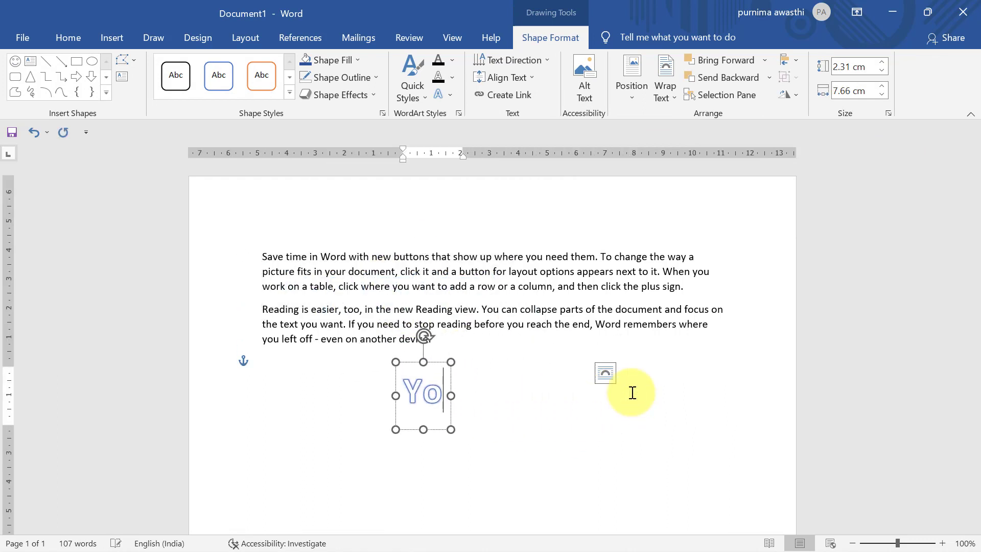
{"action": "key", "text": "BackSpace"}
{"action": "key", "text": "BackSpace"}
{"action": "type", "text": "goo"}
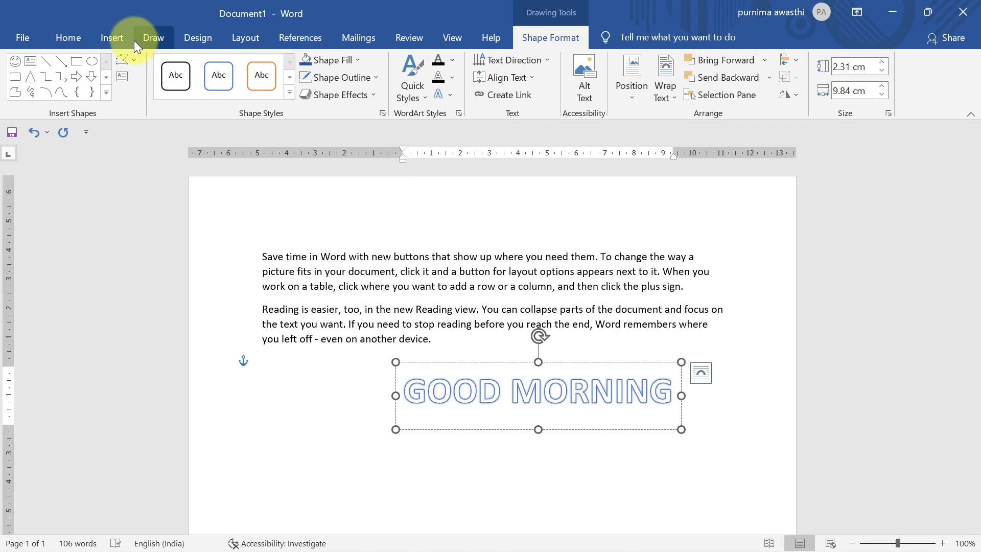
Step: Fill the GOOD MORNING WordArt box with green and give its letters a new text fill colour
{"action": "left_click", "coordinate": [333, 60]}
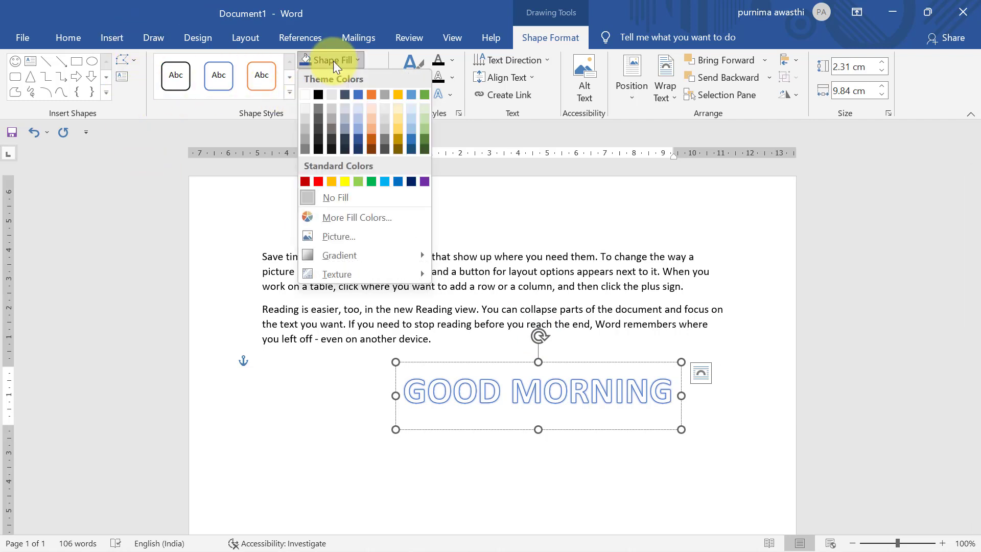
{"action": "left_click", "coordinate": [371, 182]}
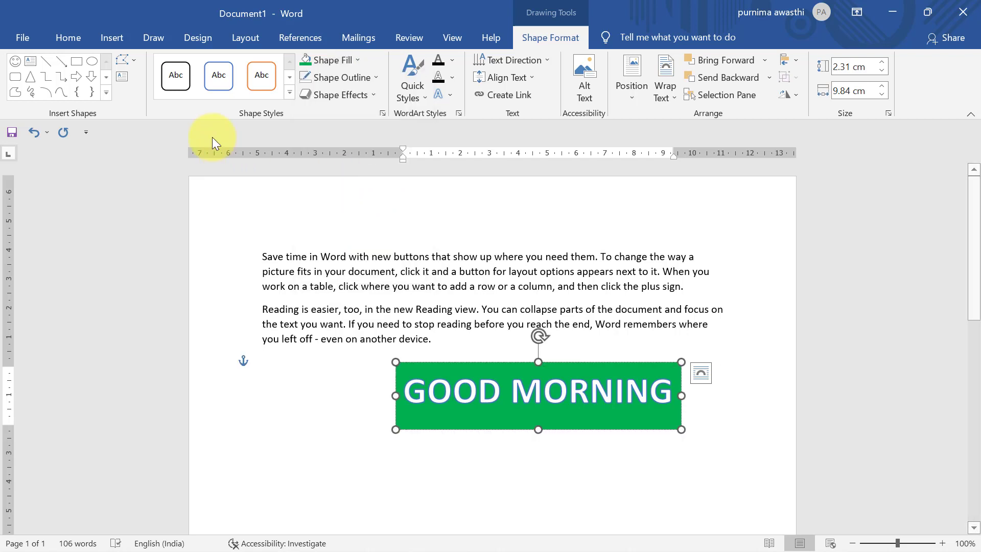
{"action": "left_click", "coordinate": [452, 60]}
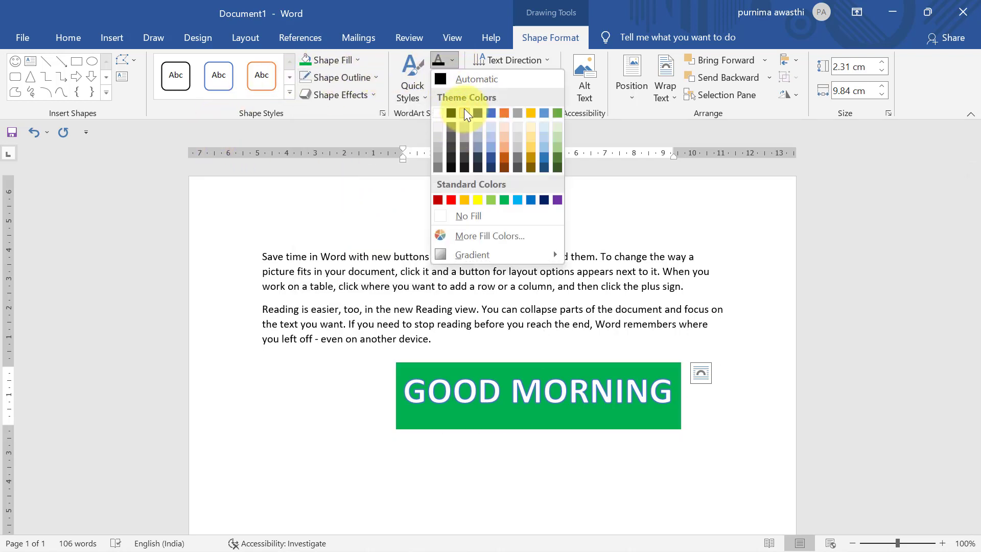
{"action": "left_click", "coordinate": [508, 151]}
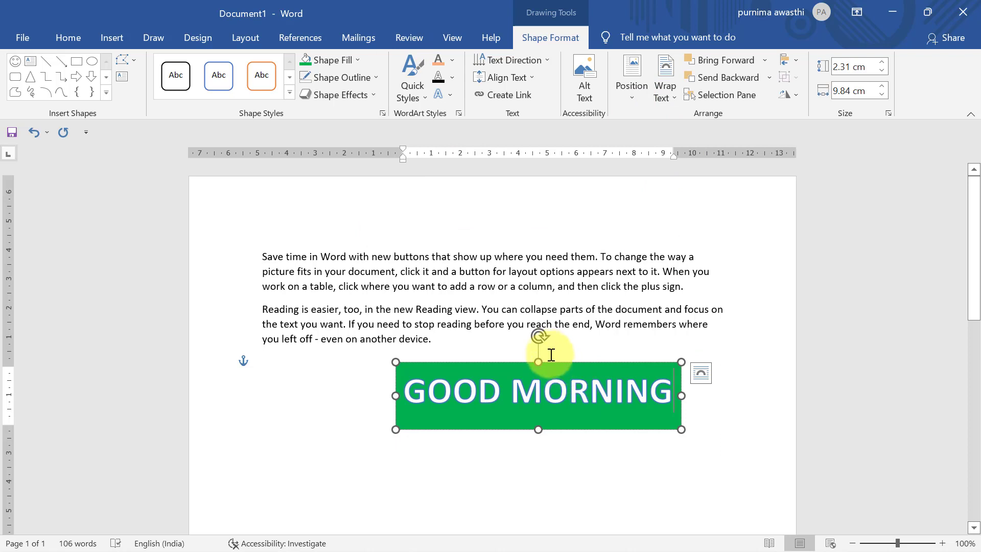
Step: Move the GOOD MORNING WordArt over the first paragraph, then delete it
{"action": "left_click_drag", "start_coordinate": [543, 361], "coordinate": [448, 240]}
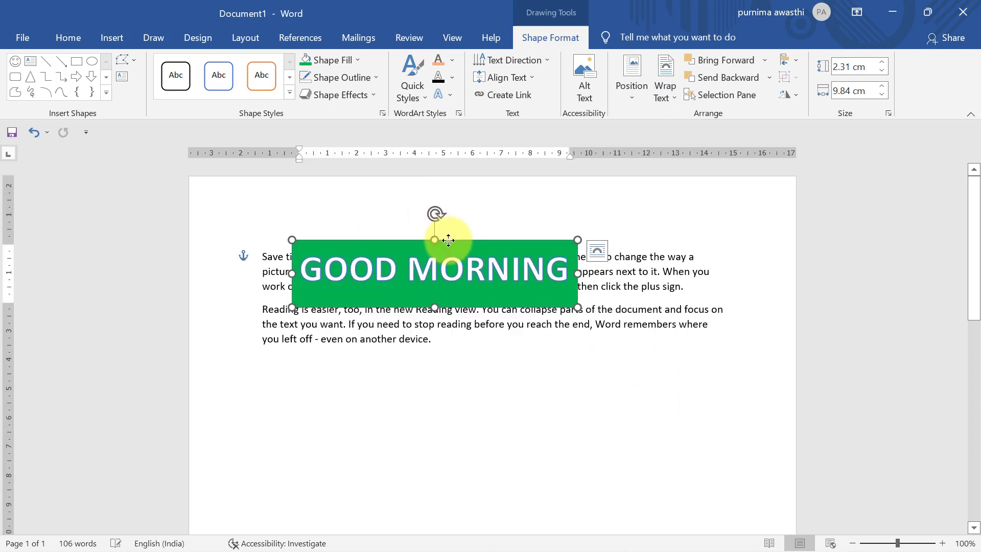
{"action": "key", "text": "Delete"}
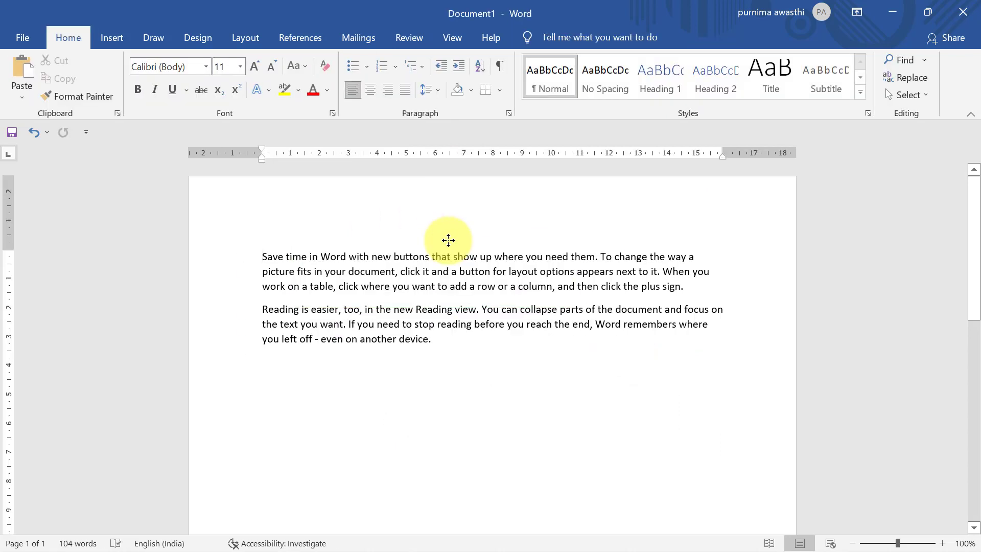
{"action": "left_click", "coordinate": [105, 37]}
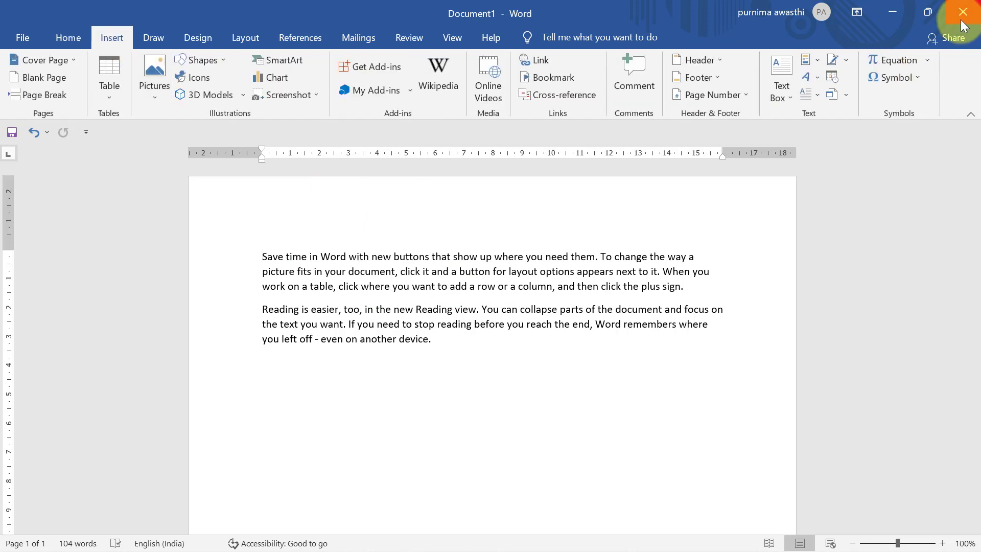
Step: Show the Drop Cap options (None, Dropped, In margin) from the Insert tab
{"action": "left_click", "coordinate": [801, 94]}
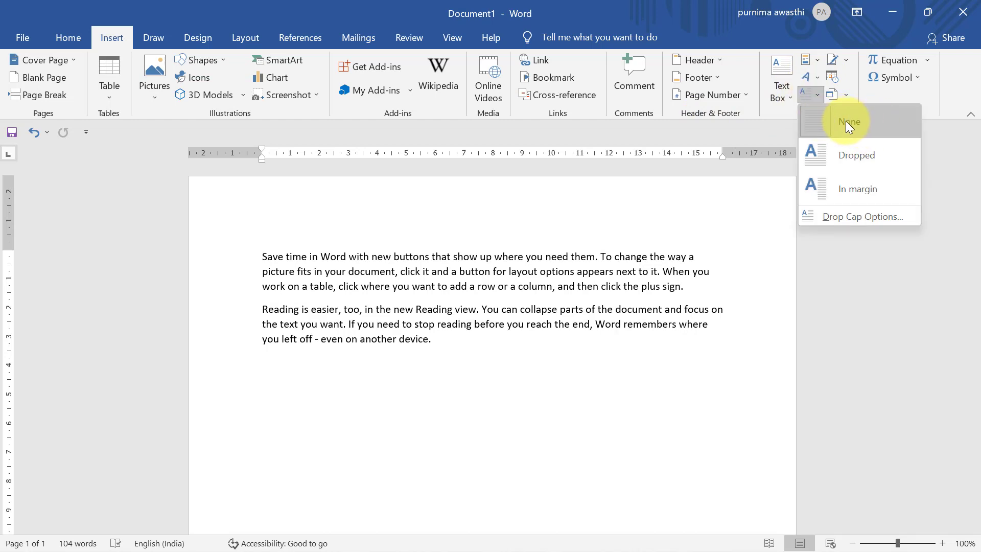
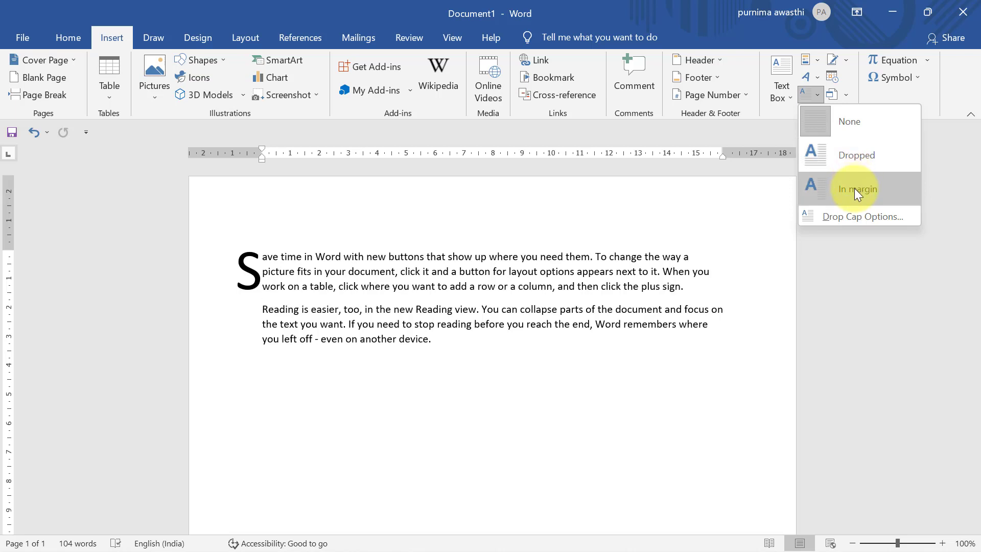
Step: Set the drop cap to None so the first paragraph starts with a normal-size S
{"action": "left_click", "coordinate": [554, 366]}
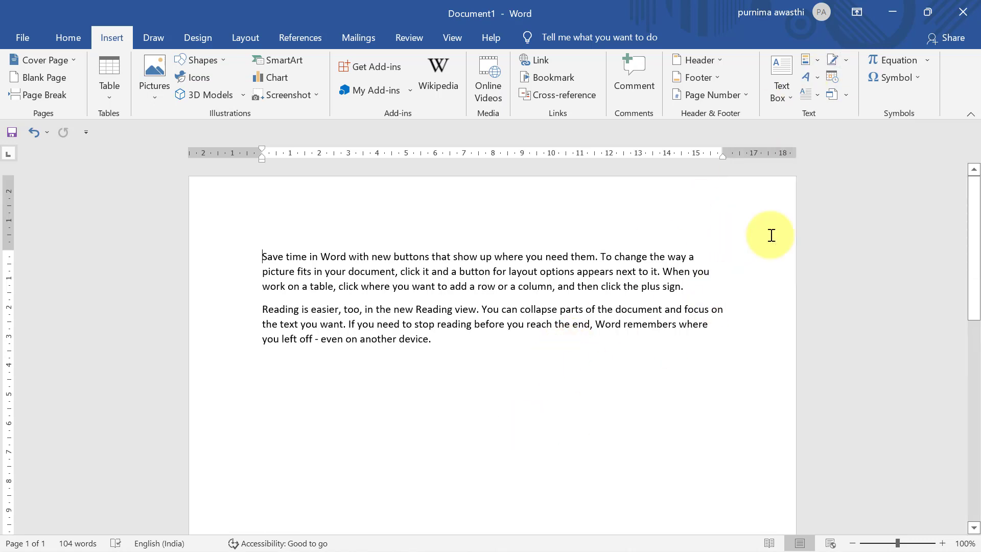
{"action": "left_click", "coordinate": [834, 58]}
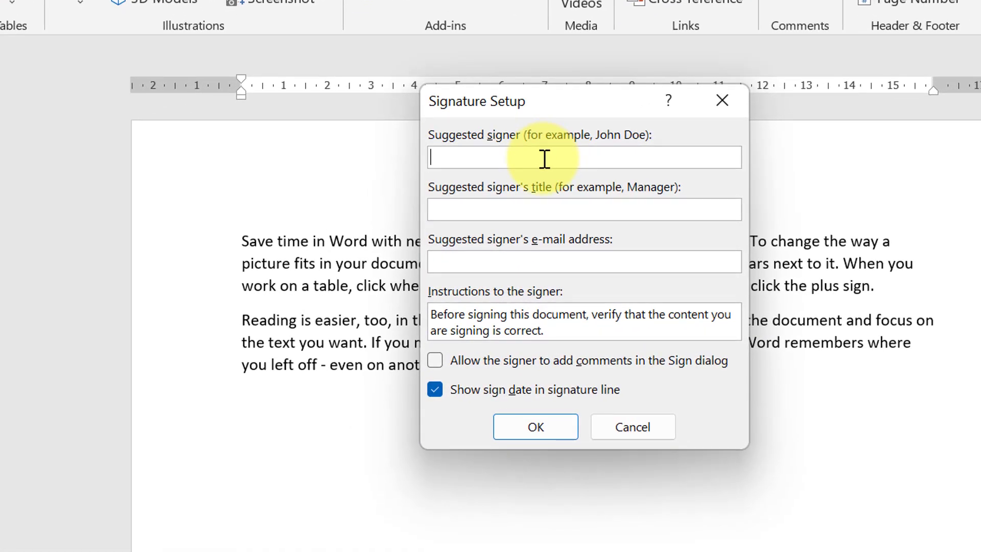
{"action": "left_click", "coordinate": [574, 210]}
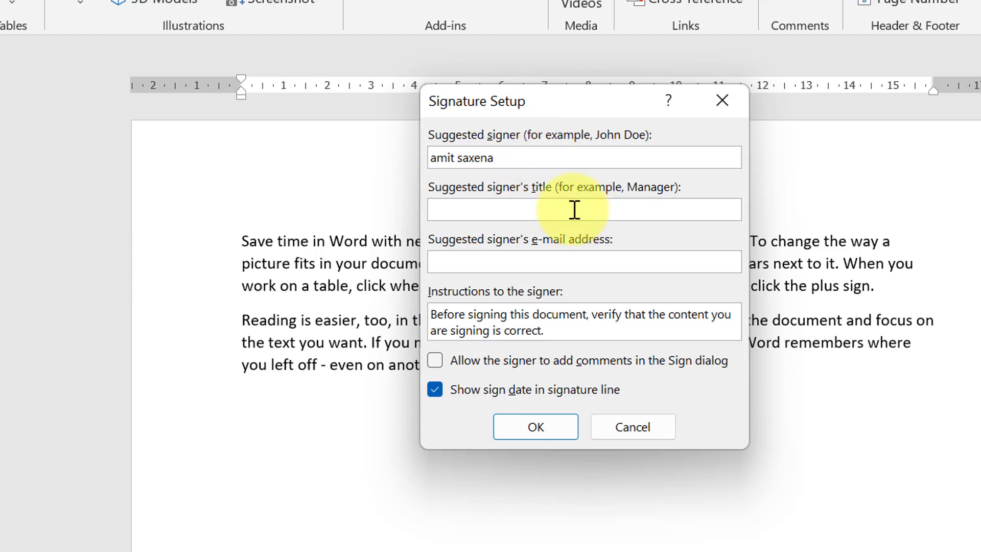
{"action": "type", "text": "manager"}
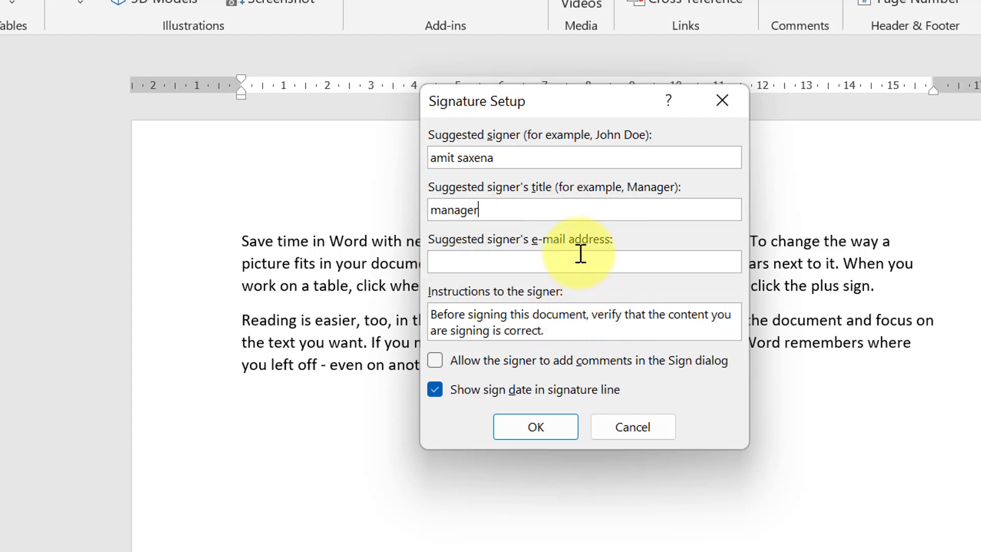
{"action": "left_click", "coordinate": [549, 432]}
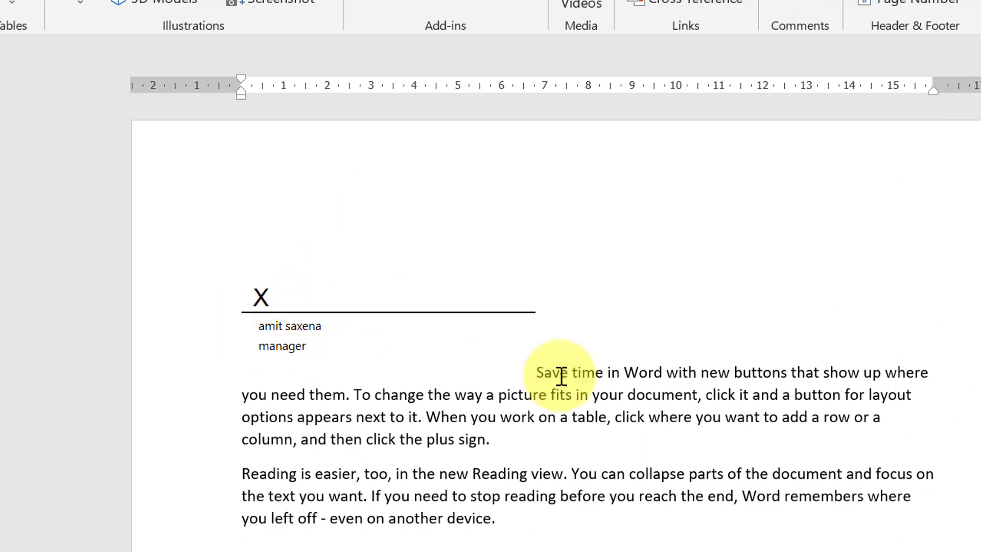
{"action": "left_click", "coordinate": [281, 302]}
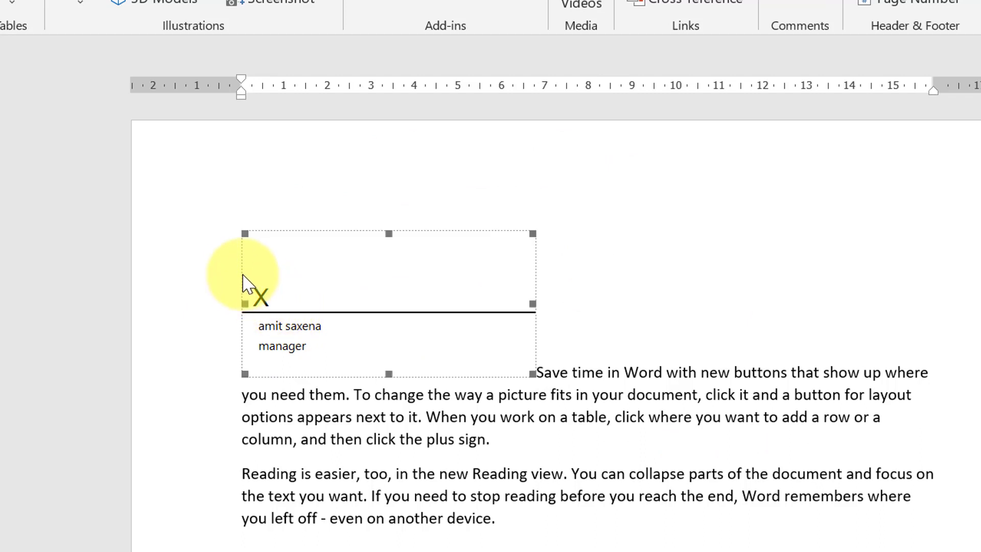
Step: Delete the signature line and insert the date 'Friday, 26 August 2022' on its own line
{"action": "key", "text": "Delete"}
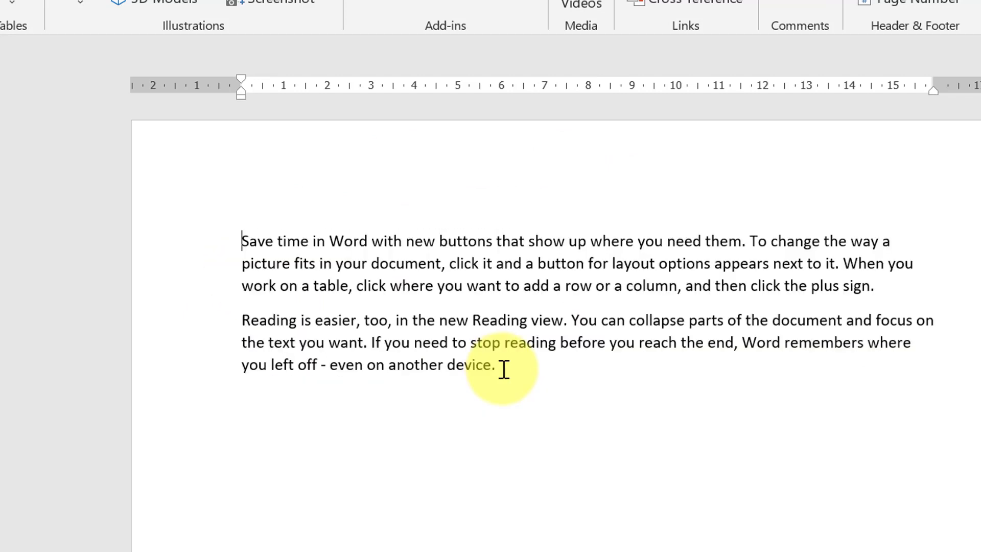
{"action": "key", "text": "Return"}
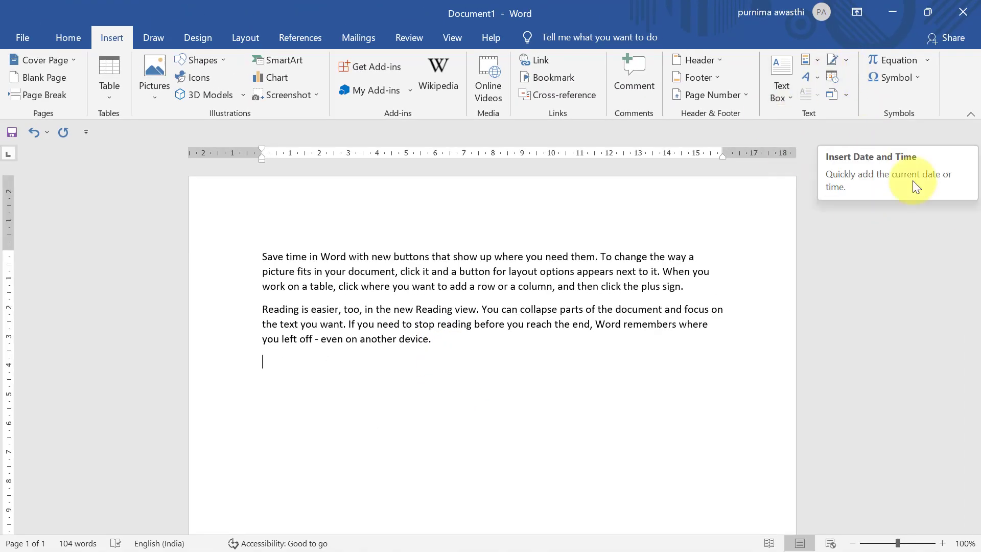
{"action": "left_click", "coordinate": [832, 78]}
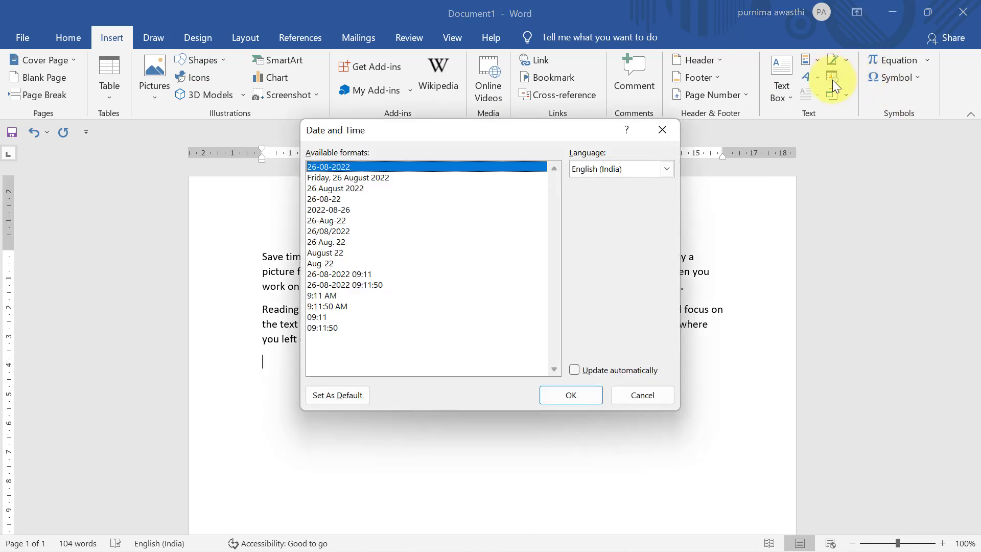
{"action": "left_click", "coordinate": [376, 179]}
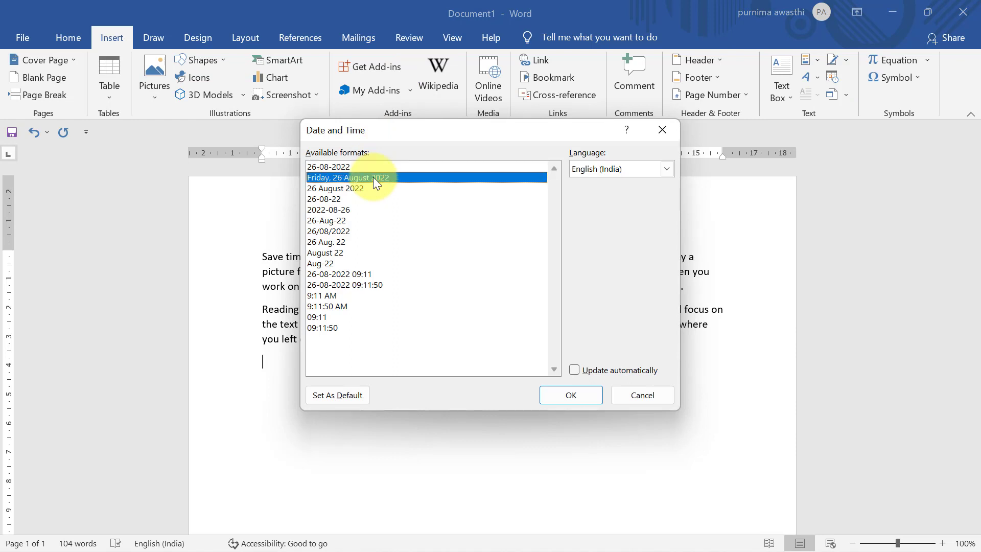
{"action": "left_click", "coordinate": [554, 391]}
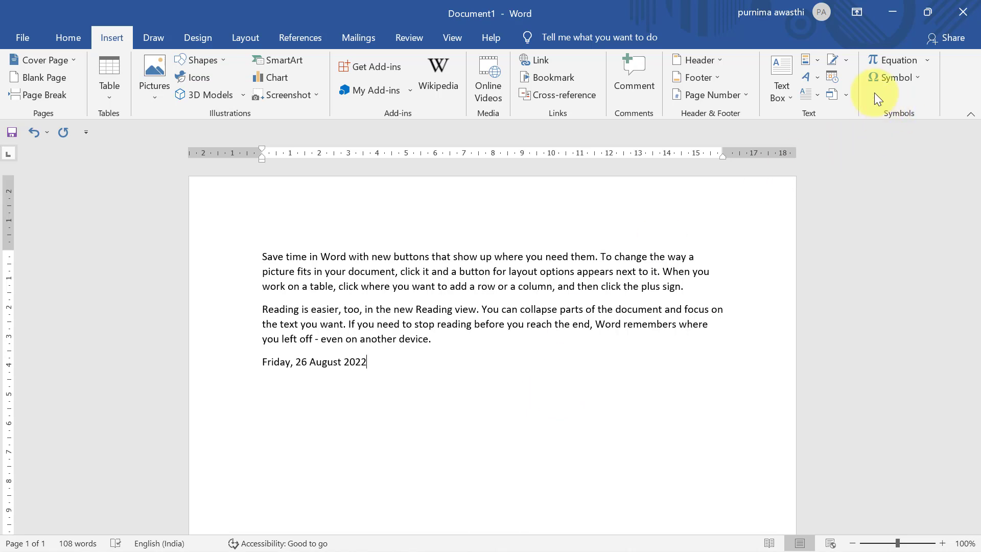
{"action": "key", "text": "Return"}
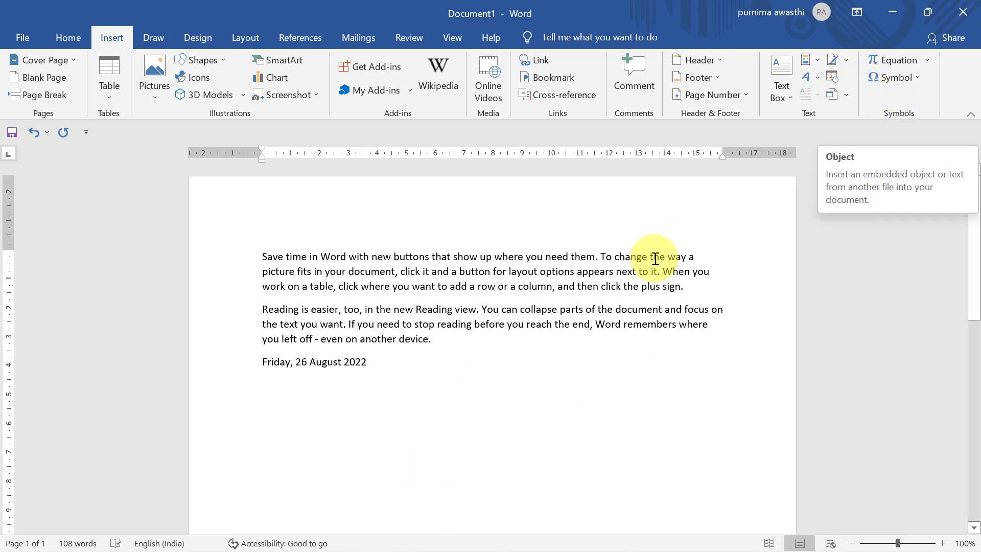
Step: Insert the text of file 'one' from DATA (D:) > work video below the date
{"action": "left_click", "coordinate": [839, 97]}
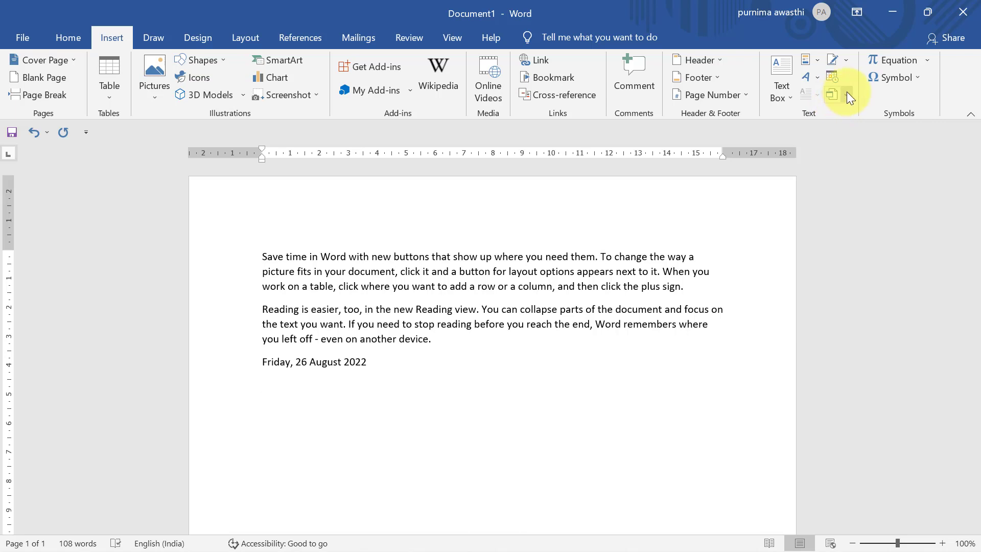
{"action": "left_click", "coordinate": [847, 94]}
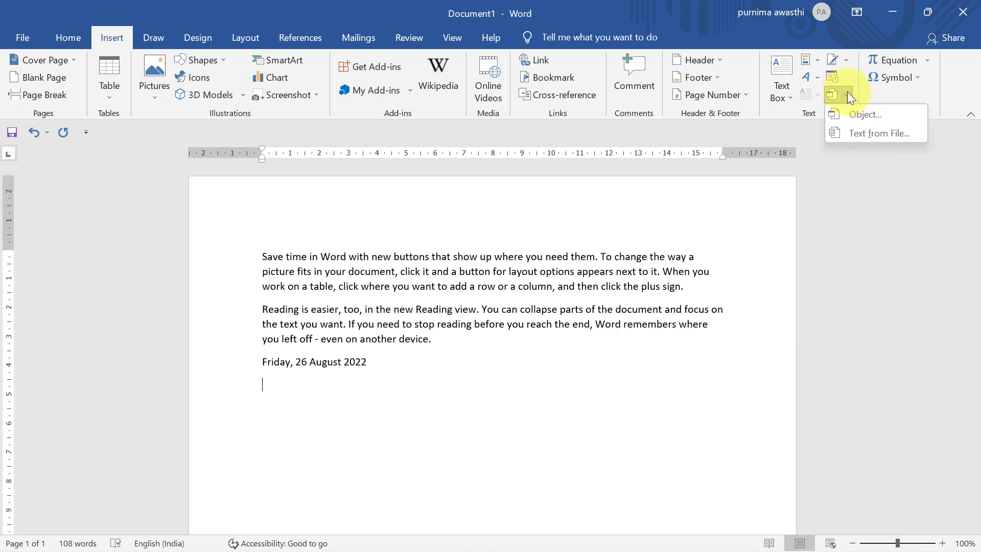
{"action": "left_click", "coordinate": [867, 135]}
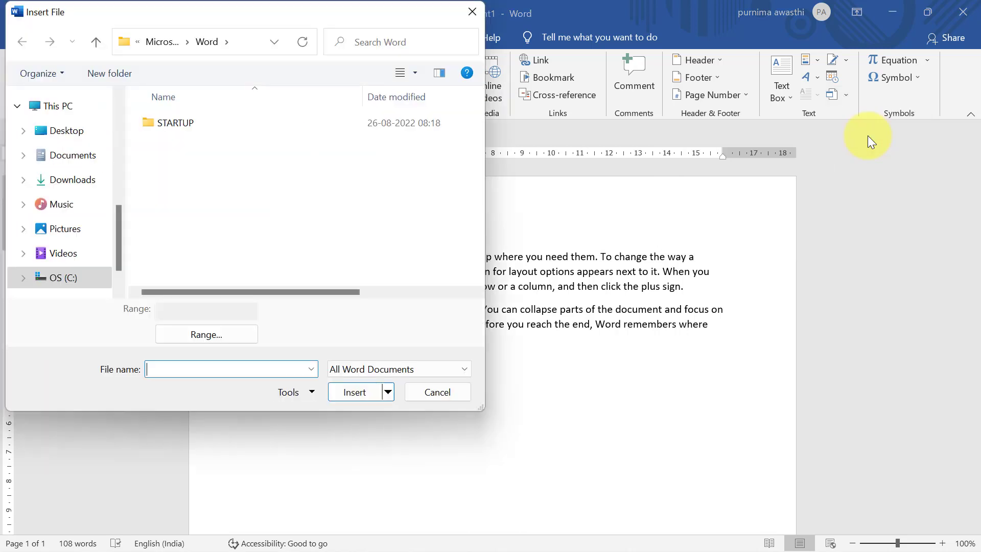
{"action": "left_click", "coordinate": [118, 292]}
{"action": "left_click", "coordinate": [70, 250]}
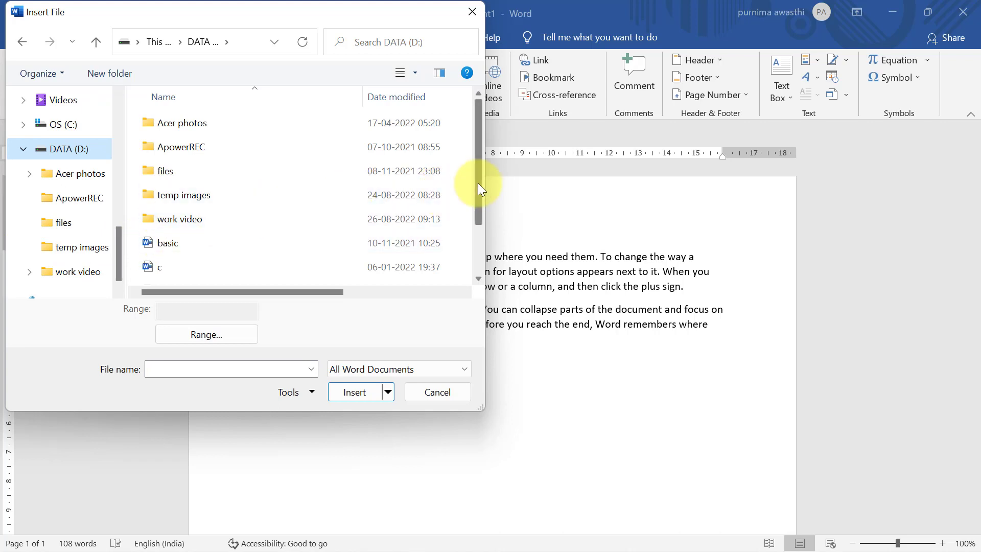
{"action": "left_click_drag", "start_coordinate": [477, 183], "coordinate": [483, 255]}
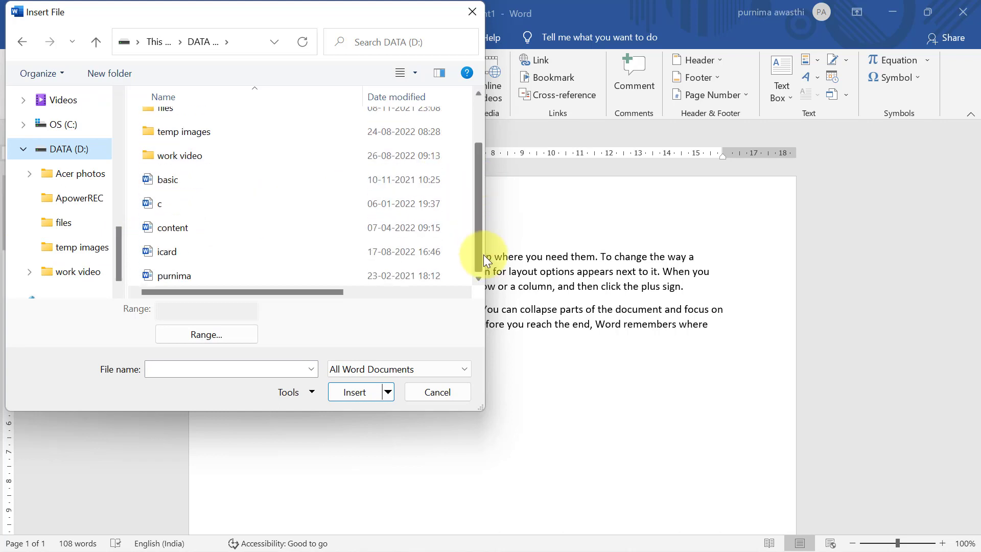
{"action": "double_click", "coordinate": [197, 155]}
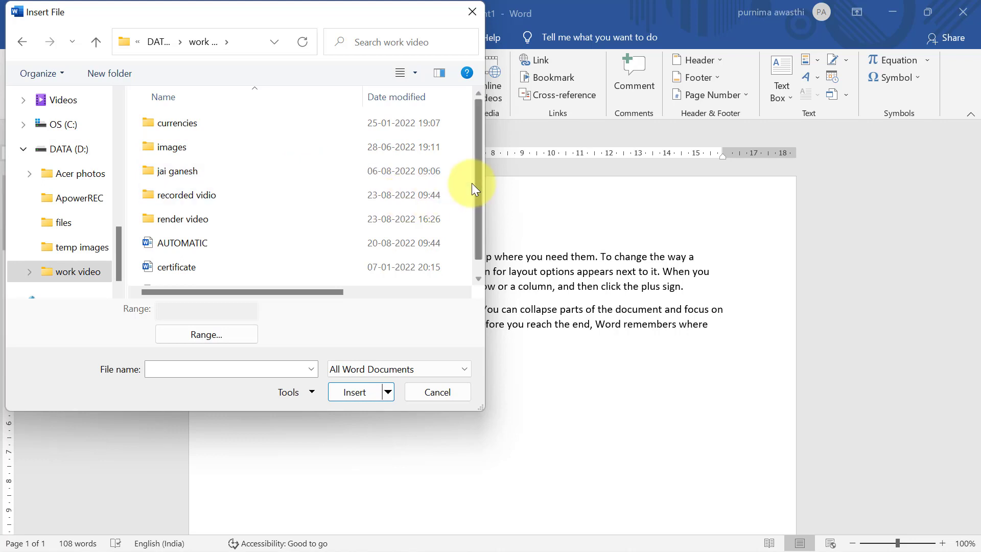
{"action": "left_click_drag", "start_coordinate": [477, 186], "coordinate": [481, 289]}
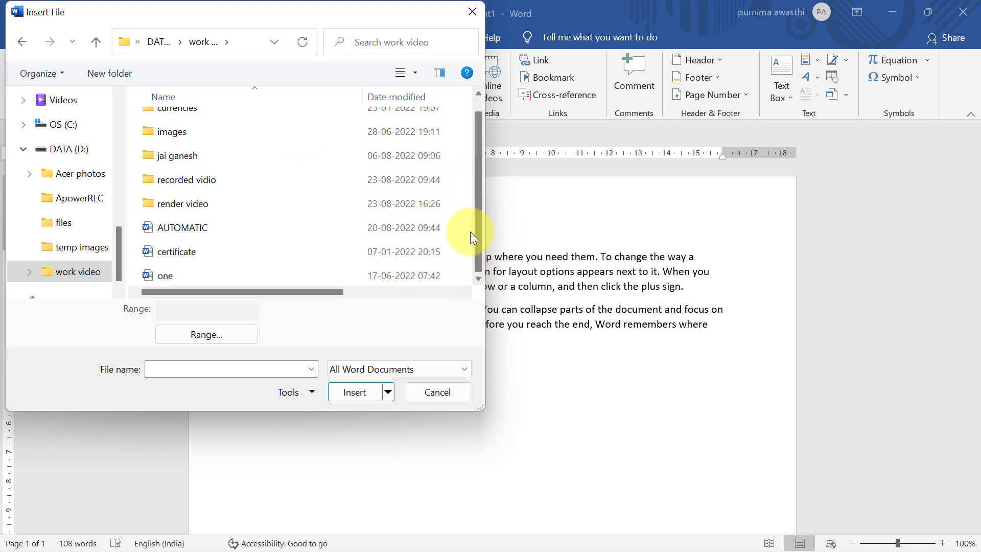
{"action": "left_click", "coordinate": [171, 279]}
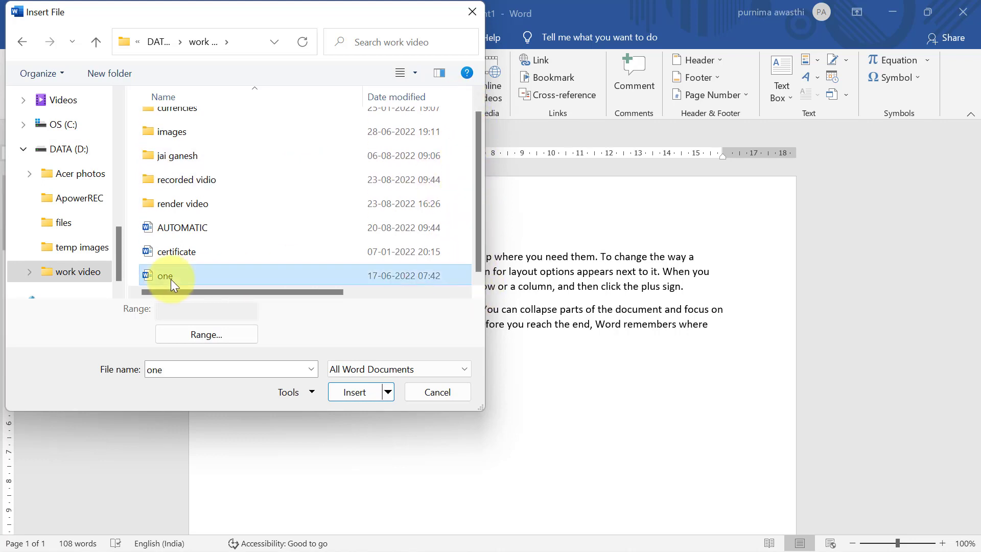
{"action": "left_click", "coordinate": [332, 394]}
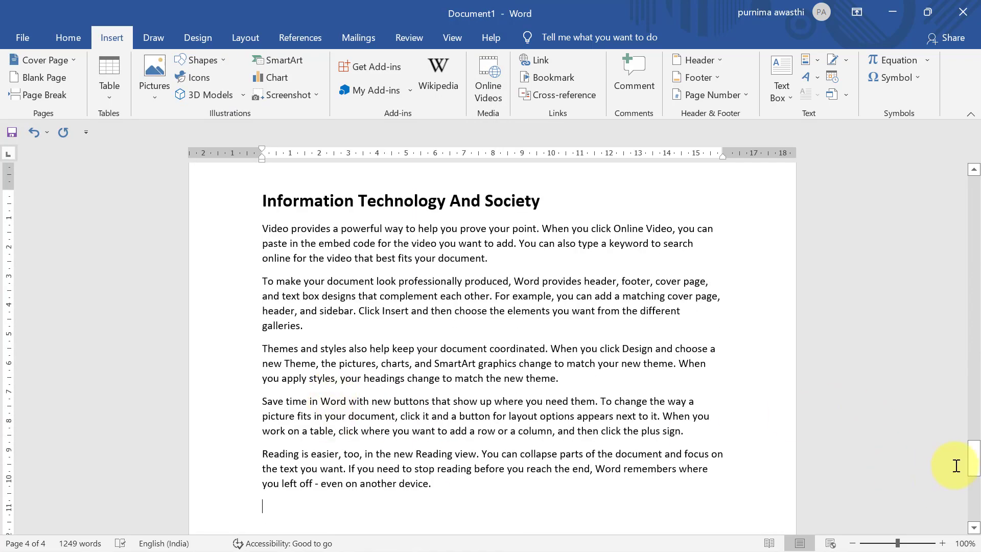
{"action": "left_click_drag", "start_coordinate": [975, 470], "coordinate": [957, 296]}
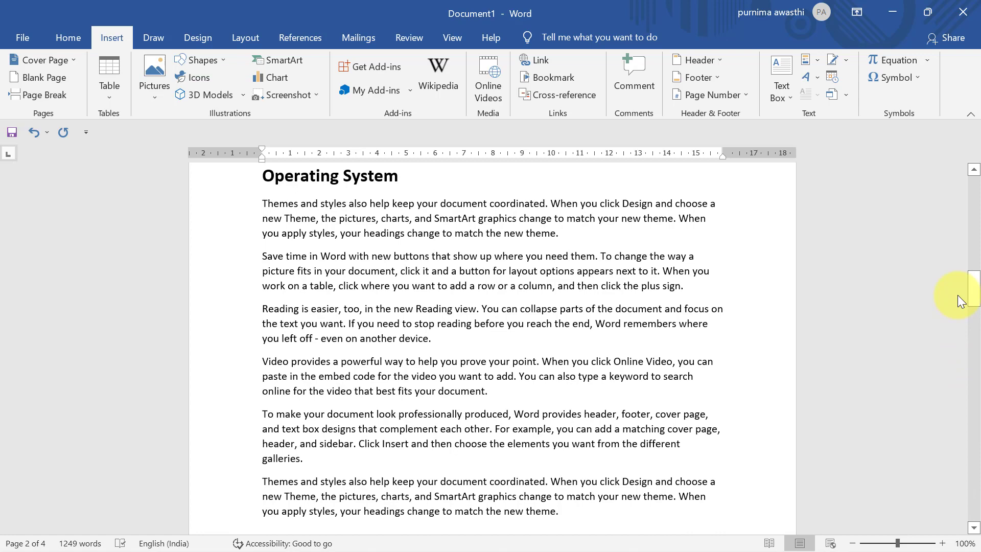
Step: Delete all document text, then undo an empty equation after viewing the Radical gallery
{"action": "key", "text": "ctrl+a"}
{"action": "key", "text": "Delete"}
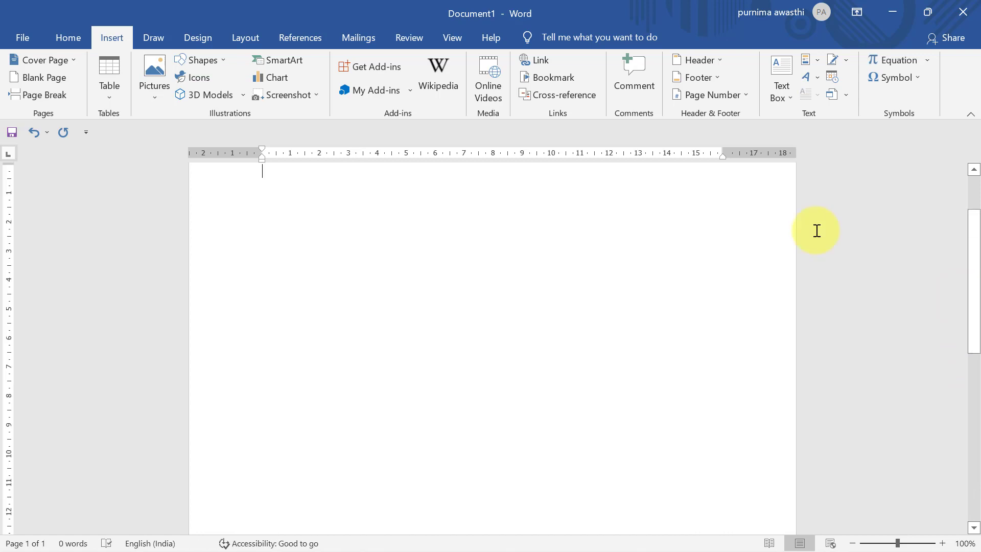
{"action": "left_click", "coordinate": [912, 57]}
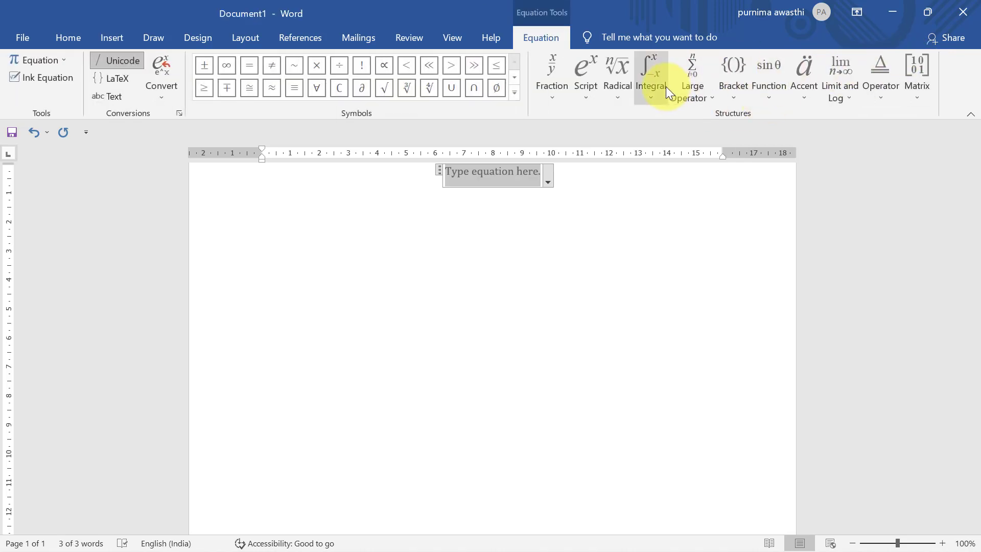
{"action": "left_click", "coordinate": [606, 79]}
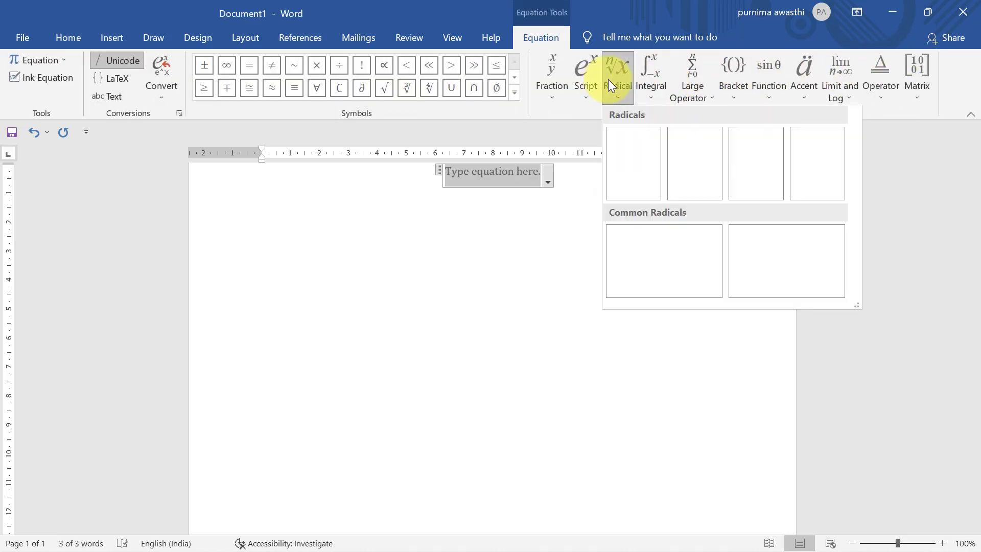
{"action": "left_click", "coordinate": [425, 320]}
{"action": "key", "text": "ctrl+z"}
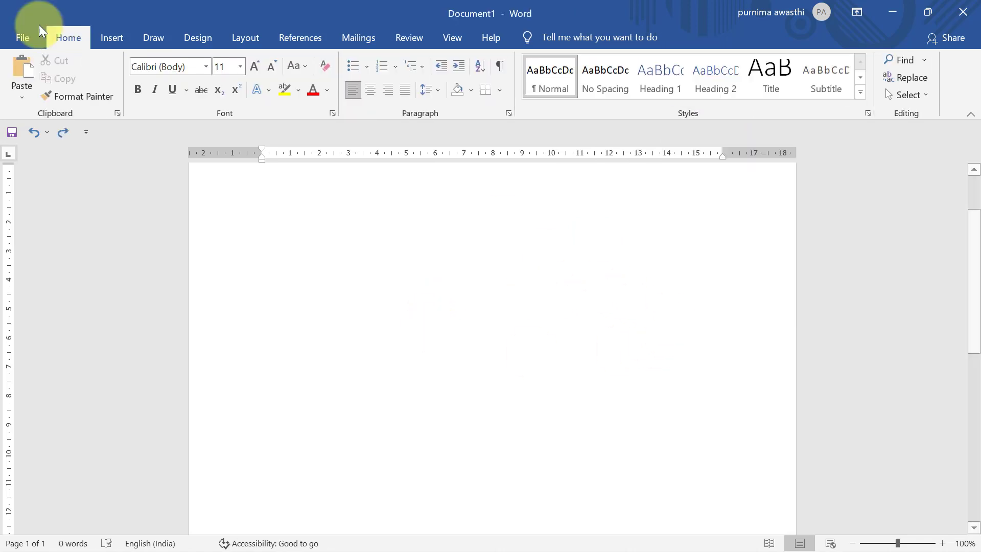
Step: Insert the Binomial Theorem equation and change its bracket from x + a to a + b
{"action": "left_click", "coordinate": [109, 39]}
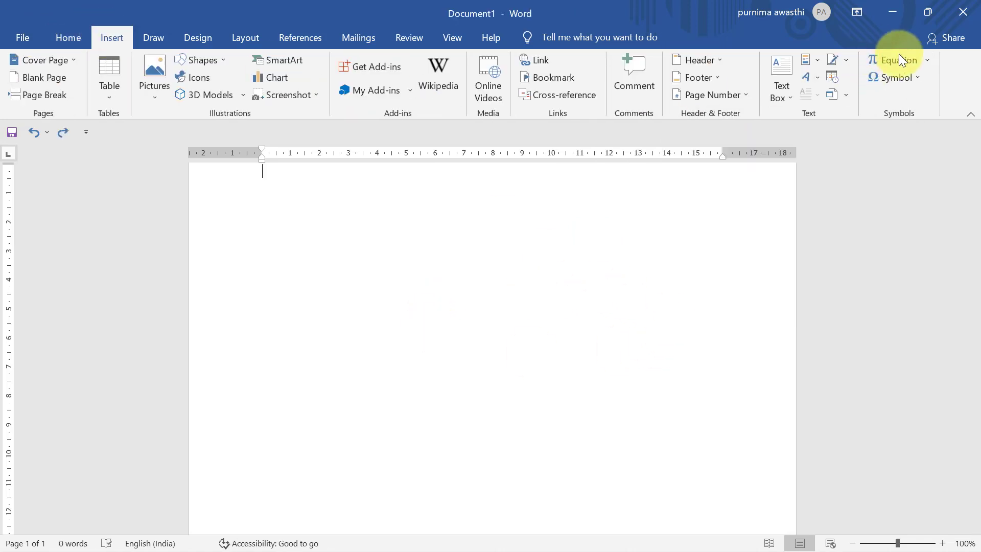
{"action": "left_click", "coordinate": [926, 60]}
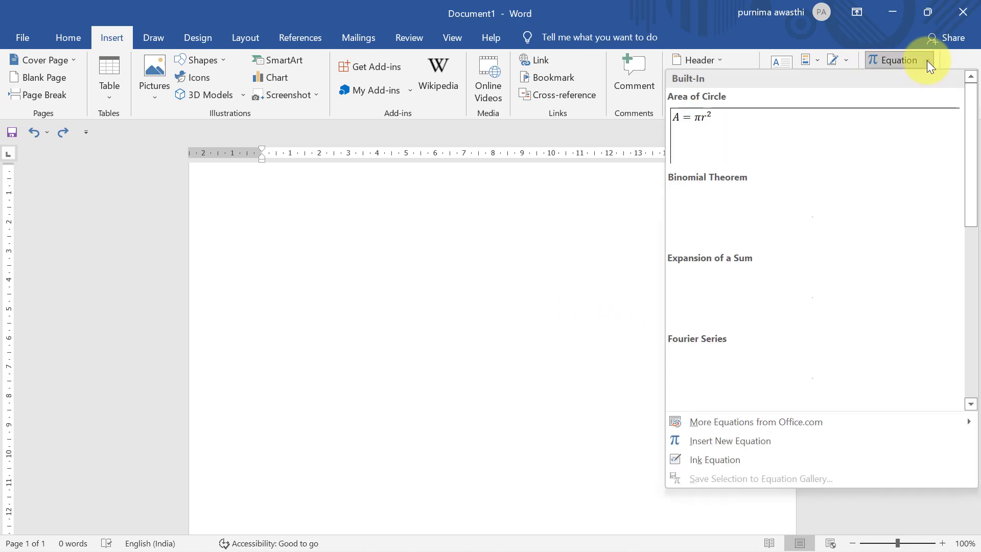
{"action": "left_click", "coordinate": [775, 219]}
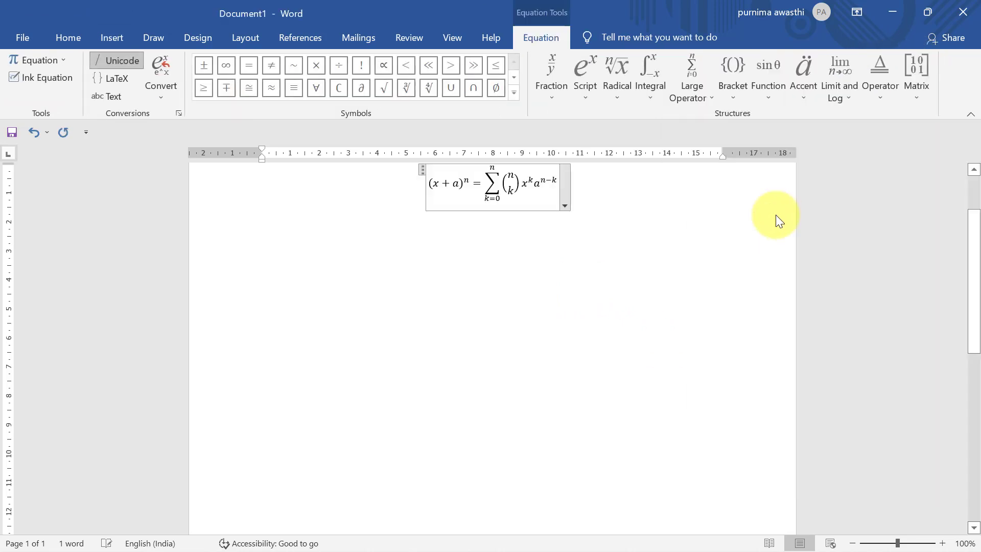
{"action": "scroll", "coordinate": [973, 264], "scroll_direction": "up", "scroll_amount": 1}
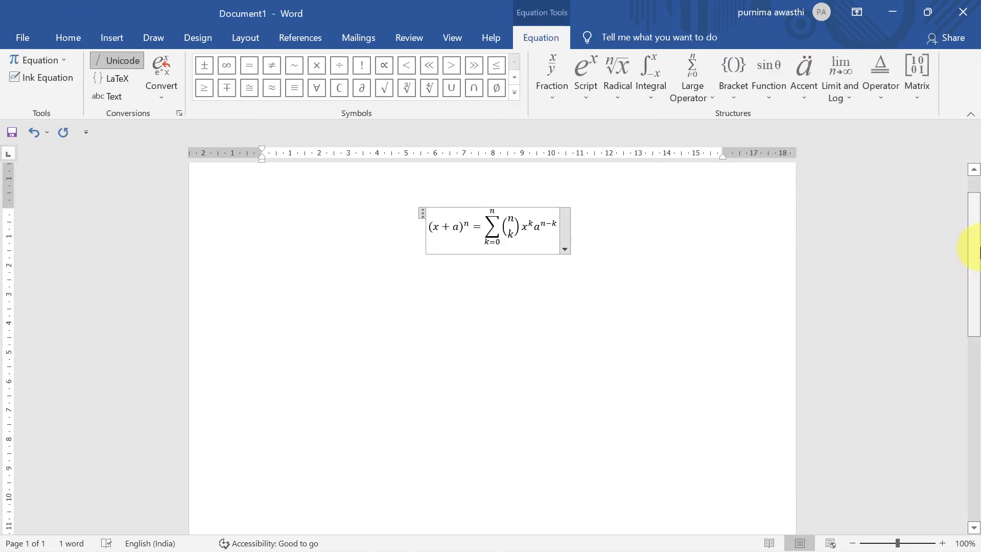
{"action": "double_click", "coordinate": [438, 228]}
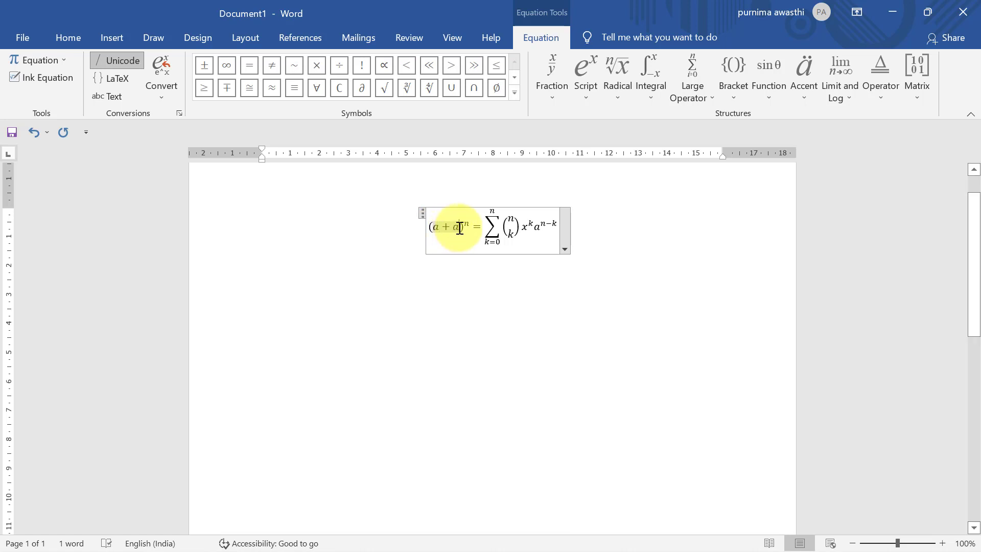
{"action": "key", "text": "BackSpace"}
{"action": "type", "text": "b"}
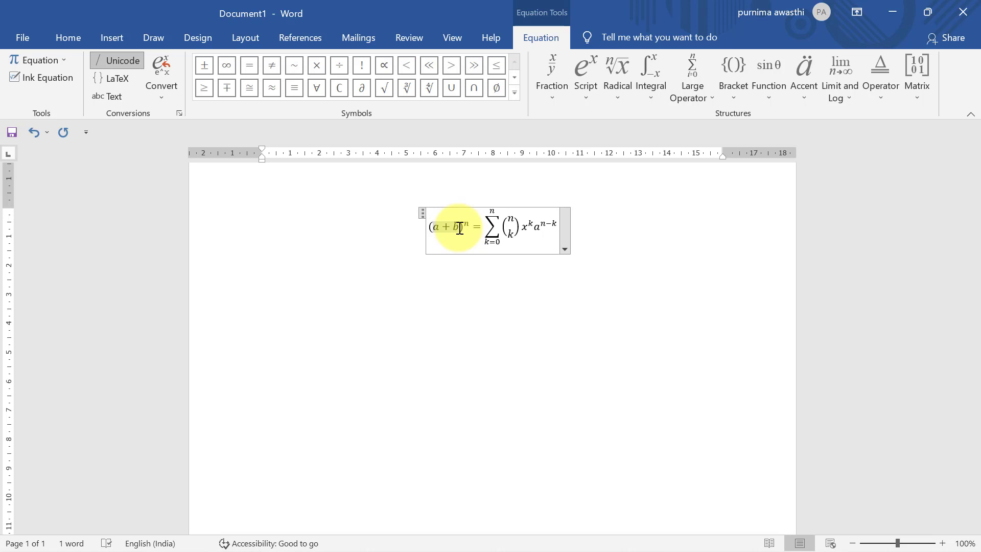
{"action": "left_click", "coordinate": [584, 284]}
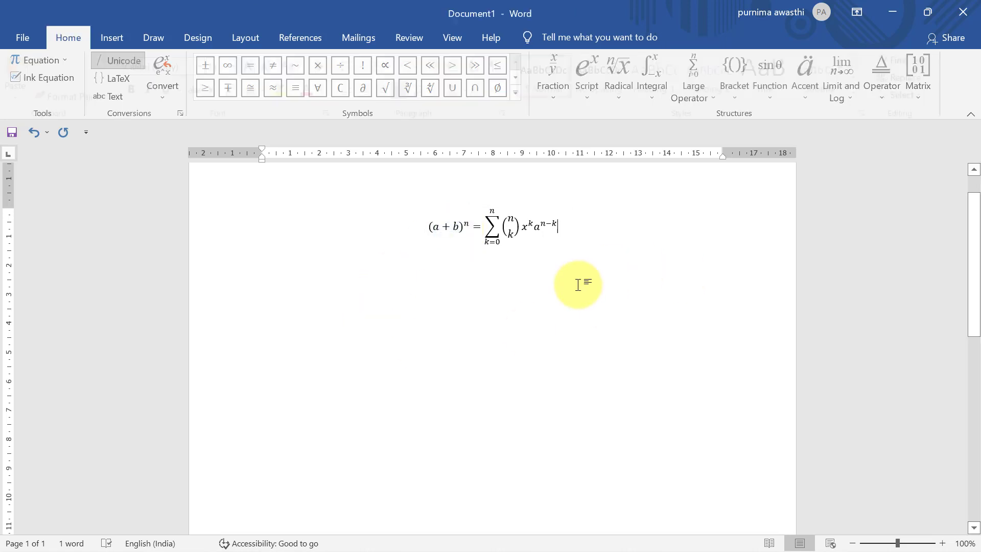
Step: Select the whole binomial equation and delete it
{"action": "left_click", "coordinate": [549, 243]}
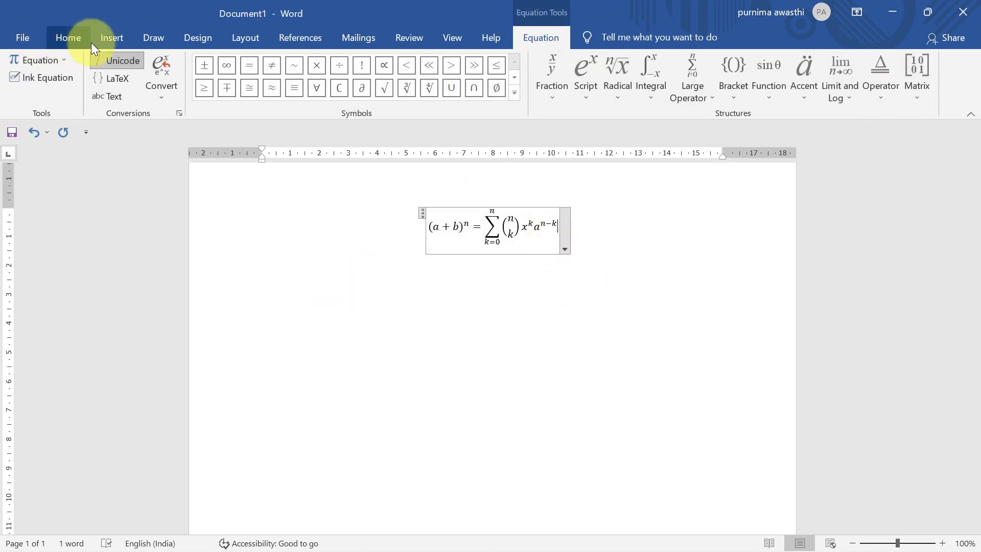
{"action": "left_click", "coordinate": [114, 42]}
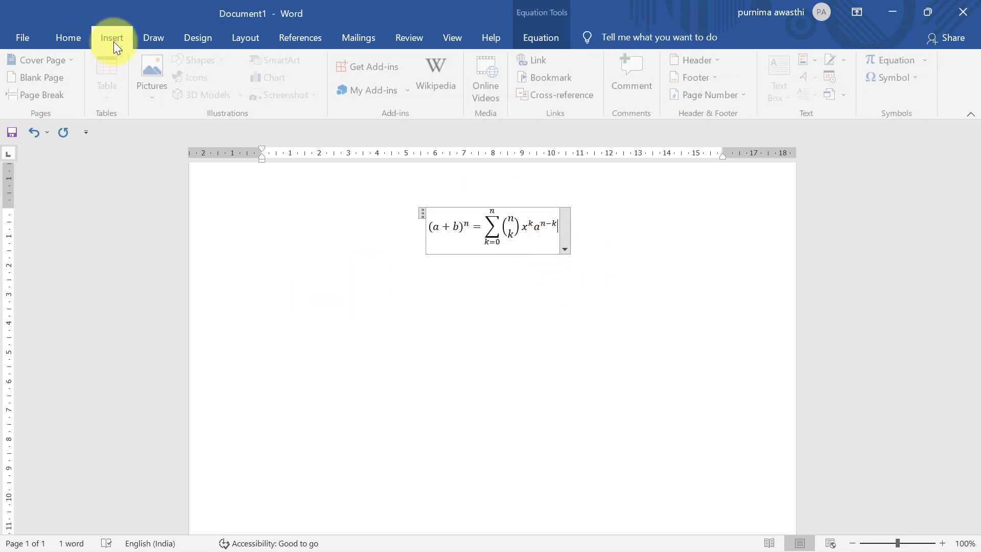
{"action": "left_click", "coordinate": [422, 212]}
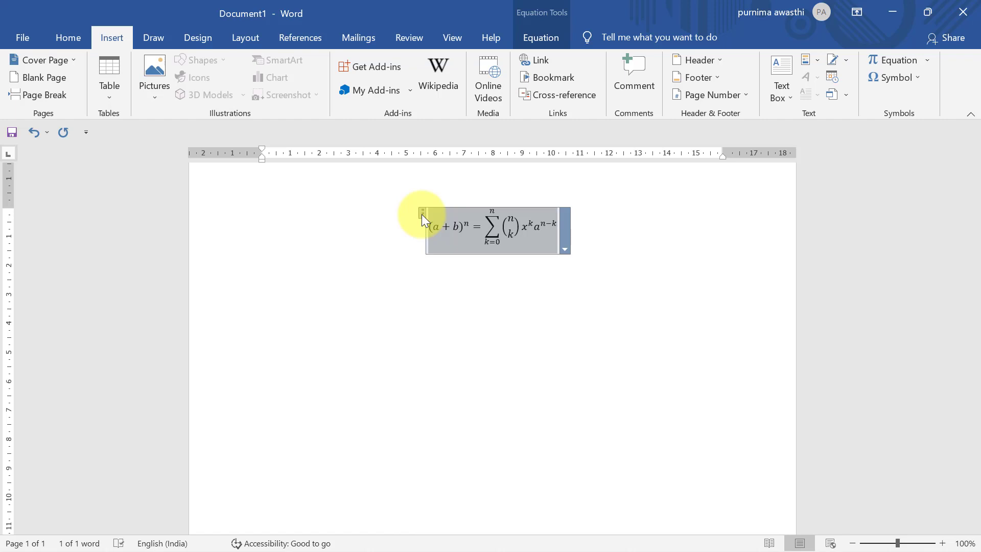
{"action": "key", "text": "Delete"}
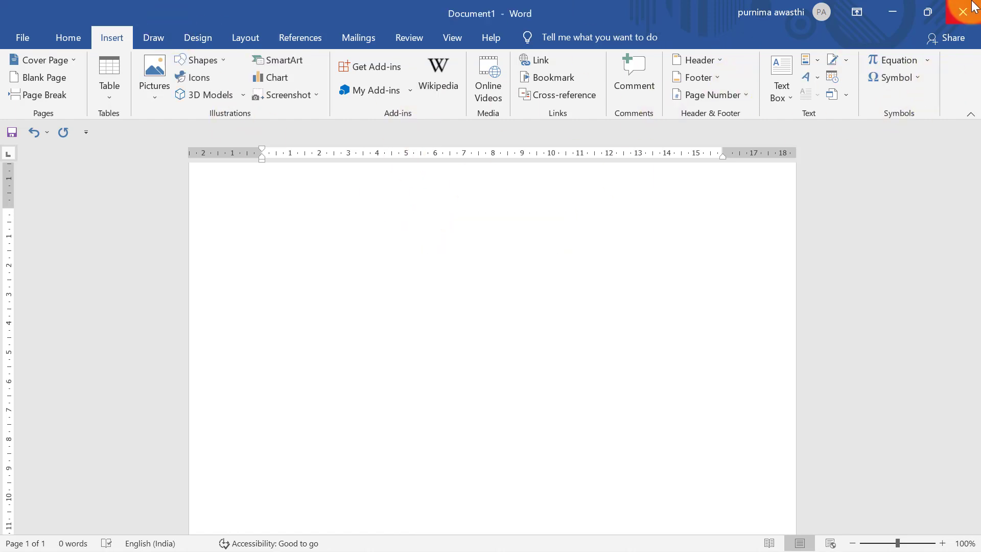
Step: Insert the telephone symbol from the Symbol gallery and select it
{"action": "left_click", "coordinate": [914, 78]}
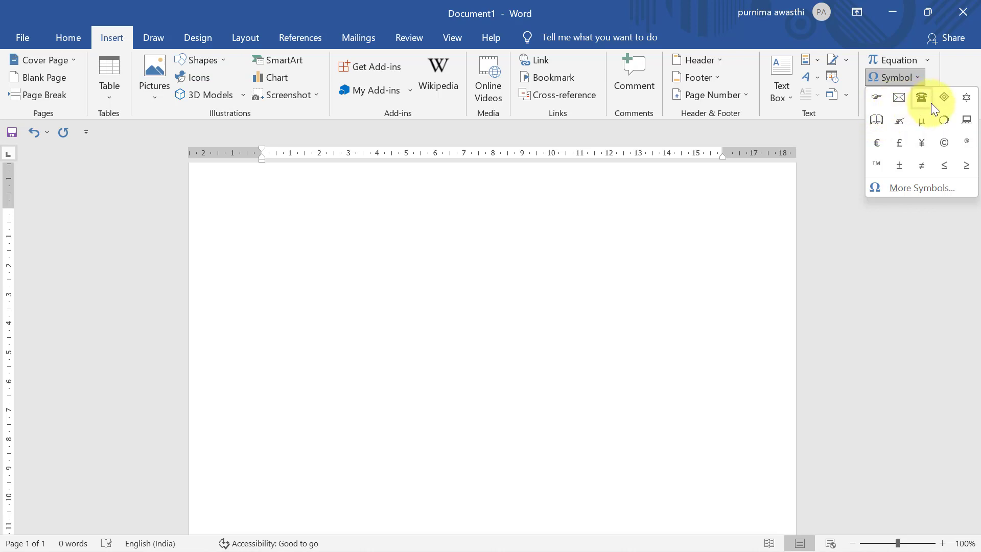
{"action": "left_click", "coordinate": [921, 97]}
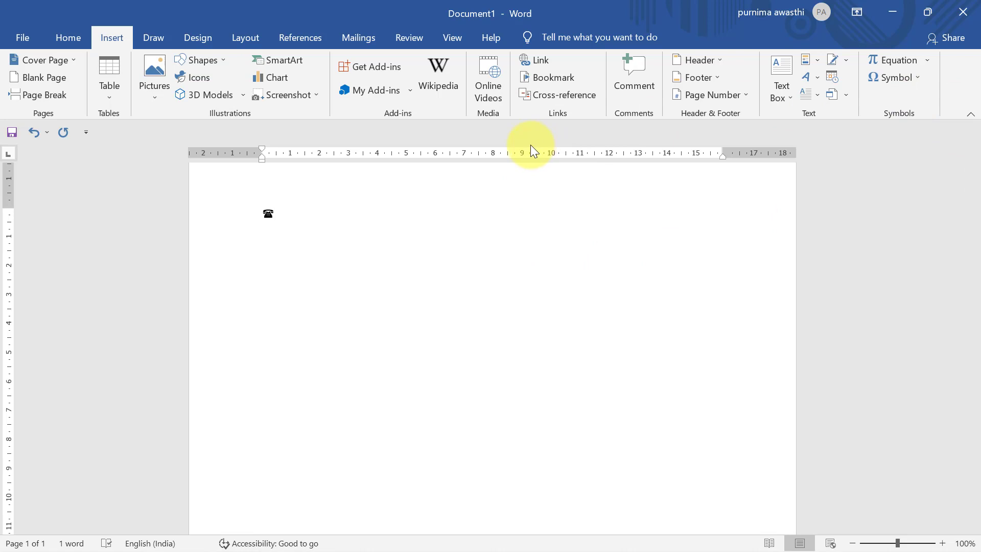
{"action": "key", "text": "shift+Left"}
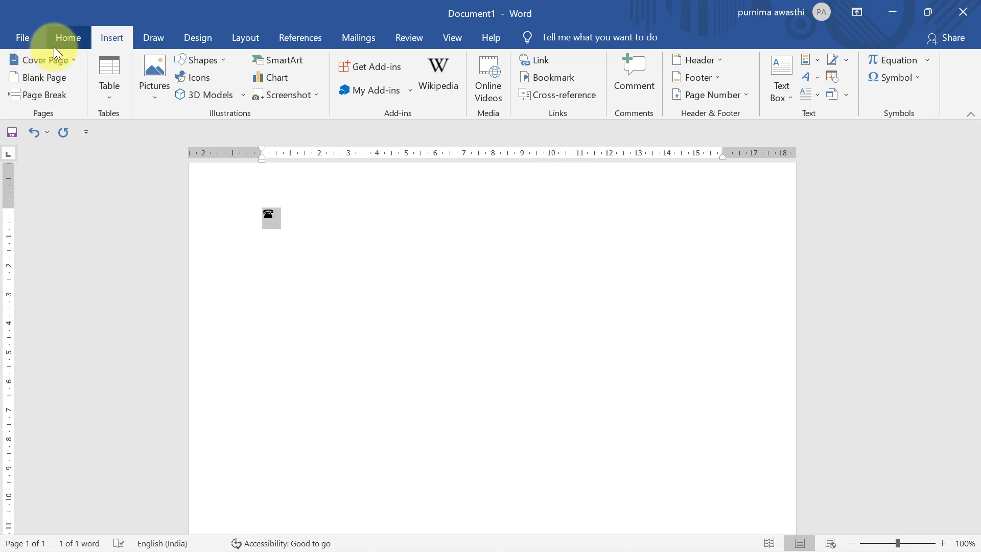
Step: Enlarge the telephone symbol to font size 140 with Grow Font
{"action": "left_click", "coordinate": [54, 46]}
{"action": "double_click", "coordinate": [255, 73]}
{"action": "left_click", "coordinate": [255, 73]}
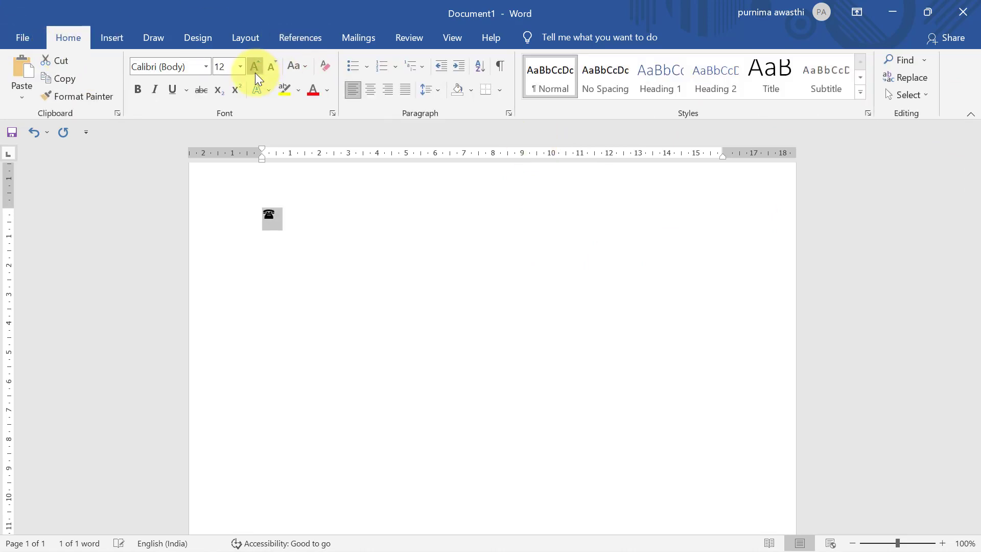
{"action": "double_click", "coordinate": [255, 73]}
{"action": "double_click", "coordinate": [256, 72]}
{"action": "double_click", "coordinate": [256, 72]}
{"action": "double_click", "coordinate": [255, 73]}
{"action": "double_click", "coordinate": [256, 73]}
{"action": "left_click", "coordinate": [256, 73]}
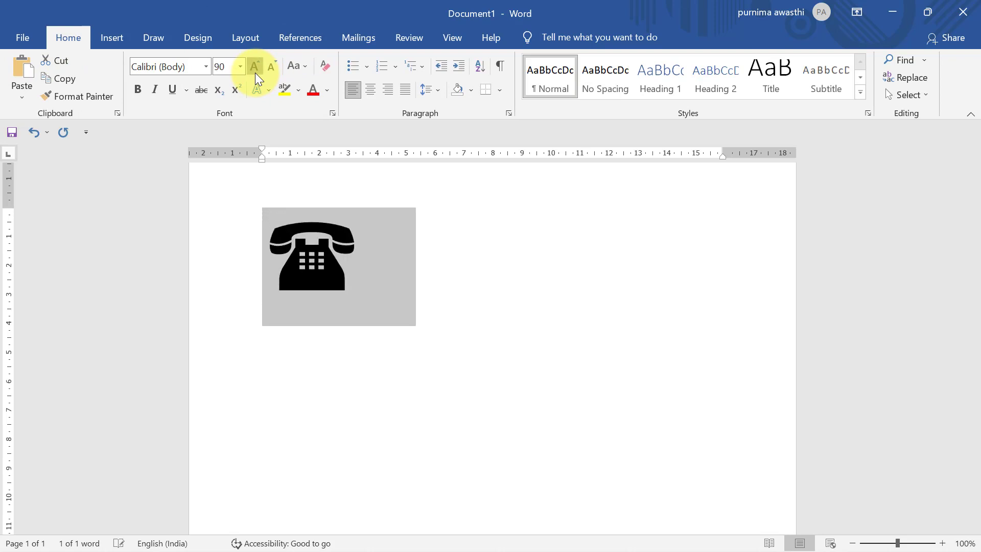
{"action": "double_click", "coordinate": [255, 73]}
{"action": "left_click", "coordinate": [255, 73]}
{"action": "double_click", "coordinate": [255, 73]}
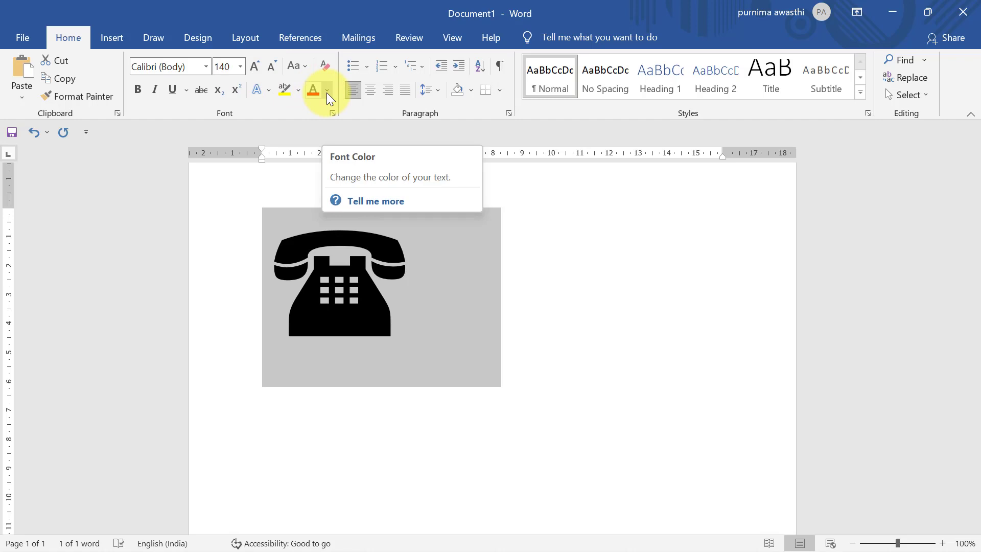
Step: Colour the telephone symbol red, then delete it
{"action": "left_click", "coordinate": [327, 93]}
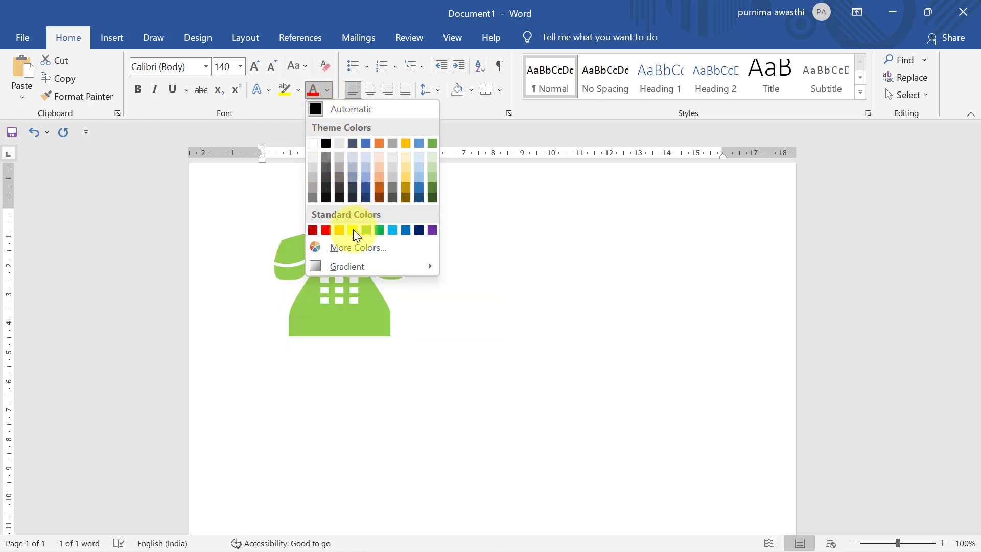
{"action": "left_click", "coordinate": [325, 230]}
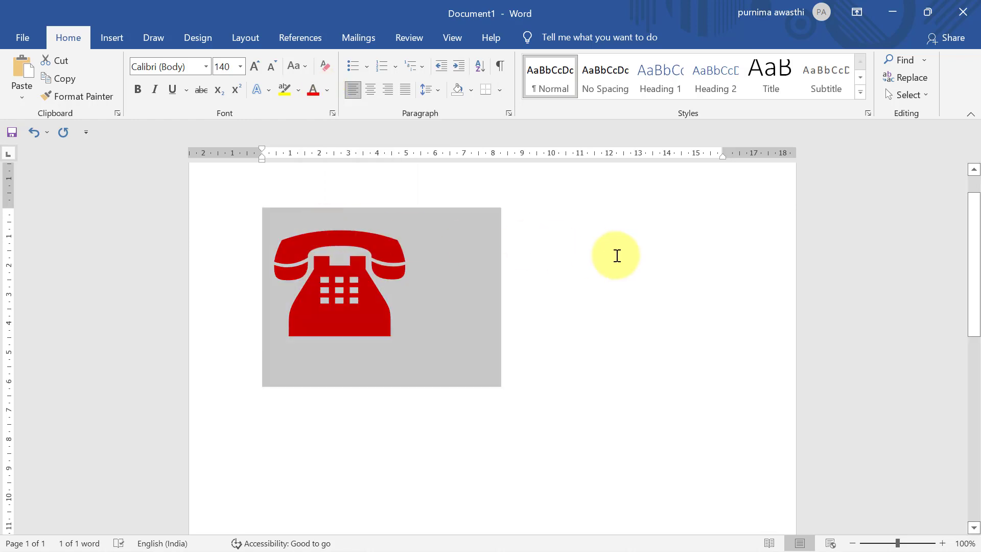
{"action": "left_click", "coordinate": [617, 256]}
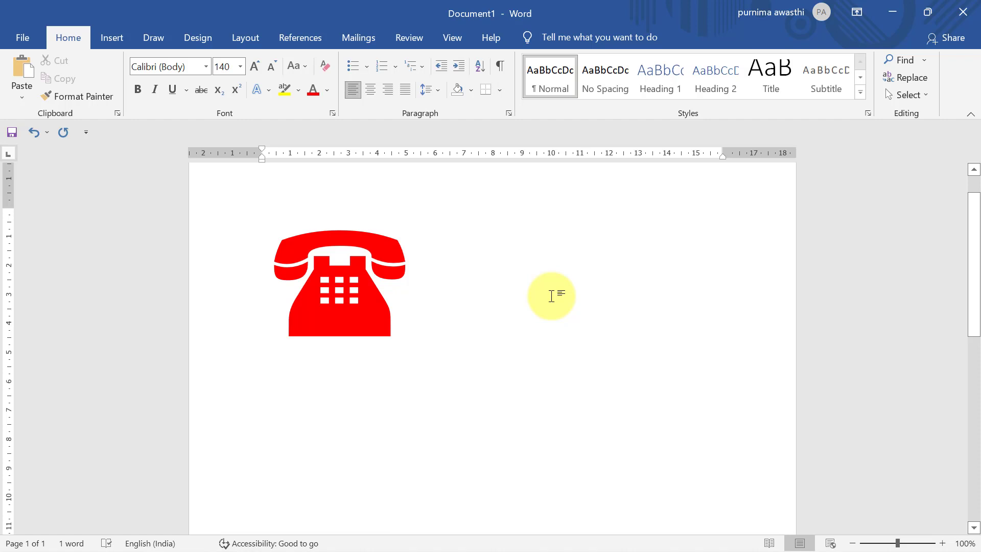
{"action": "left_click", "coordinate": [101, 46]}
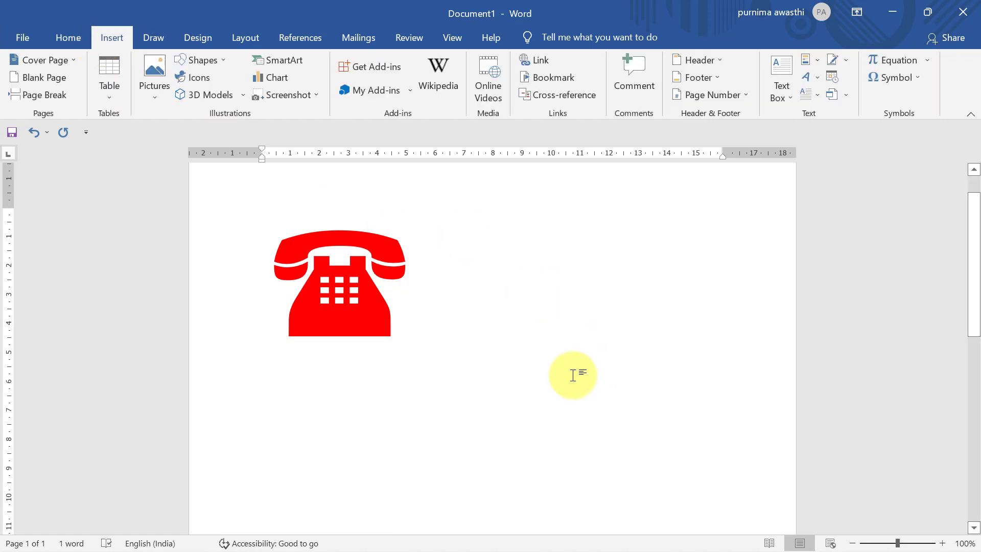
{"action": "key", "text": "BackSpace"}
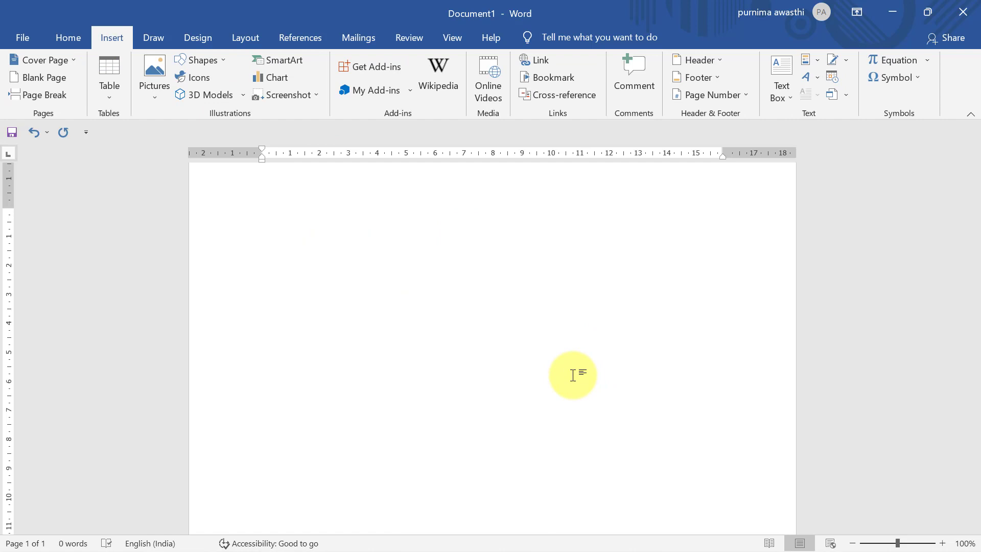